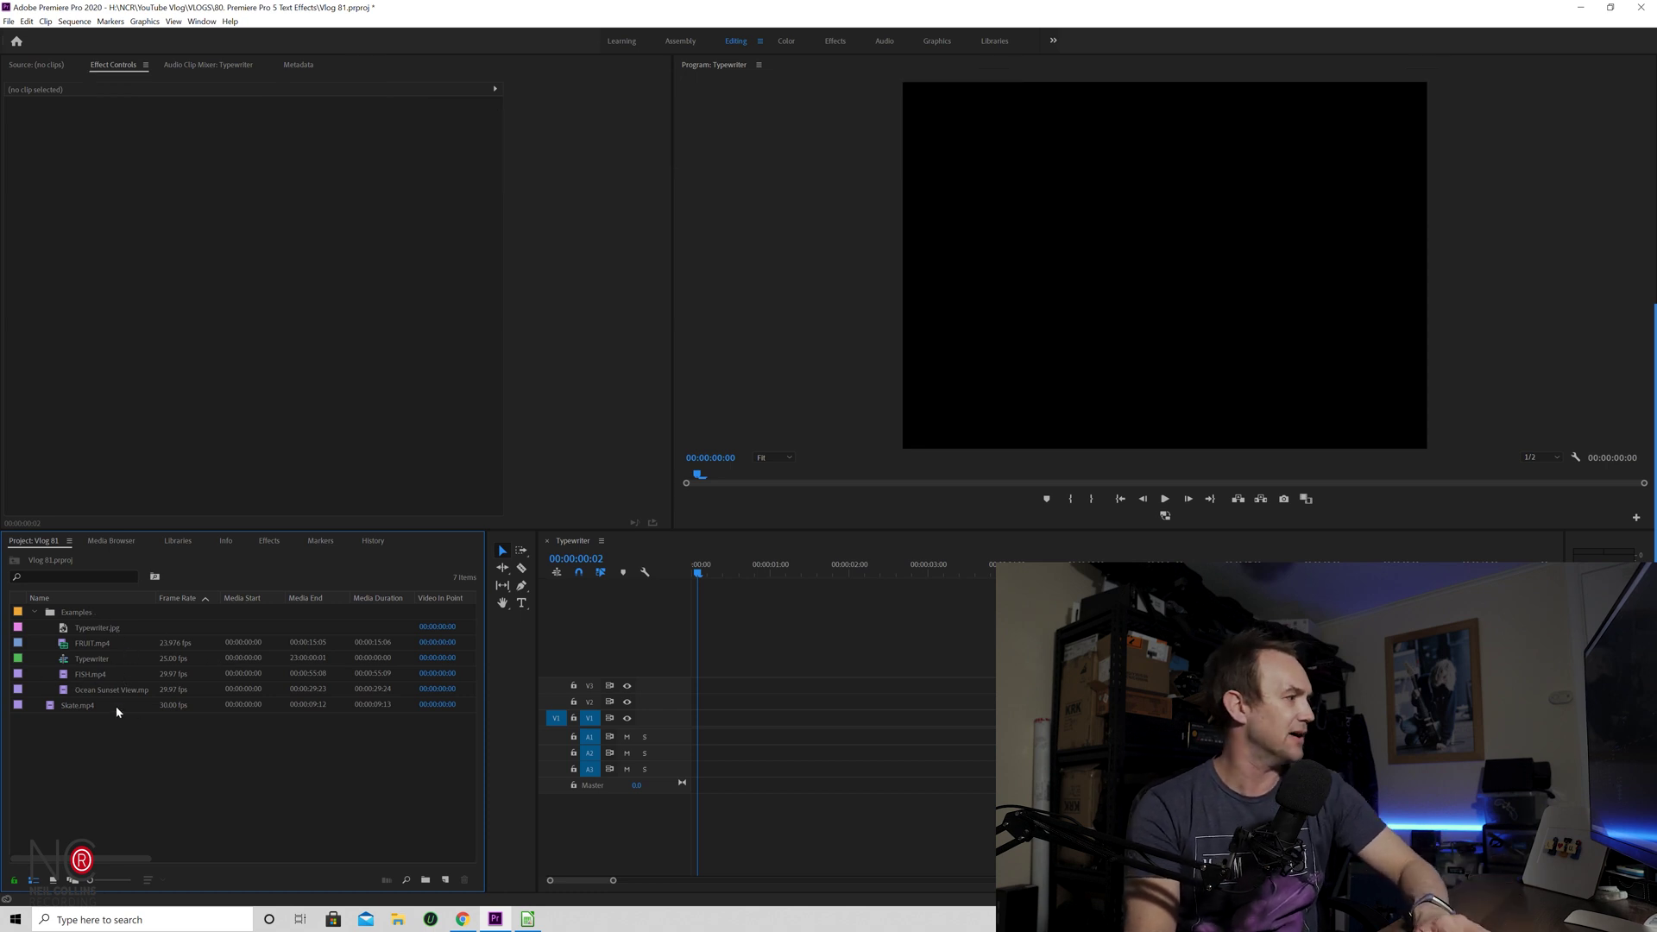
# Create a black 1000 × 700 color matte at 25 fps with square pixels
pyautogui.click(445, 879)
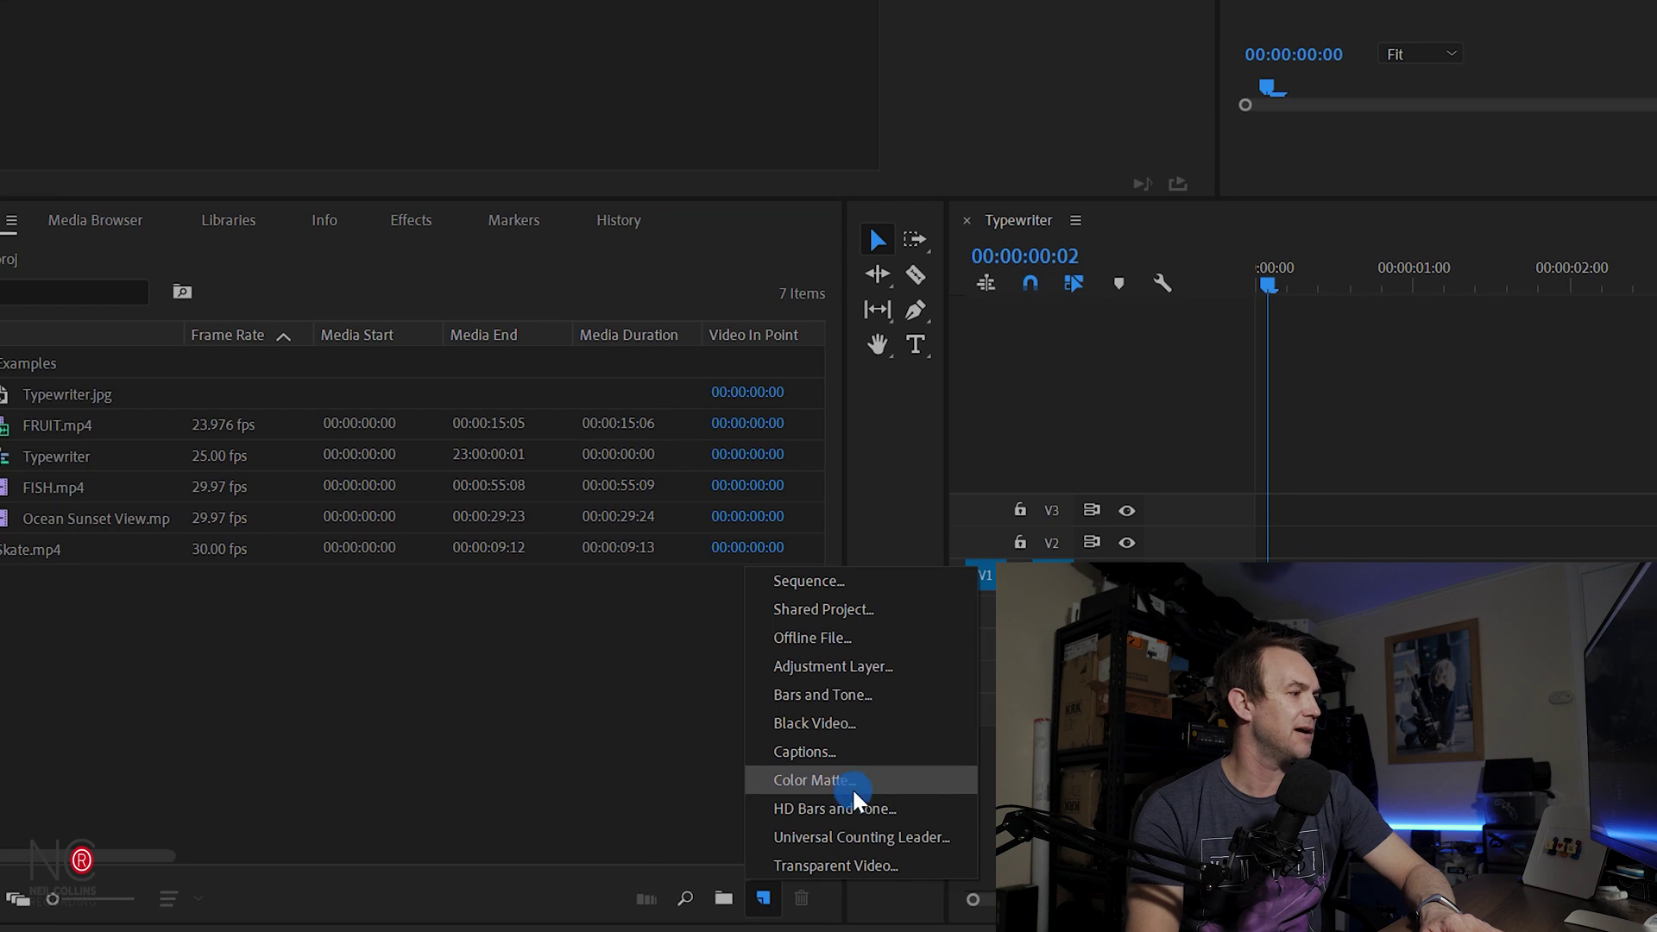
pyautogui.click(490, 824)
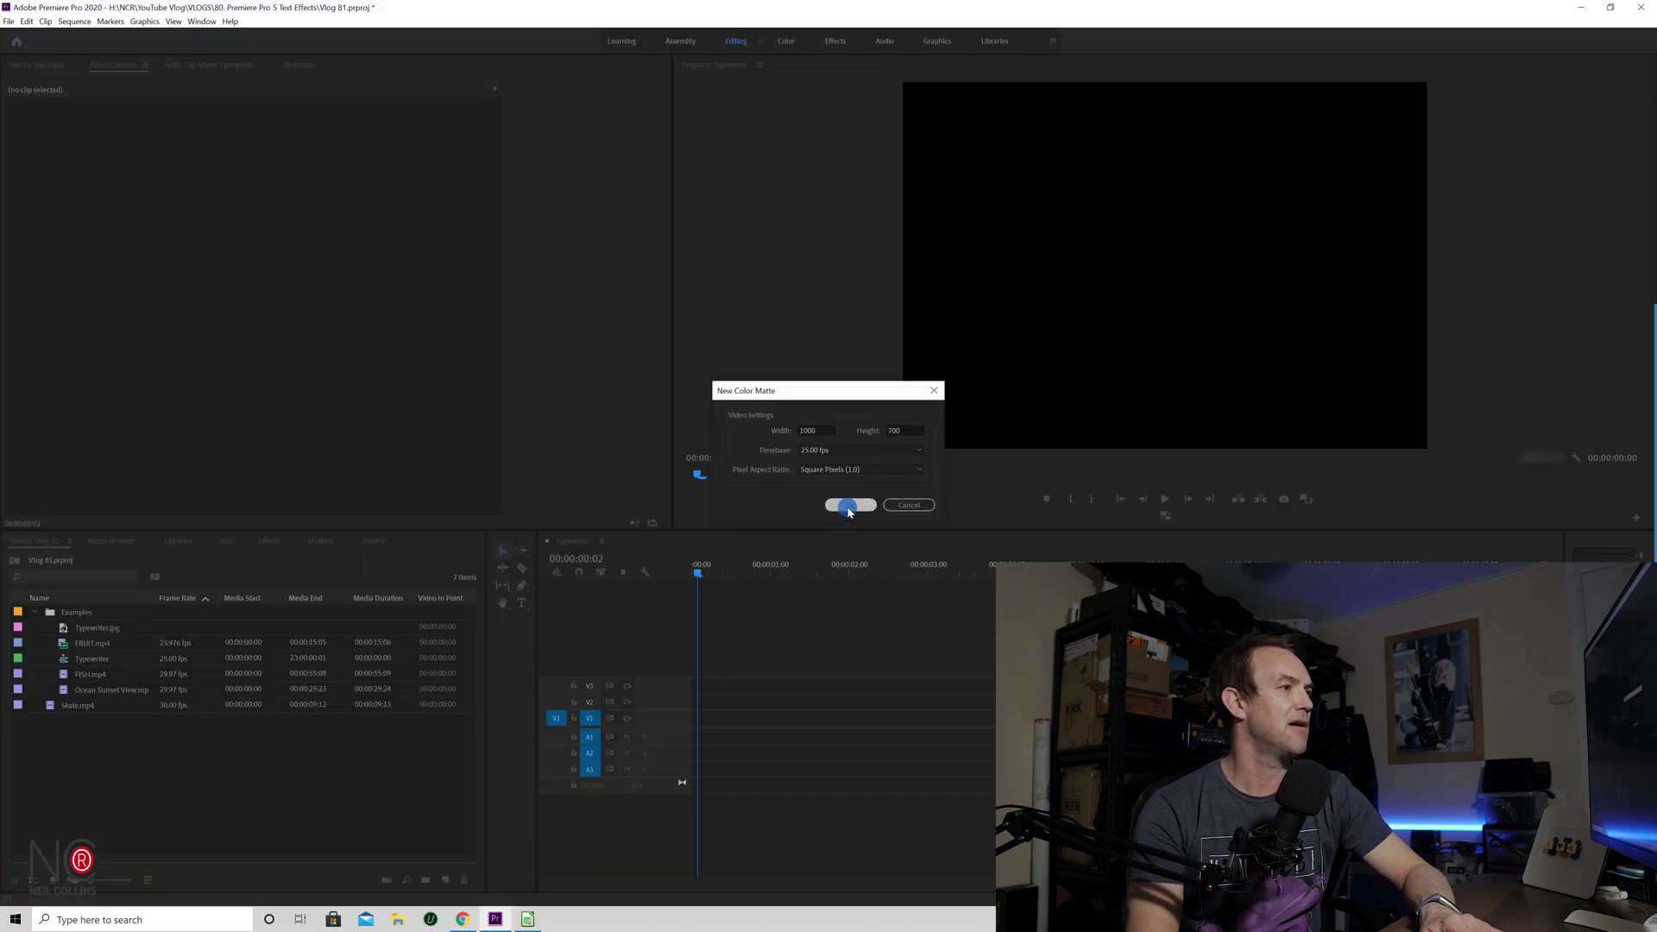
pyautogui.click(849, 507)
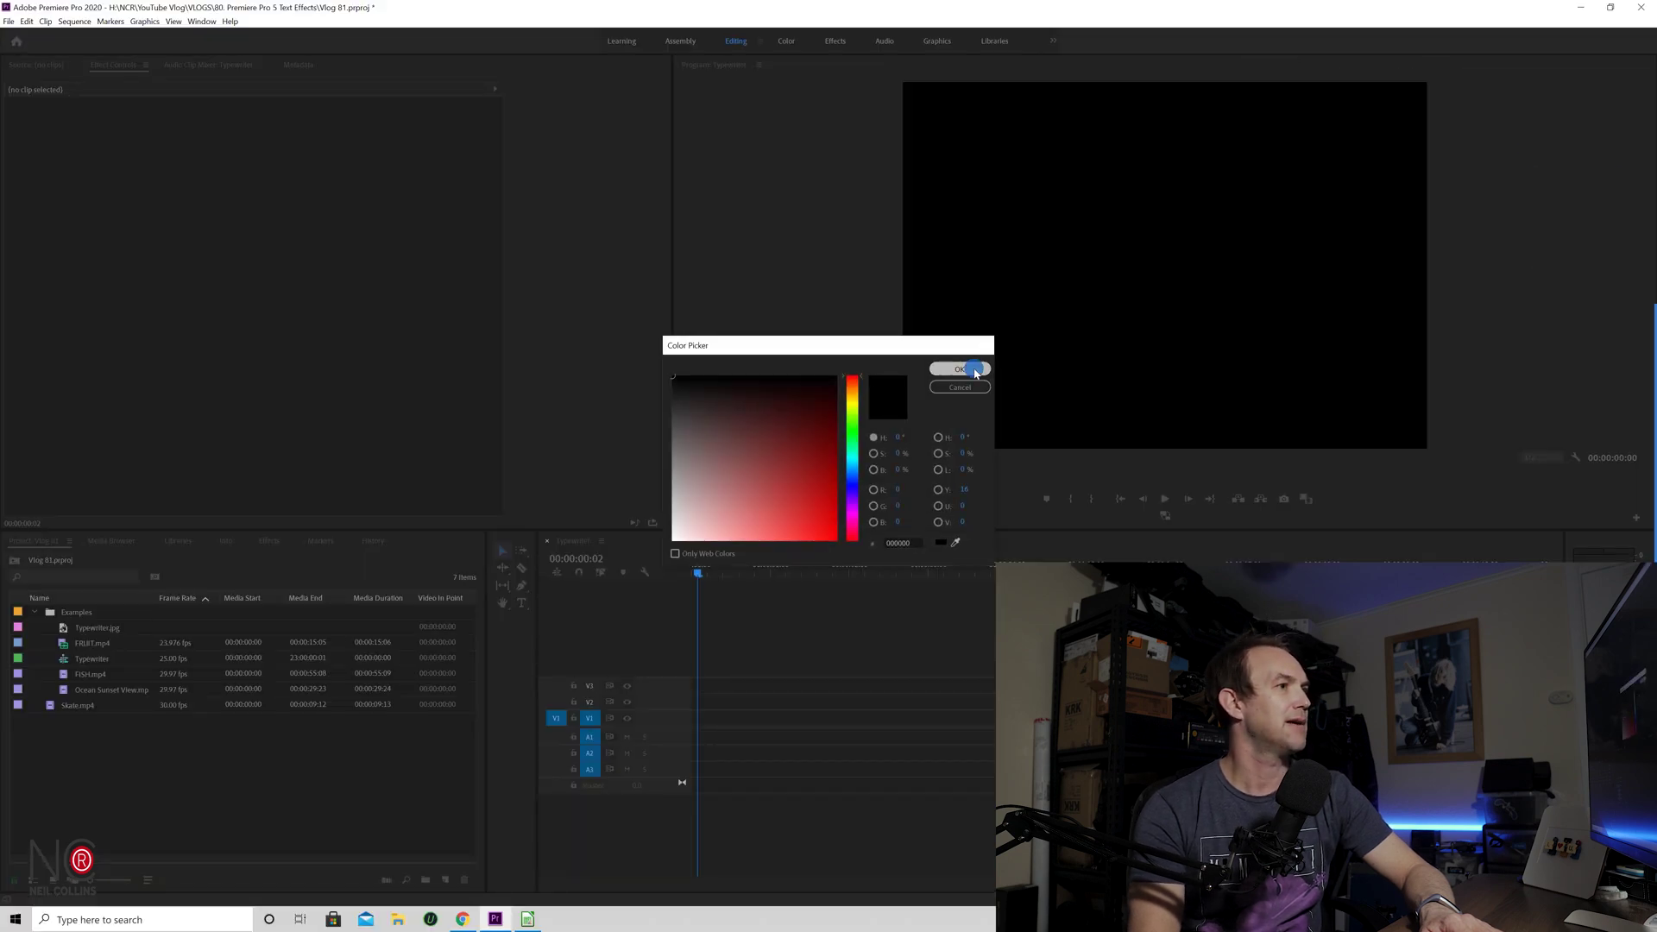
pyautogui.click(958, 368)
pyautogui.press('Return')
# Place the color matte on video track V2 at the start of the Typewriter sequence
pyautogui.moveTo(102, 609); pyautogui.dragTo(720, 707)
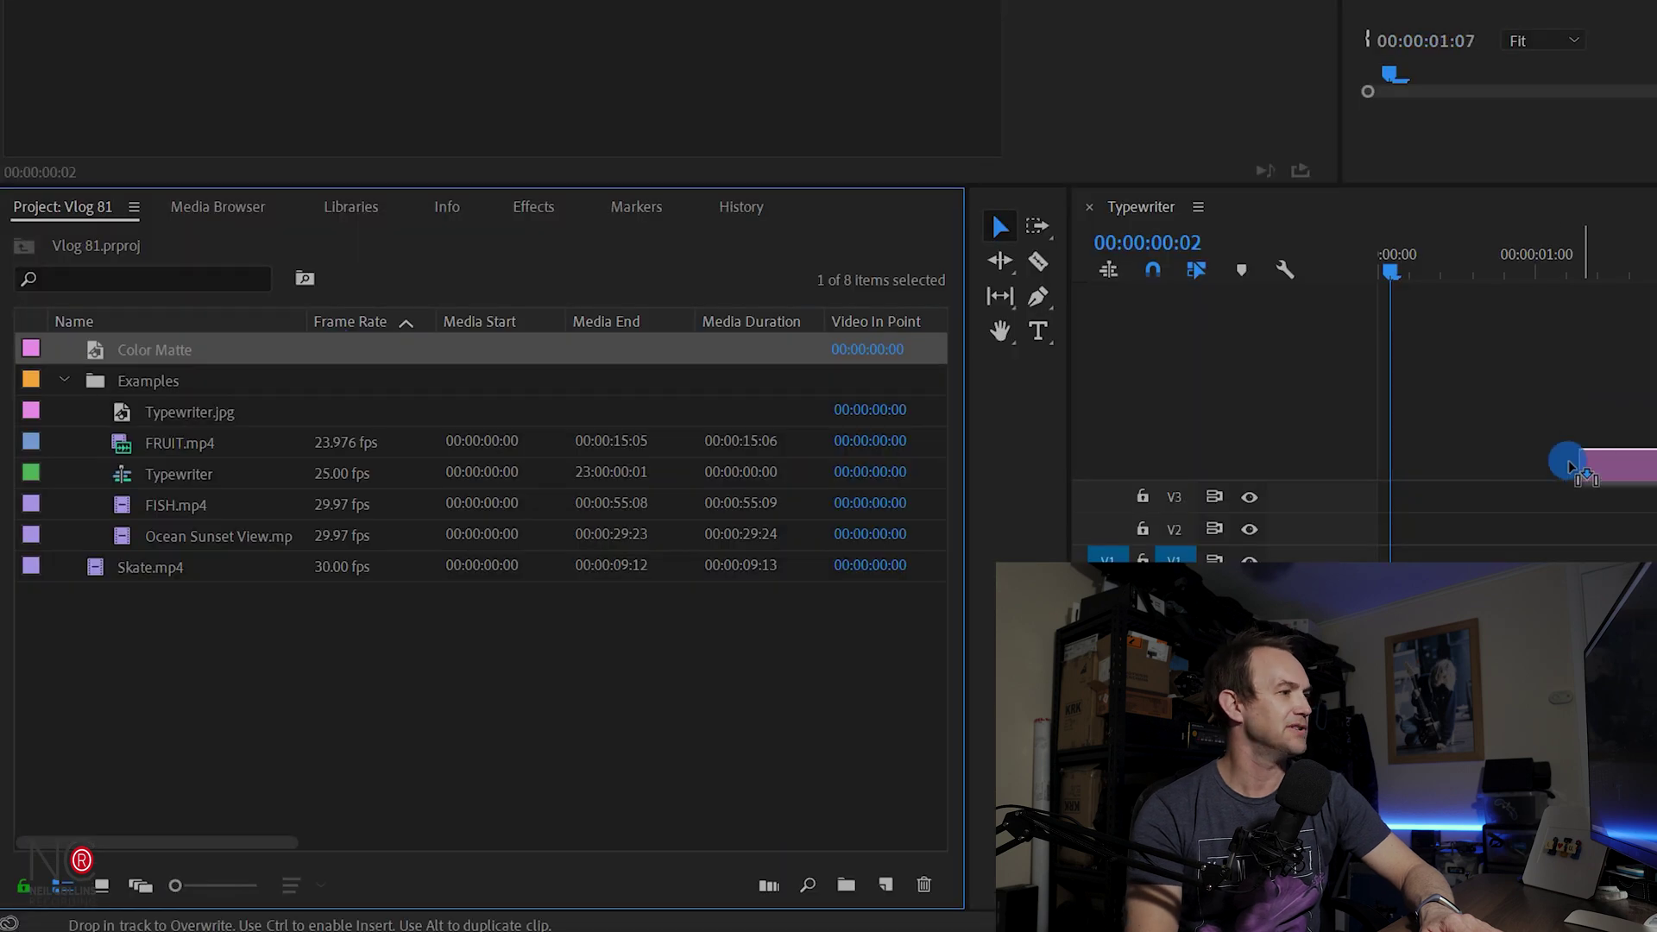
pyautogui.moveTo(1441, 540); pyautogui.dragTo(1348, 544)
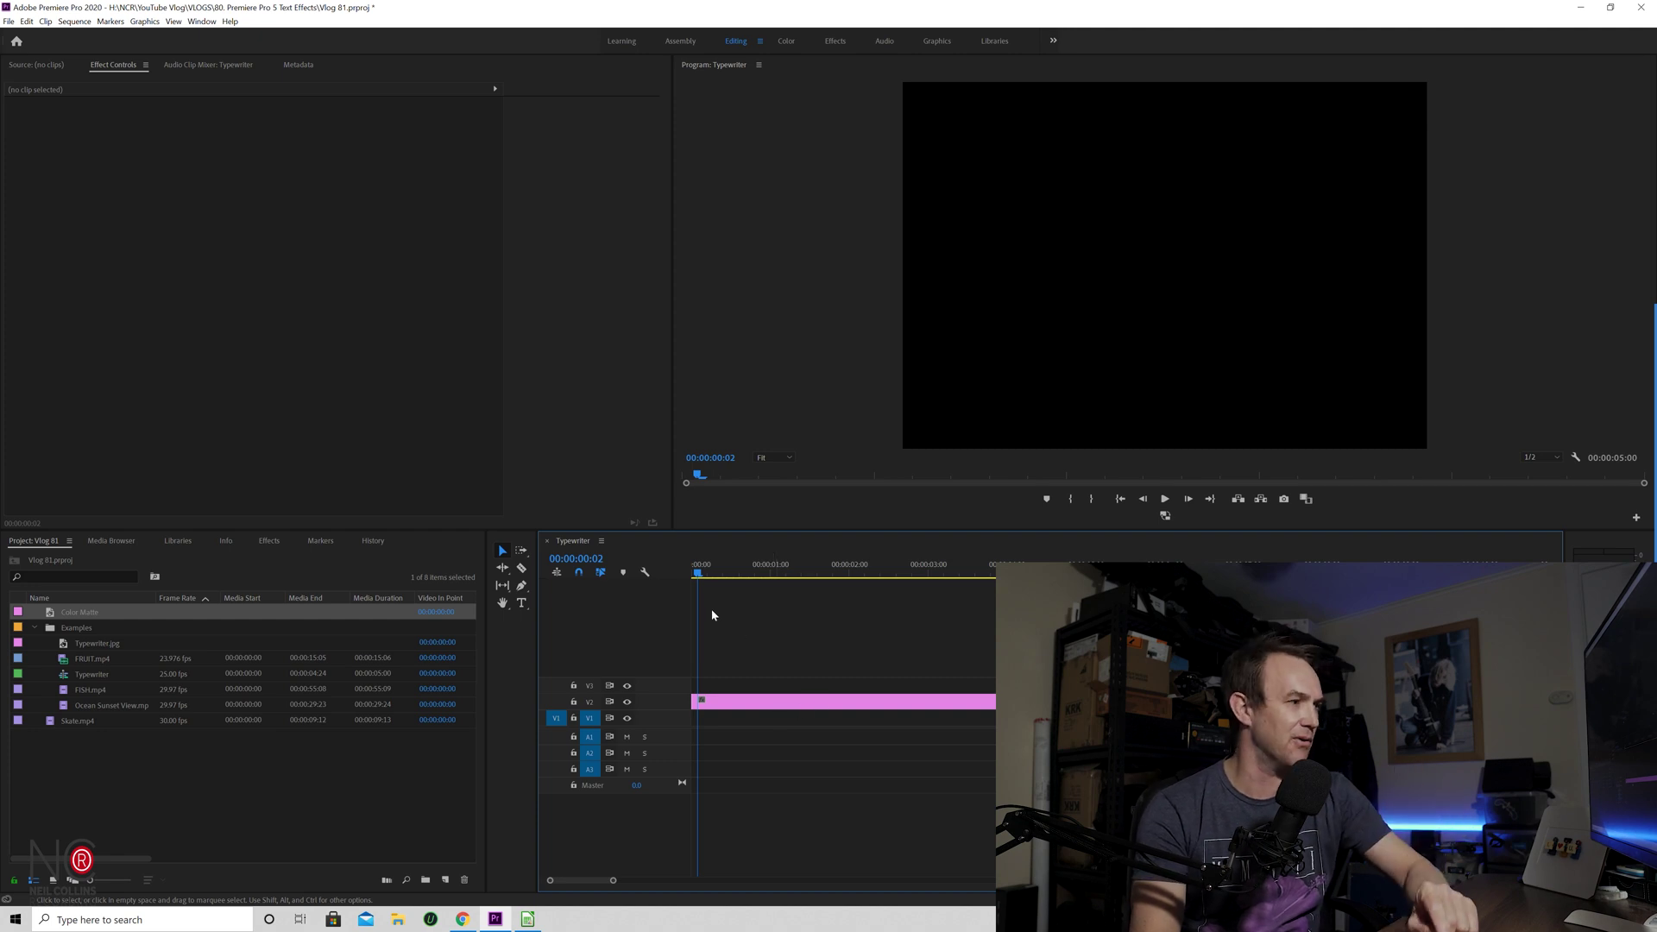
pyautogui.click(791, 704)
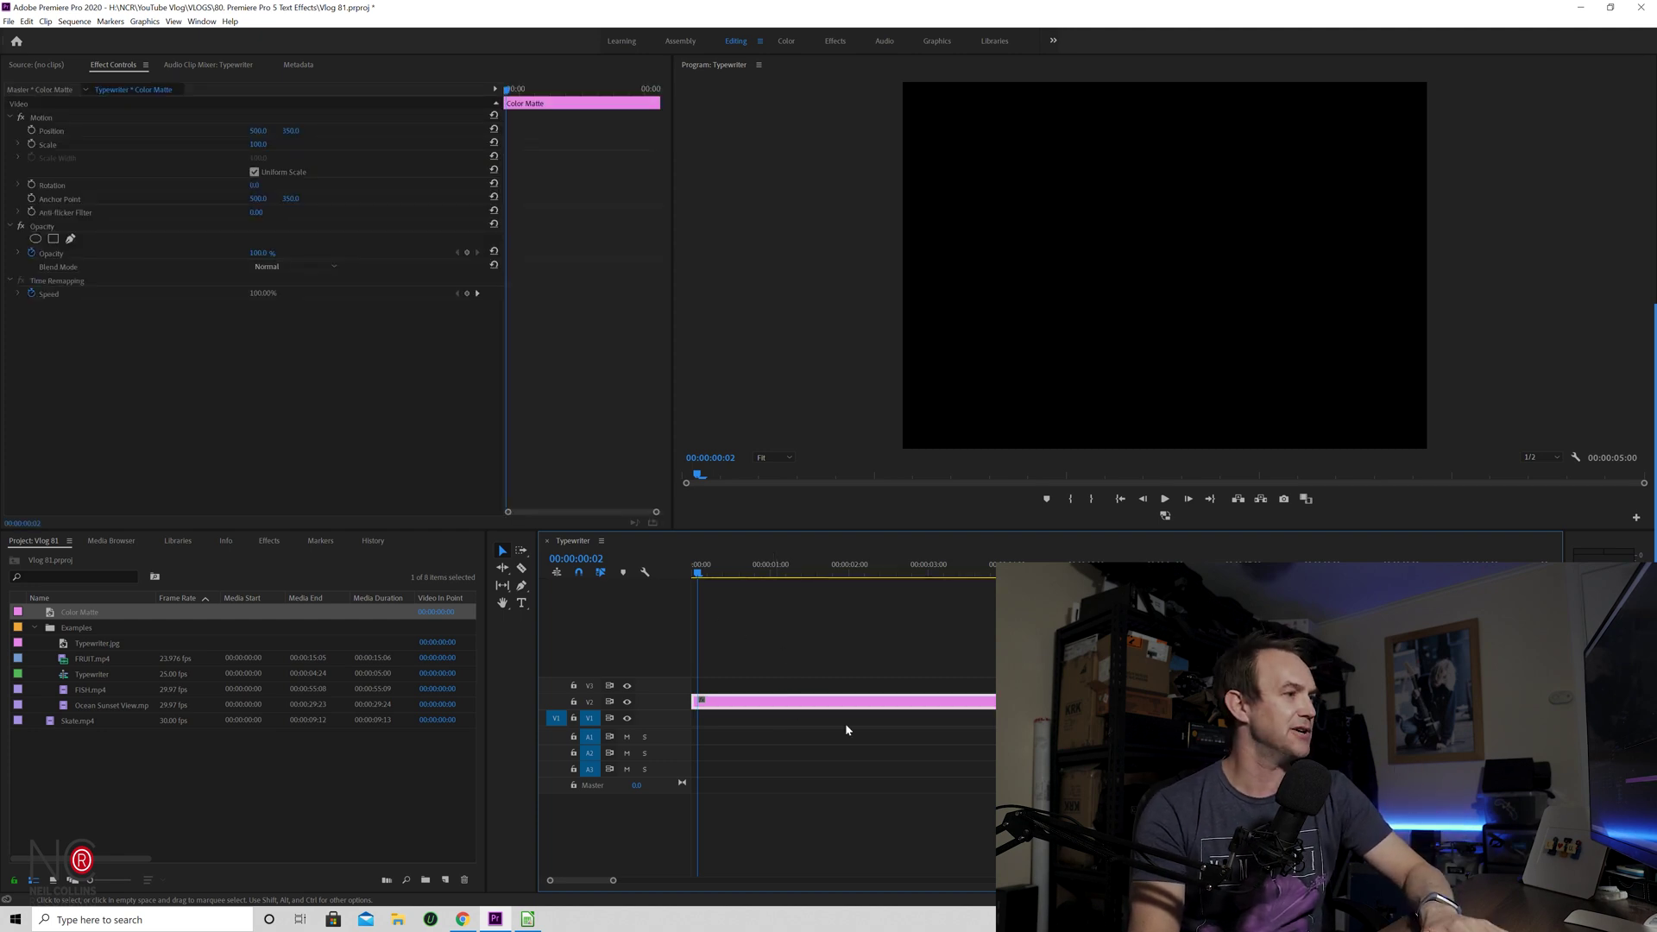
pyautogui.click(846, 725)
# Add a text layer reading "sunset" over the black matte in the program frame
pyautogui.press('t')
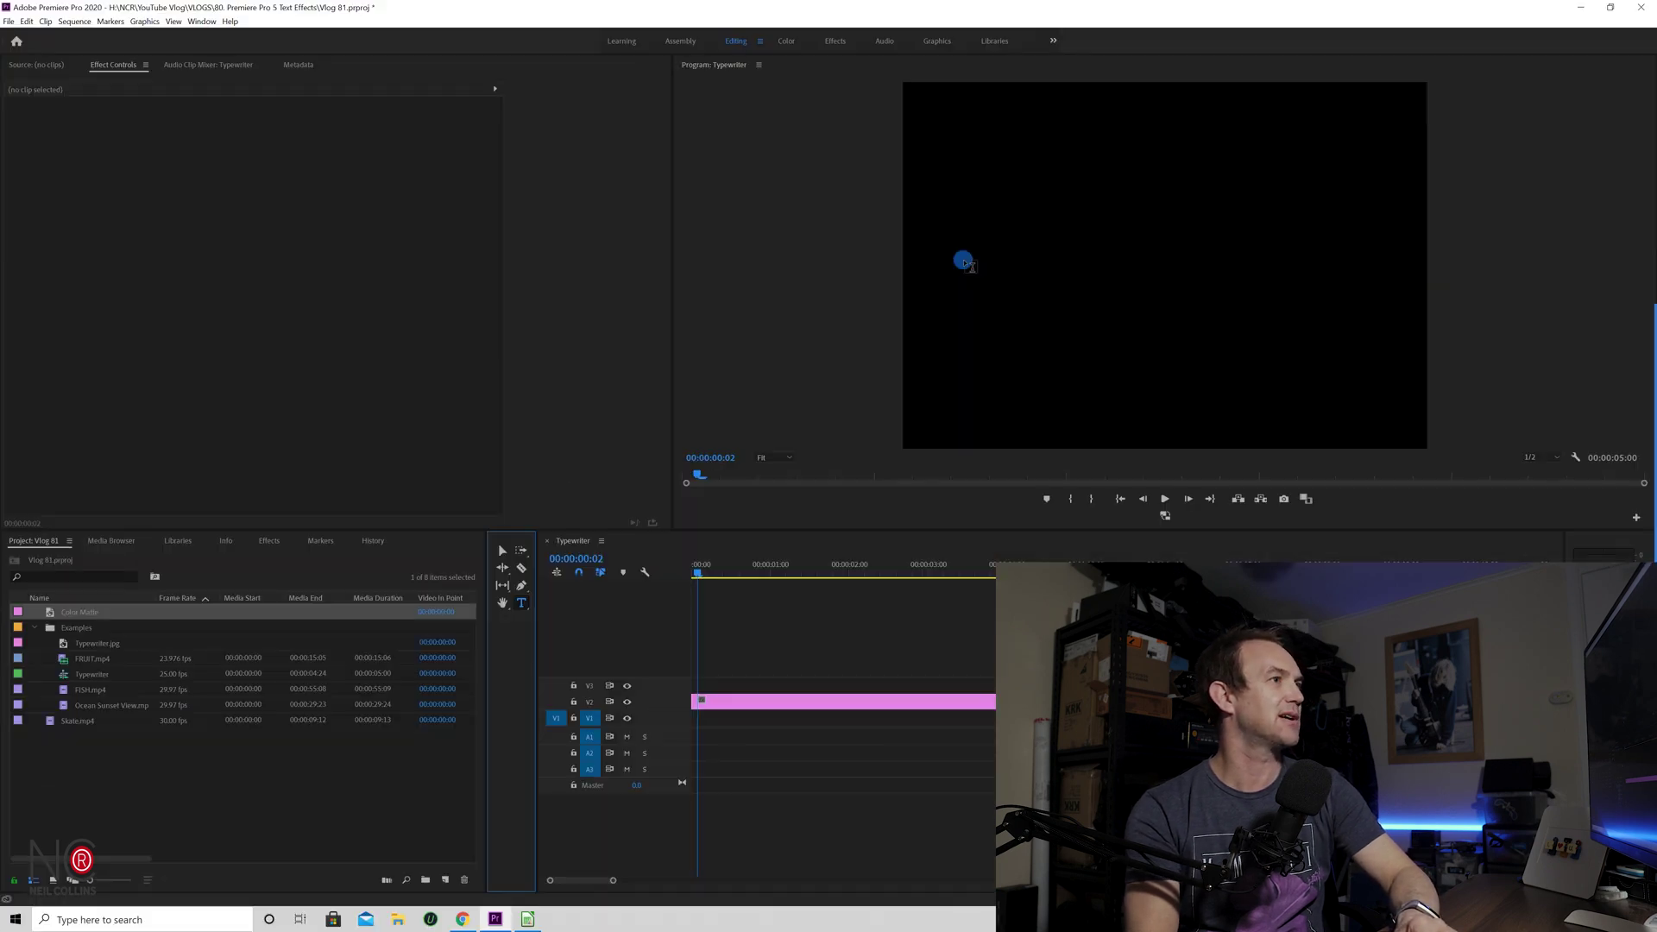
pyautogui.click(969, 263)
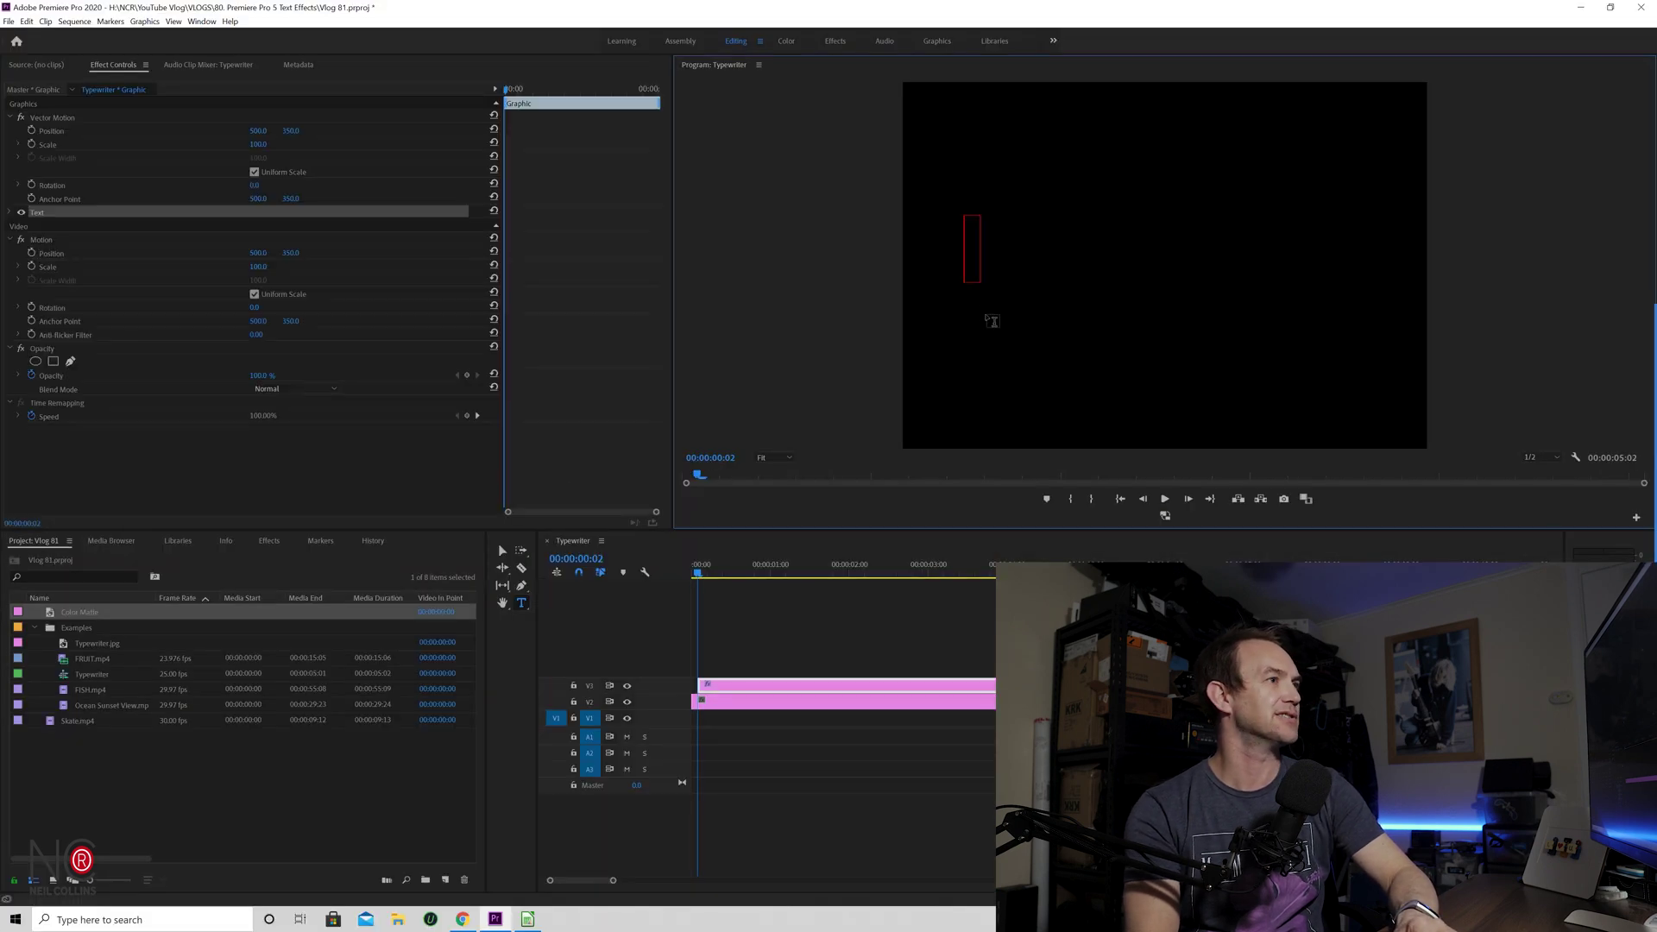
pyautogui.write('sun')
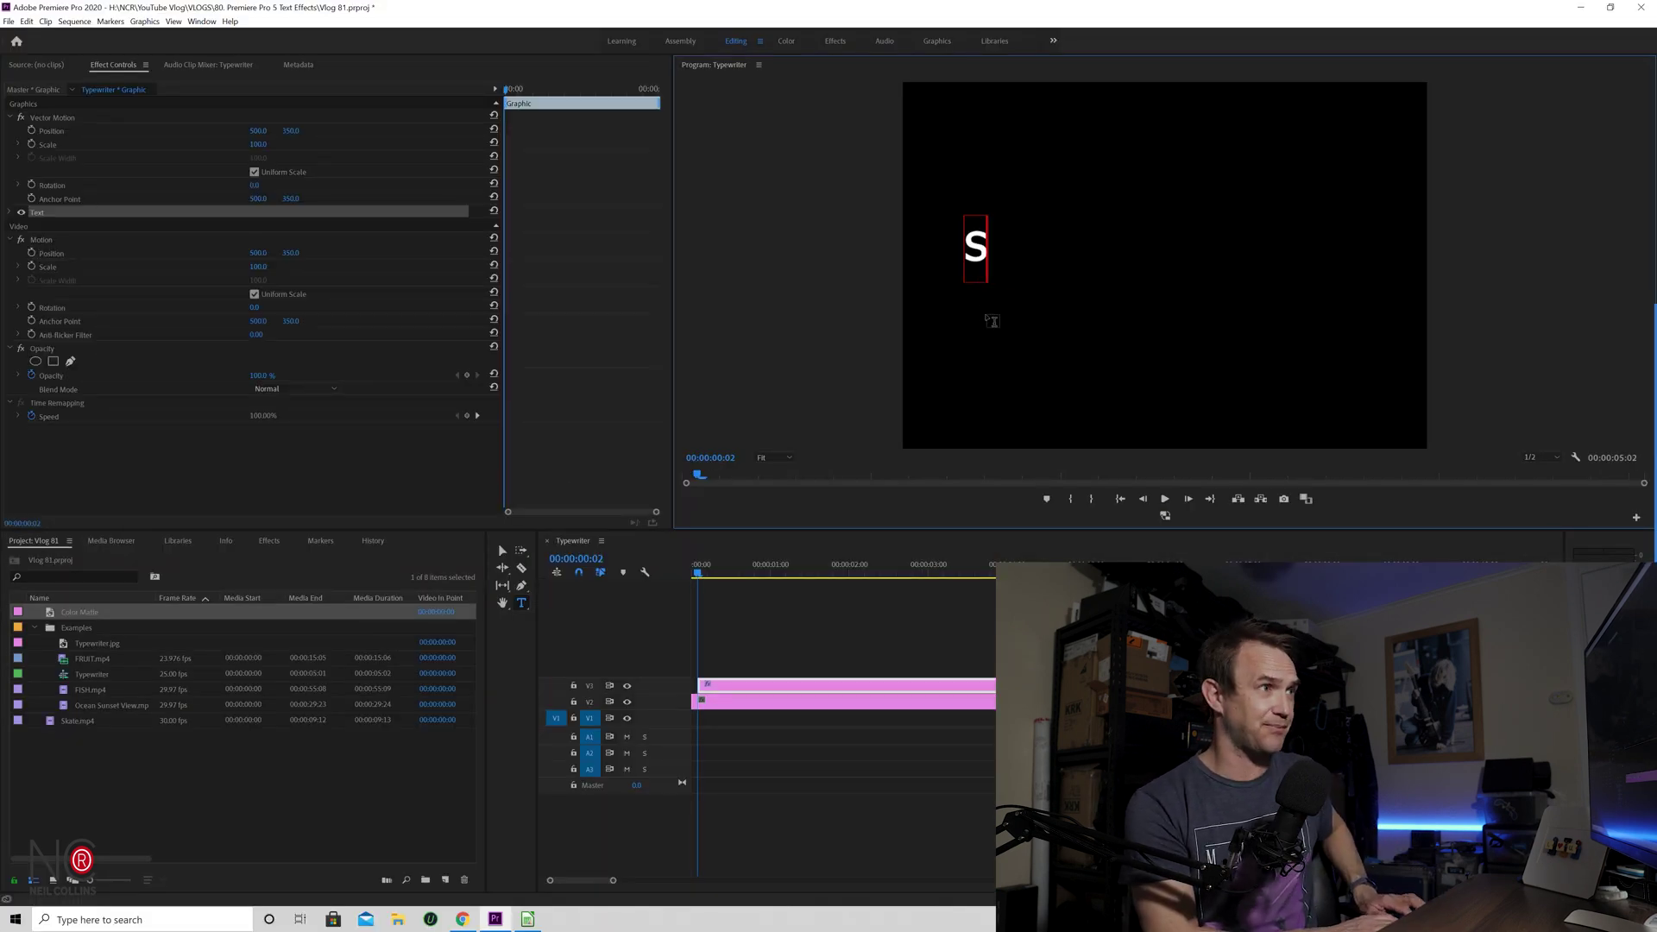
pyautogui.write('set')
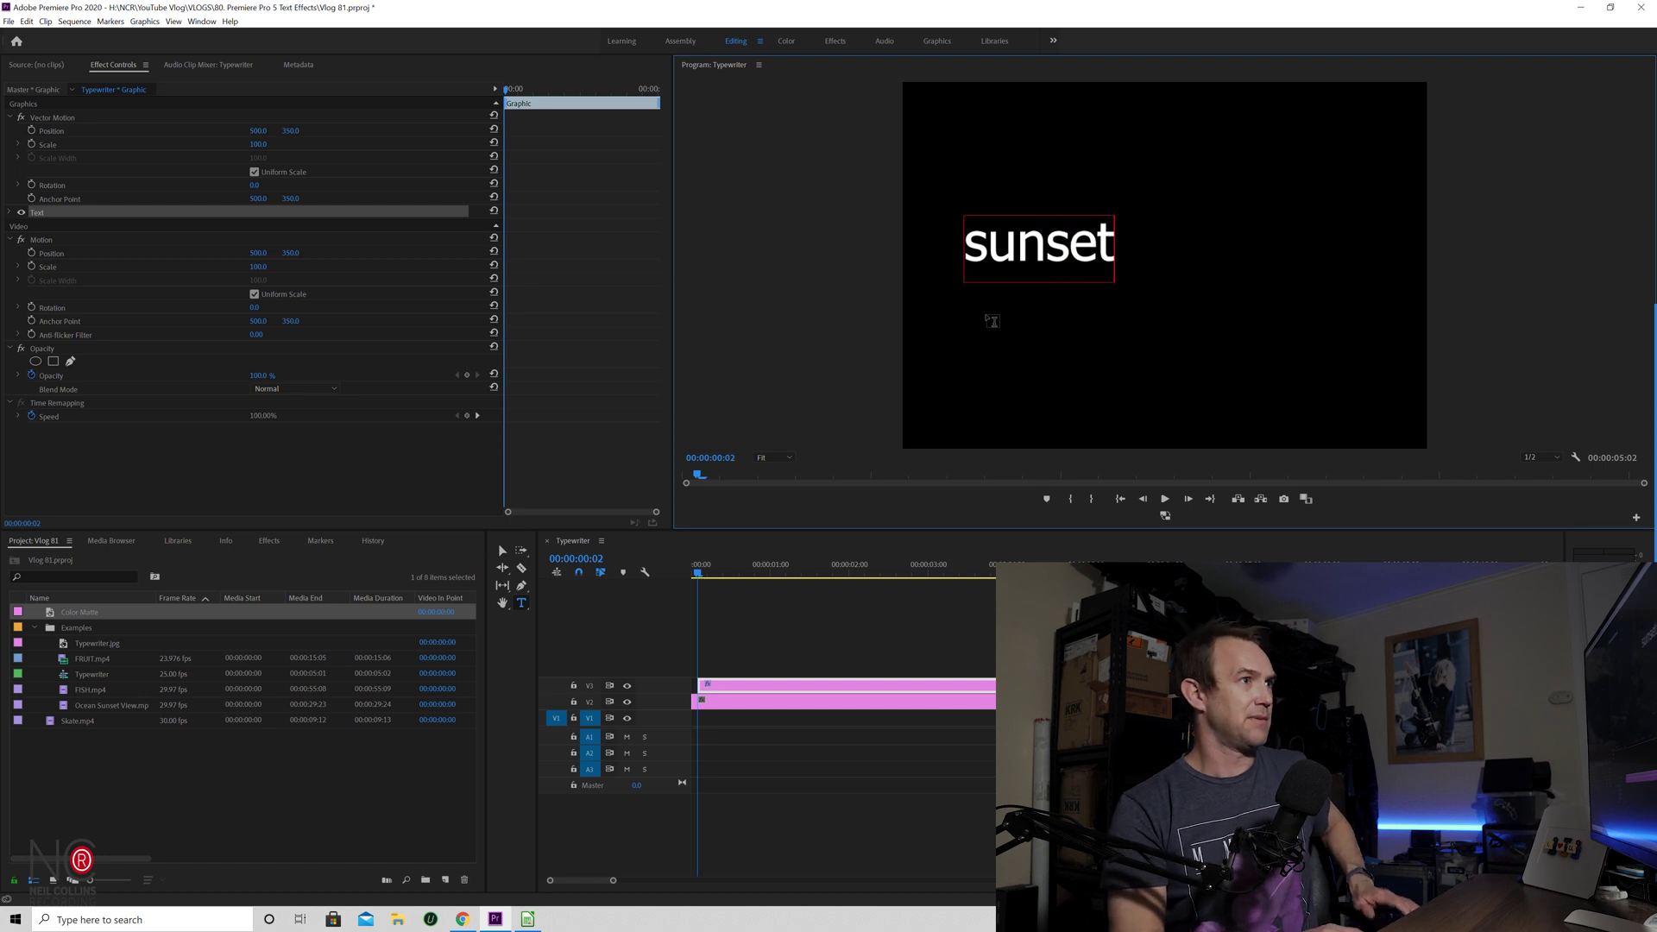
# Change the font of the whole "sunset" text to Futura Std
pyautogui.doubleClick(1044, 259)
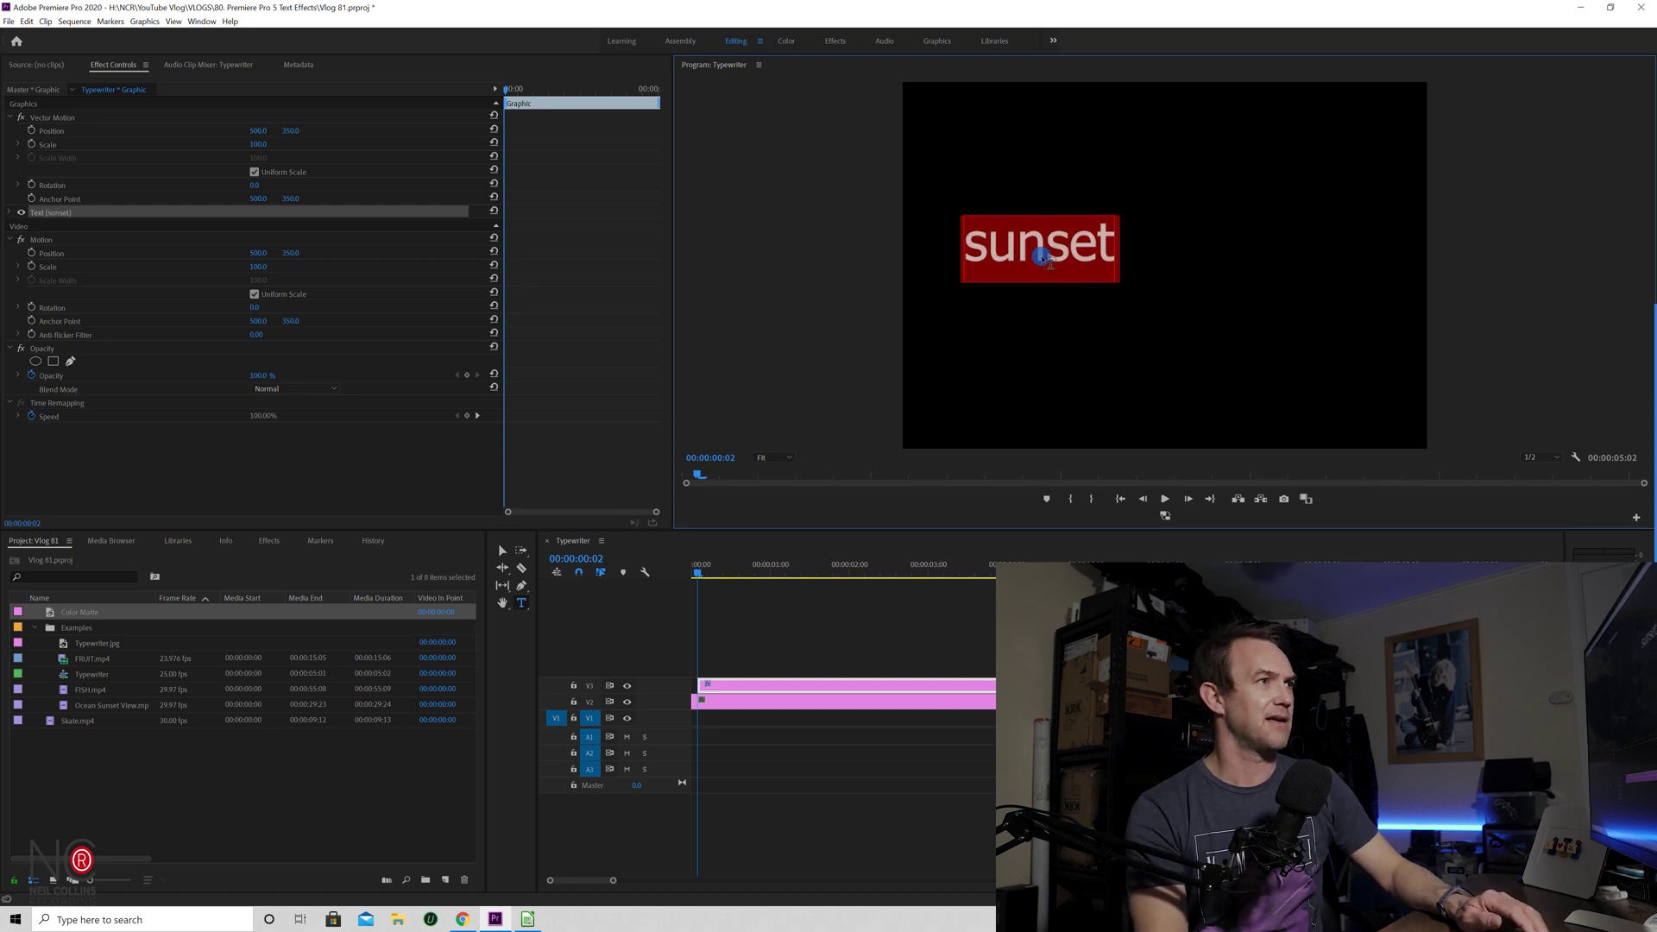
pyautogui.click(10, 213)
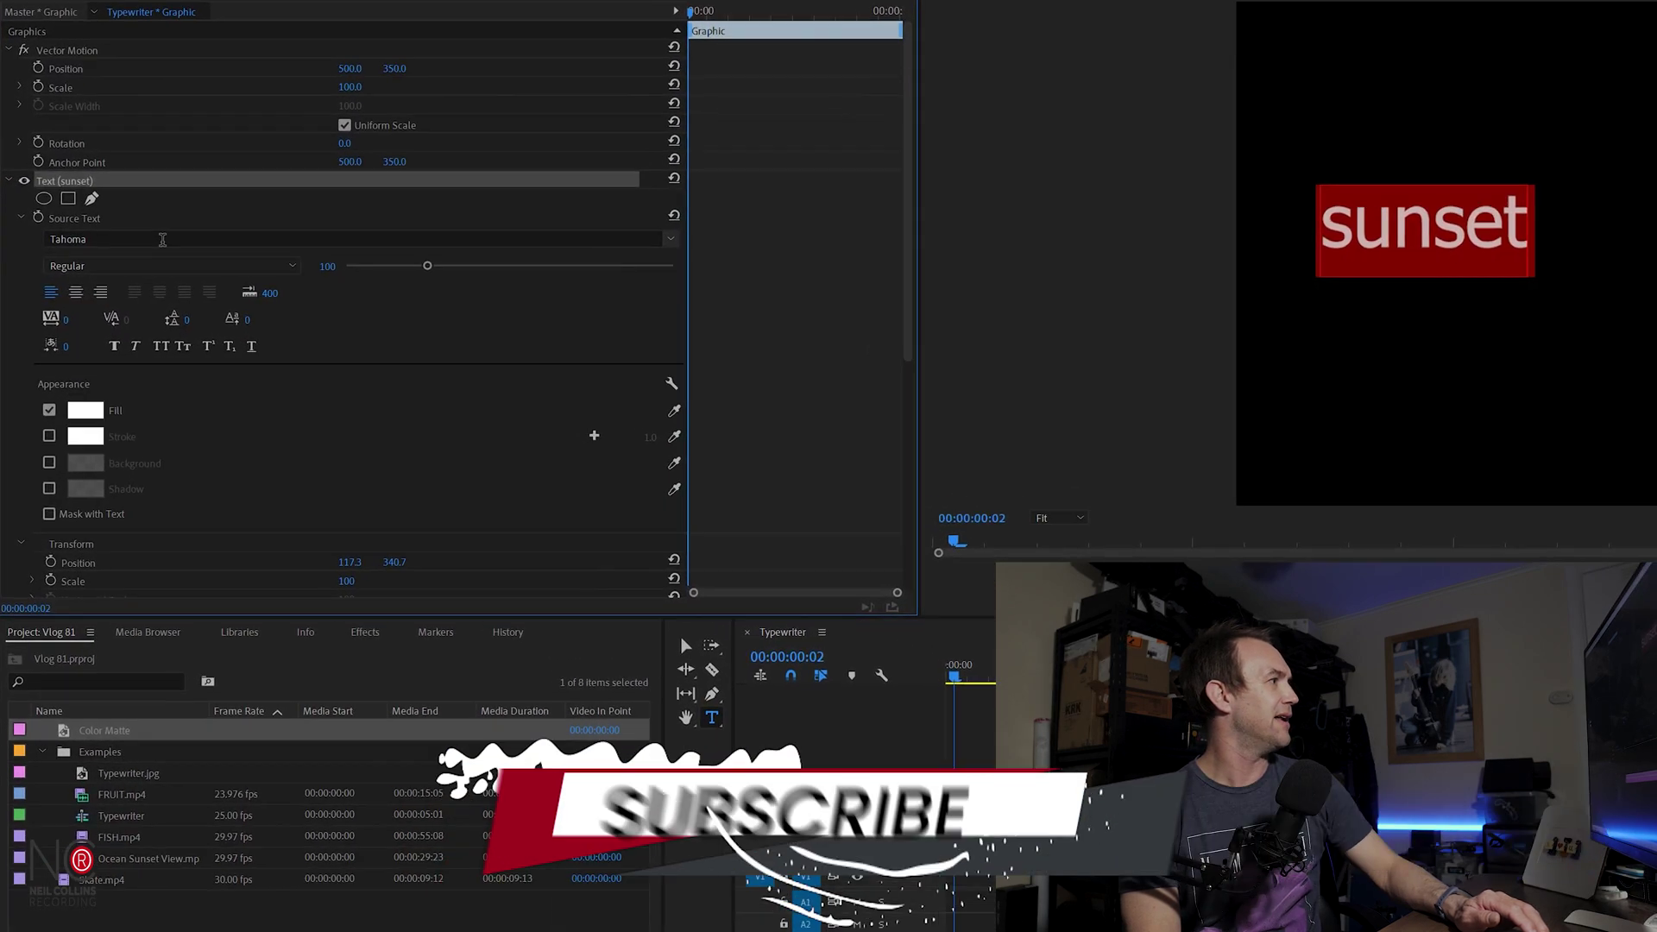
pyautogui.click(121, 253)
pyautogui.doubleClick(188, 228)
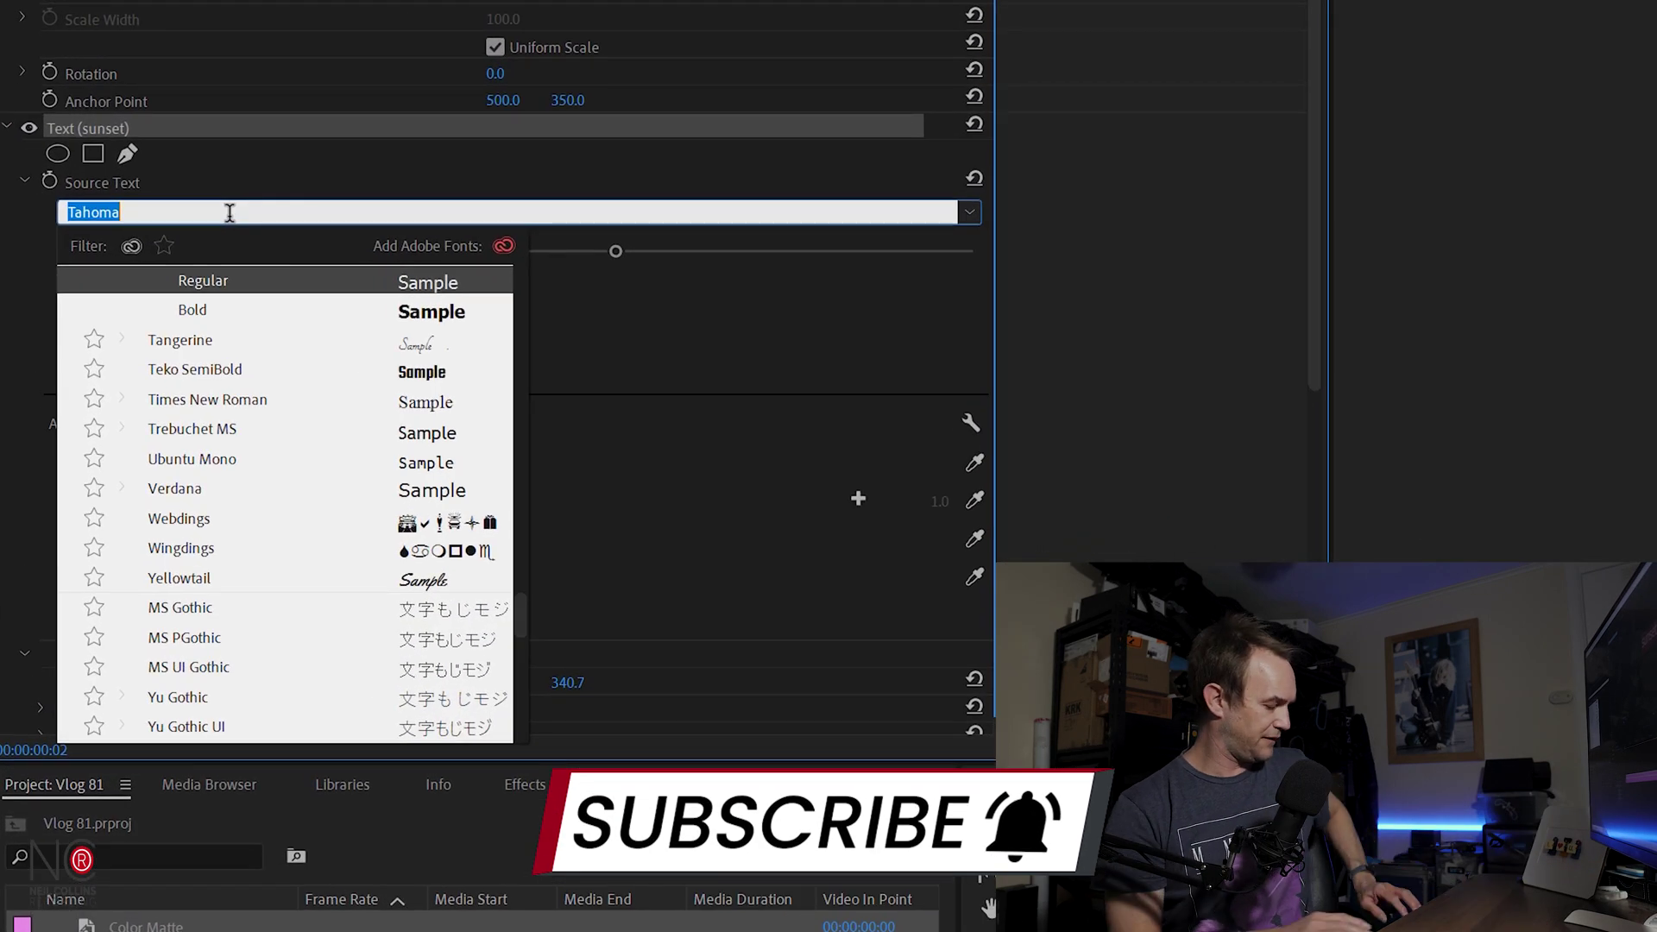
pyautogui.write('fut')
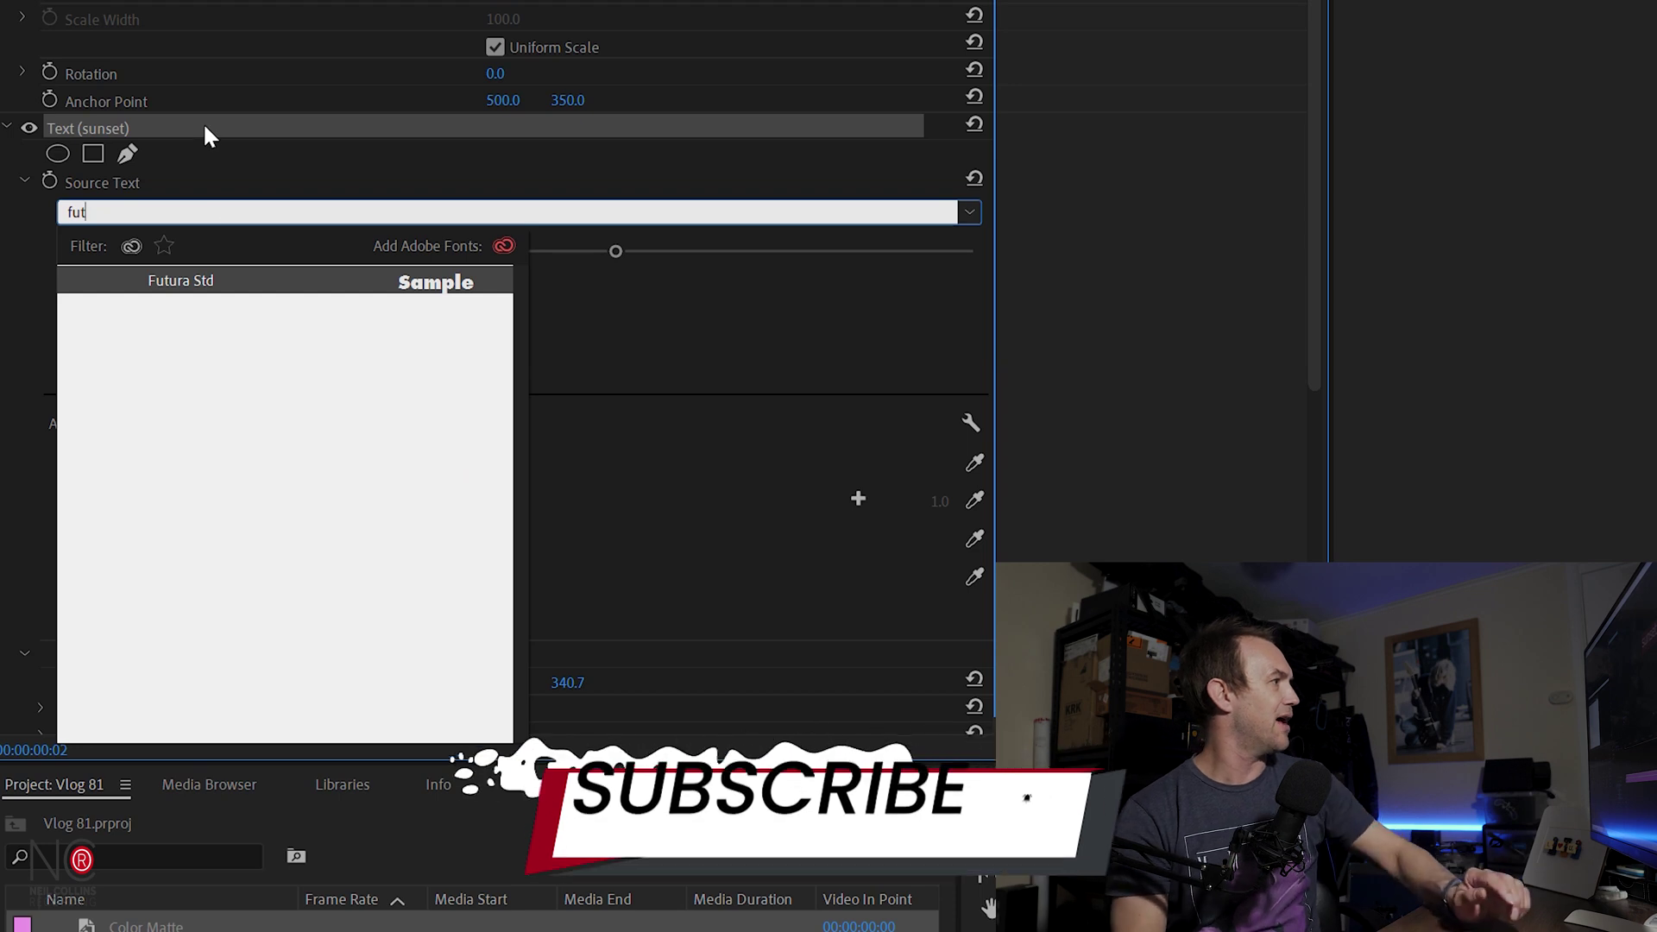
pyautogui.click(233, 274)
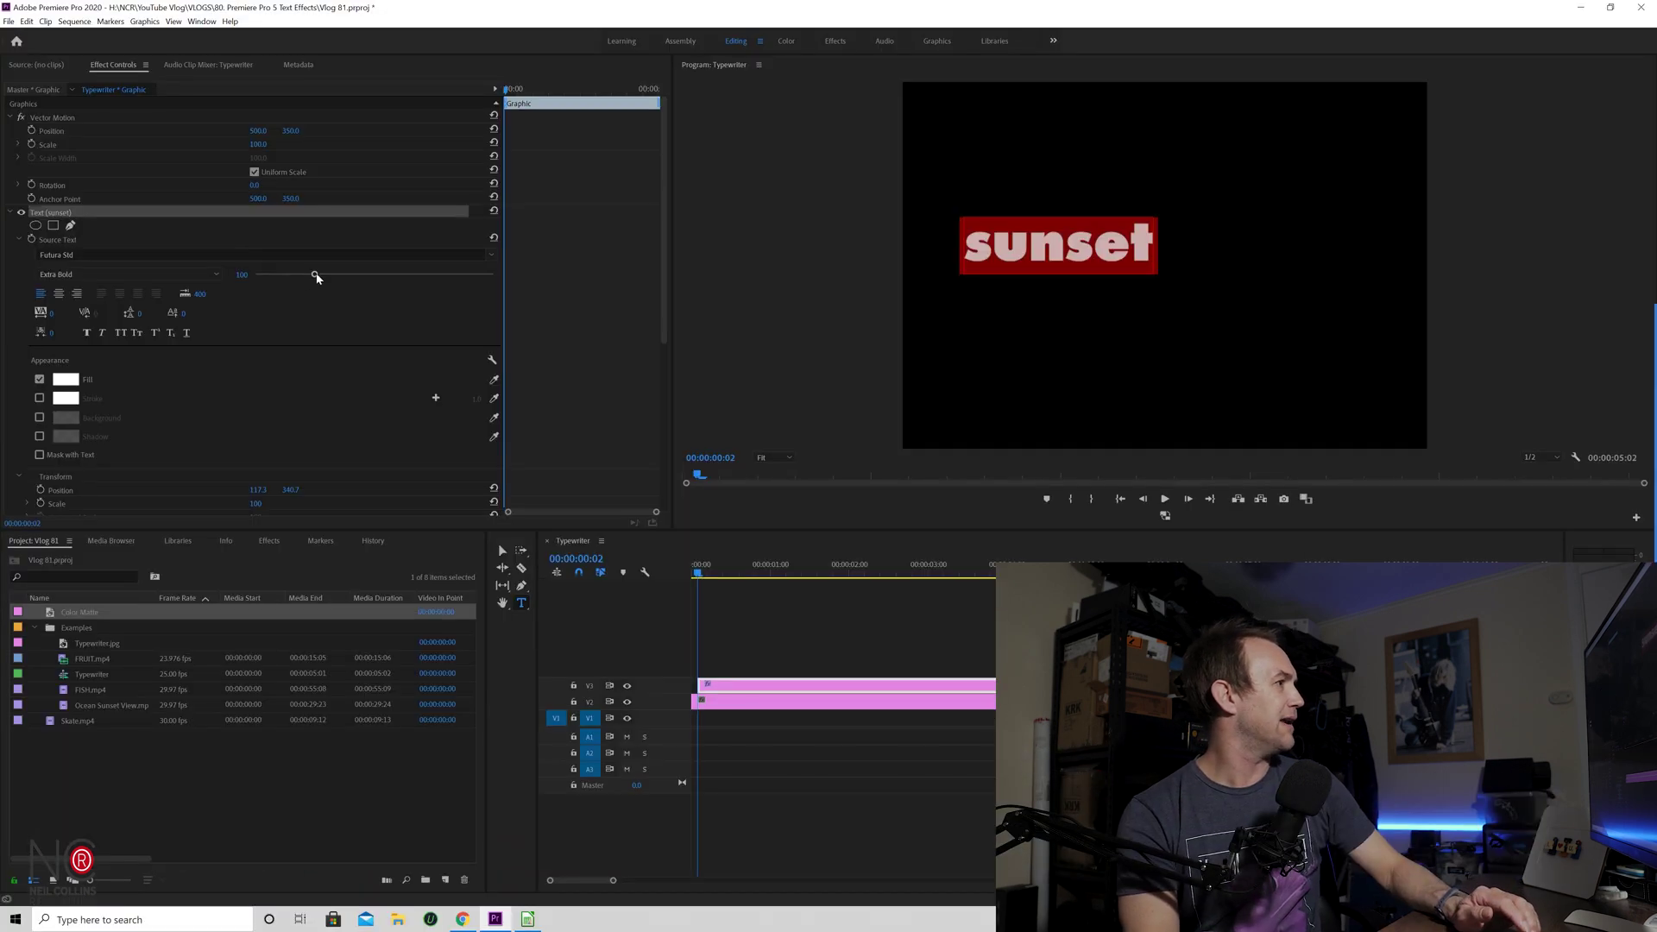
# Enlarge the "sunset" text to a font size of 250
pyautogui.moveTo(316, 276); pyautogui.dragTo(397, 267)
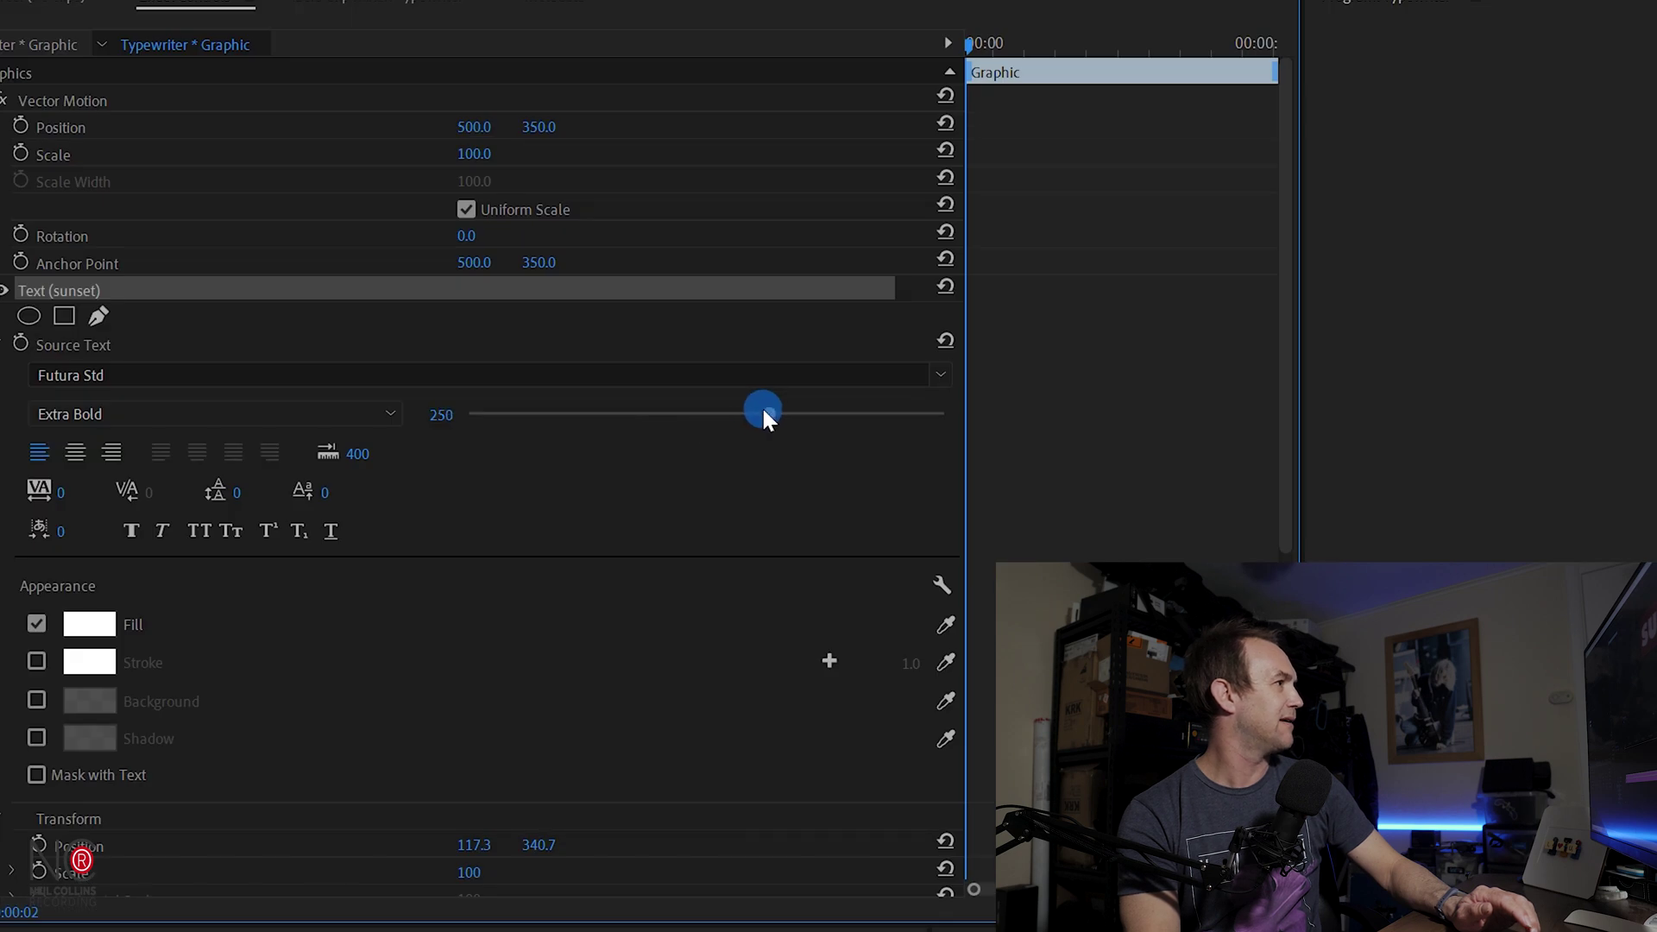
pyautogui.moveTo(761, 411); pyautogui.dragTo(765, 415)
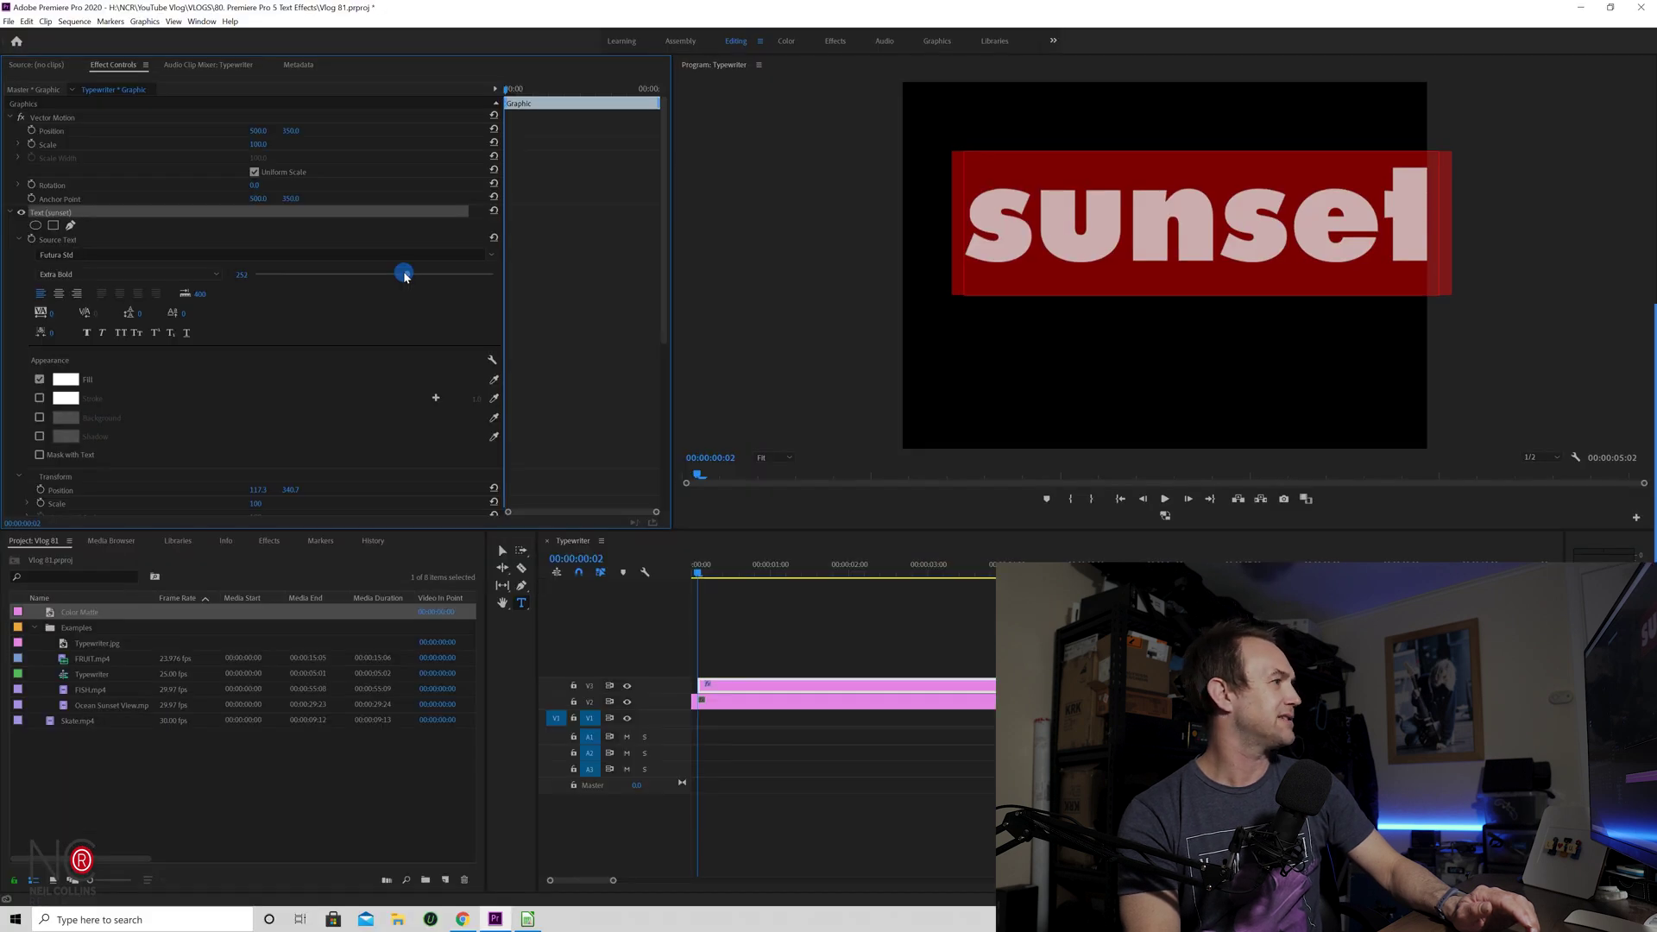
pyautogui.moveTo(404, 276); pyautogui.dragTo(403, 276)
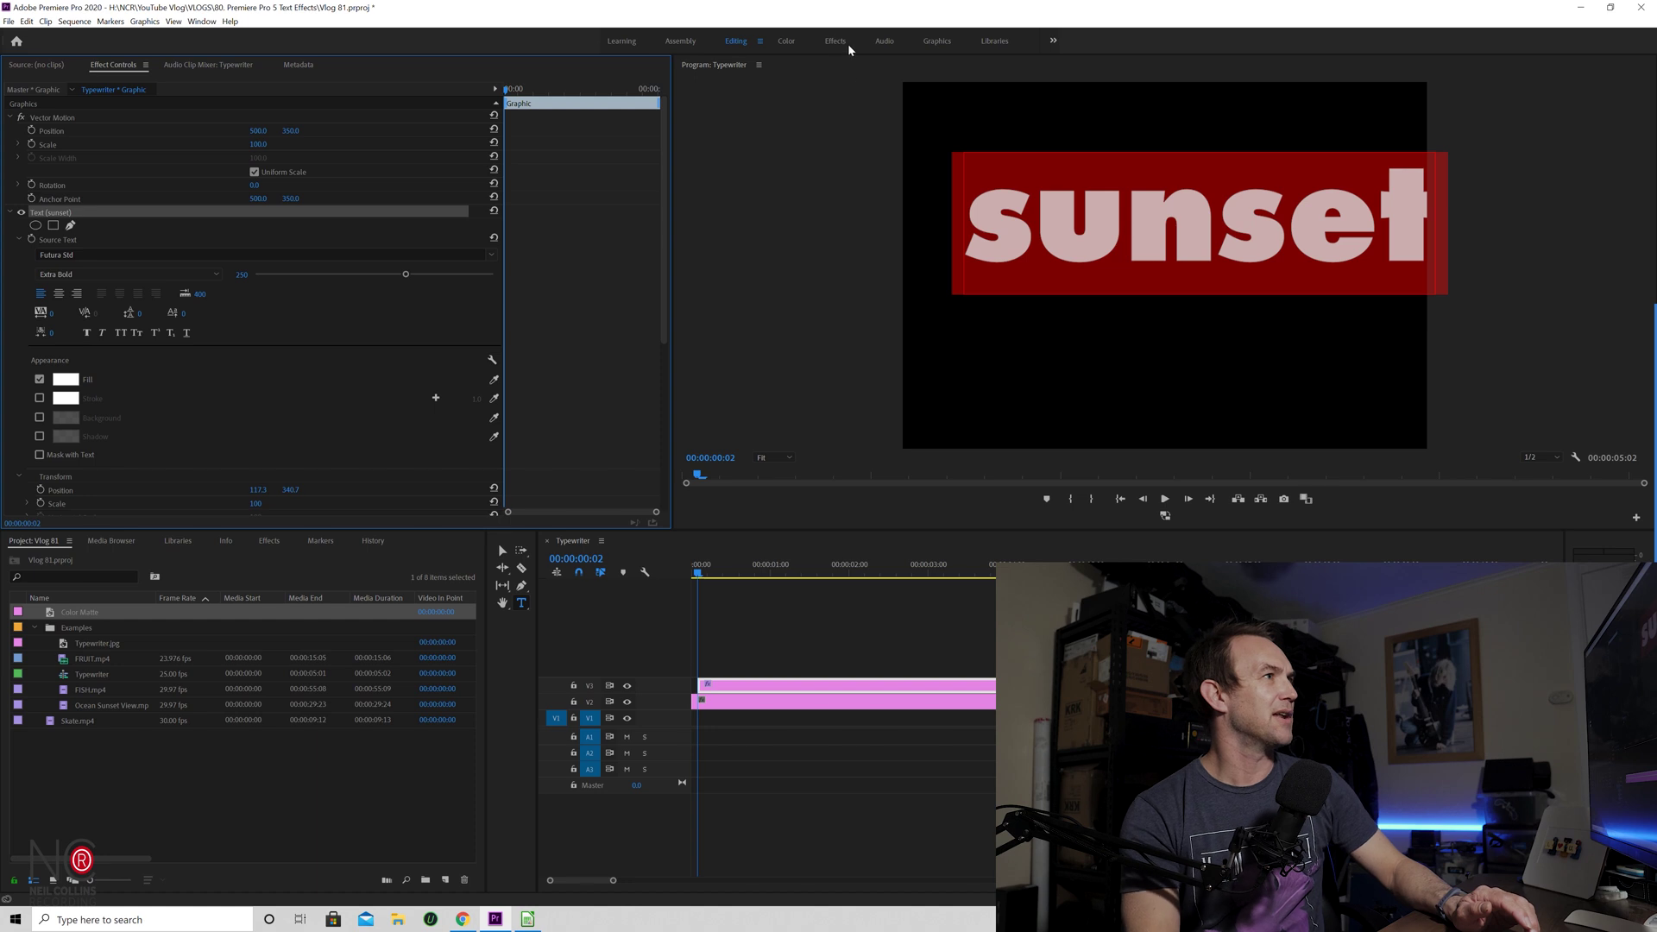
# Center the "sunset" text vertically and horizontally in the frame using the Graphics workspace, and return to the Editing workspace
pyautogui.click(936, 40)
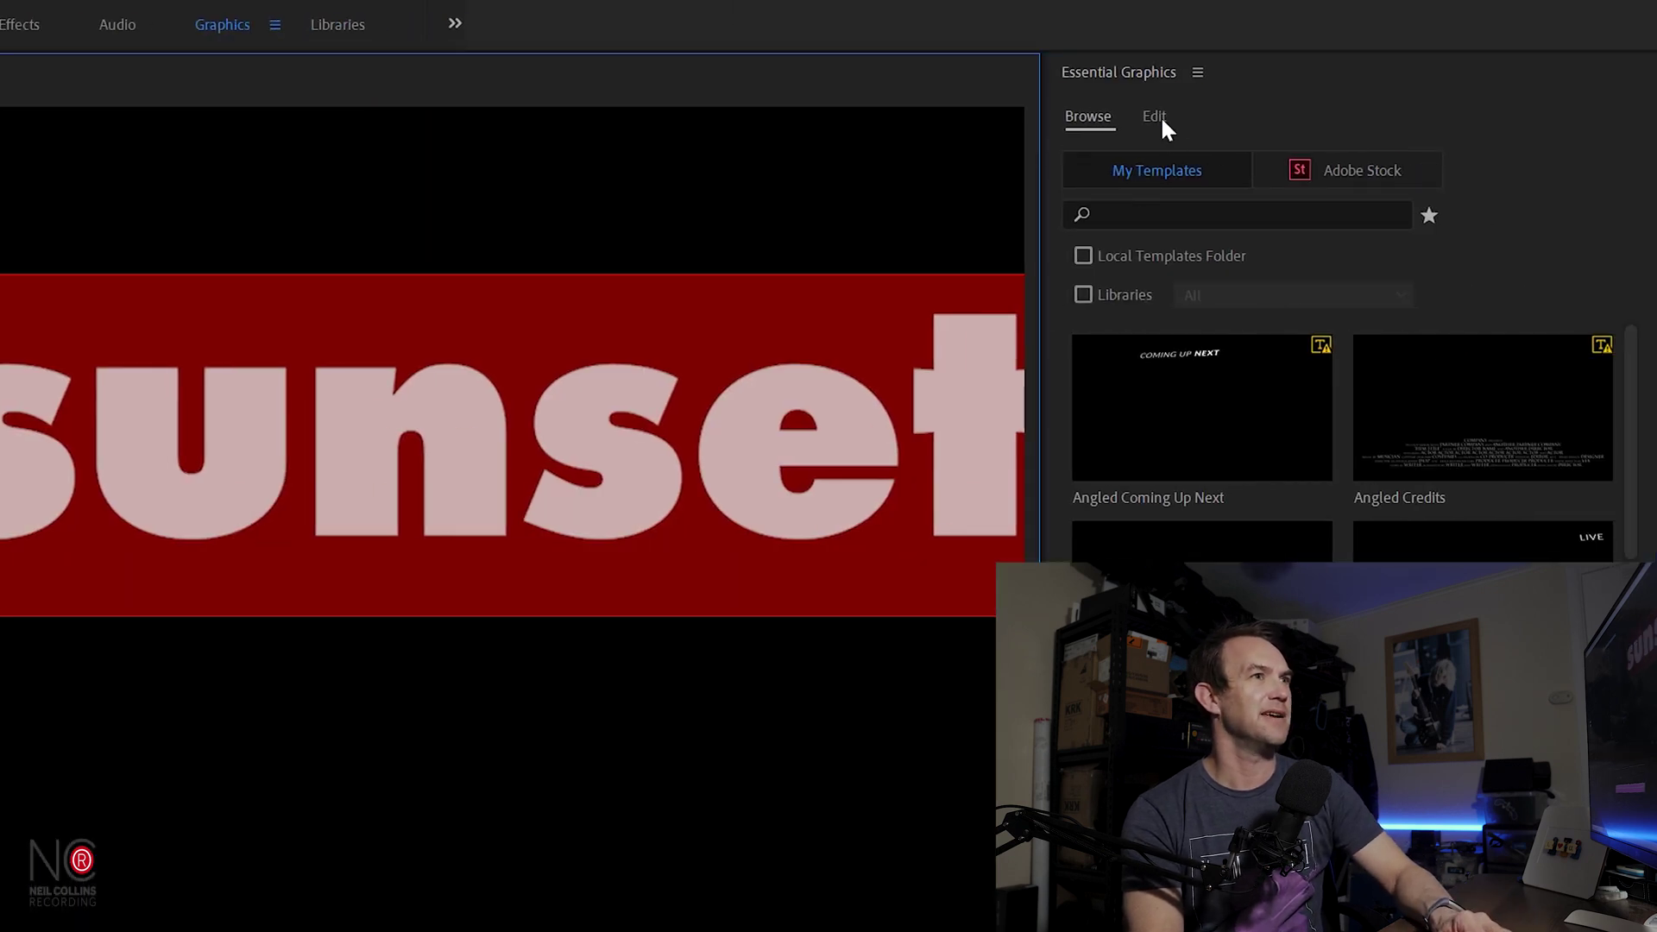
pyautogui.click(1156, 117)
pyautogui.click(1083, 391)
pyautogui.click(1112, 388)
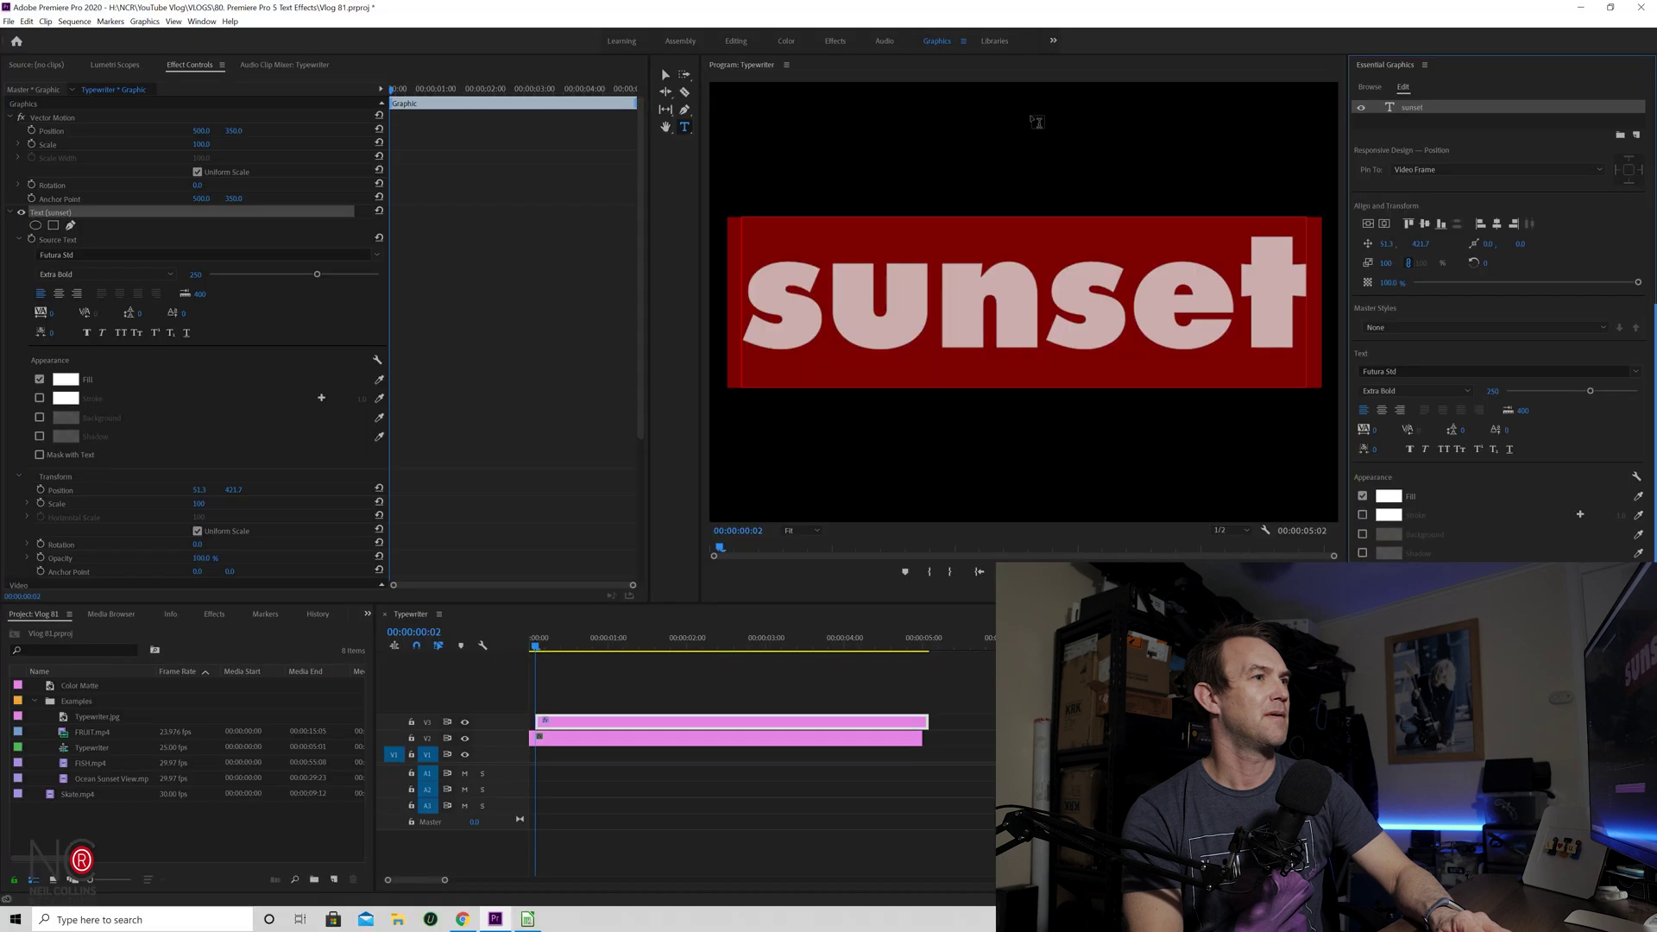
pyautogui.click(738, 43)
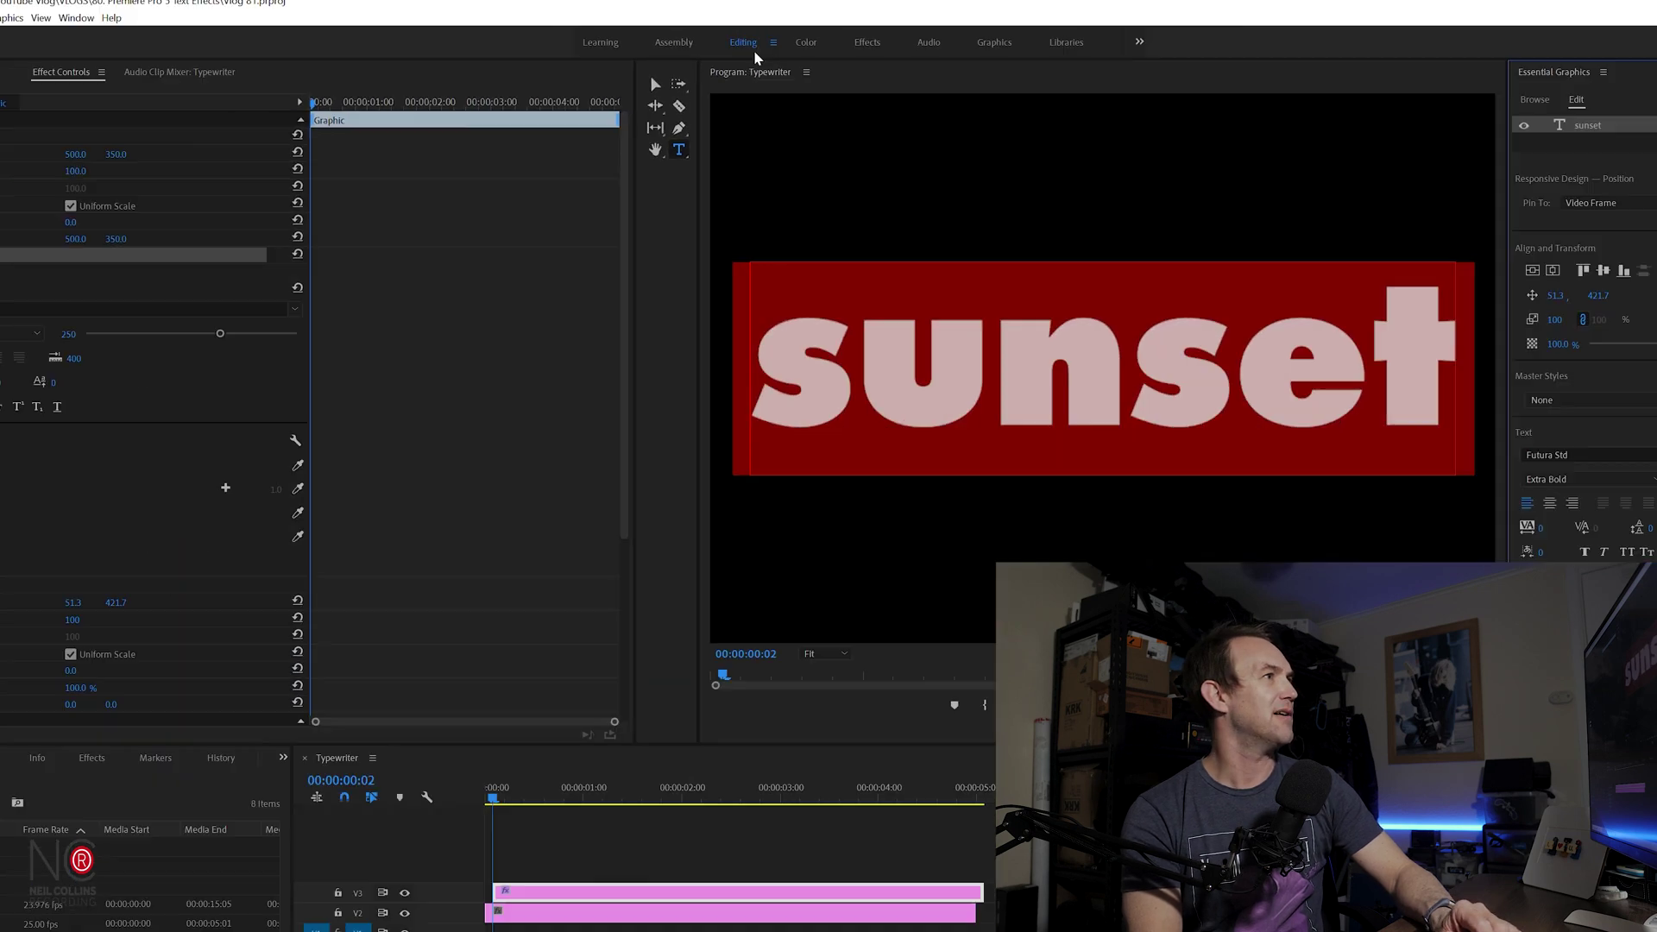
# Find the Track Matte Key effect by searching for "key" and apply it to the color matte clip on V2
pyautogui.click(816, 572)
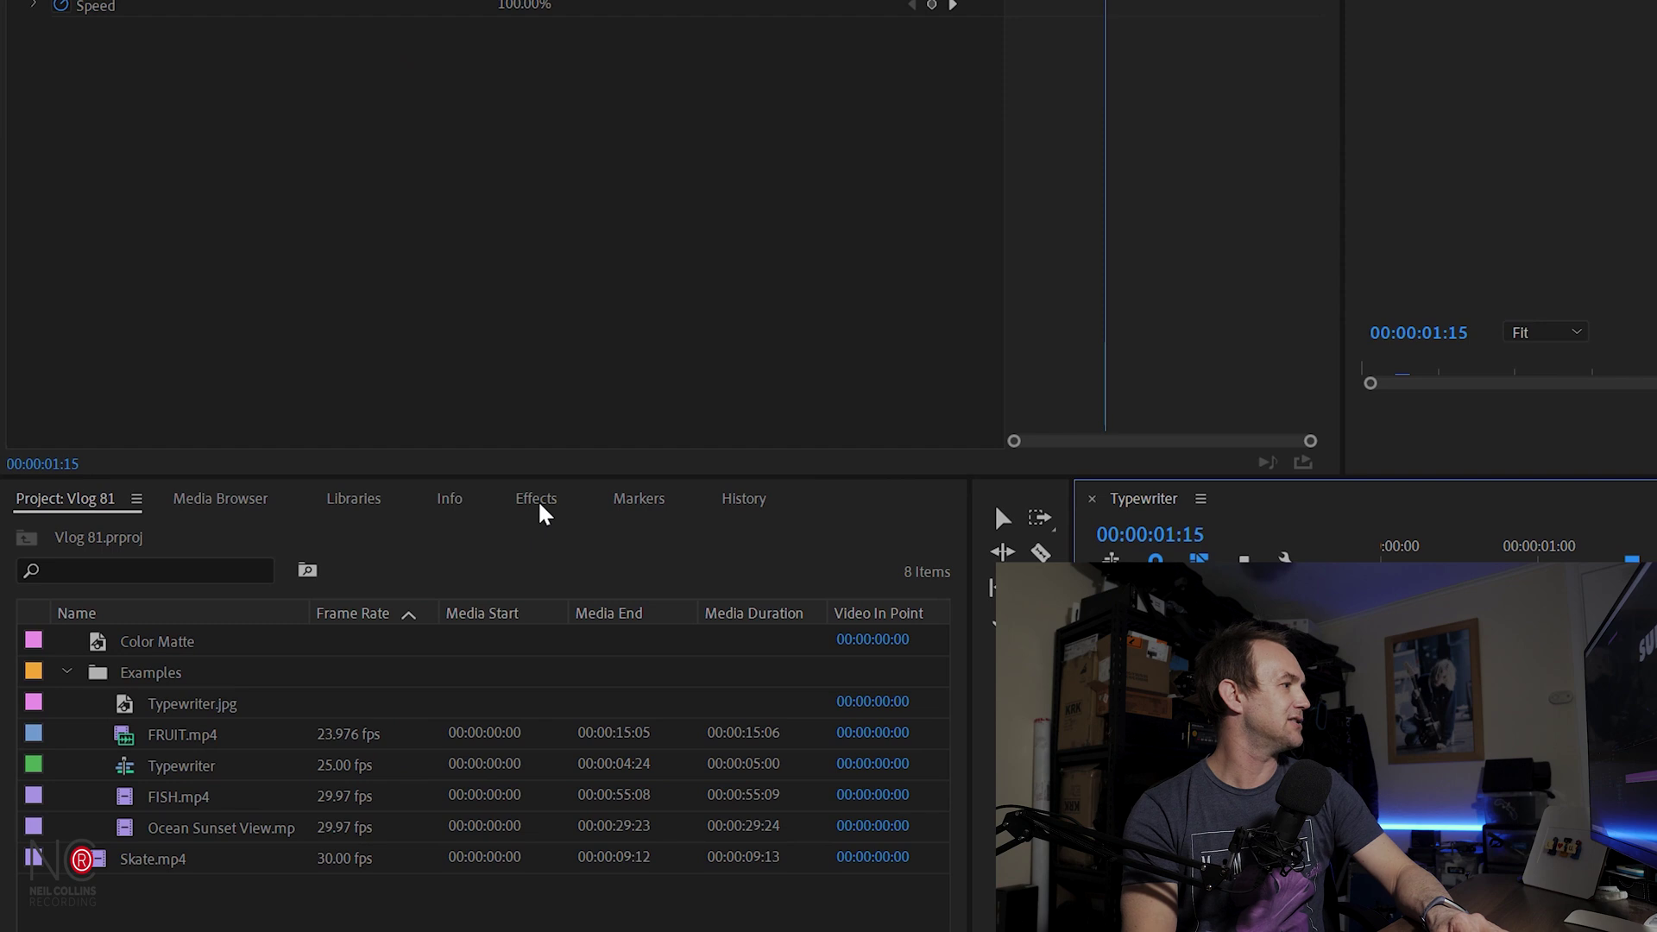
pyautogui.click(268, 540)
pyautogui.click(165, 536)
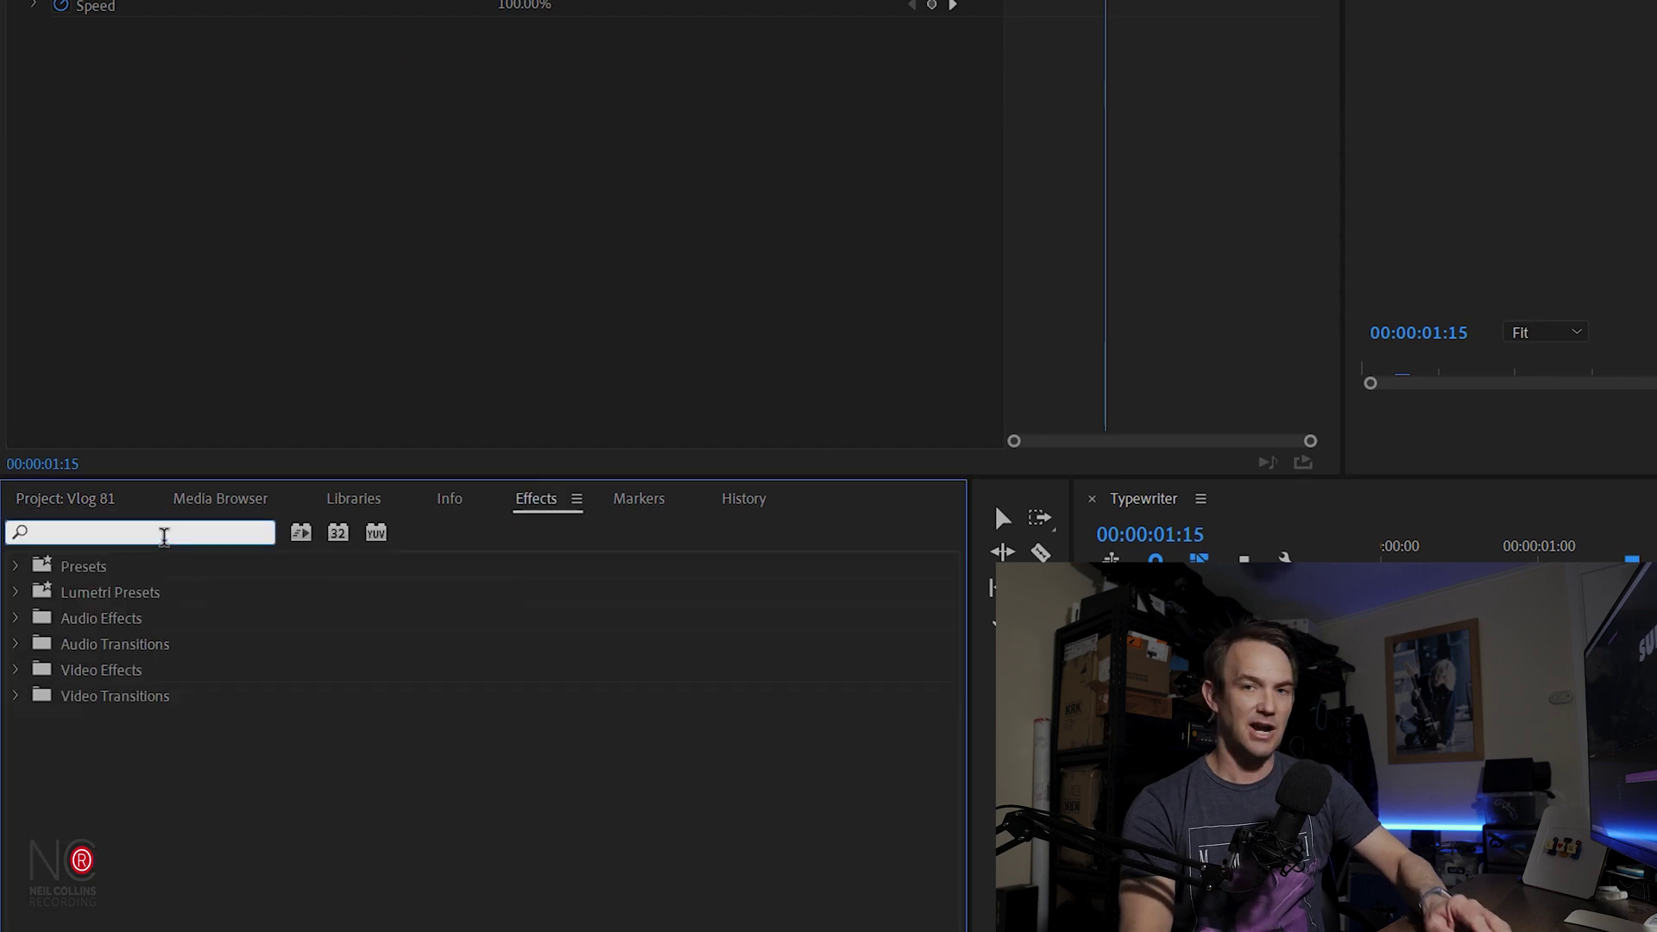
pyautogui.write('key')
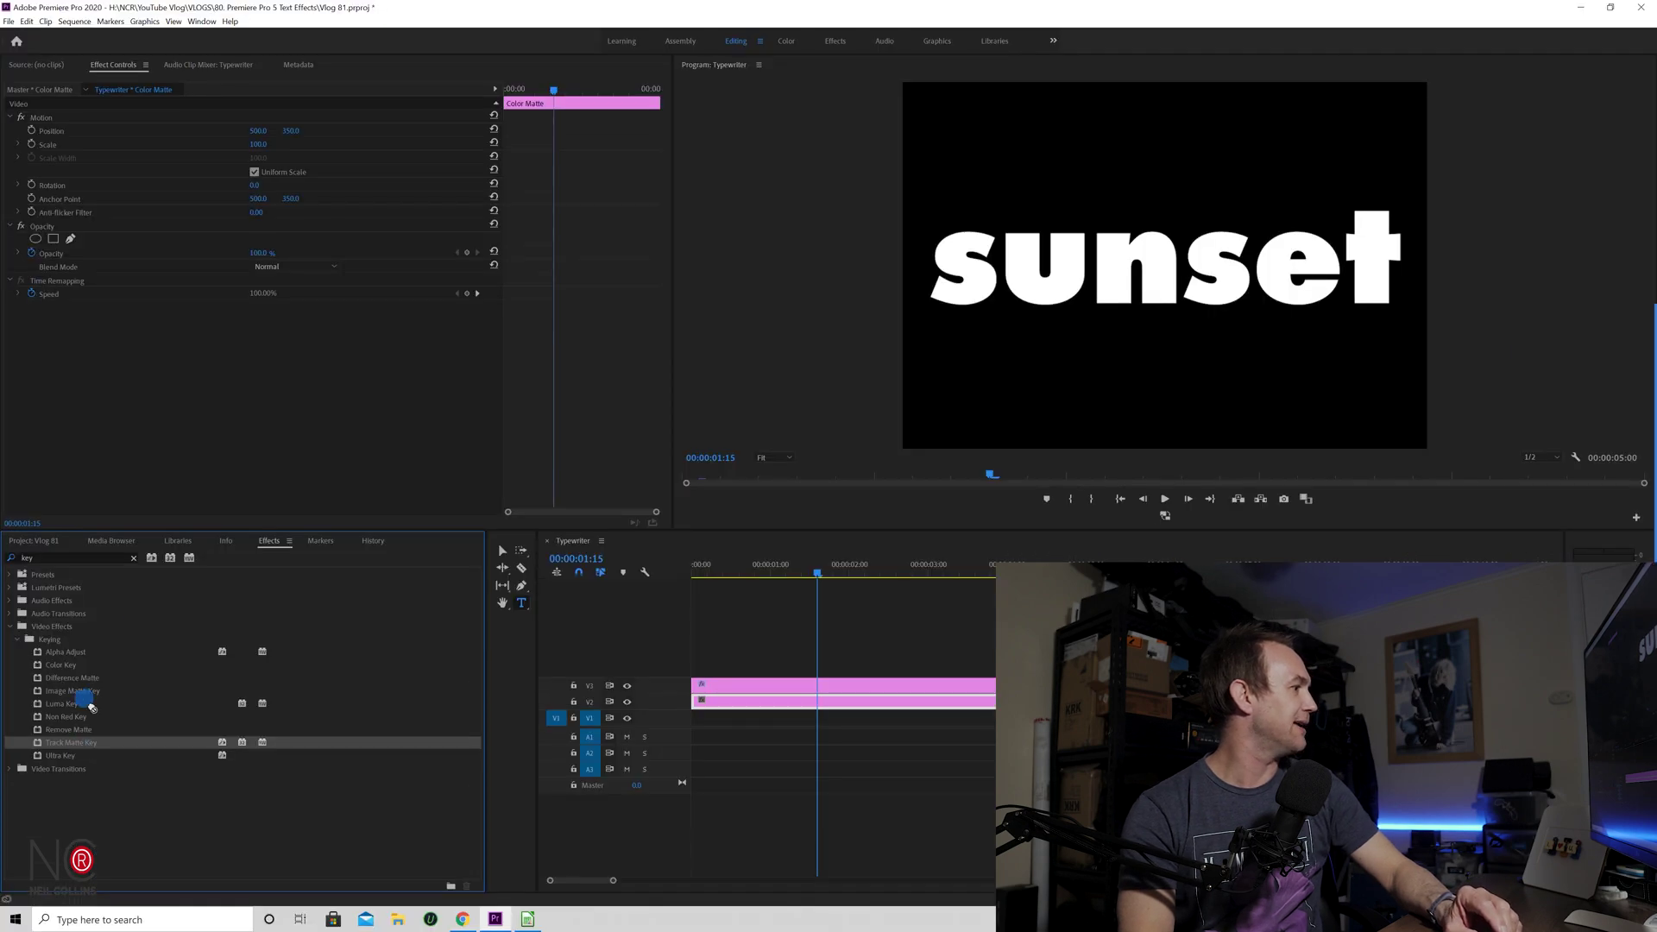
pyautogui.moveTo(93, 707); pyautogui.dragTo(217, 382)
pyautogui.click(890, 705)
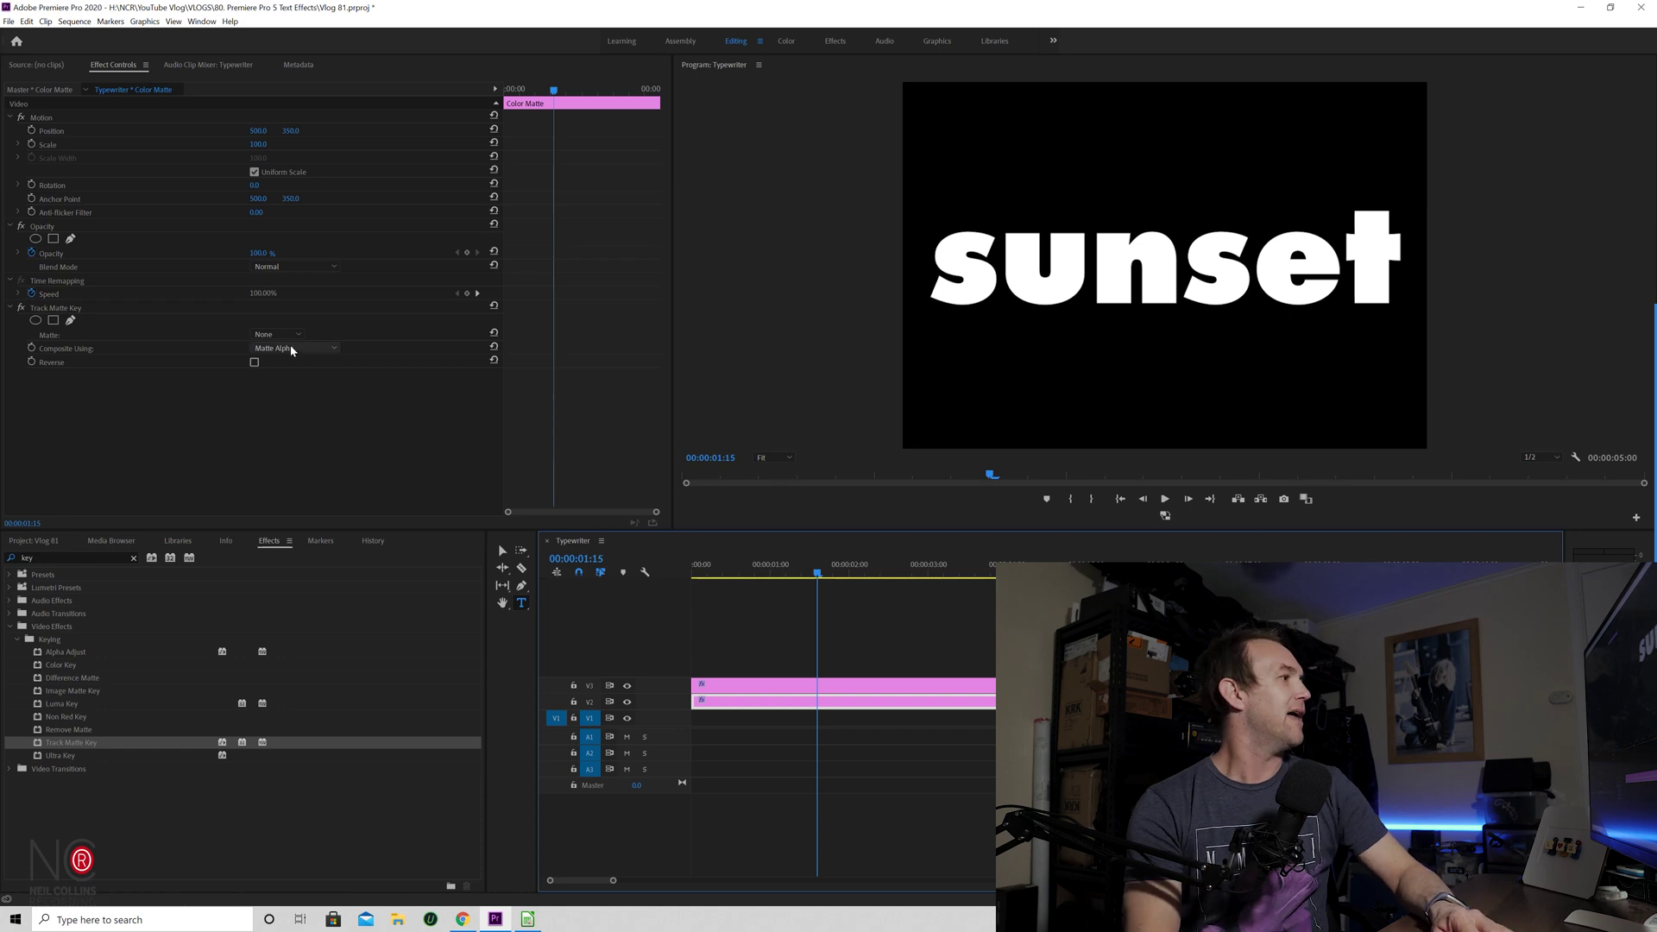
# Set the Track Matte Key's matte to Video 3 and enable Reverse
pyautogui.click(285, 335)
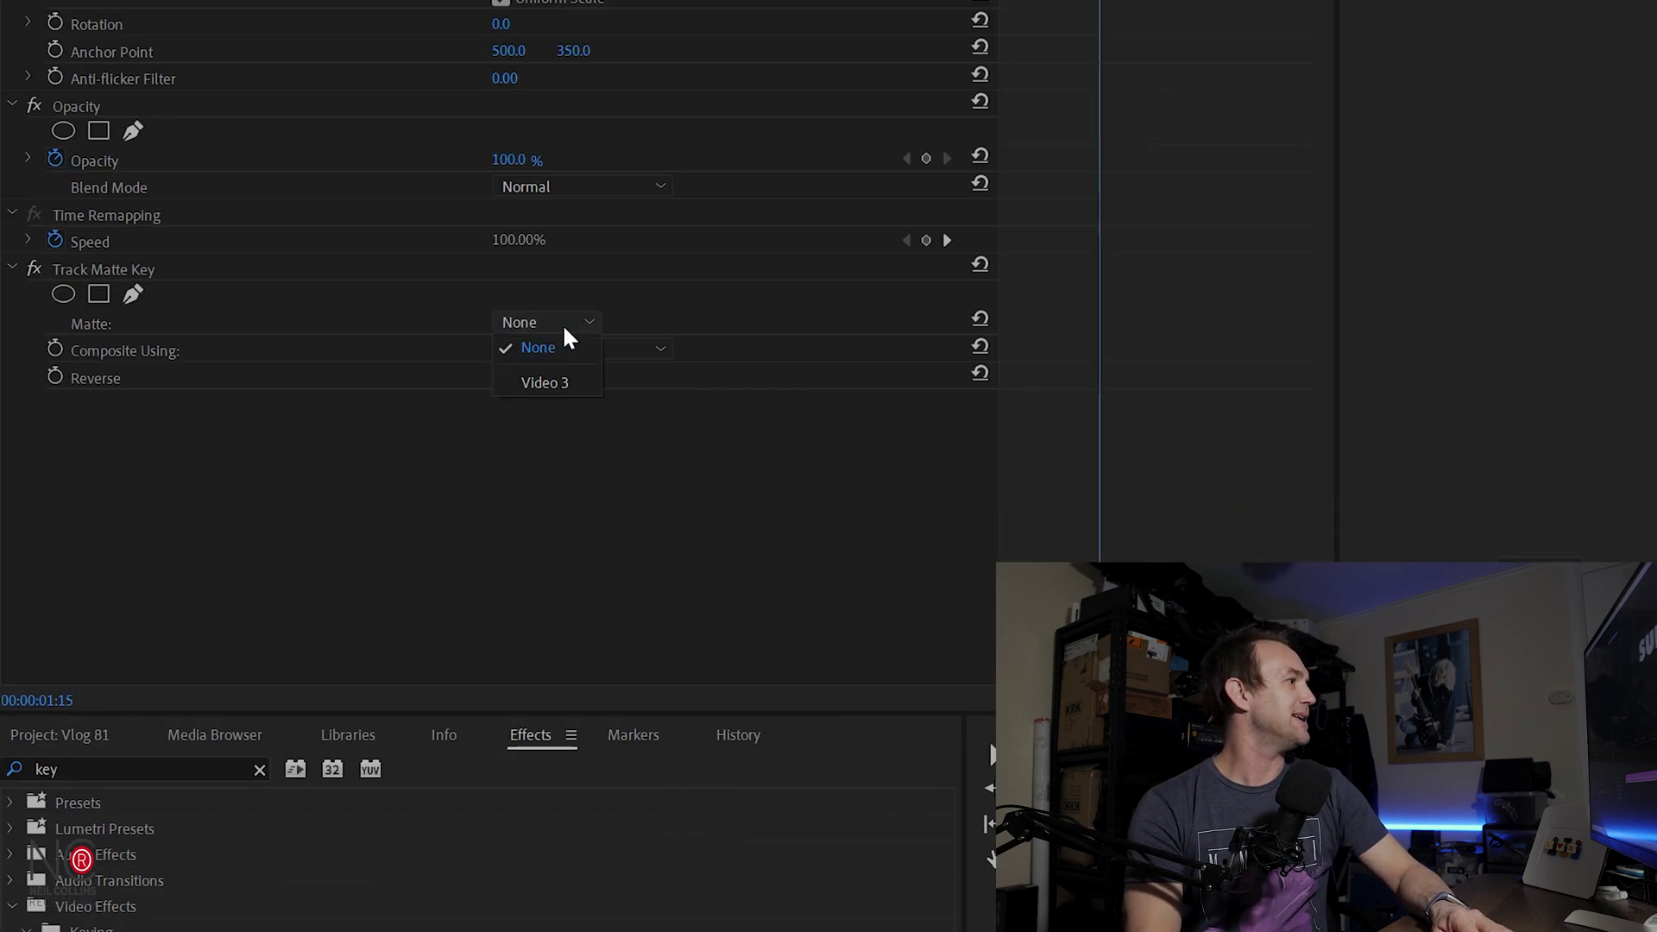
pyautogui.click(559, 382)
pyautogui.click(502, 380)
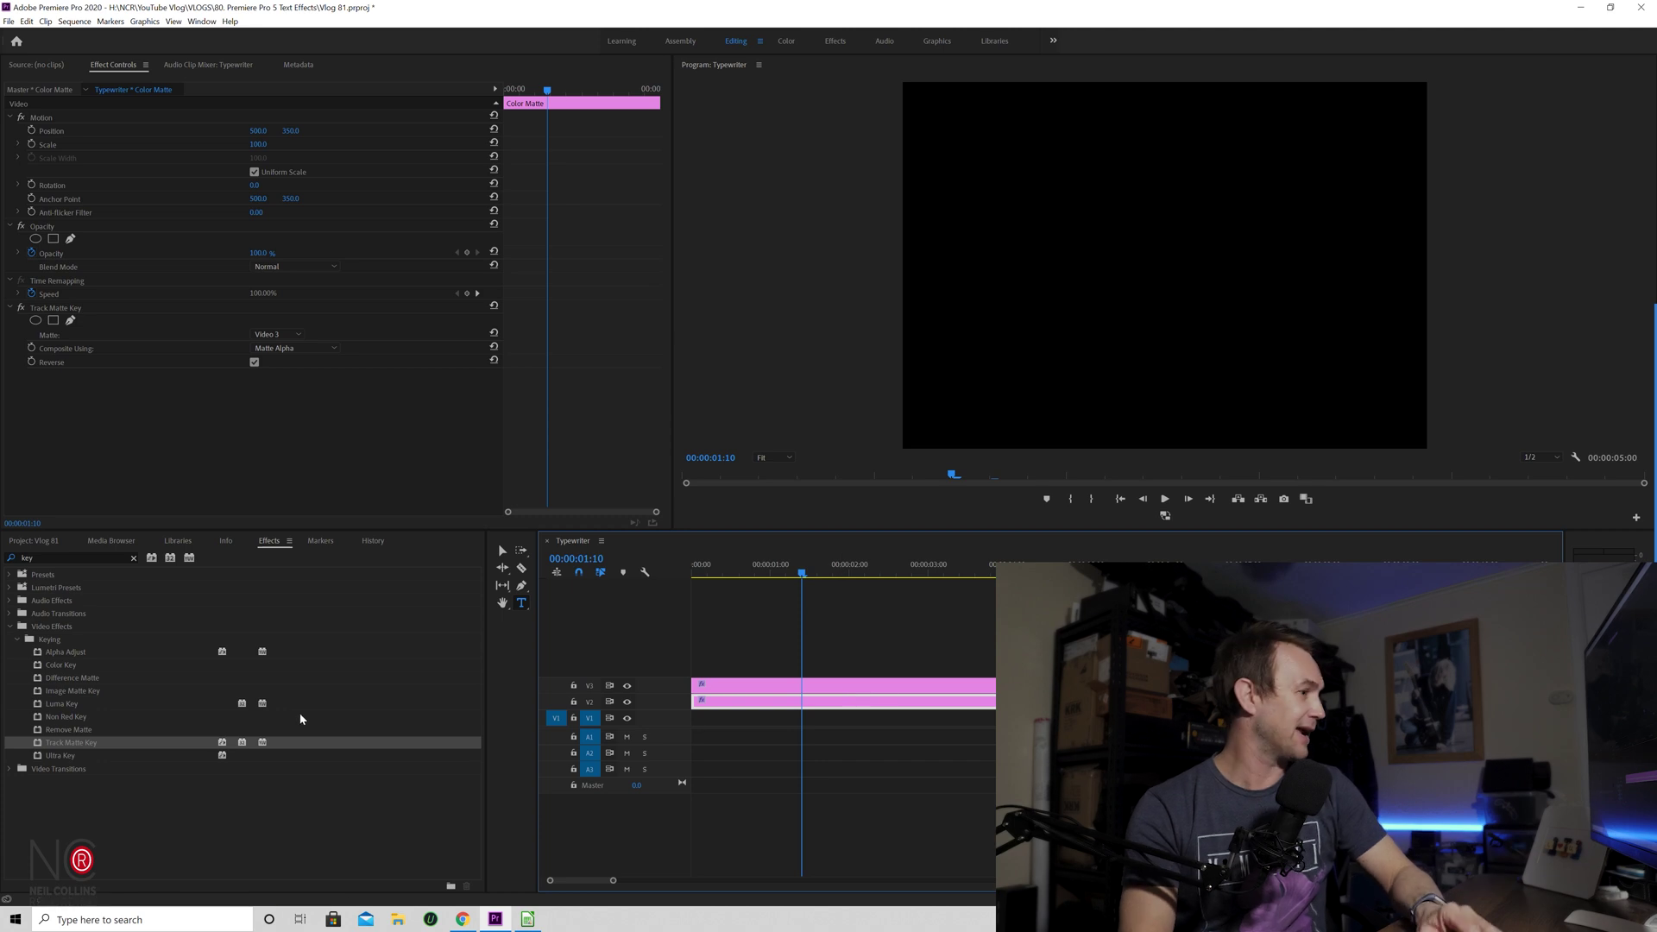
# Place the Ocean Sunset View clip on video track V1 beneath the matte and play back the result
pyautogui.click(34, 540)
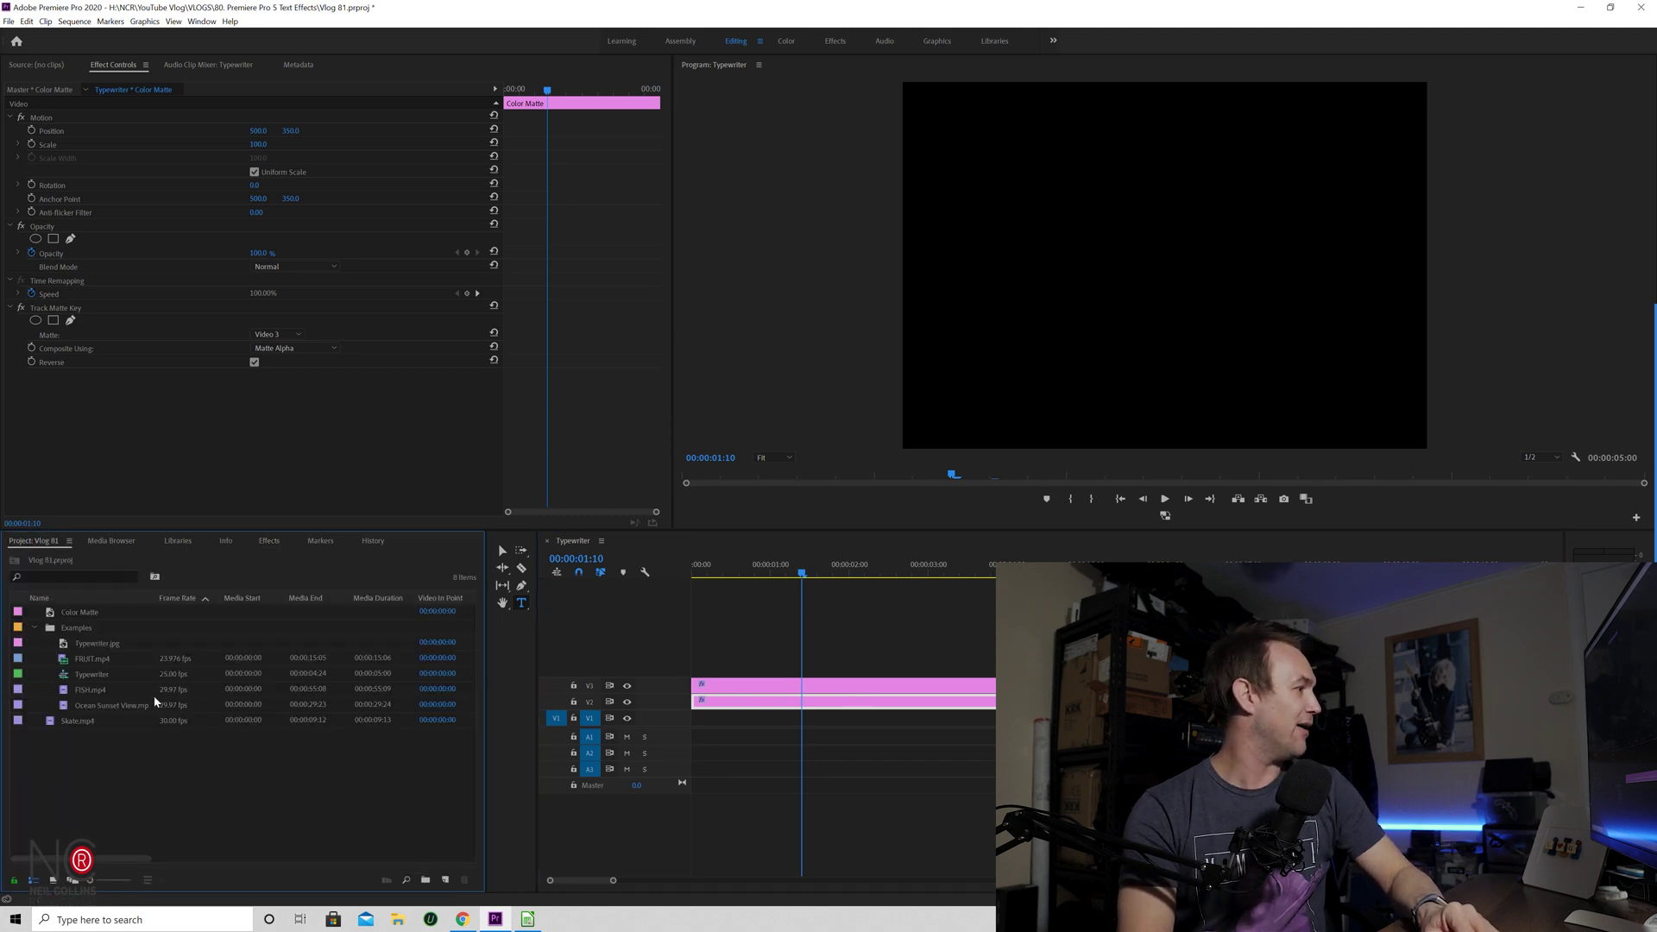
pyautogui.moveTo(54, 713); pyautogui.dragTo(671, 712)
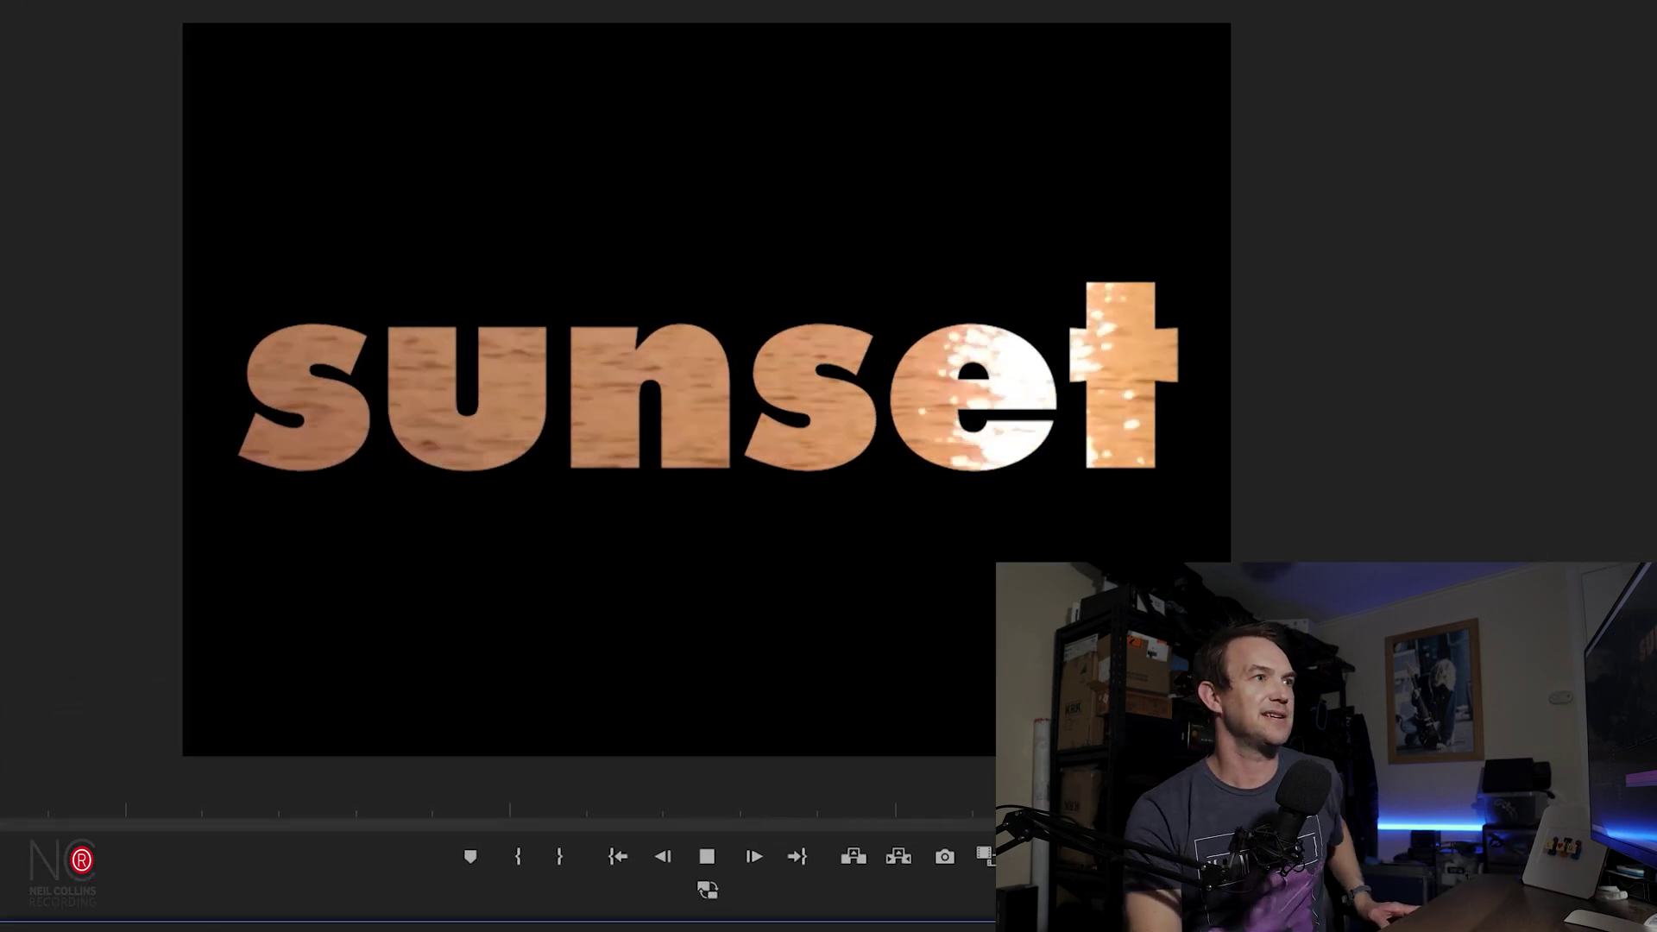
pyautogui.press('space')
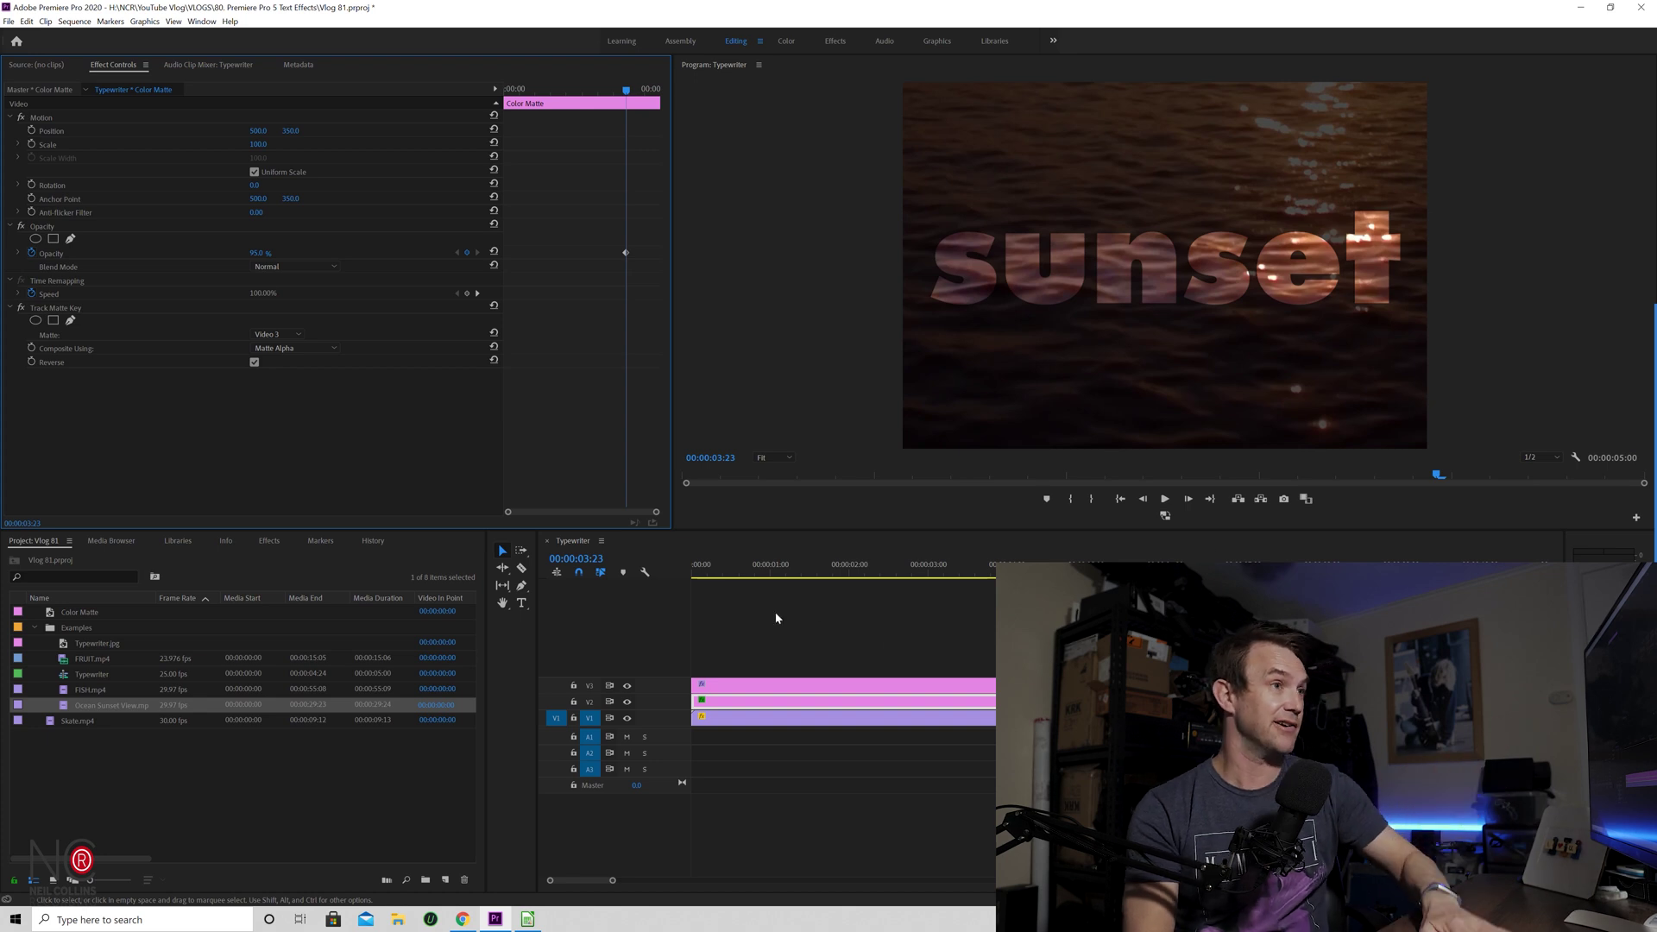
# Delete all clips from the Typewriter sequence
pyautogui.click(830, 572)
pyautogui.moveTo(1018, 672); pyautogui.dragTo(695, 796)
pyautogui.press('Delete')
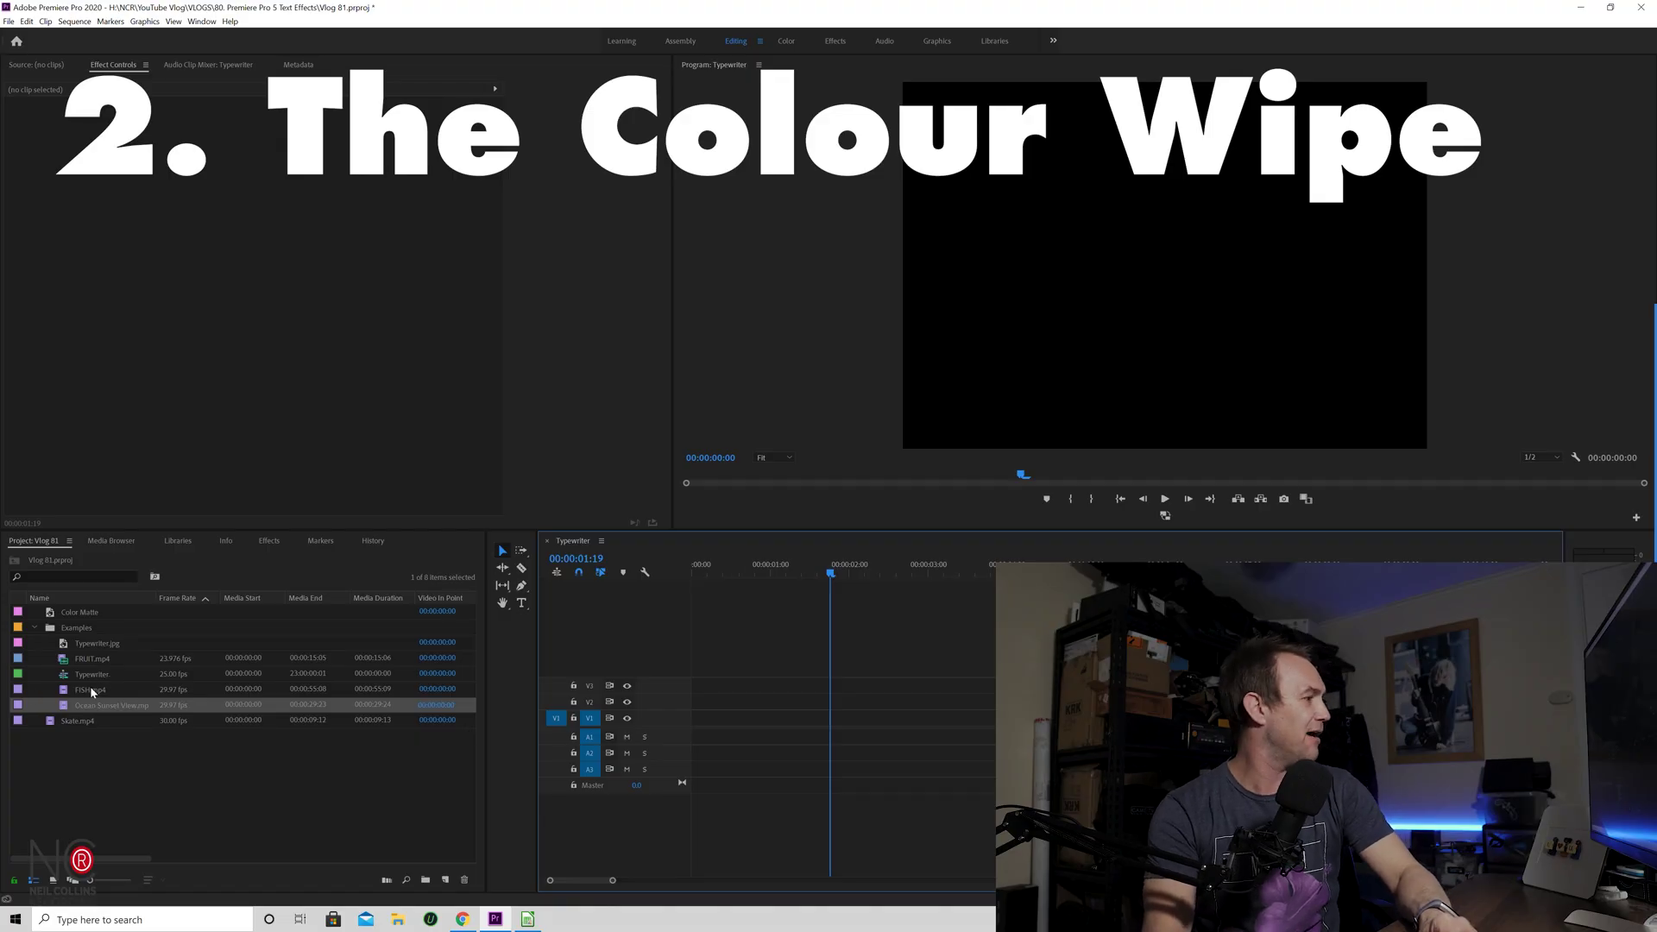
# Place FRUIT.mp4 on track V1 at the sequence start, keeping the existing sequence settings, and move the playhead to 00:00:01:11
pyautogui.click(90, 688)
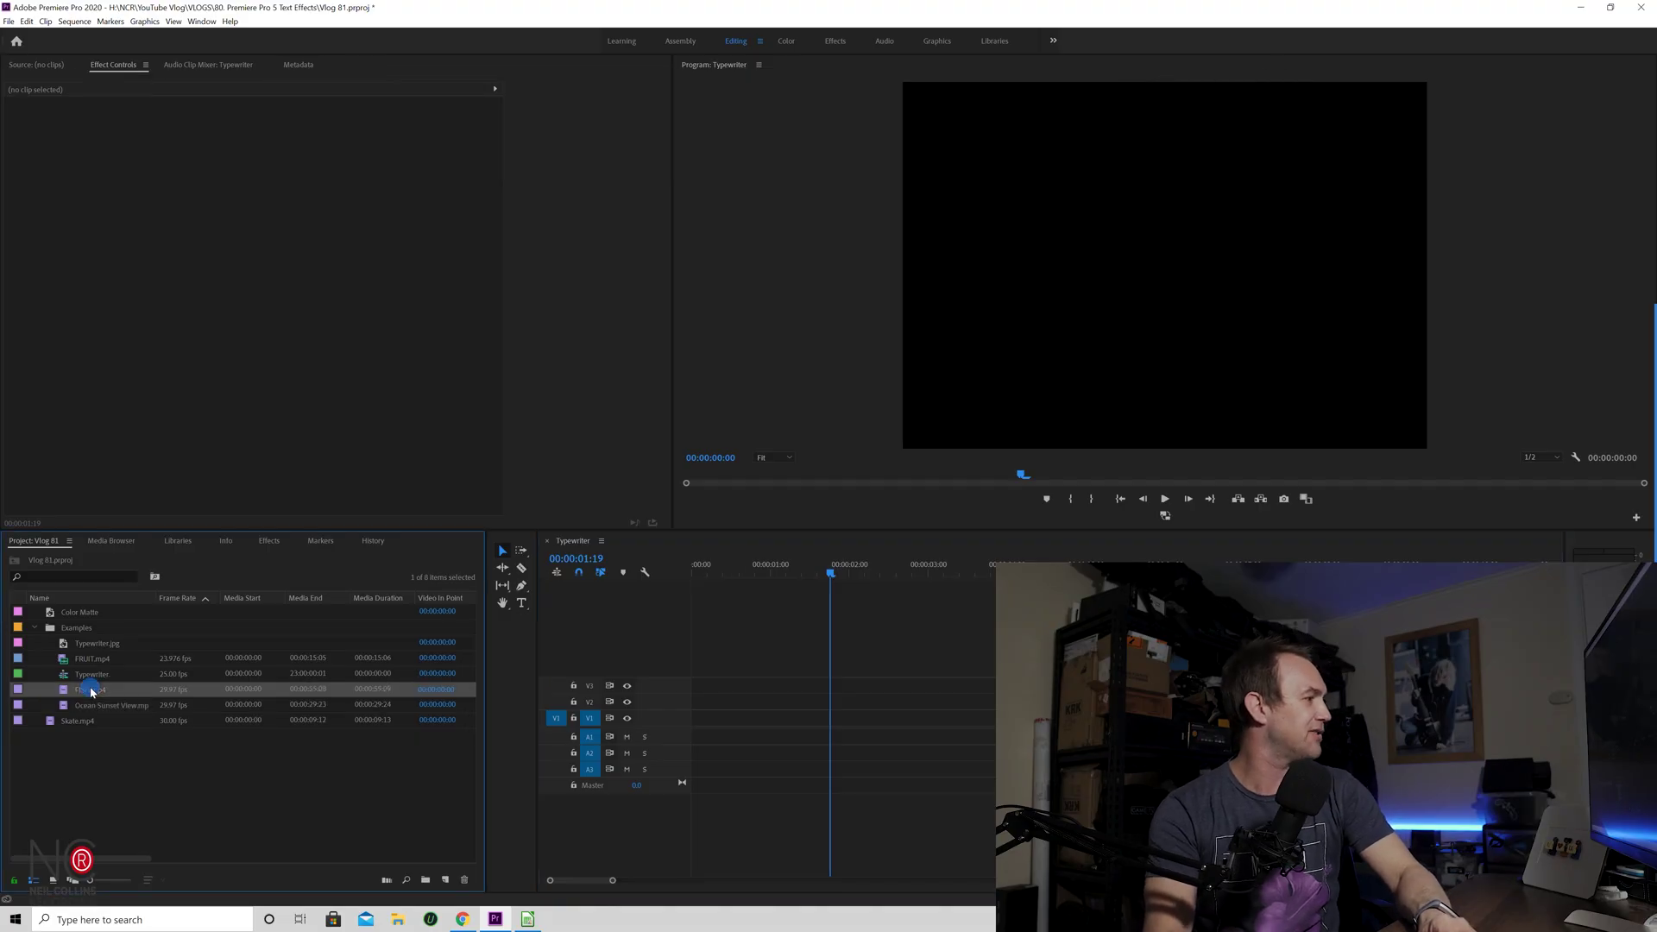
pyautogui.click(90, 659)
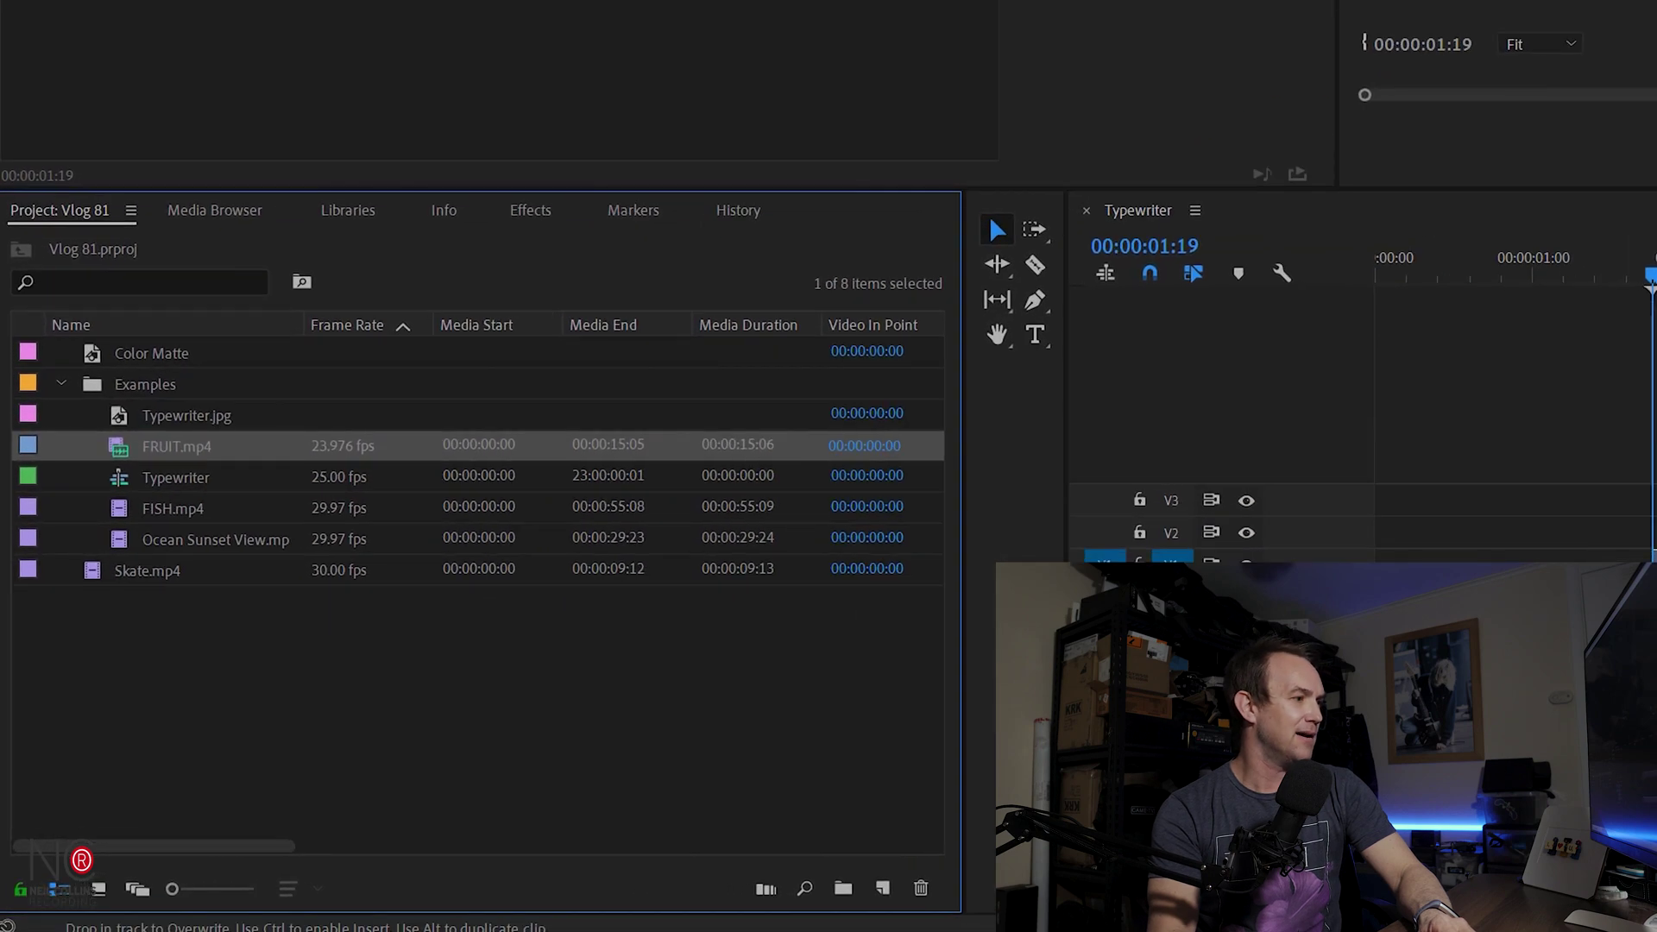
pyautogui.moveTo(167, 468); pyautogui.dragTo(1536, 468)
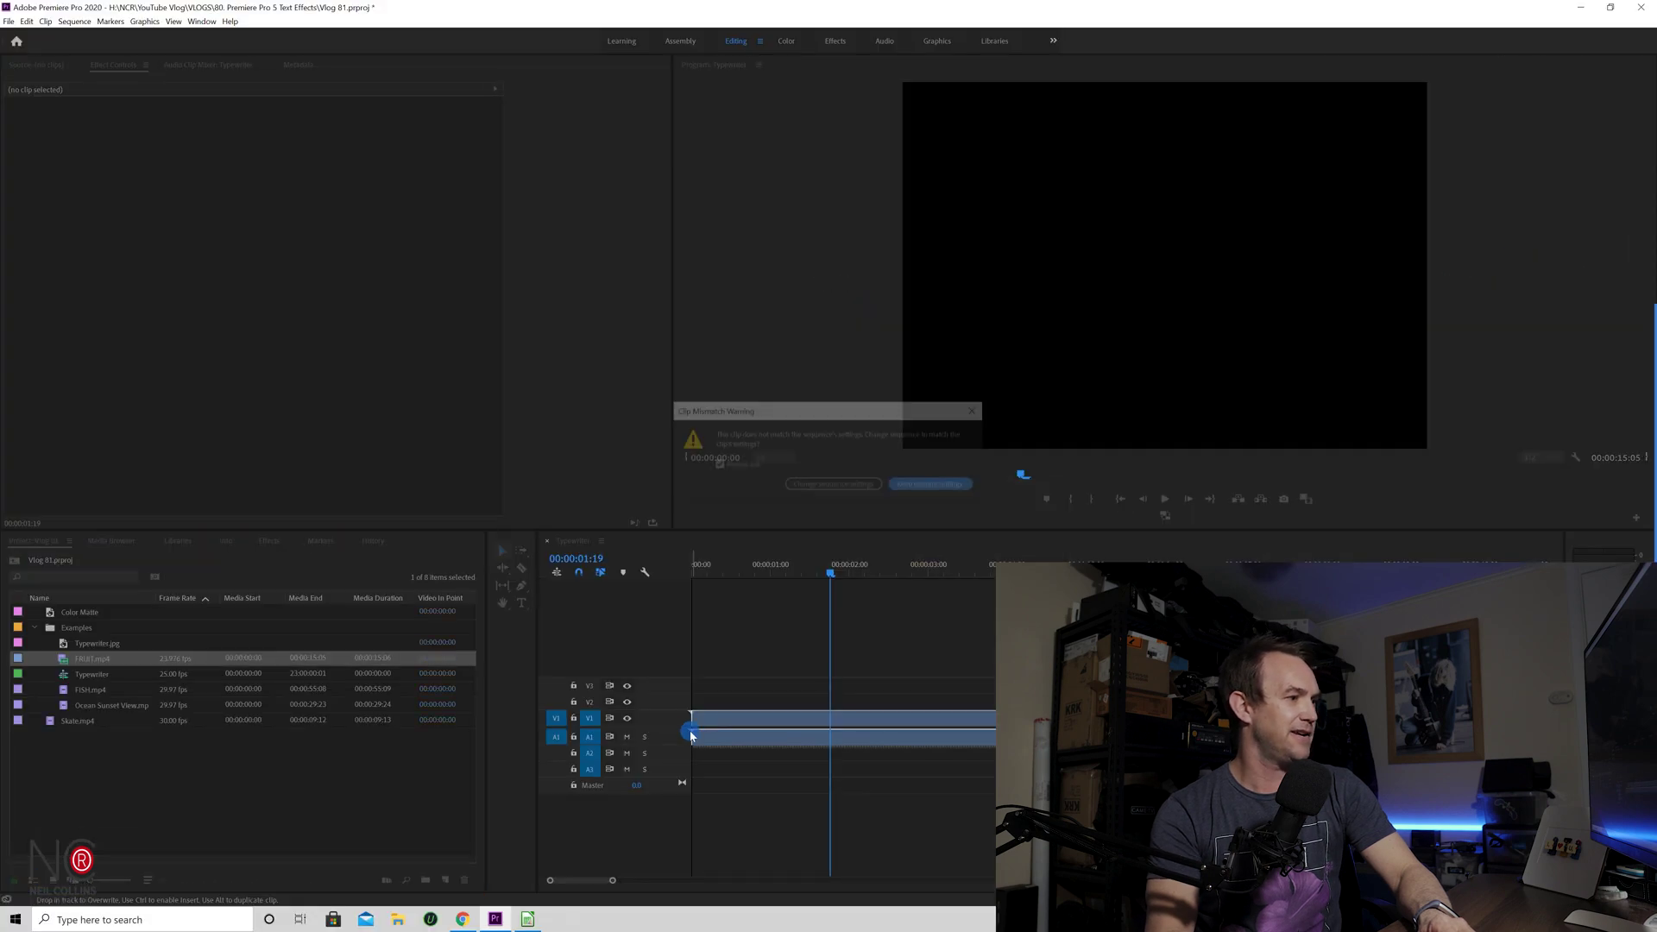
pyautogui.click(915, 489)
pyautogui.moveTo(776, 565)
pyautogui.mouseDown()
pyautogui.moveTo(907, 565)
pyautogui.moveTo(702, 566)
pyautogui.moveTo(802, 565)
pyautogui.mouseUp()
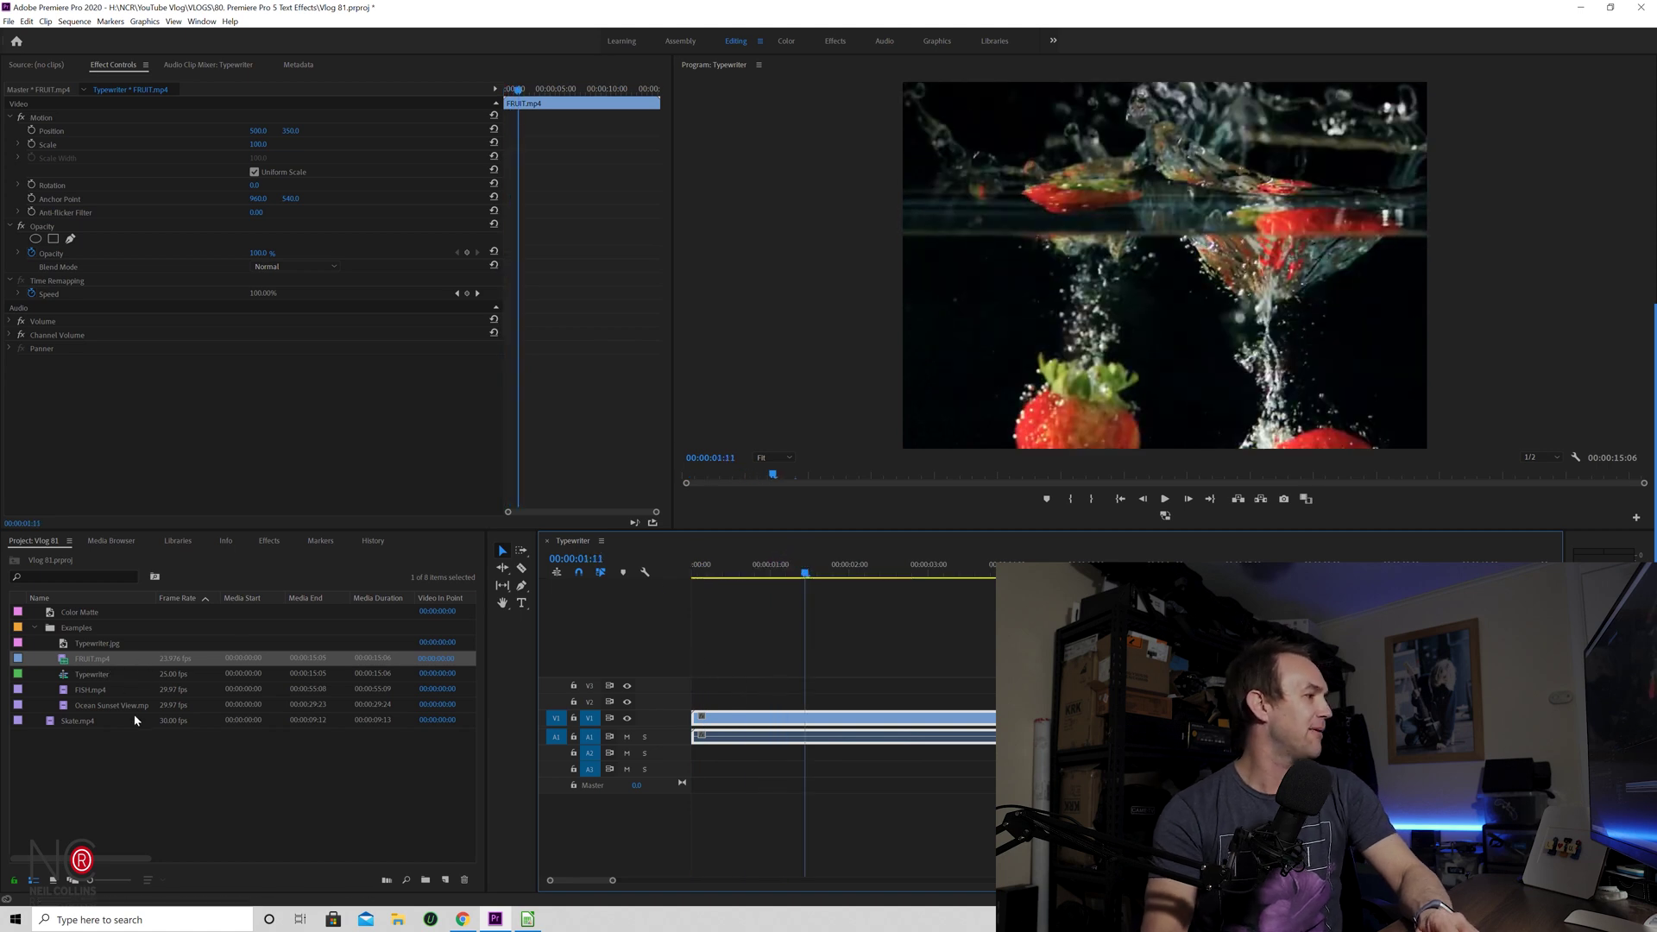
# Place the color matte on track V2 above the FRUIT.mp4 clip at the sequence start
pyautogui.click(98, 616)
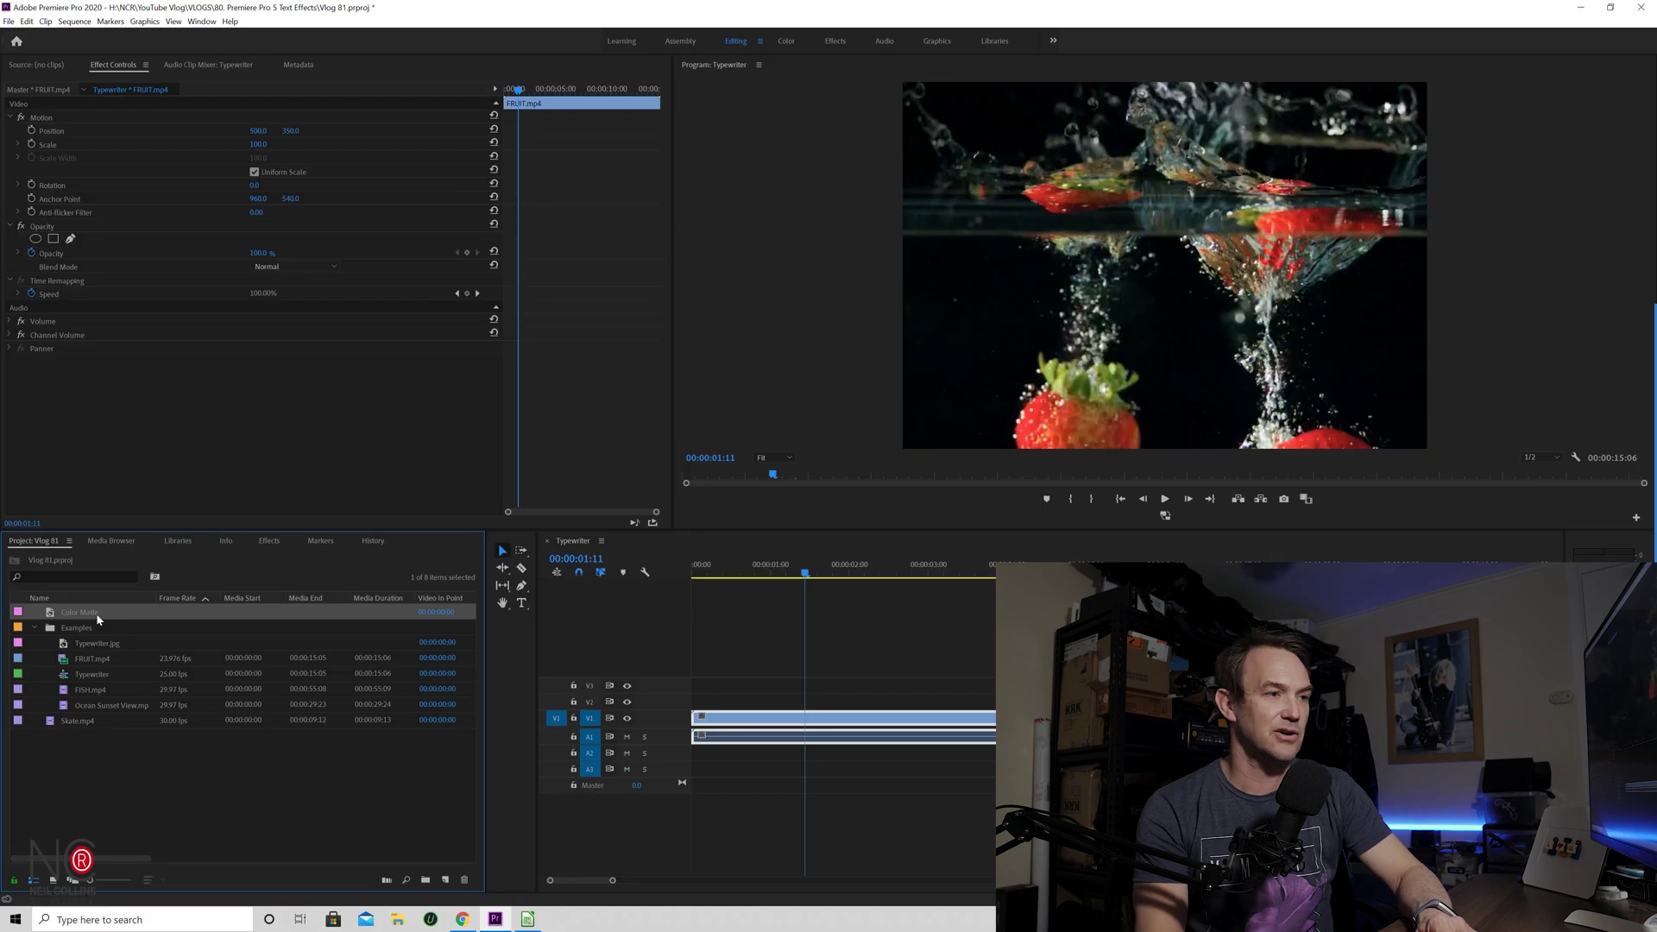
pyautogui.moveTo(99, 617); pyautogui.dragTo(863, 703)
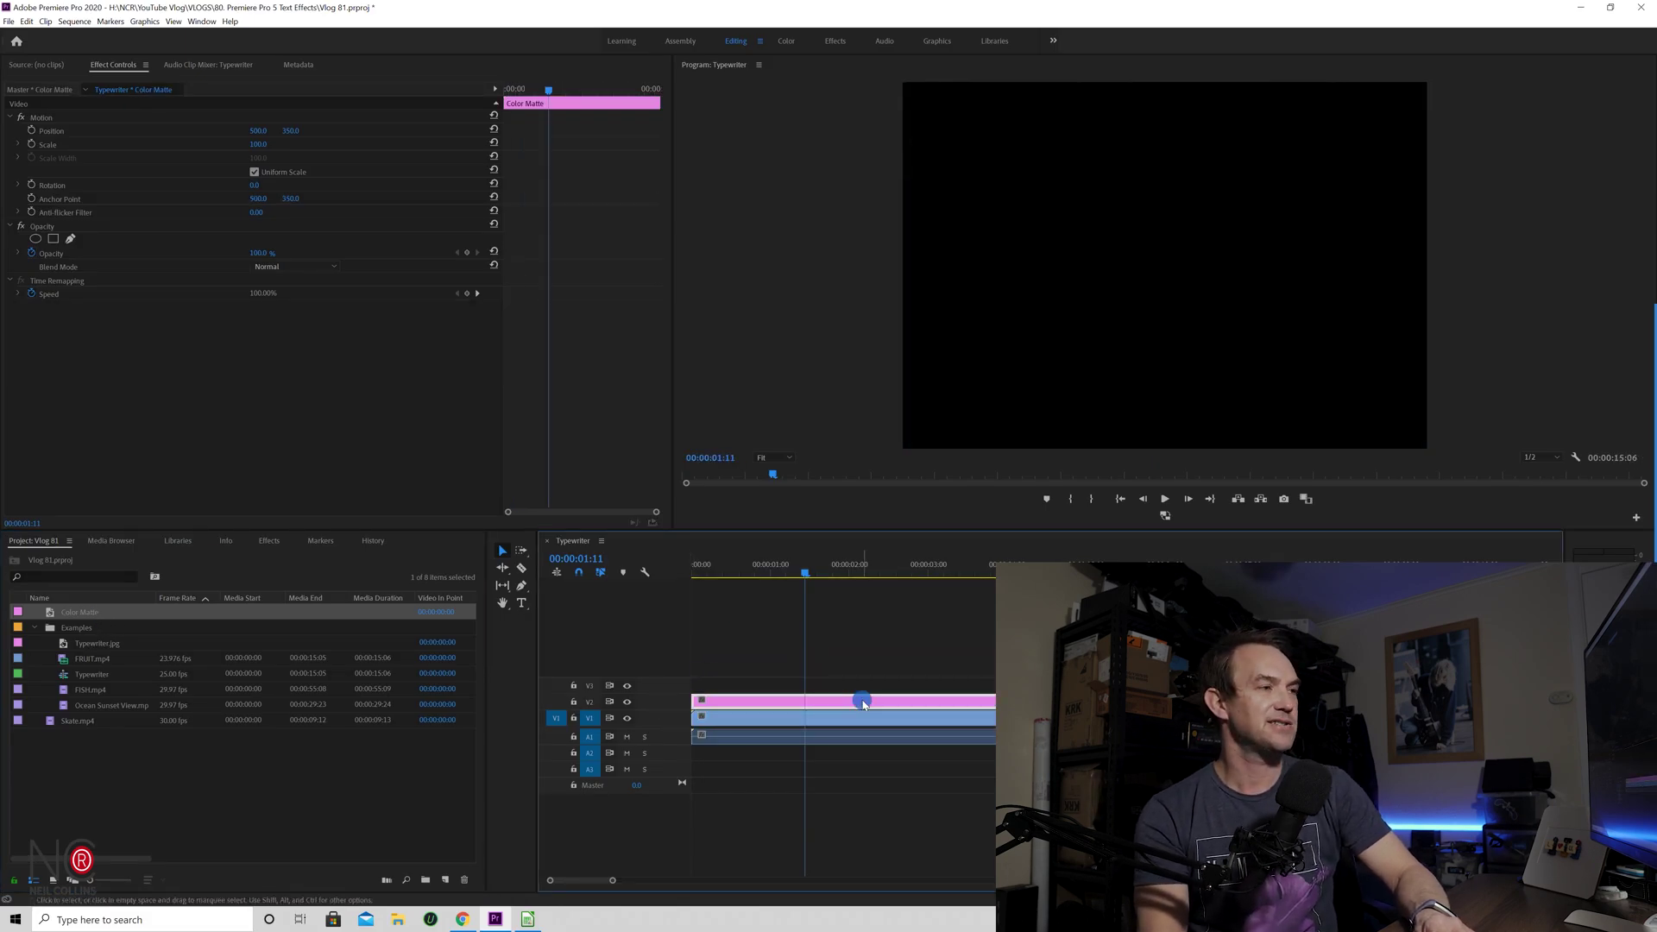
# Change the color matte on track V2 from black to a medium blue
pyautogui.doubleClick(863, 703)
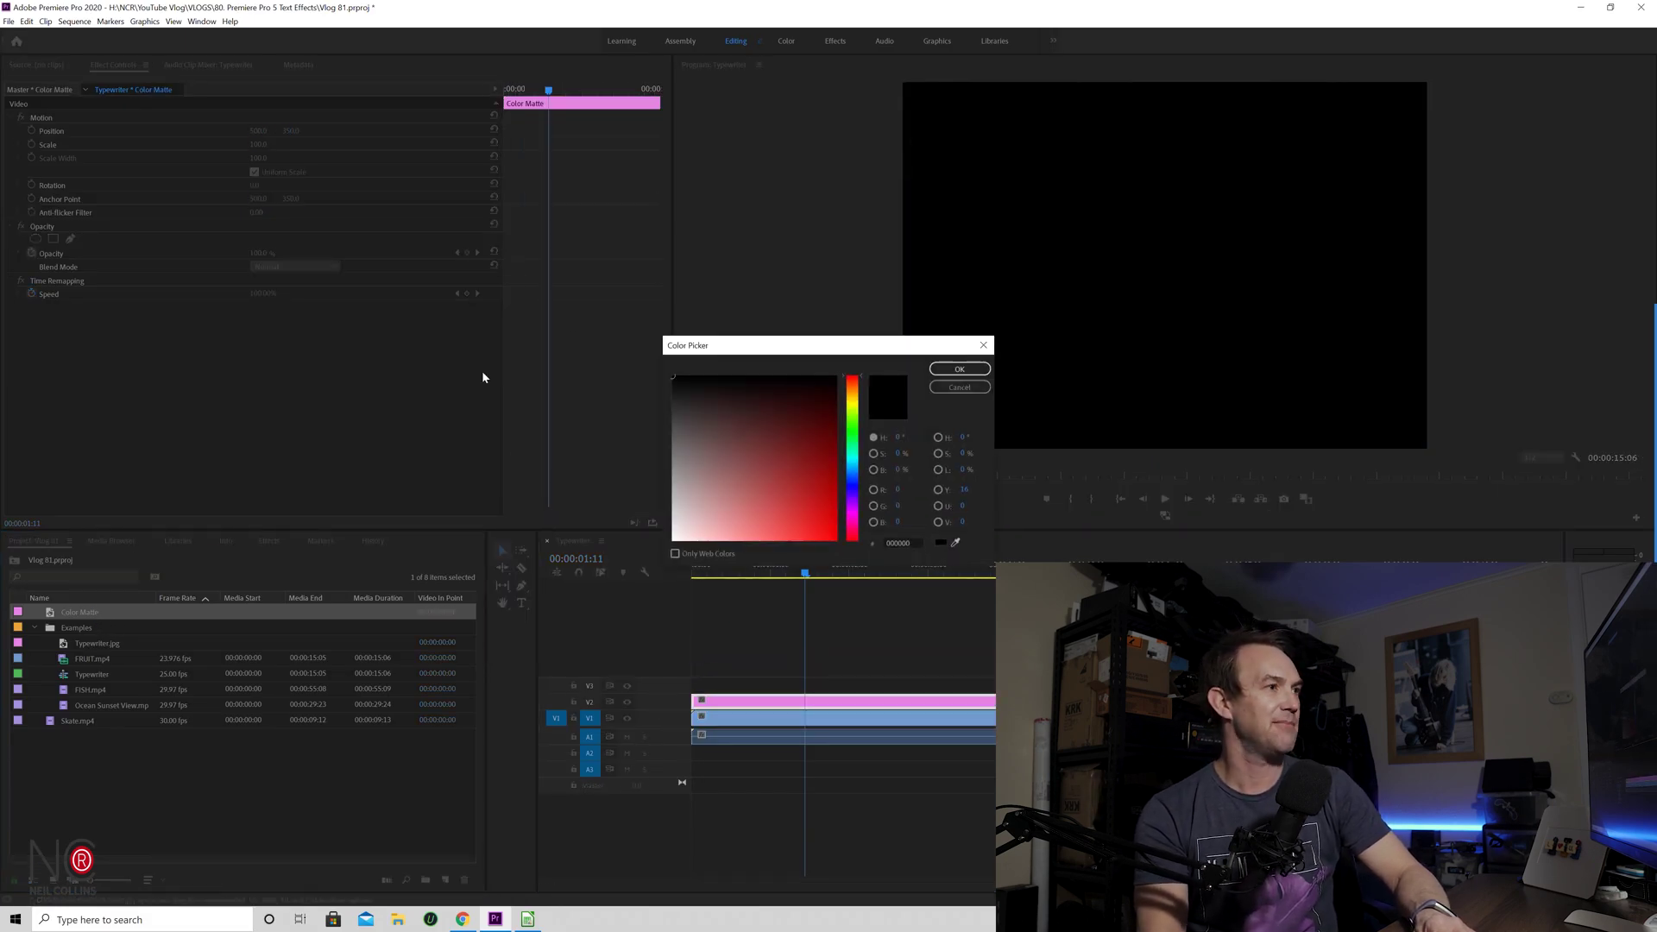
pyautogui.click(854, 473)
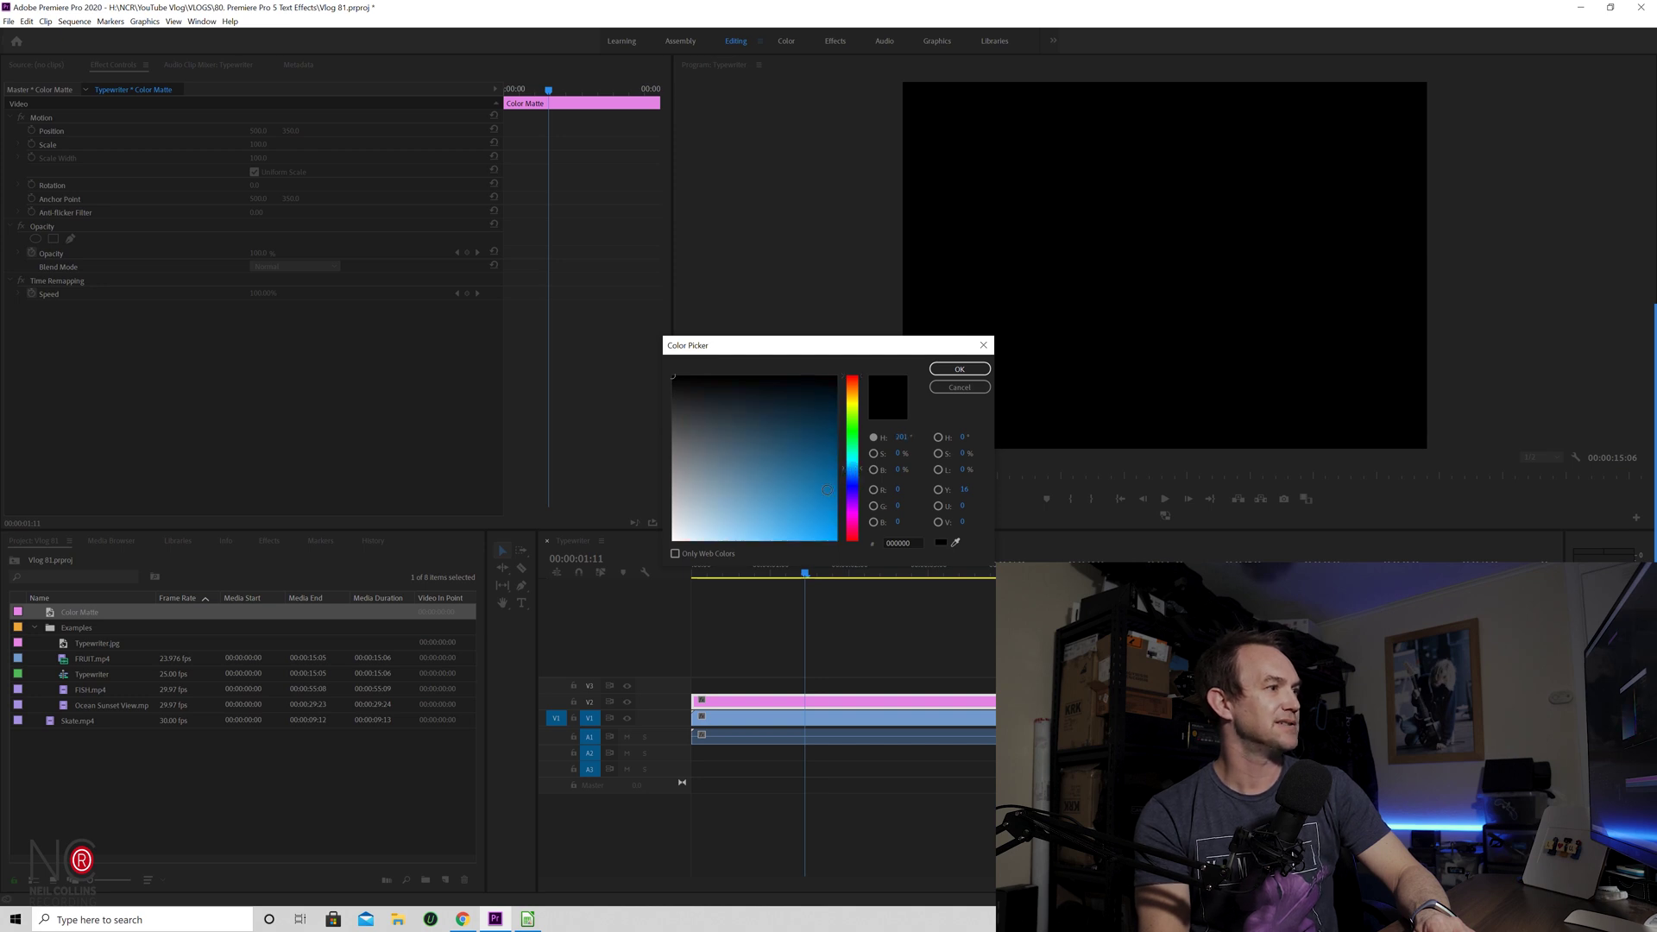
pyautogui.click(817, 488)
pyautogui.click(959, 370)
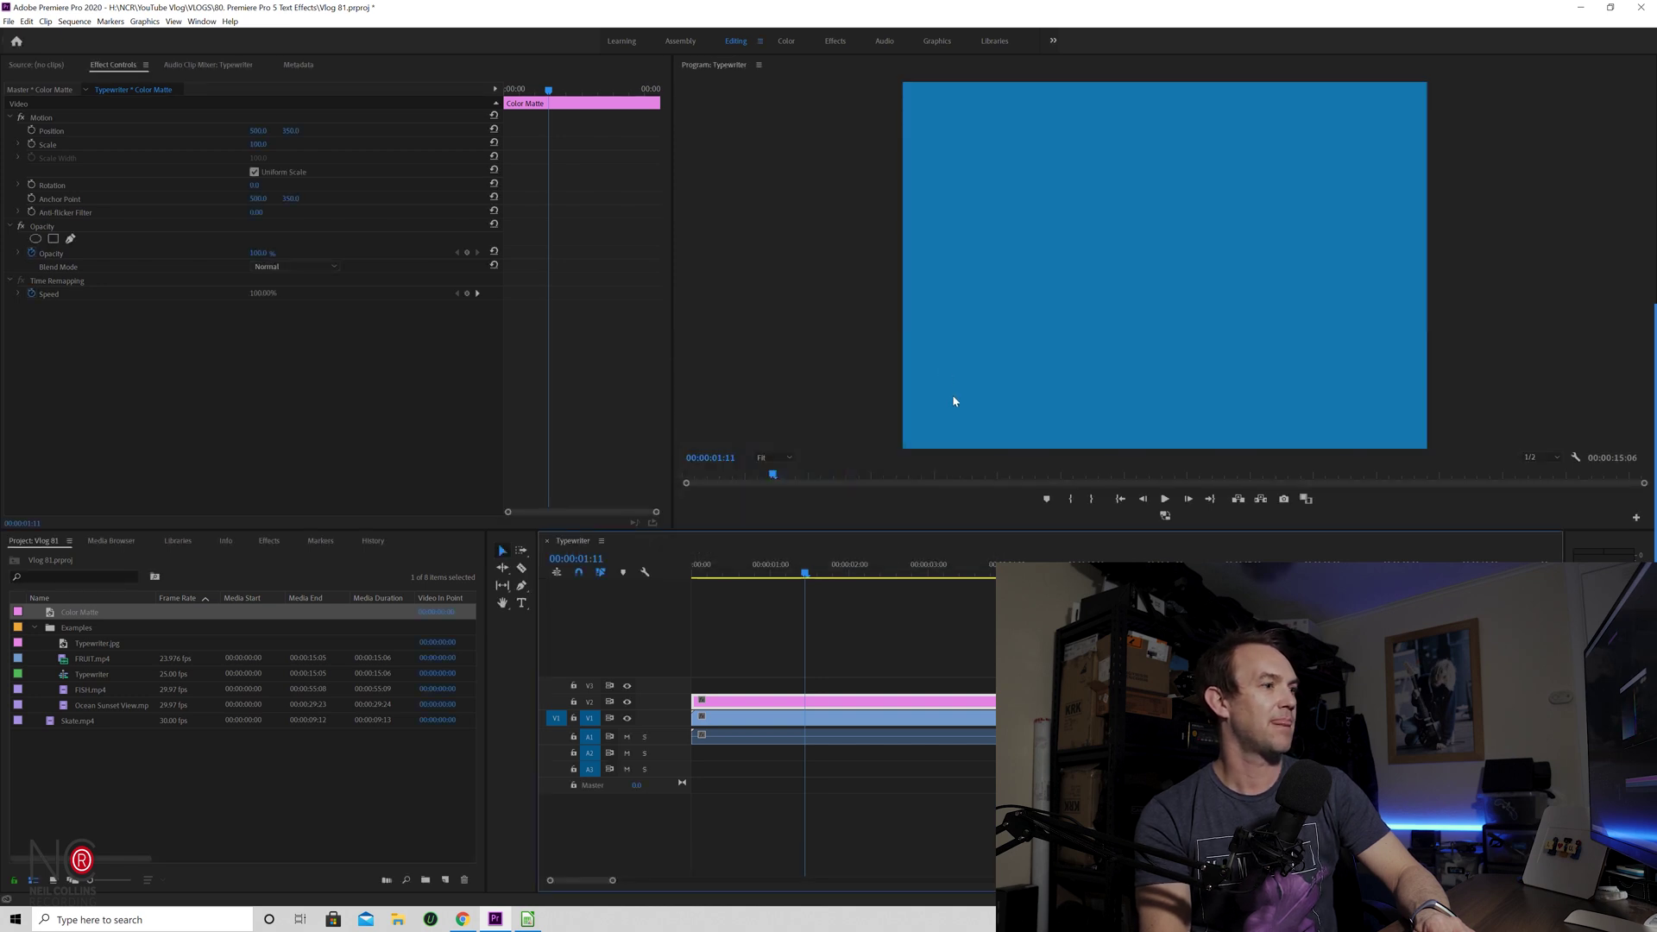
# Add the text "fruit" over the blue matte and set its font size to 300
pyautogui.click(768, 566)
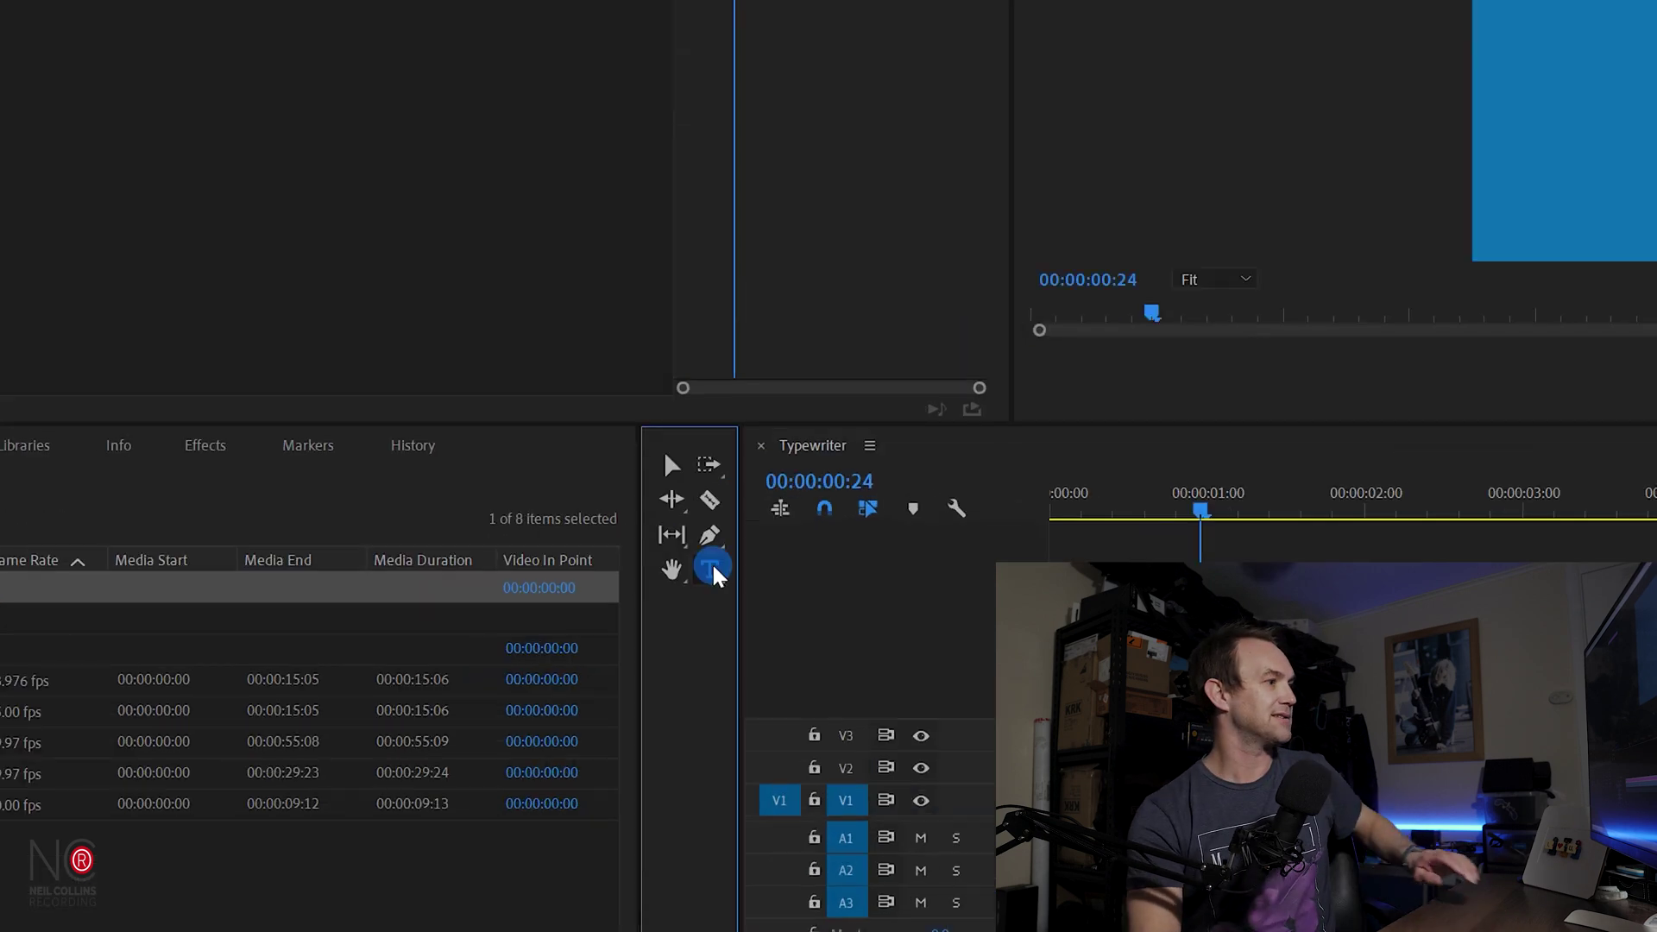
pyautogui.click(521, 603)
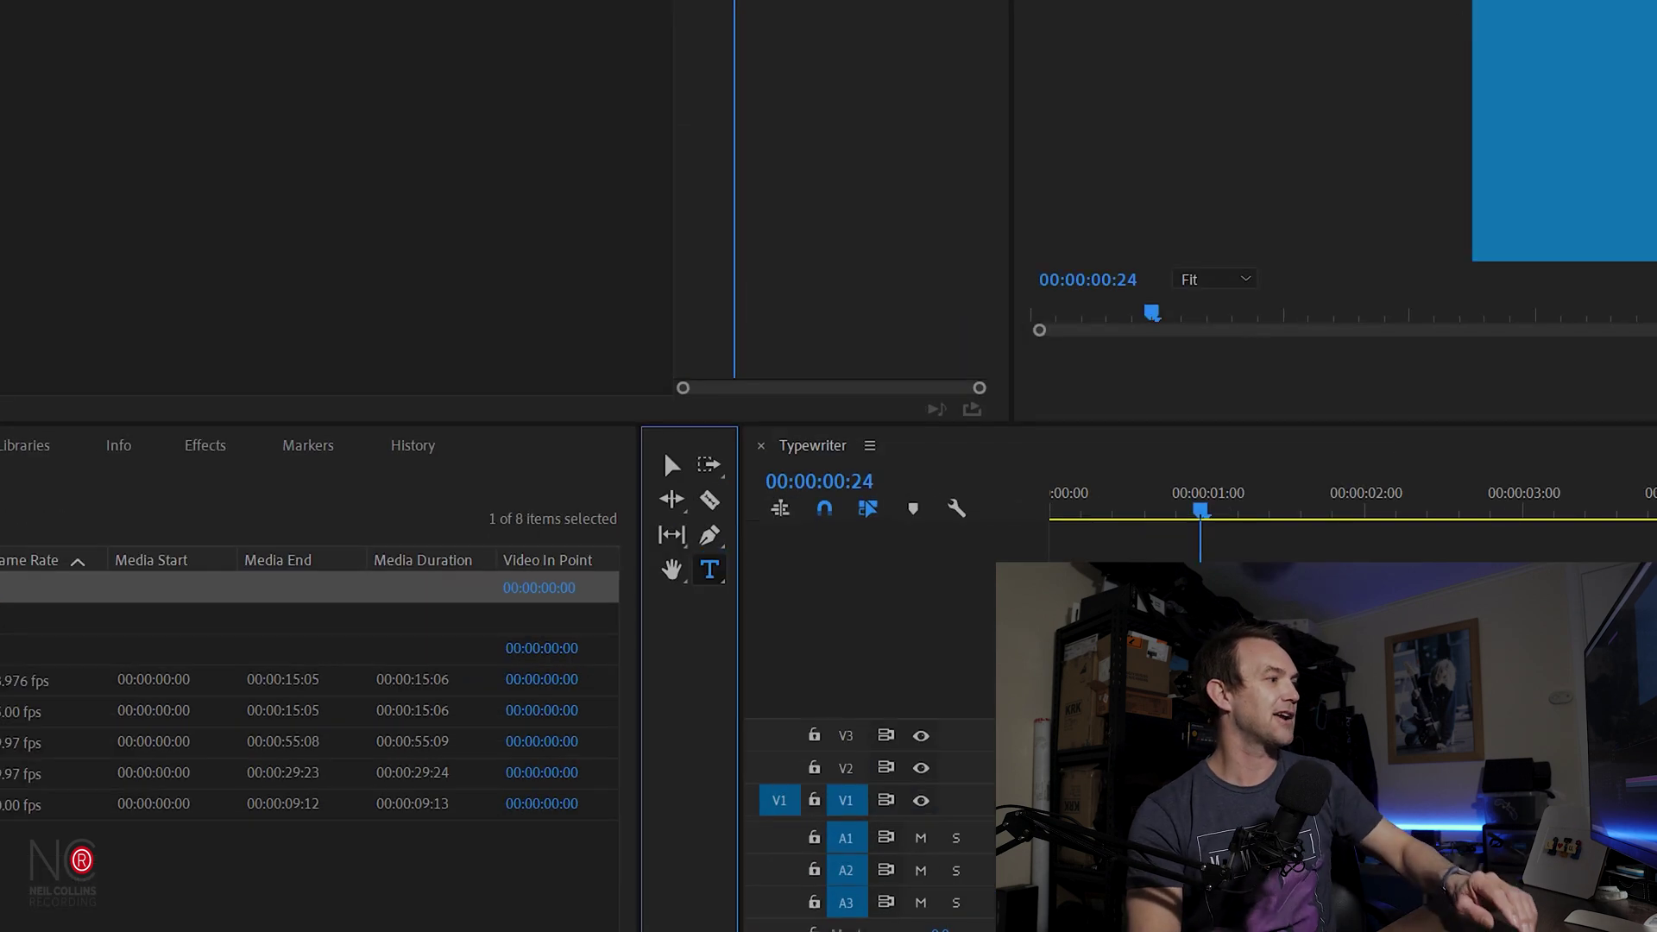
pyautogui.click(943, 259)
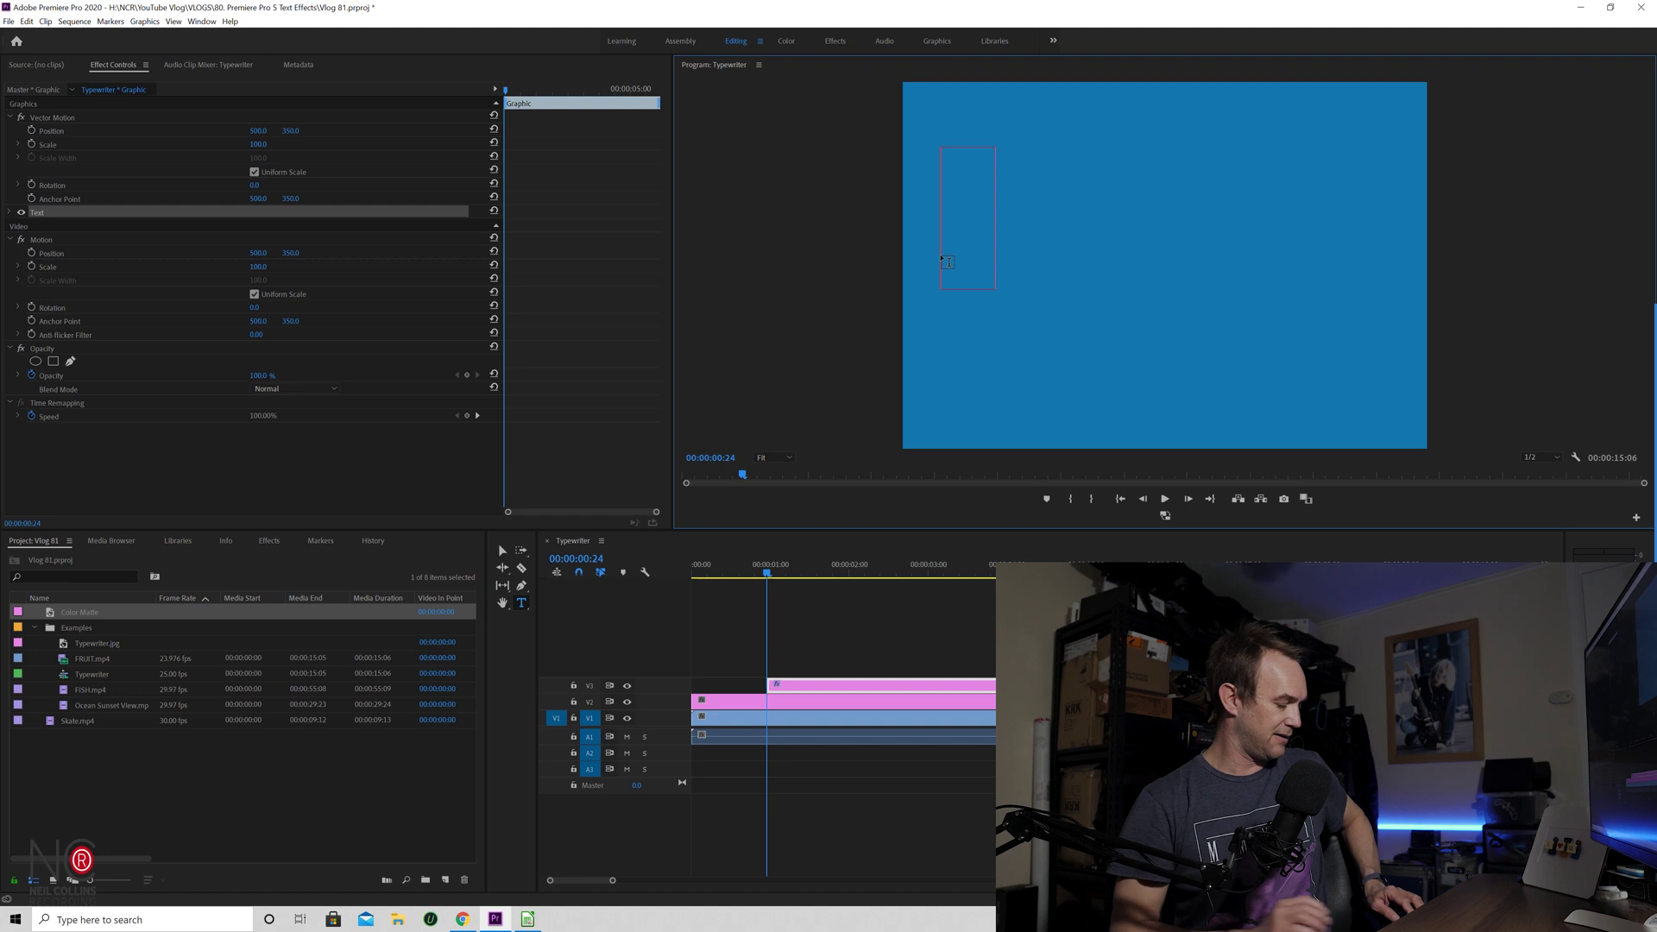
pyautogui.write('fruit')
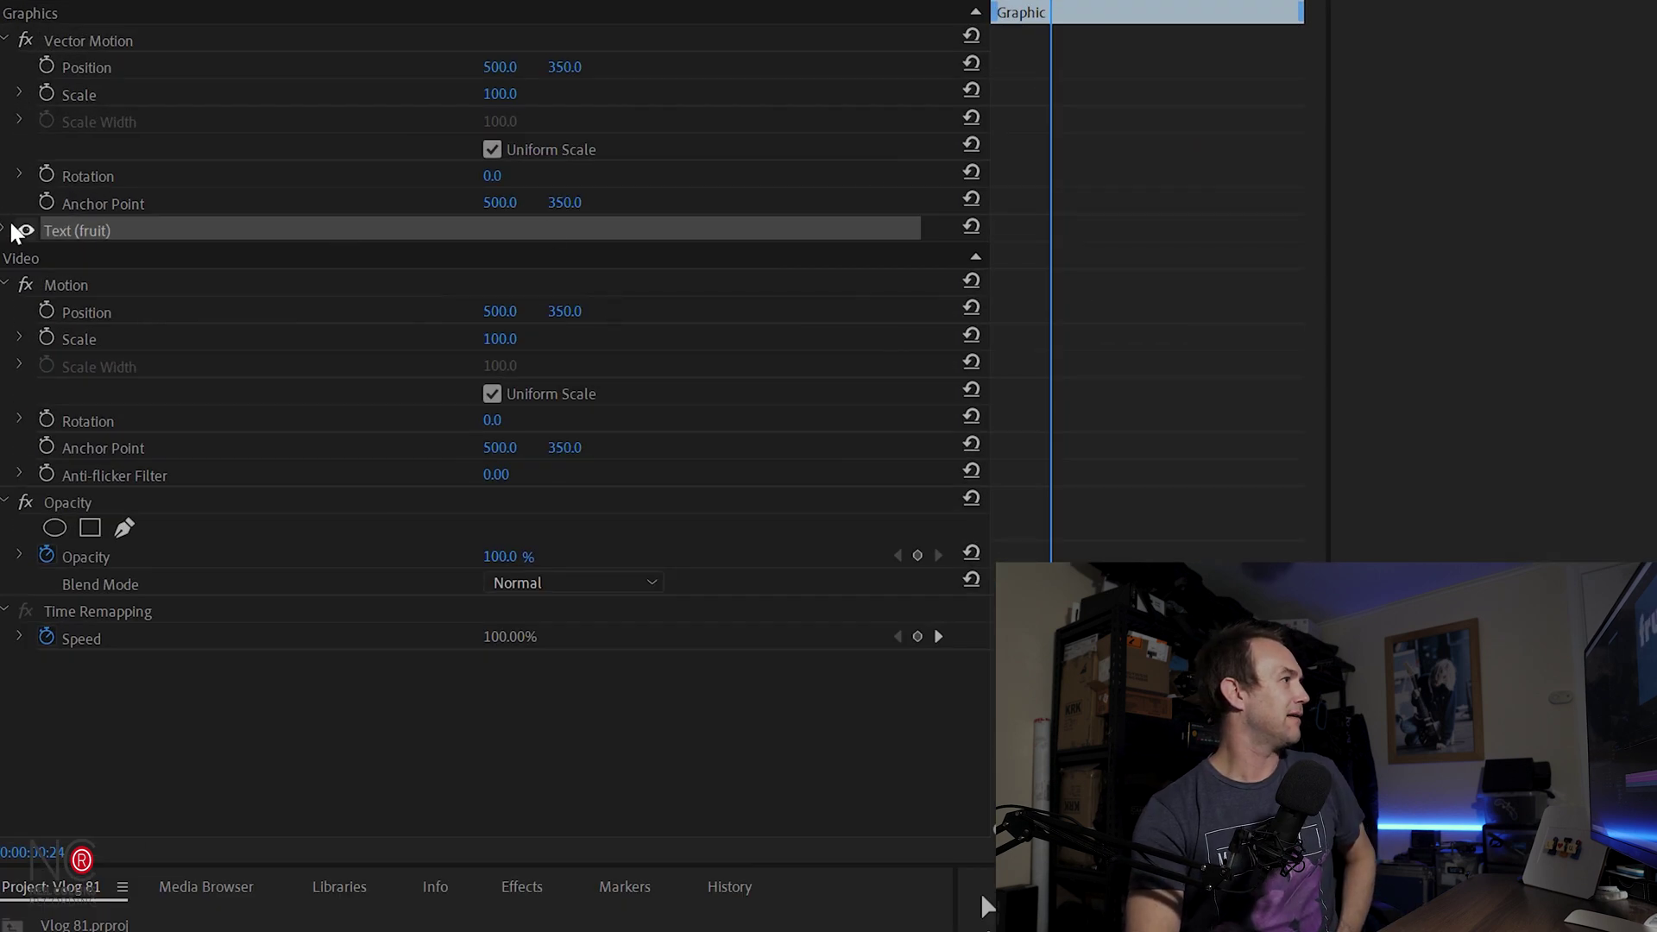
pyautogui.click(9, 230)
pyautogui.moveTo(796, 356); pyautogui.dragTo(814, 354)
# Set the color matte's opacity blend mode to Screen
pyautogui.click(849, 702)
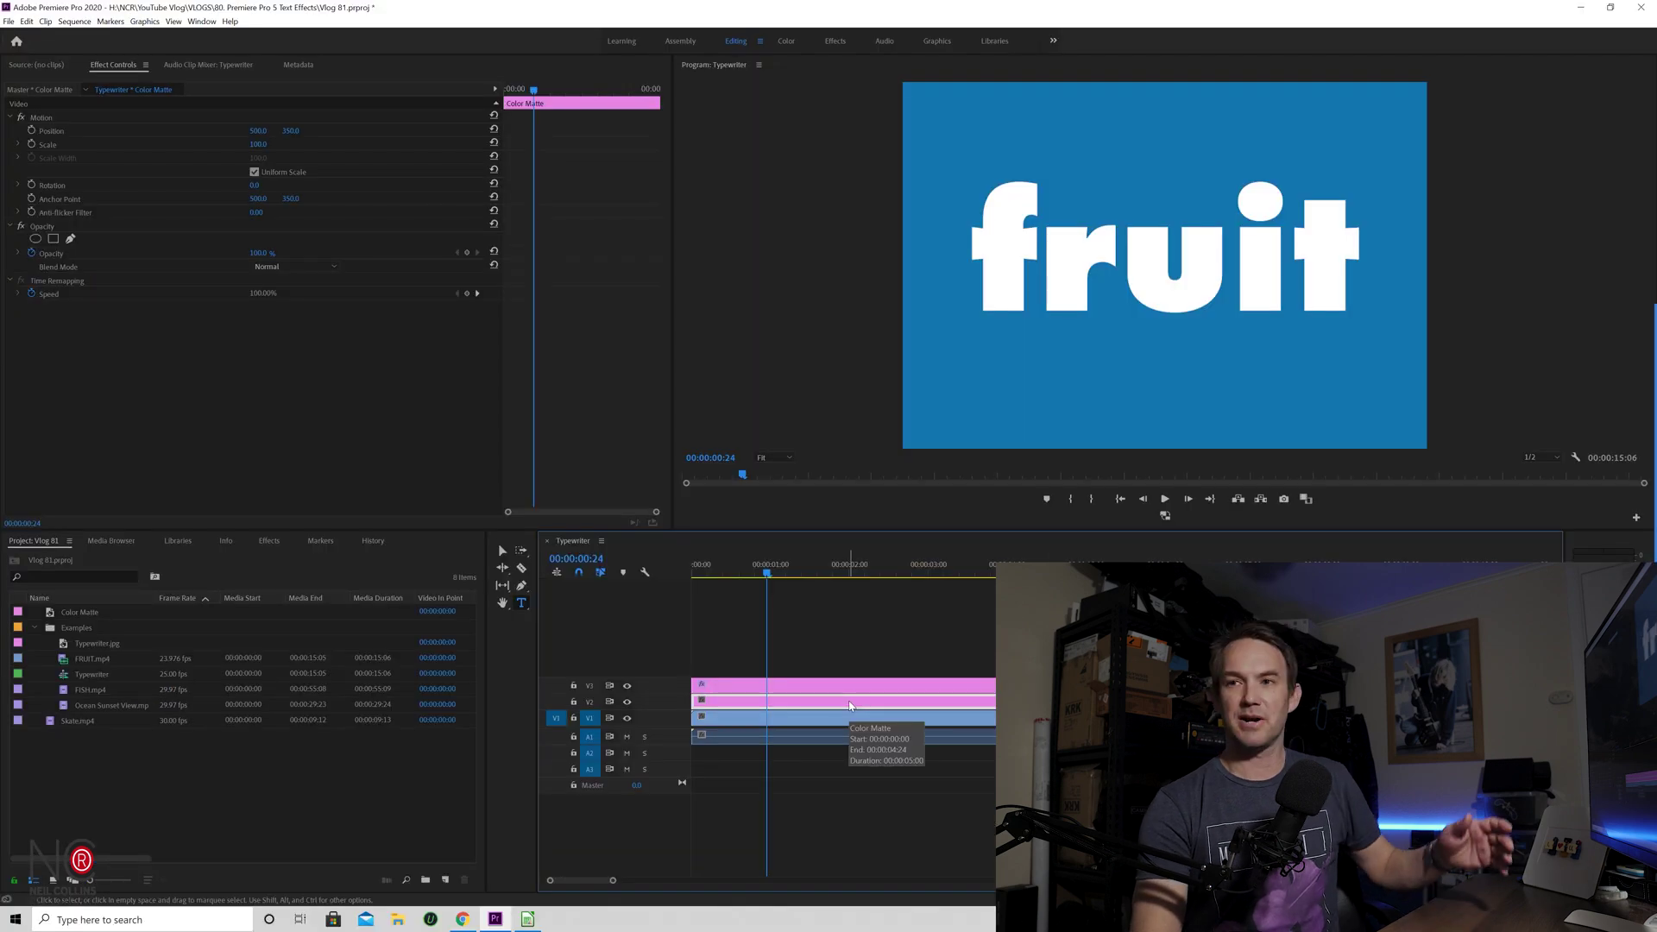
pyautogui.click(850, 701)
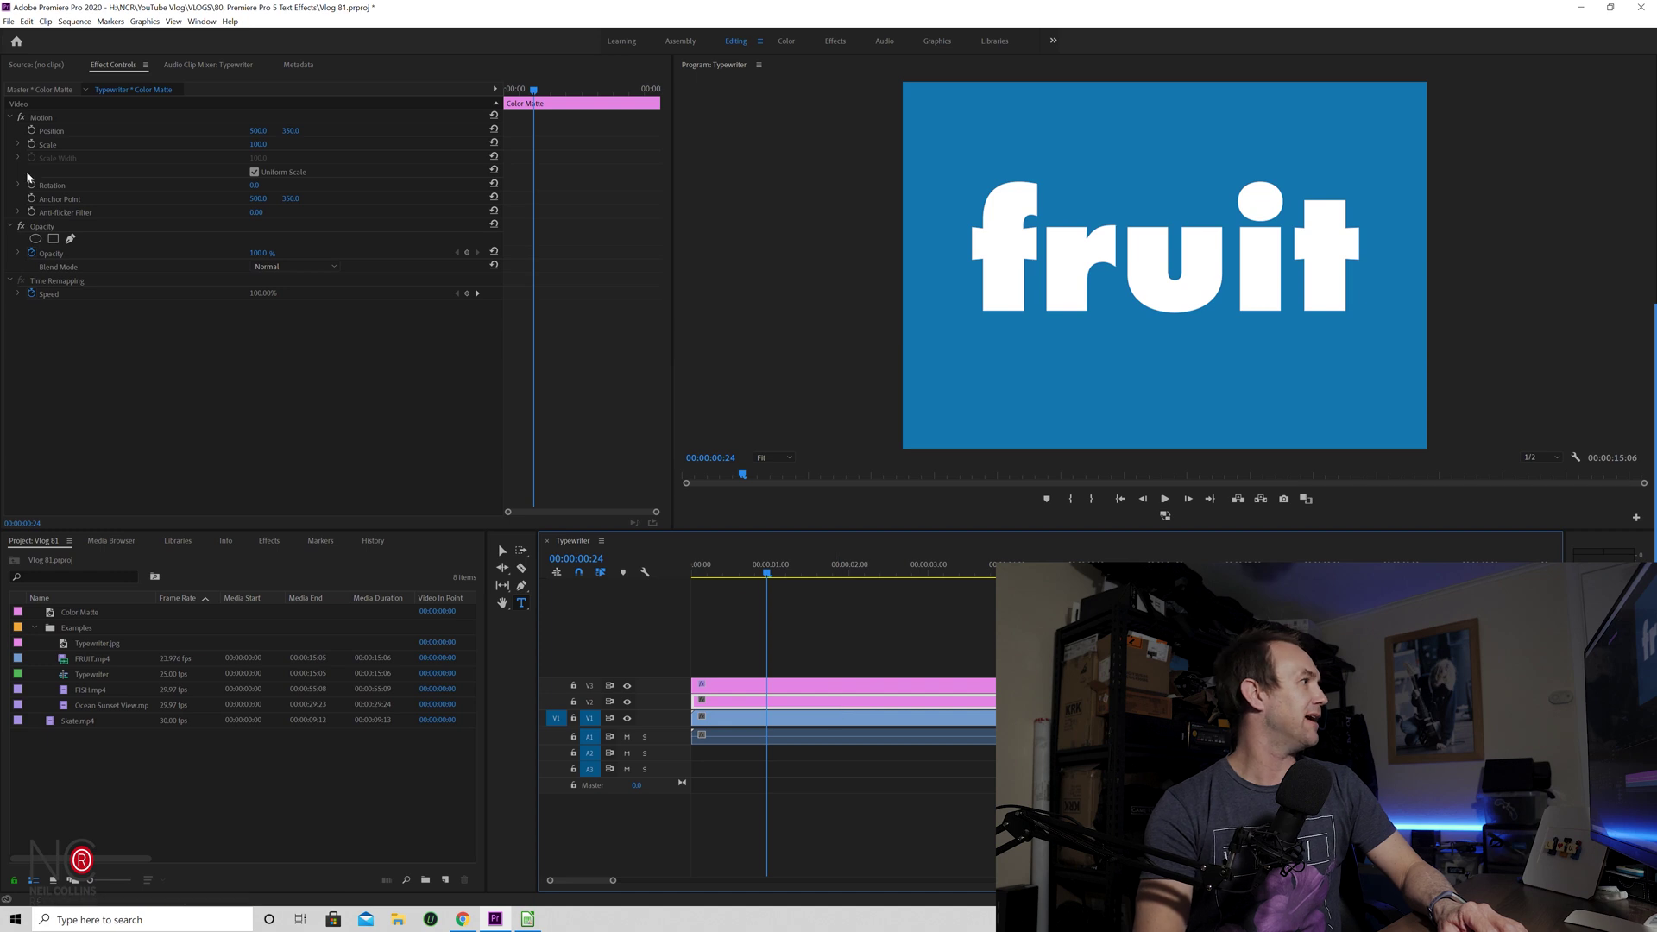
pyautogui.click(283, 266)
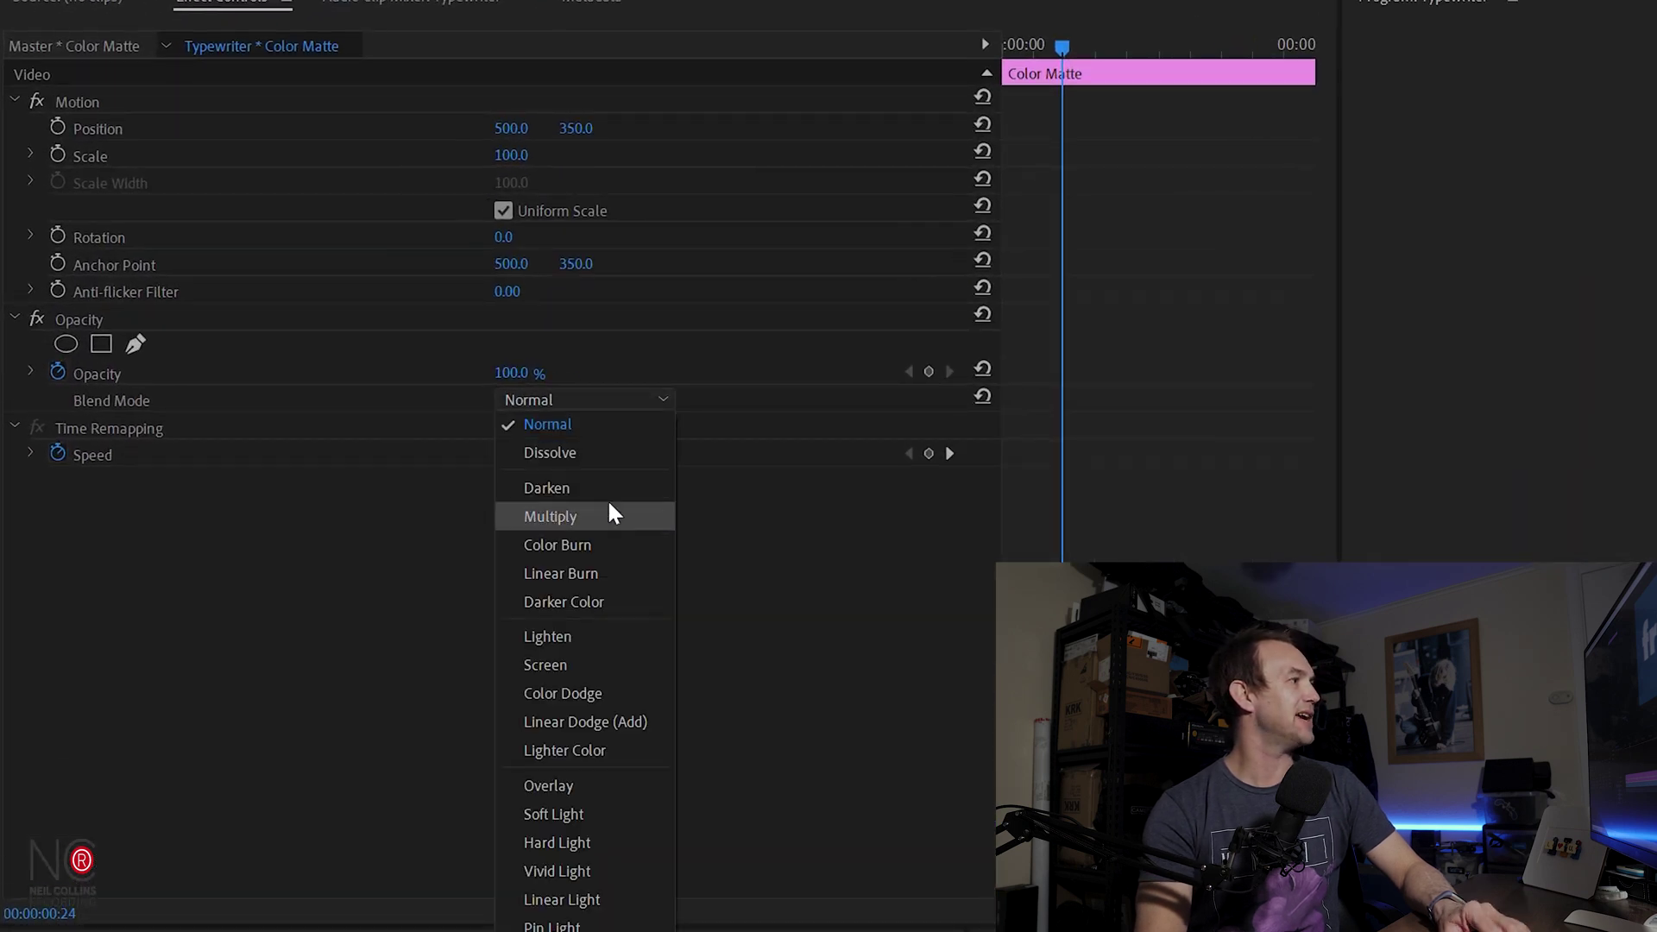
pyautogui.click(598, 658)
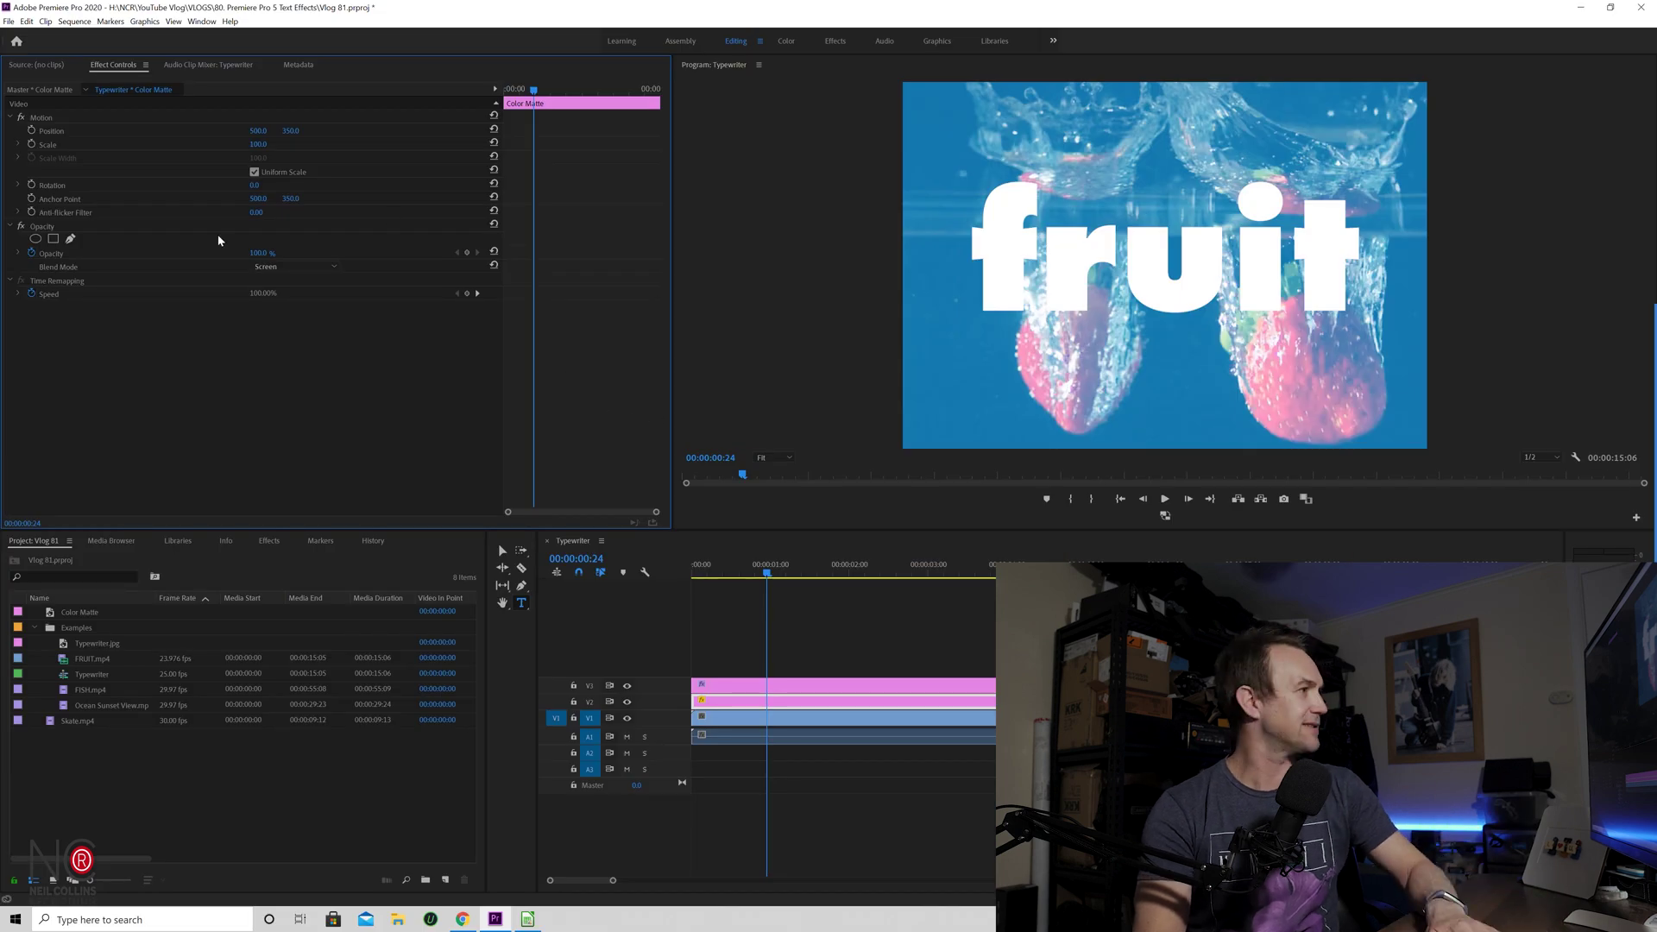
pyautogui.click(291, 270)
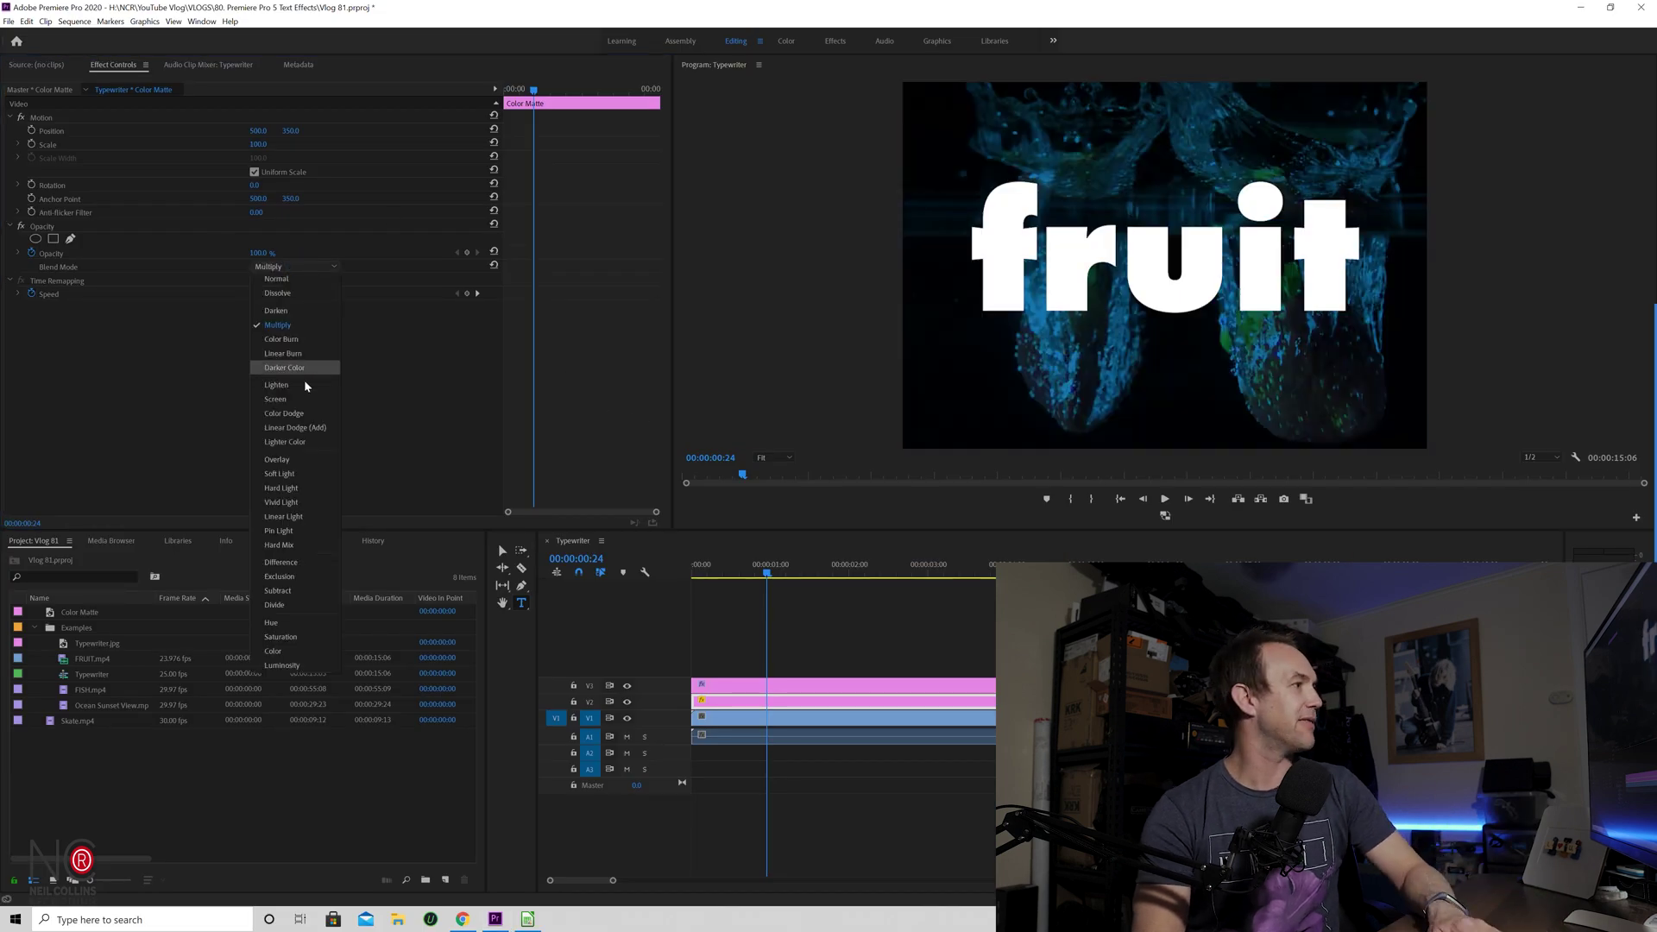
pyautogui.click(297, 398)
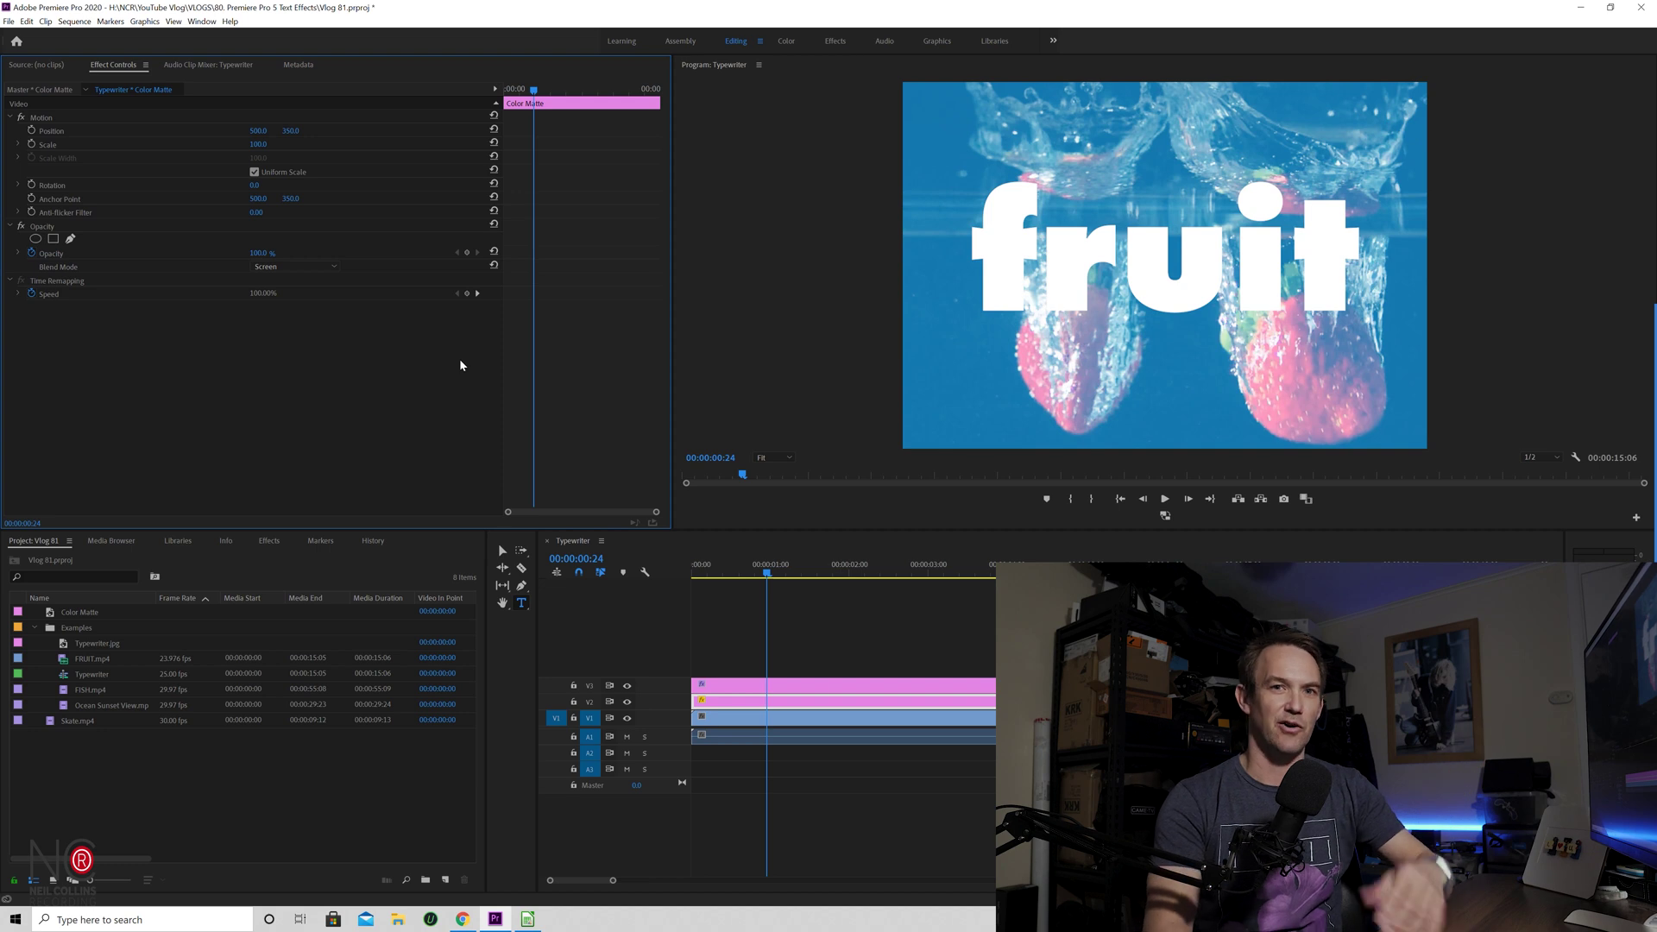
# Return the playhead to the sequence start and apply the Linear Wipe effect to the color matte
pyautogui.click(758, 578)
pyautogui.moveTo(767, 576); pyautogui.dragTo(674, 610)
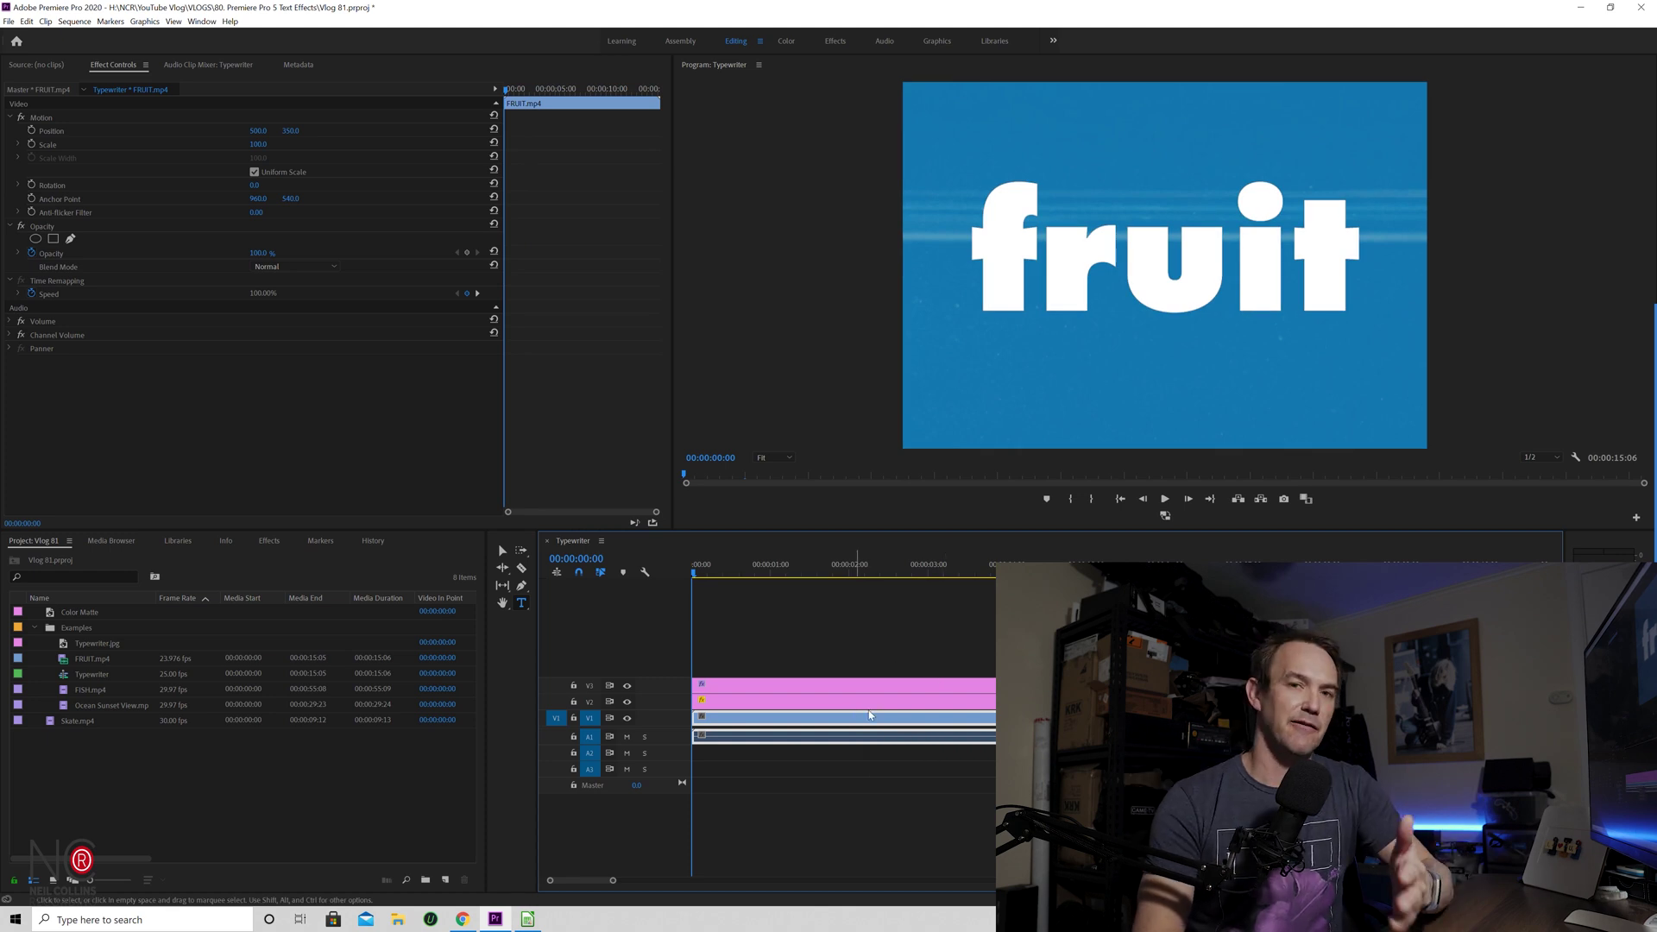
pyautogui.click(813, 707)
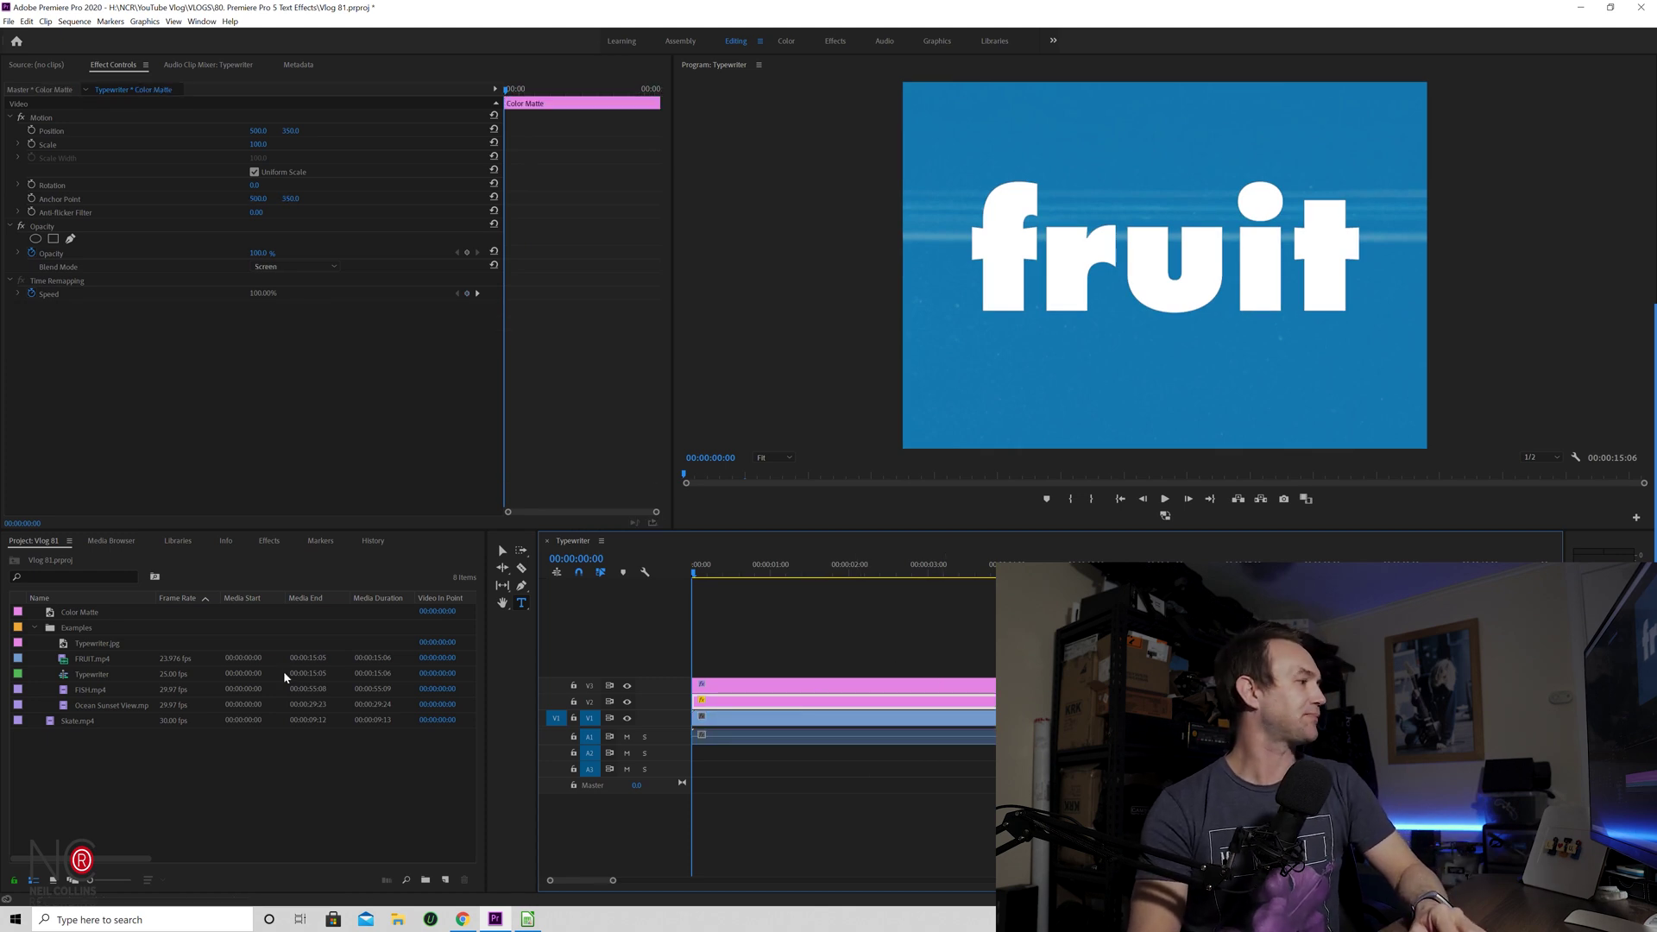
pyautogui.click(539, 245)
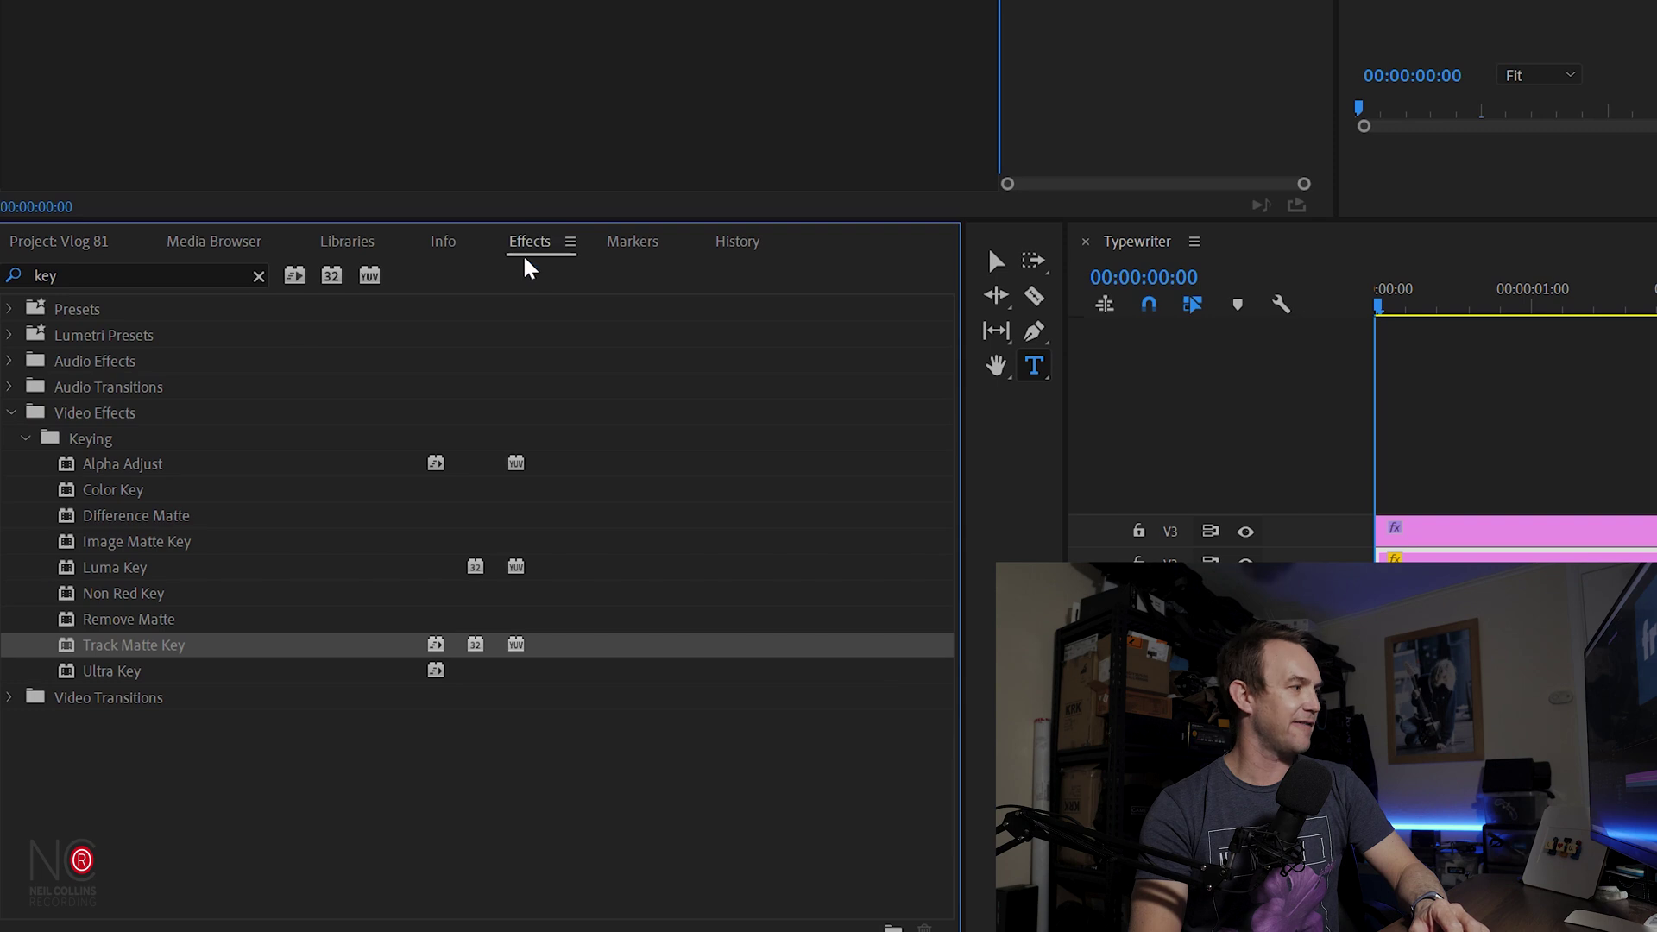
pyautogui.click(133, 263)
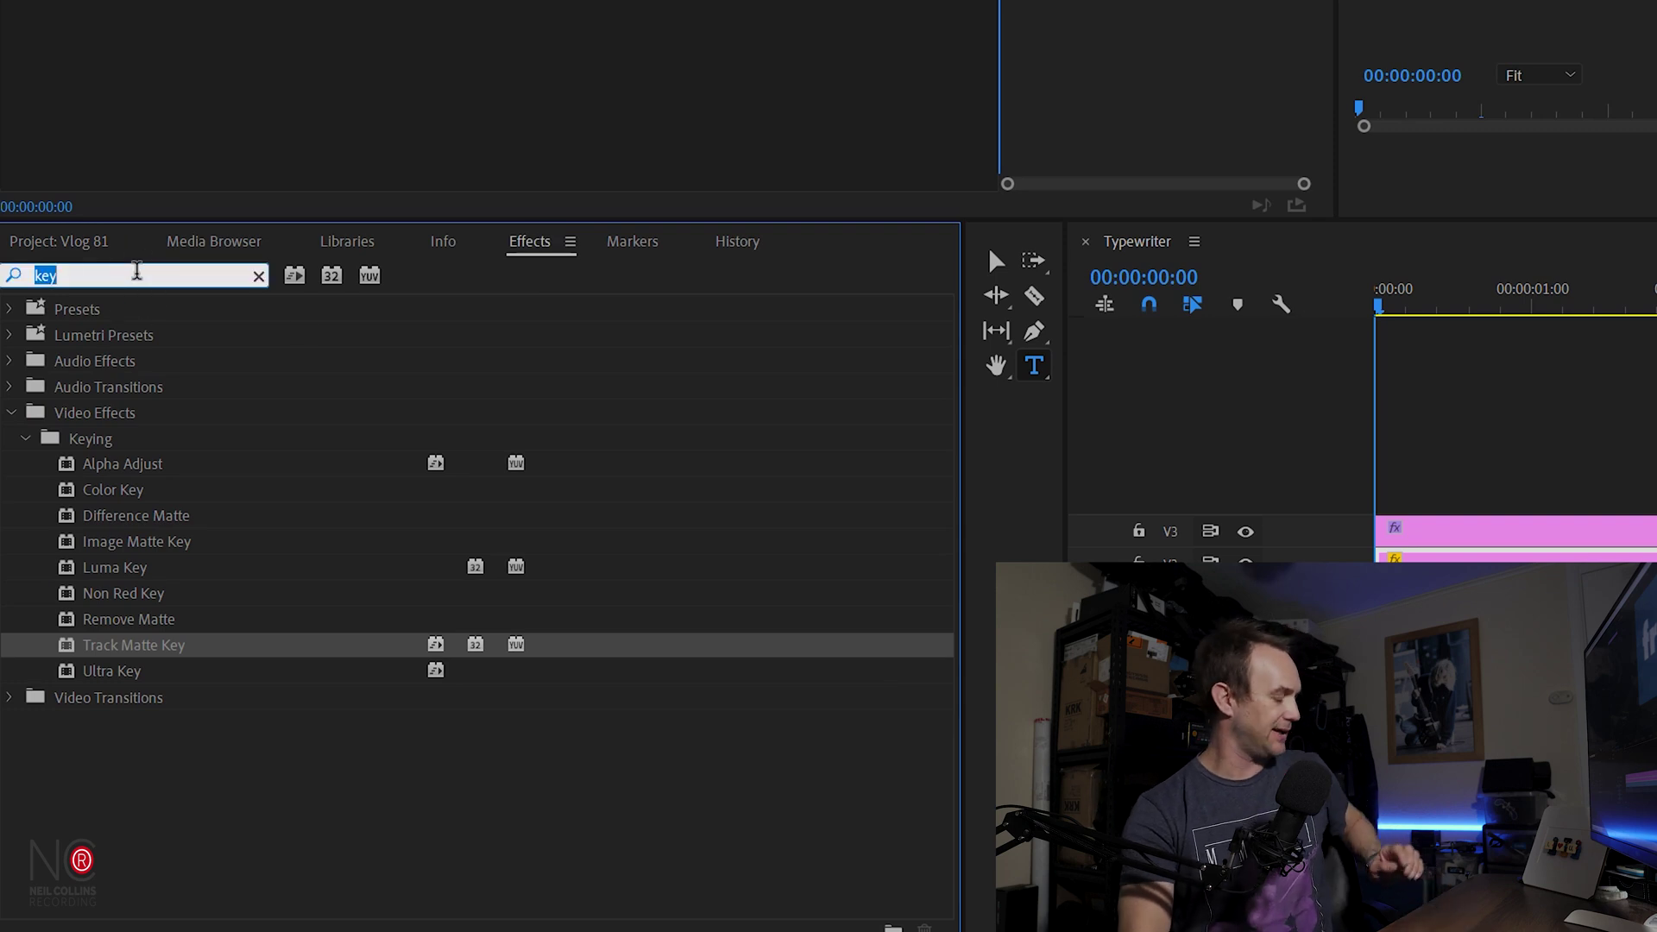
pyautogui.write('line')
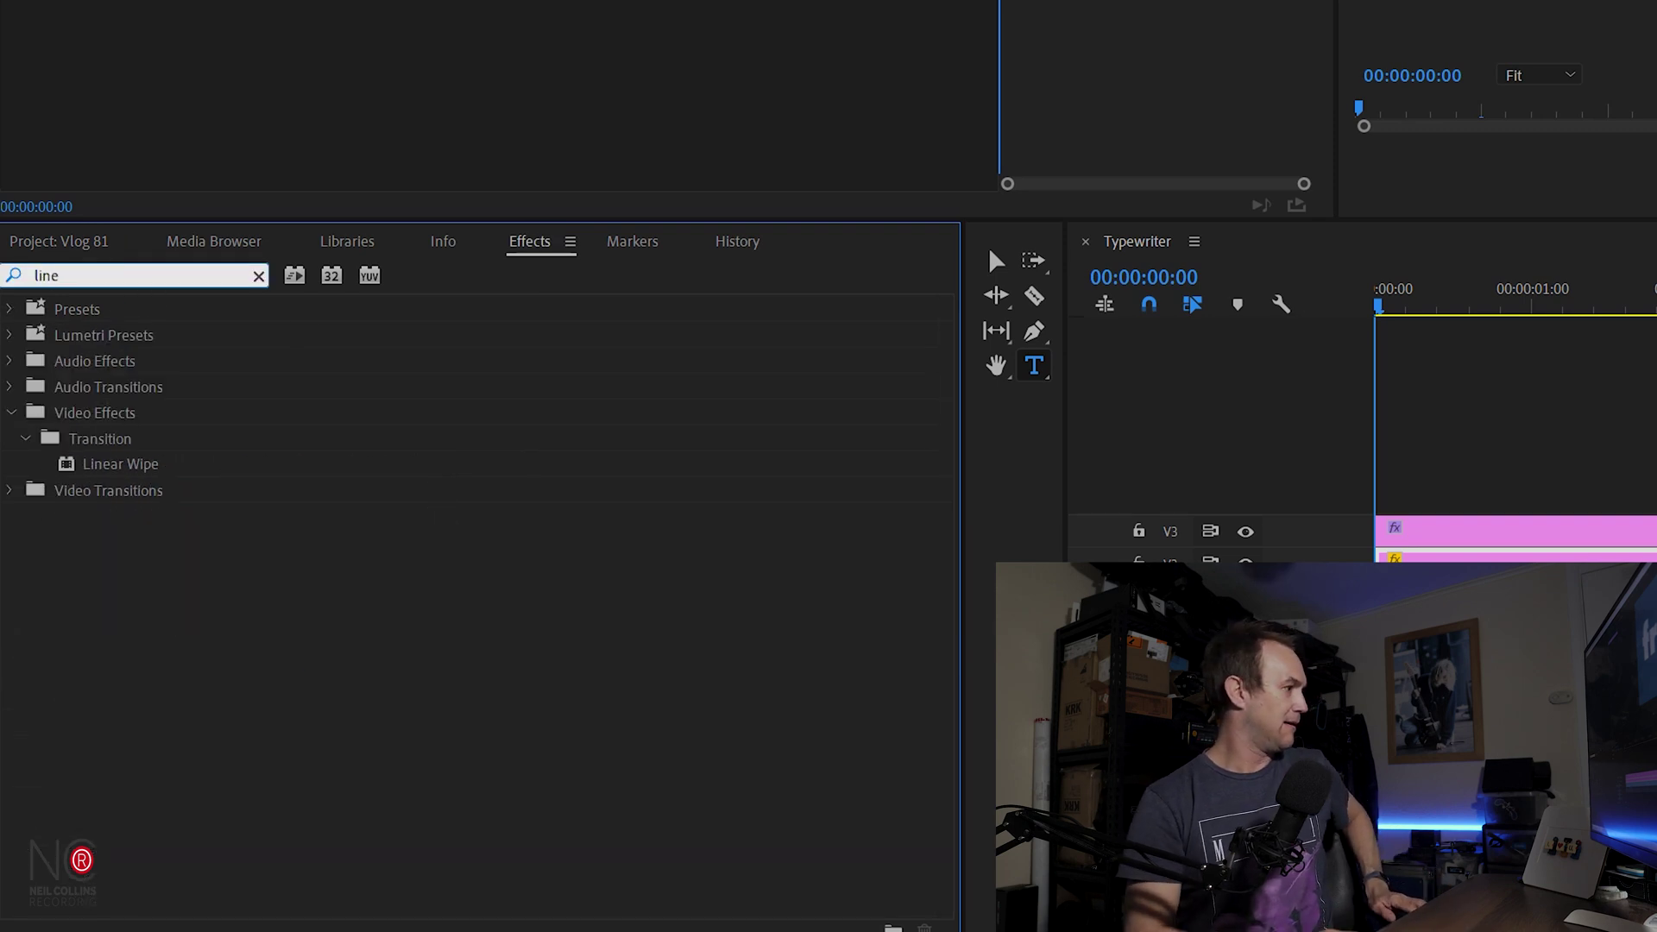
pyautogui.click(114, 469)
pyautogui.click(118, 471)
pyautogui.moveTo(116, 466); pyautogui.dragTo(235, 355)
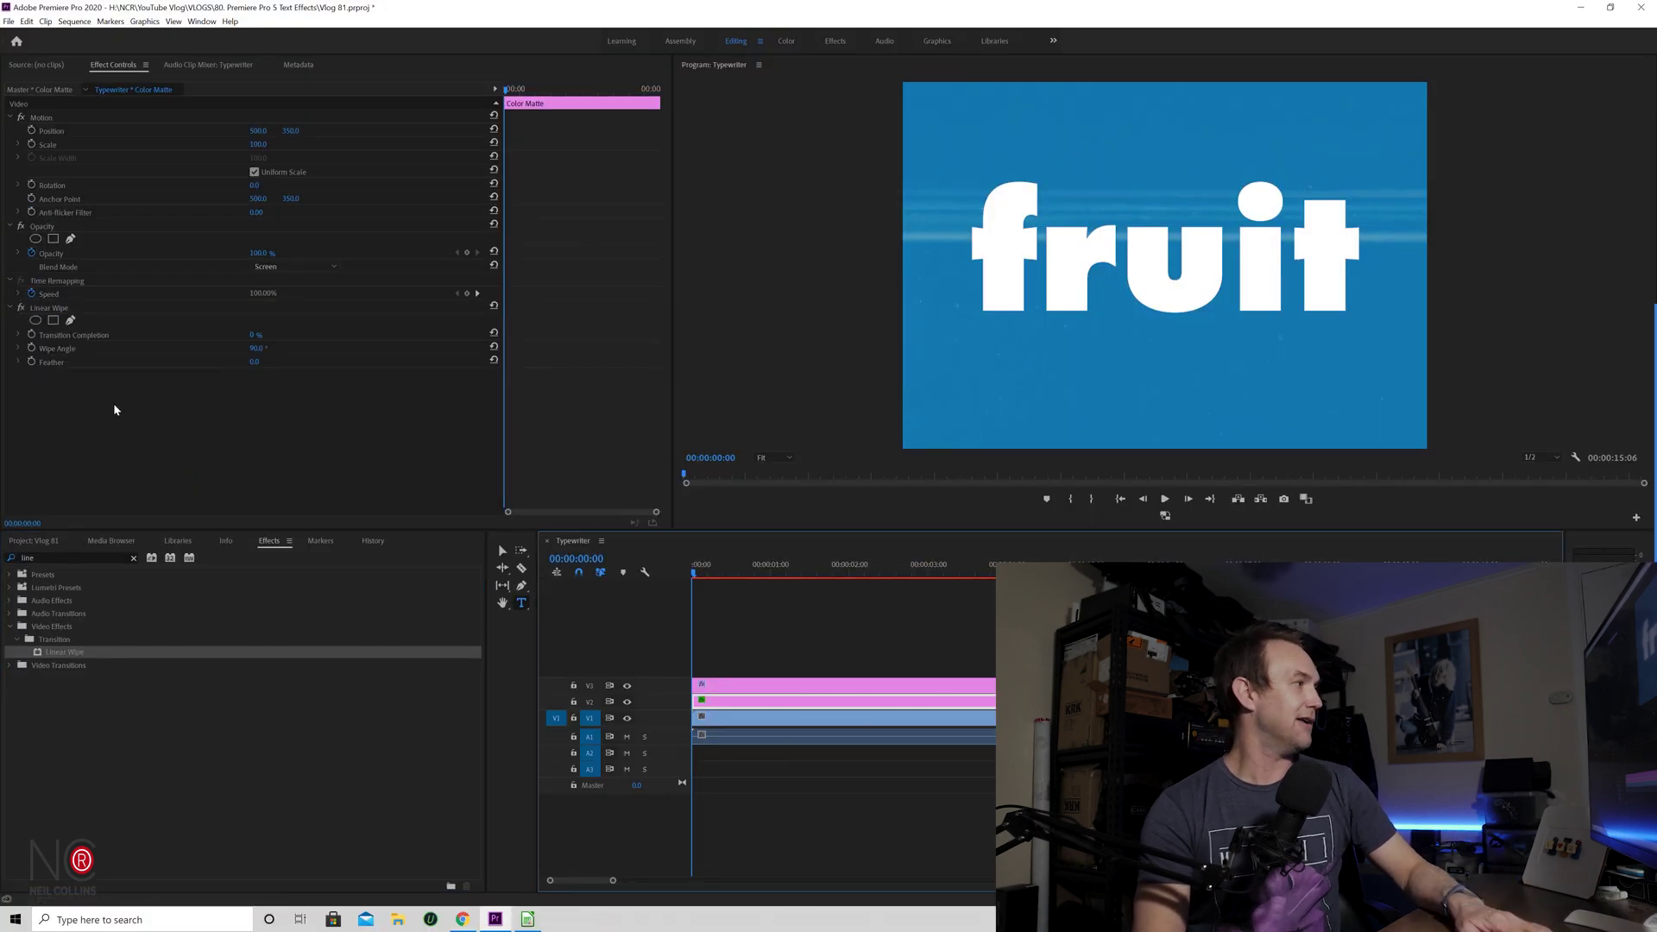
# Keyframe the matte's Linear Wipe Transition Completion at 0% at the end of the clip, 00:00:05:00
pyautogui.click(32, 334)
pyautogui.hotkey('shift', 'Down')
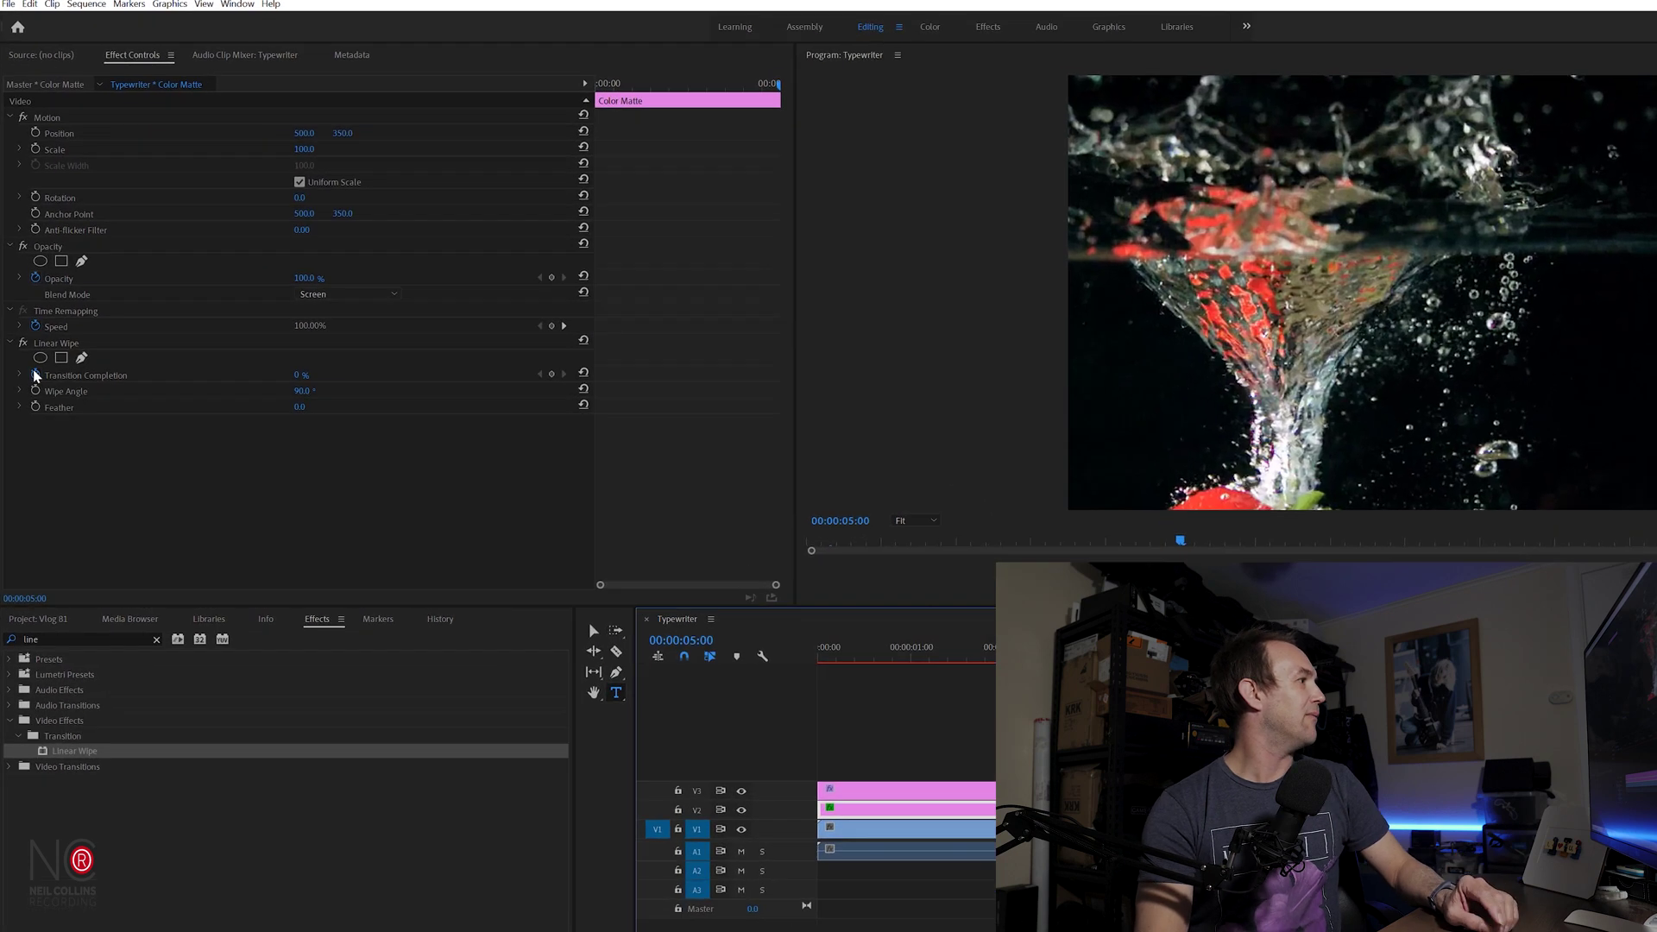
pyautogui.click(32, 335)
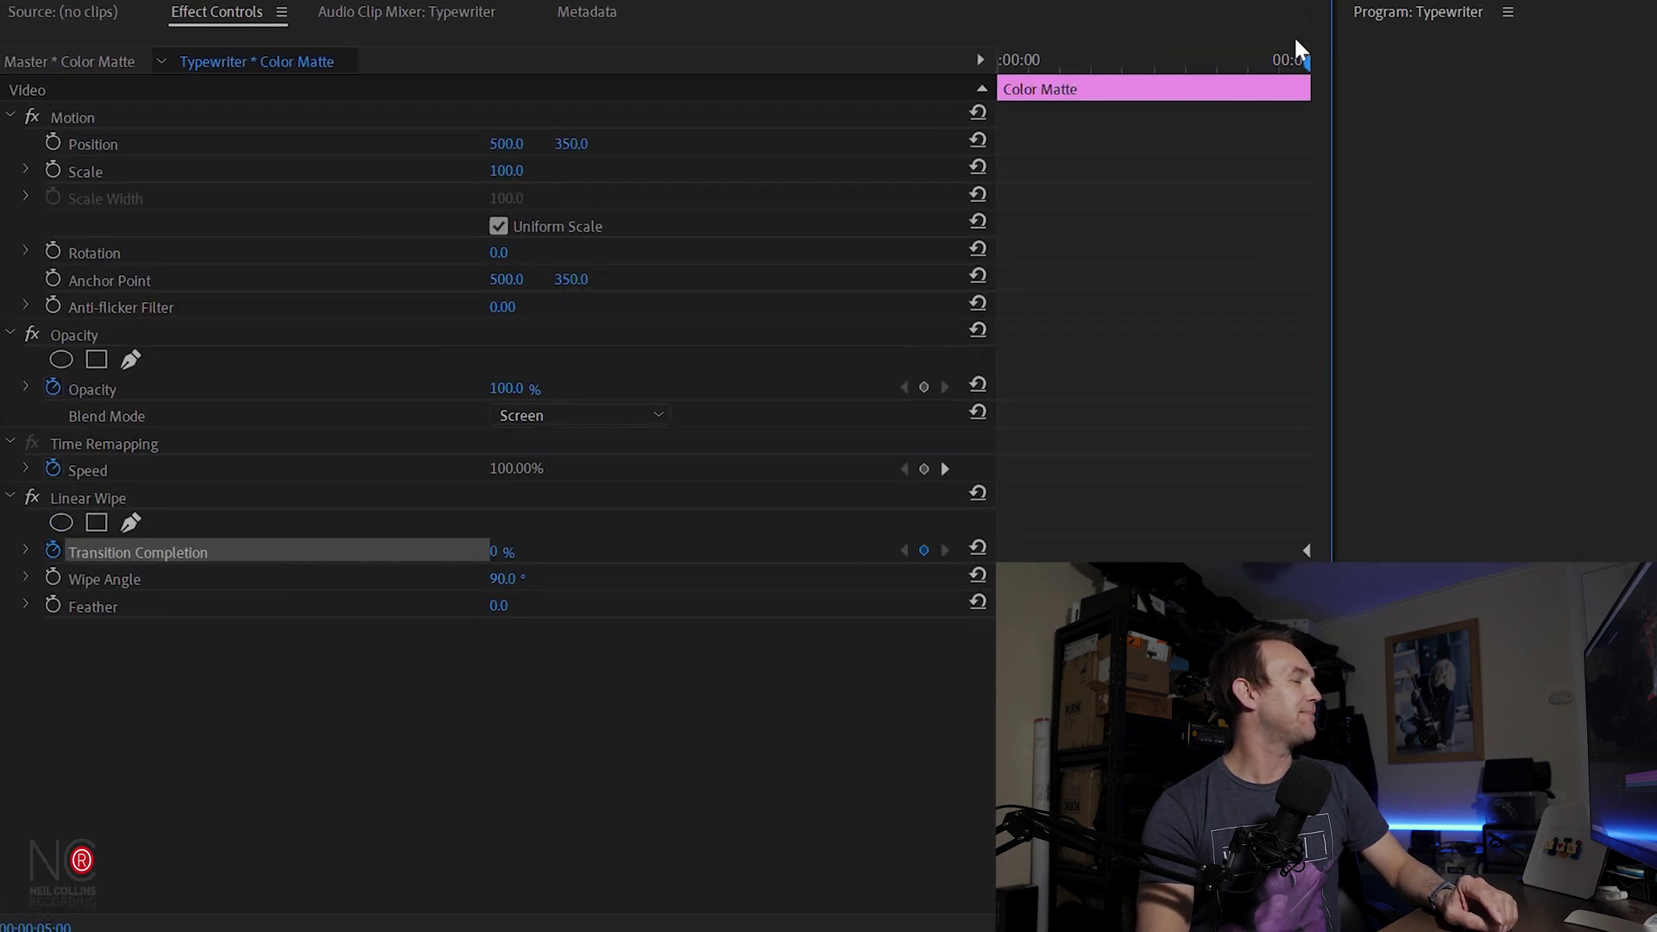
# Add a 100% Transition Completion keyframe to the matte's wipe and move it to the start of the clip
pyautogui.moveTo(1306, 61); pyautogui.dragTo(1070, 62)
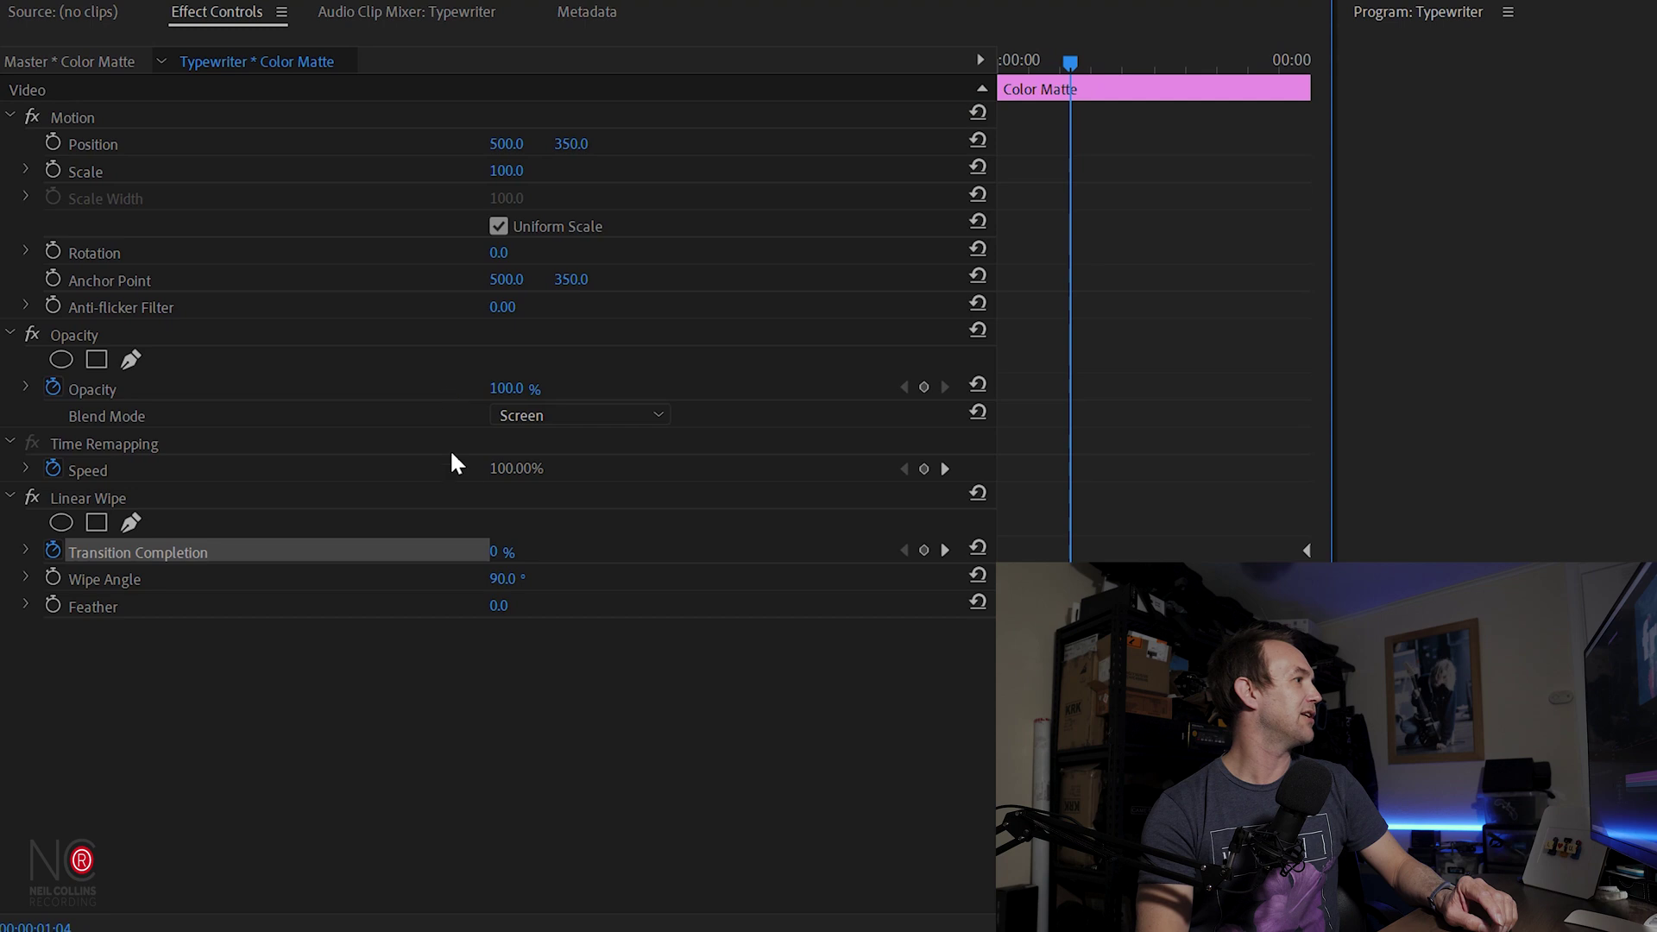
pyautogui.click(497, 553)
pyautogui.write('100')
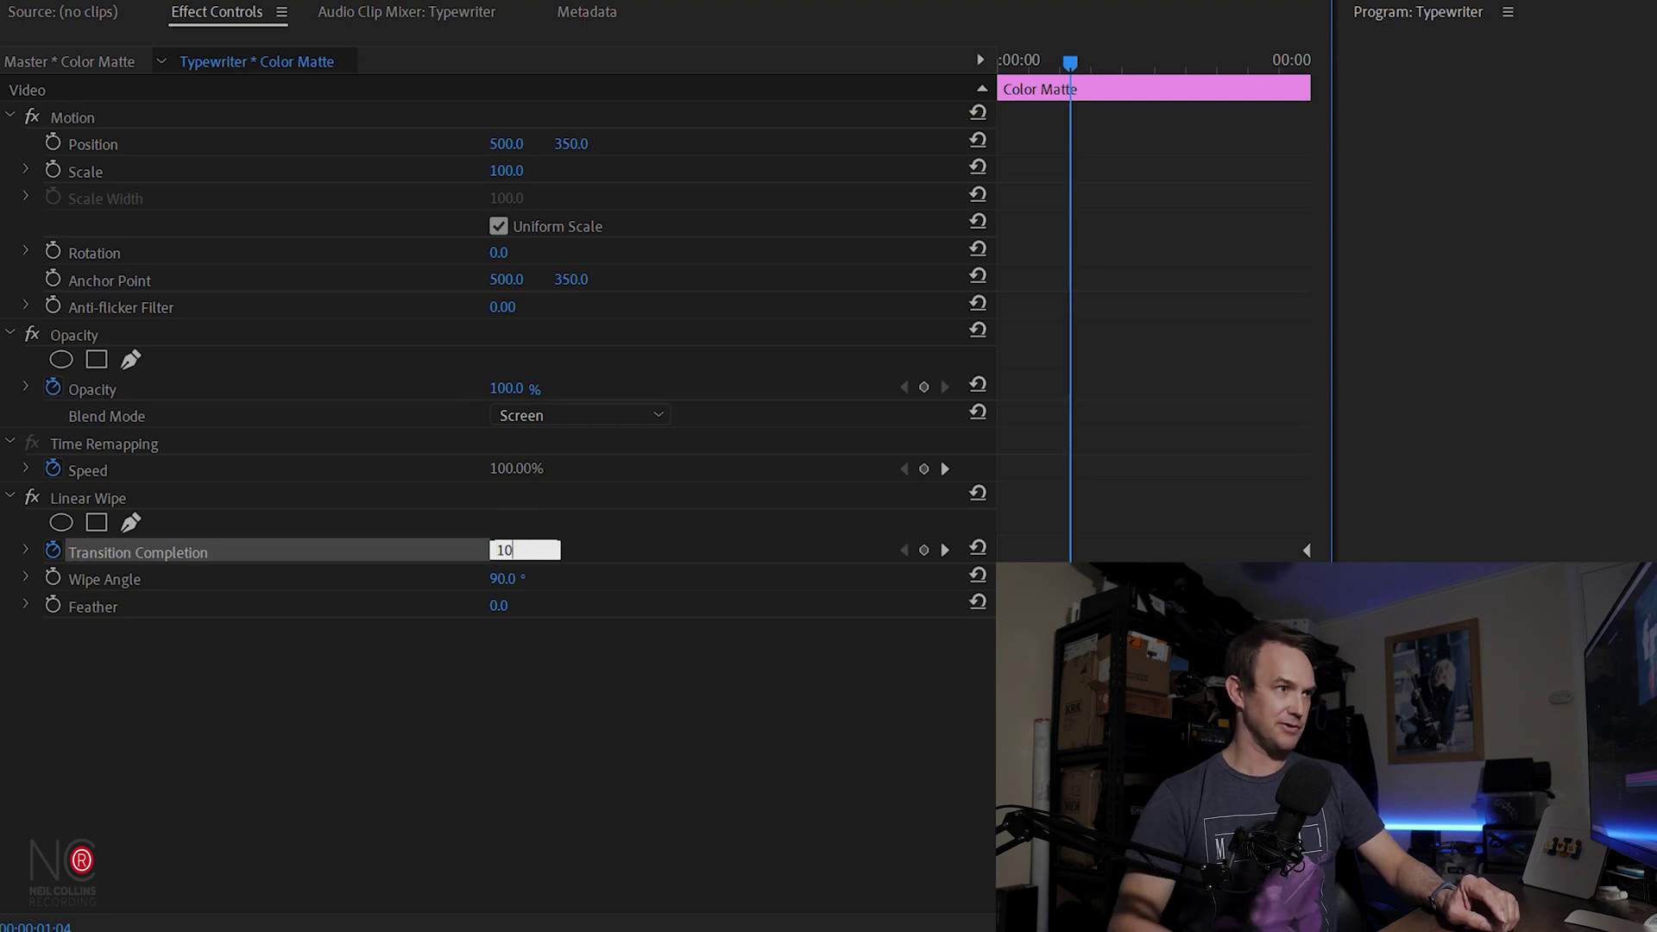
pyautogui.press('Return')
pyautogui.moveTo(1070, 552); pyautogui.dragTo(875, 554)
pyautogui.moveTo(1070, 63); pyautogui.dragTo(984, 66)
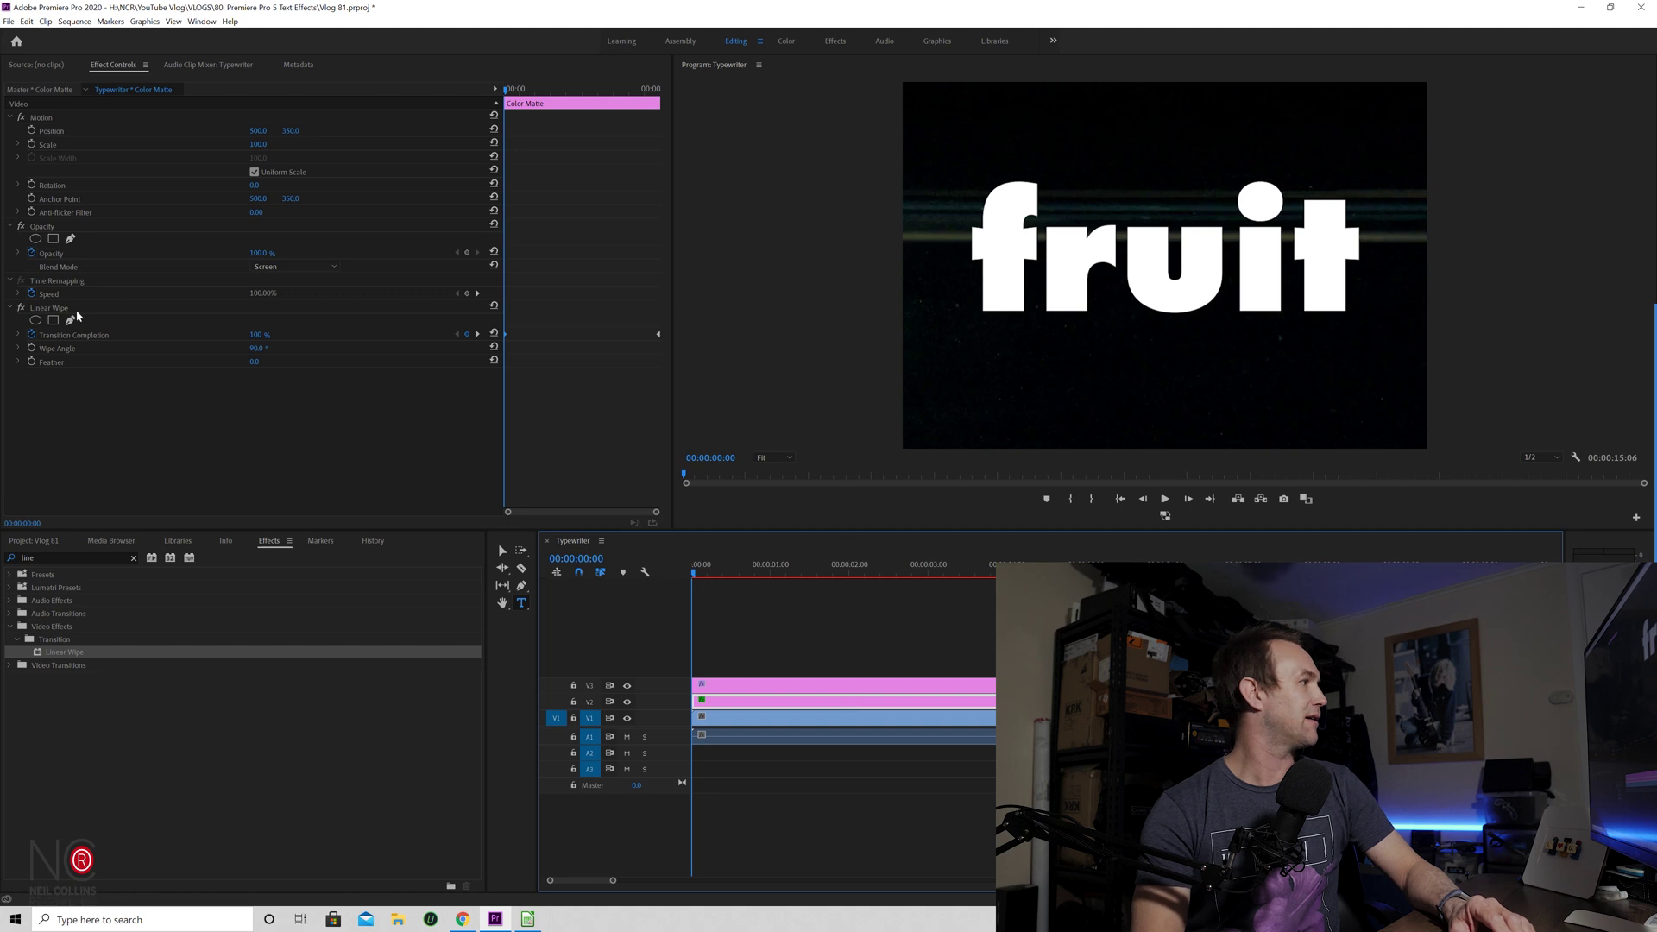
# Copy the animated Linear Wipe from the color matte to the "fruit" text and play the result from the sequence start
pyautogui.rightClick(50, 307)
pyautogui.click(129, 378)
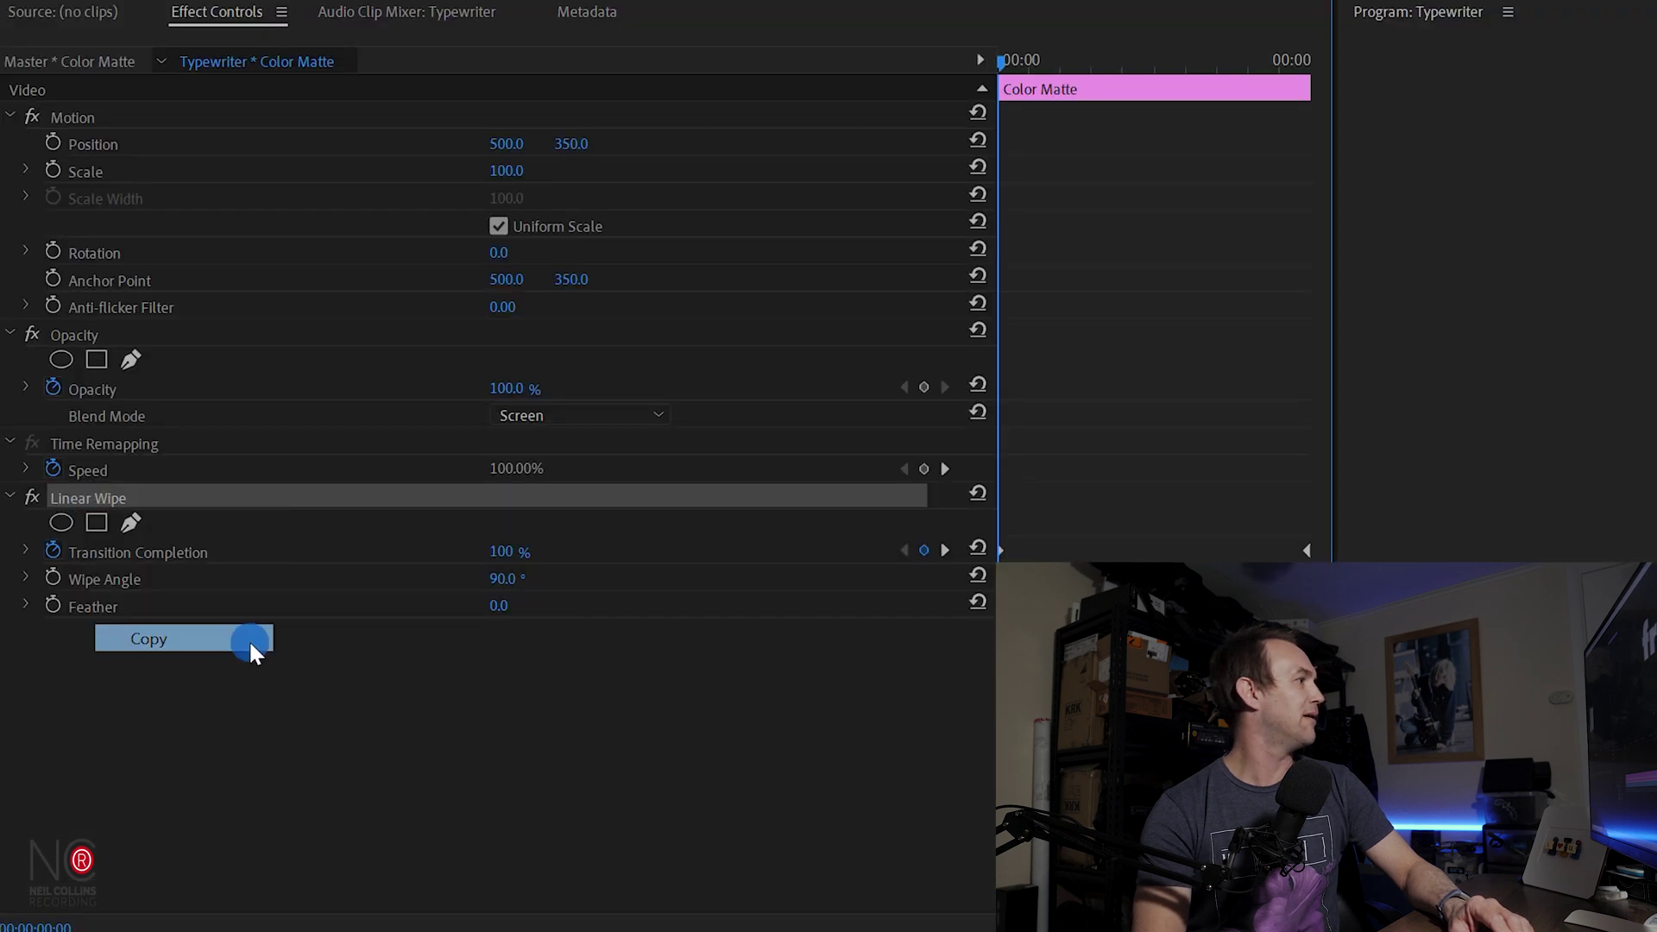
pyautogui.click(863, 682)
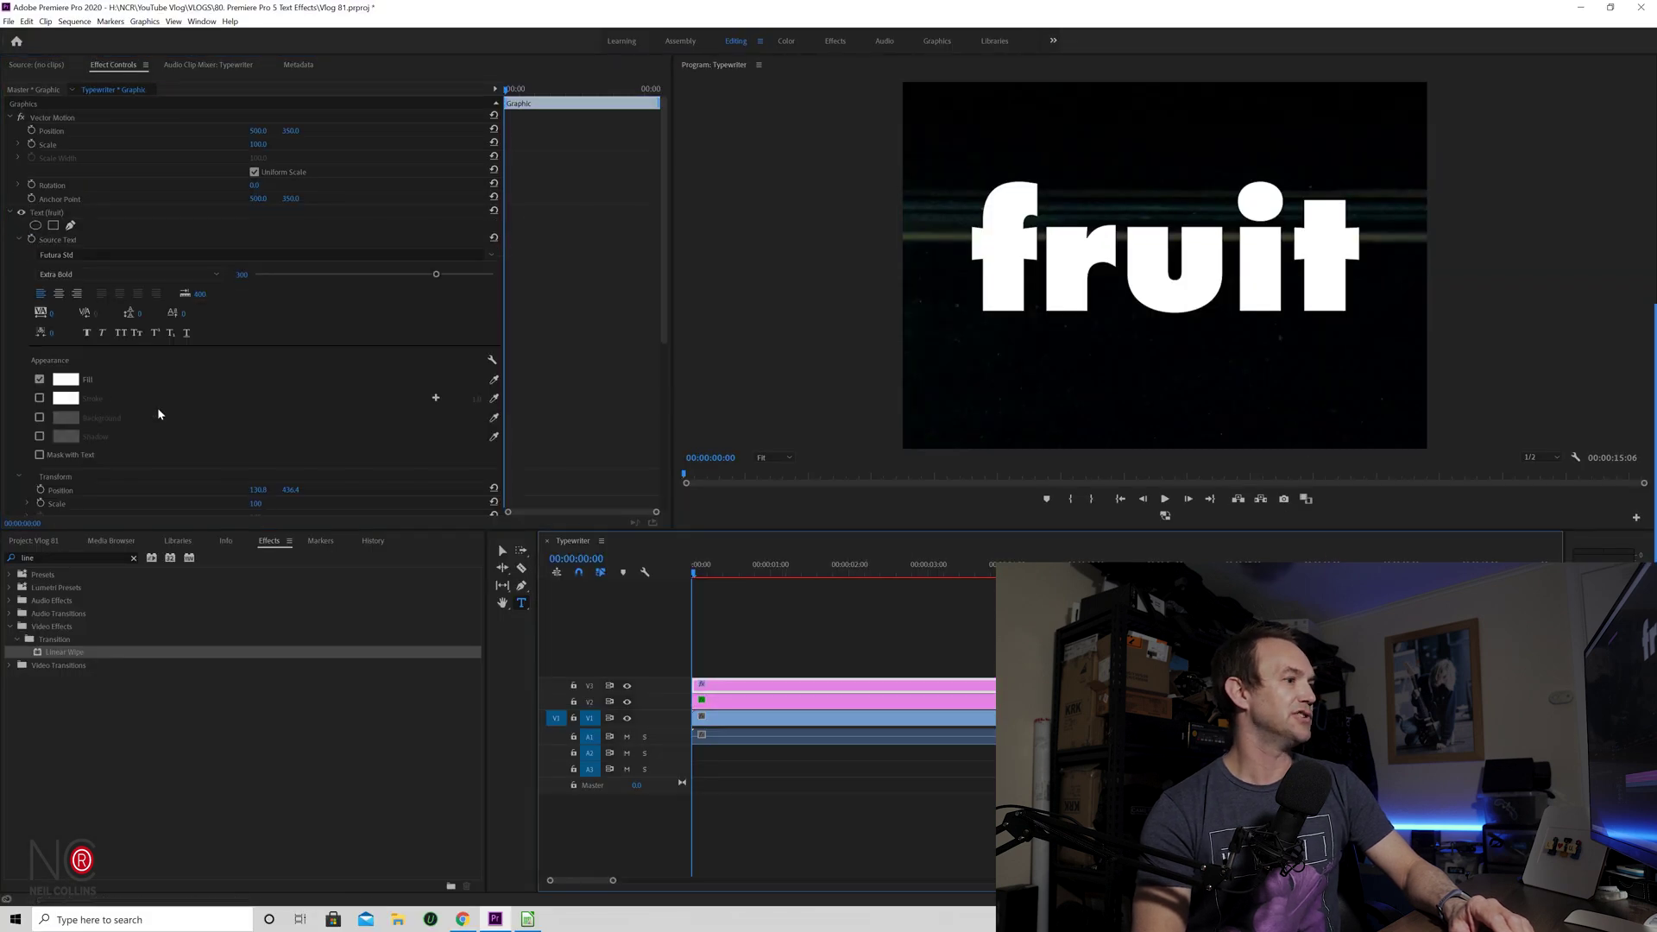
pyautogui.click(11, 212)
pyautogui.rightClick(147, 456)
pyautogui.click(188, 525)
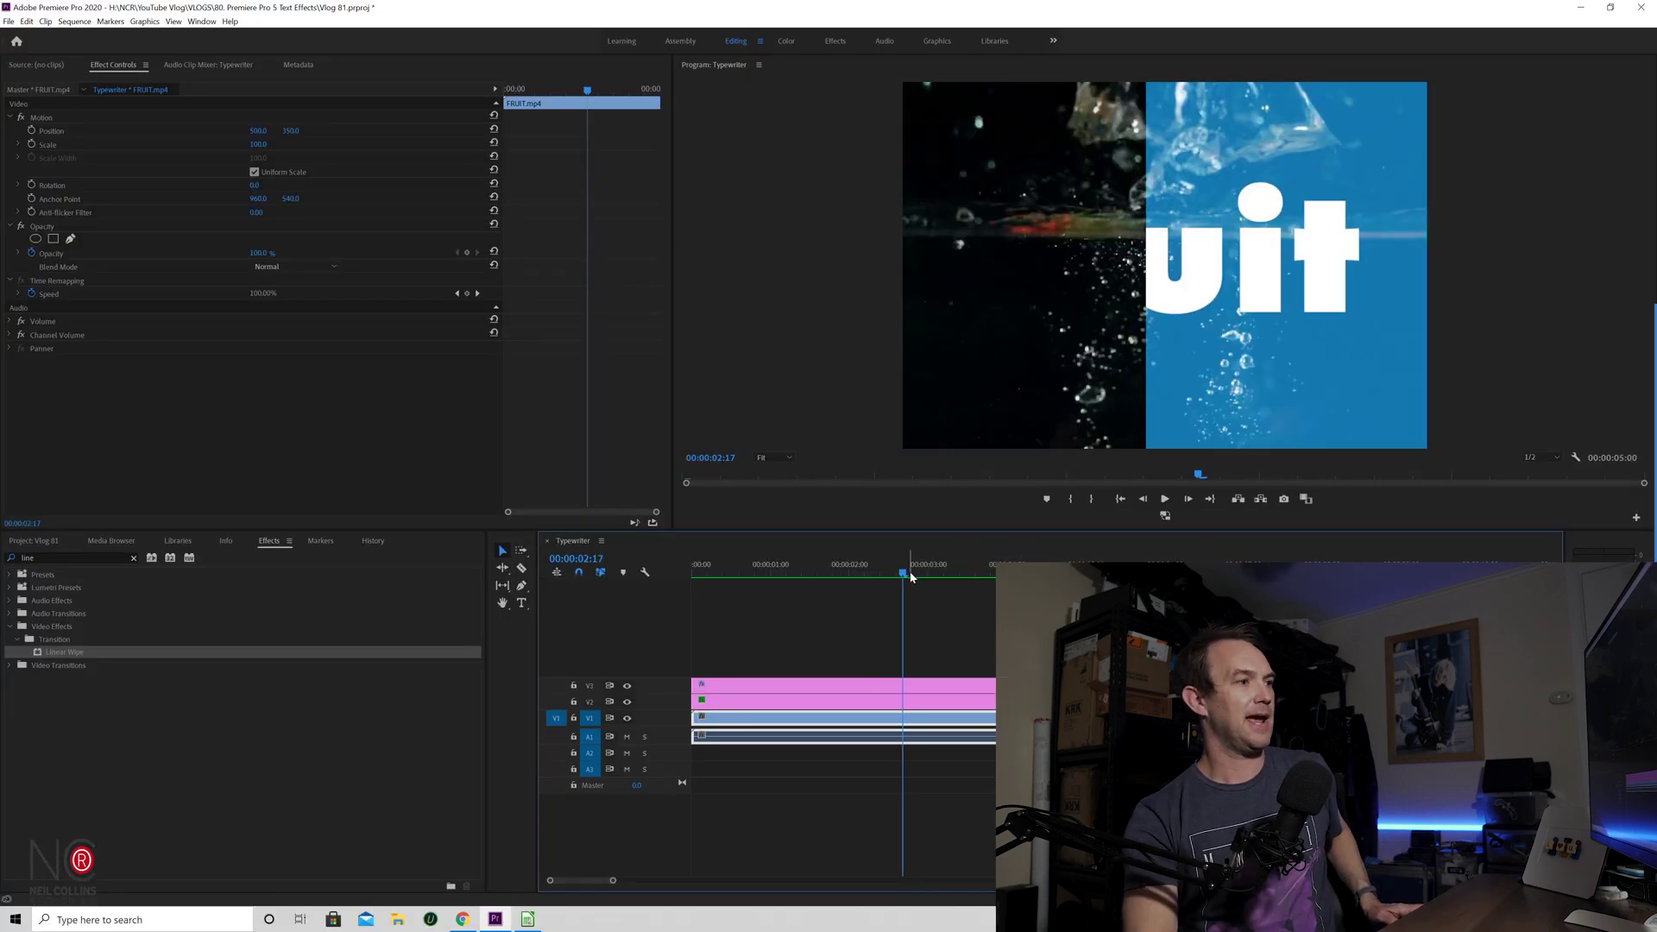
pyautogui.moveTo(911, 576); pyautogui.dragTo(596, 578)
pyautogui.press('space')
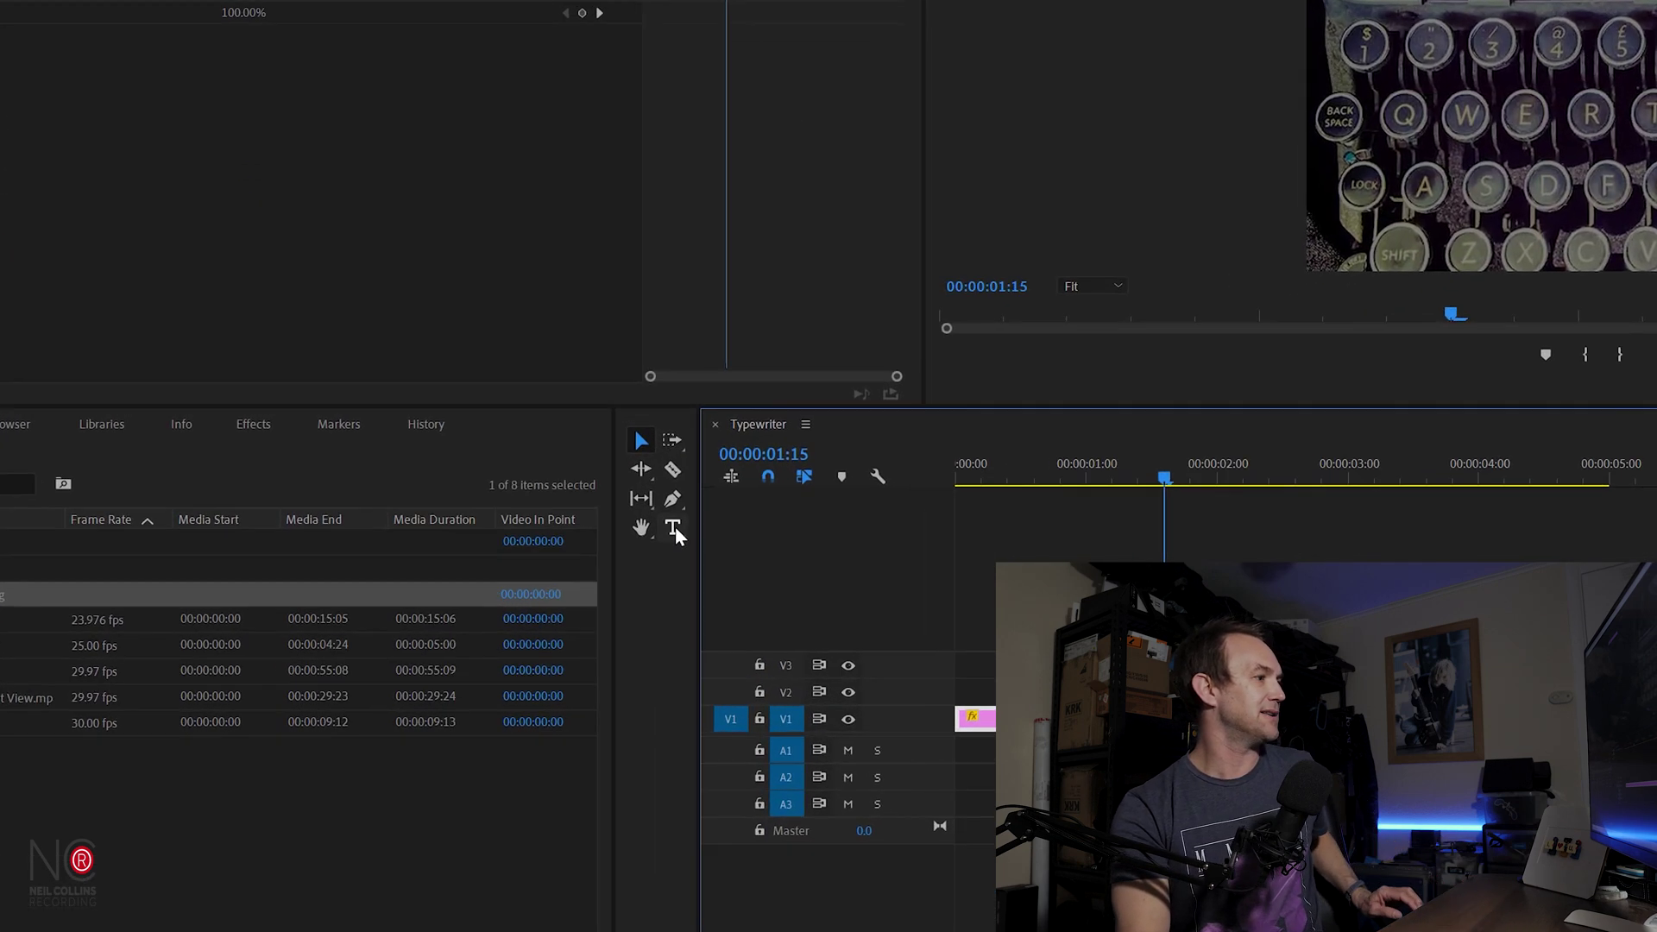
# Add the text "typewriter" over the typewriter image at 00:00:01:15
pyautogui.click(522, 602)
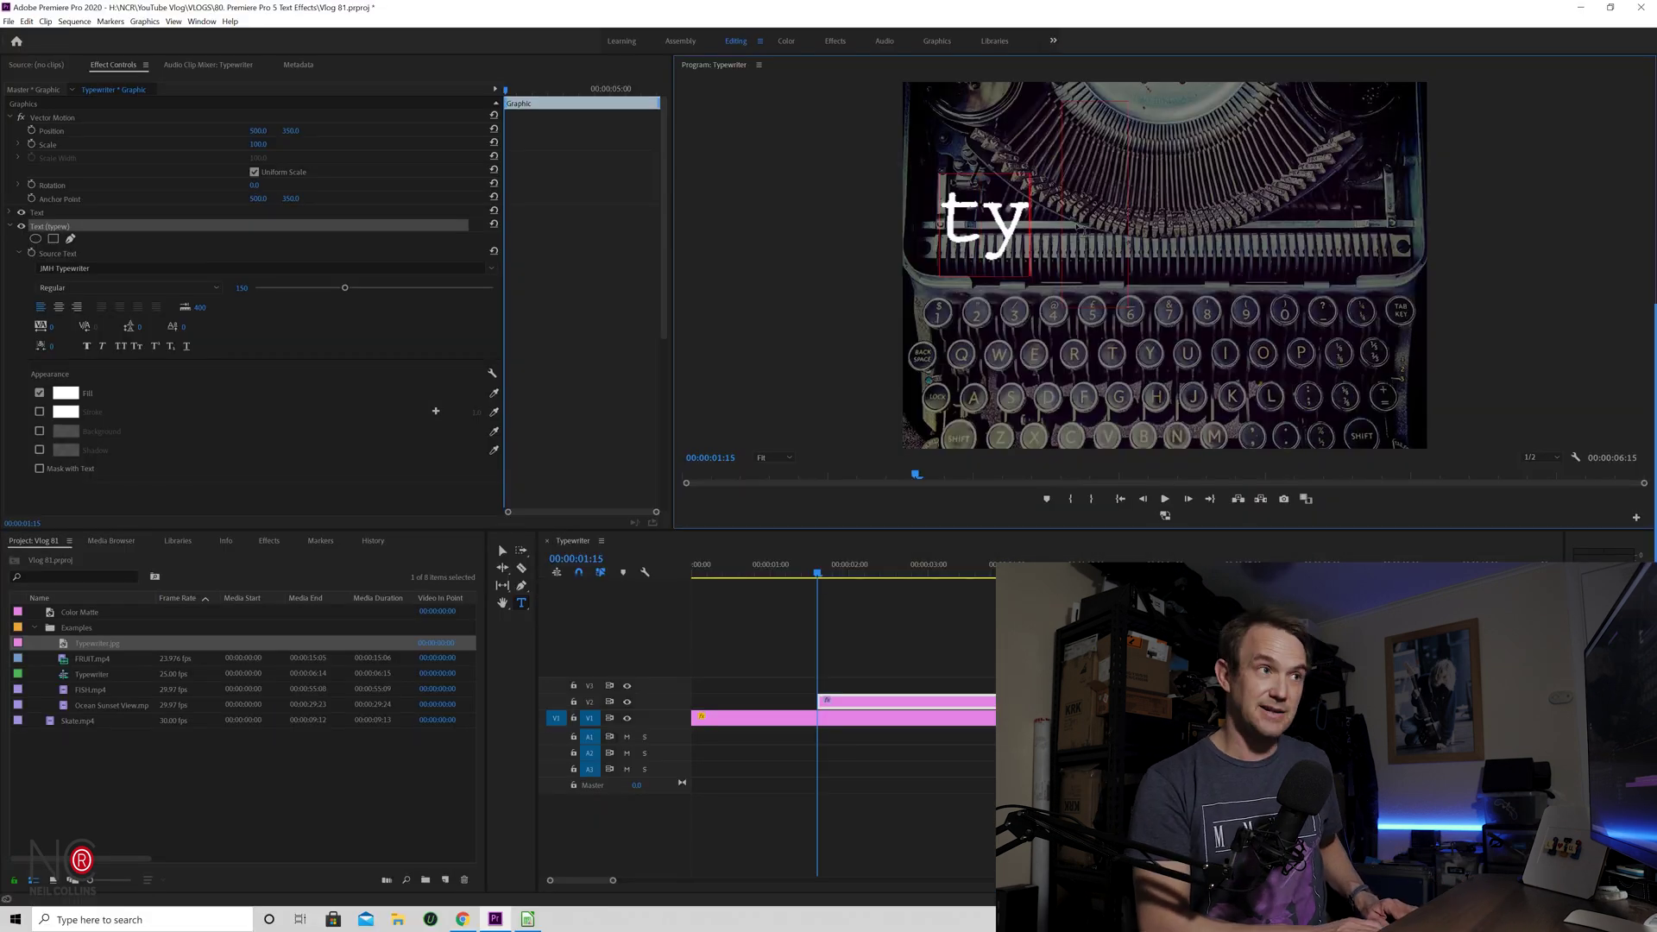
pyautogui.write('p')
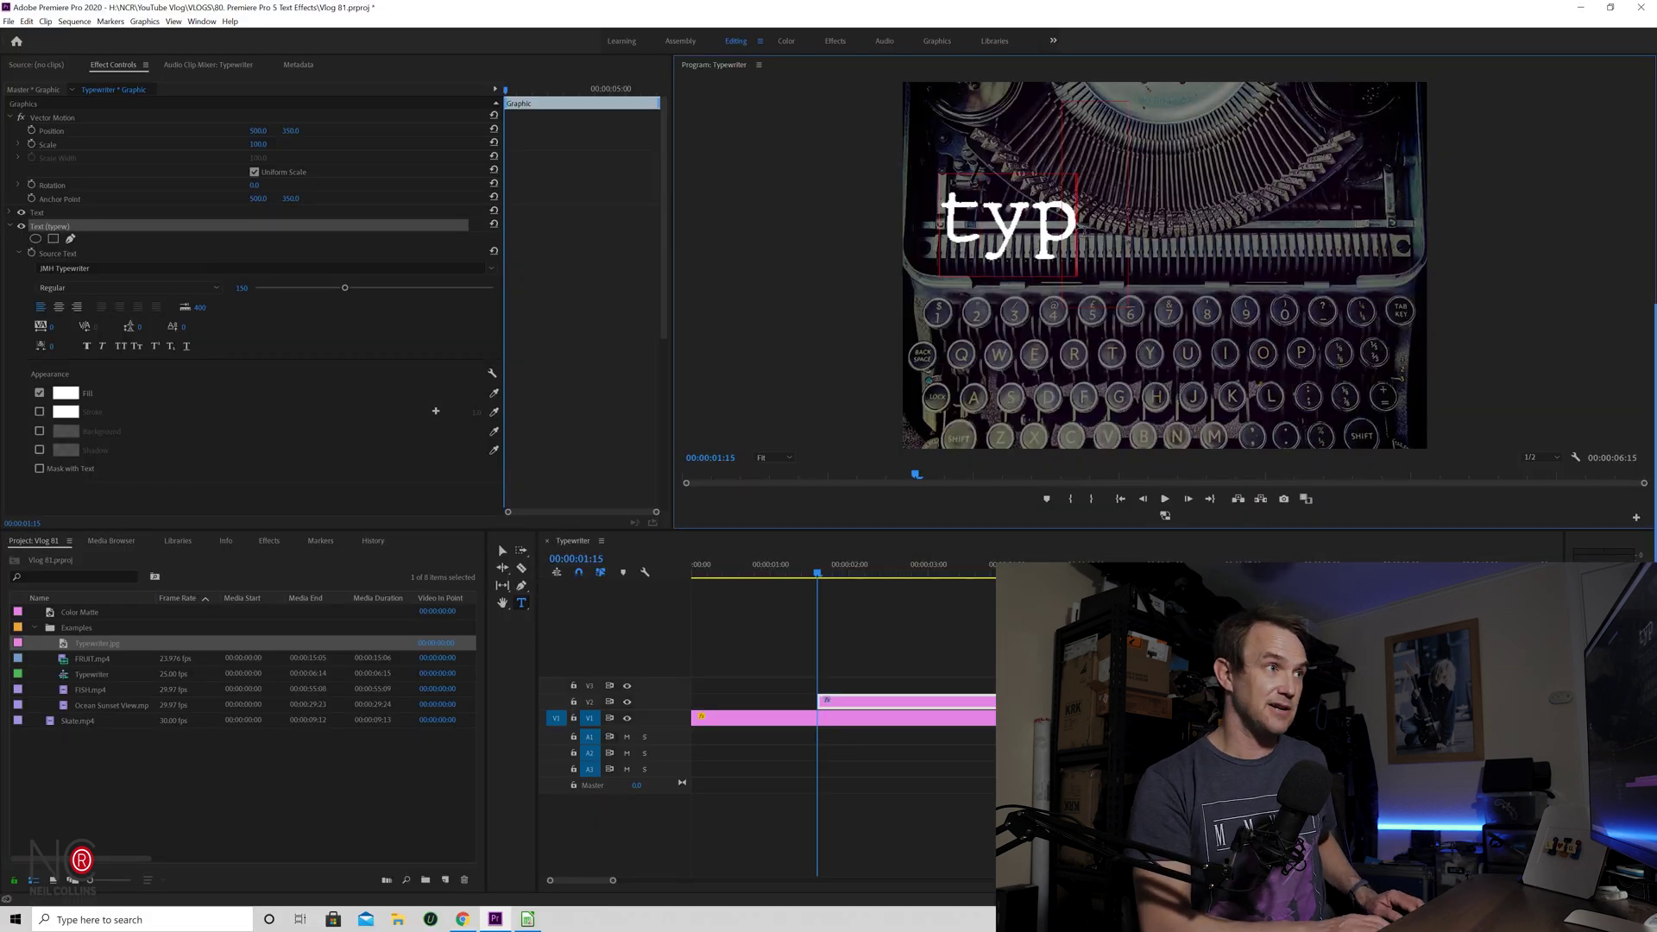
pyautogui.write('ewriter')
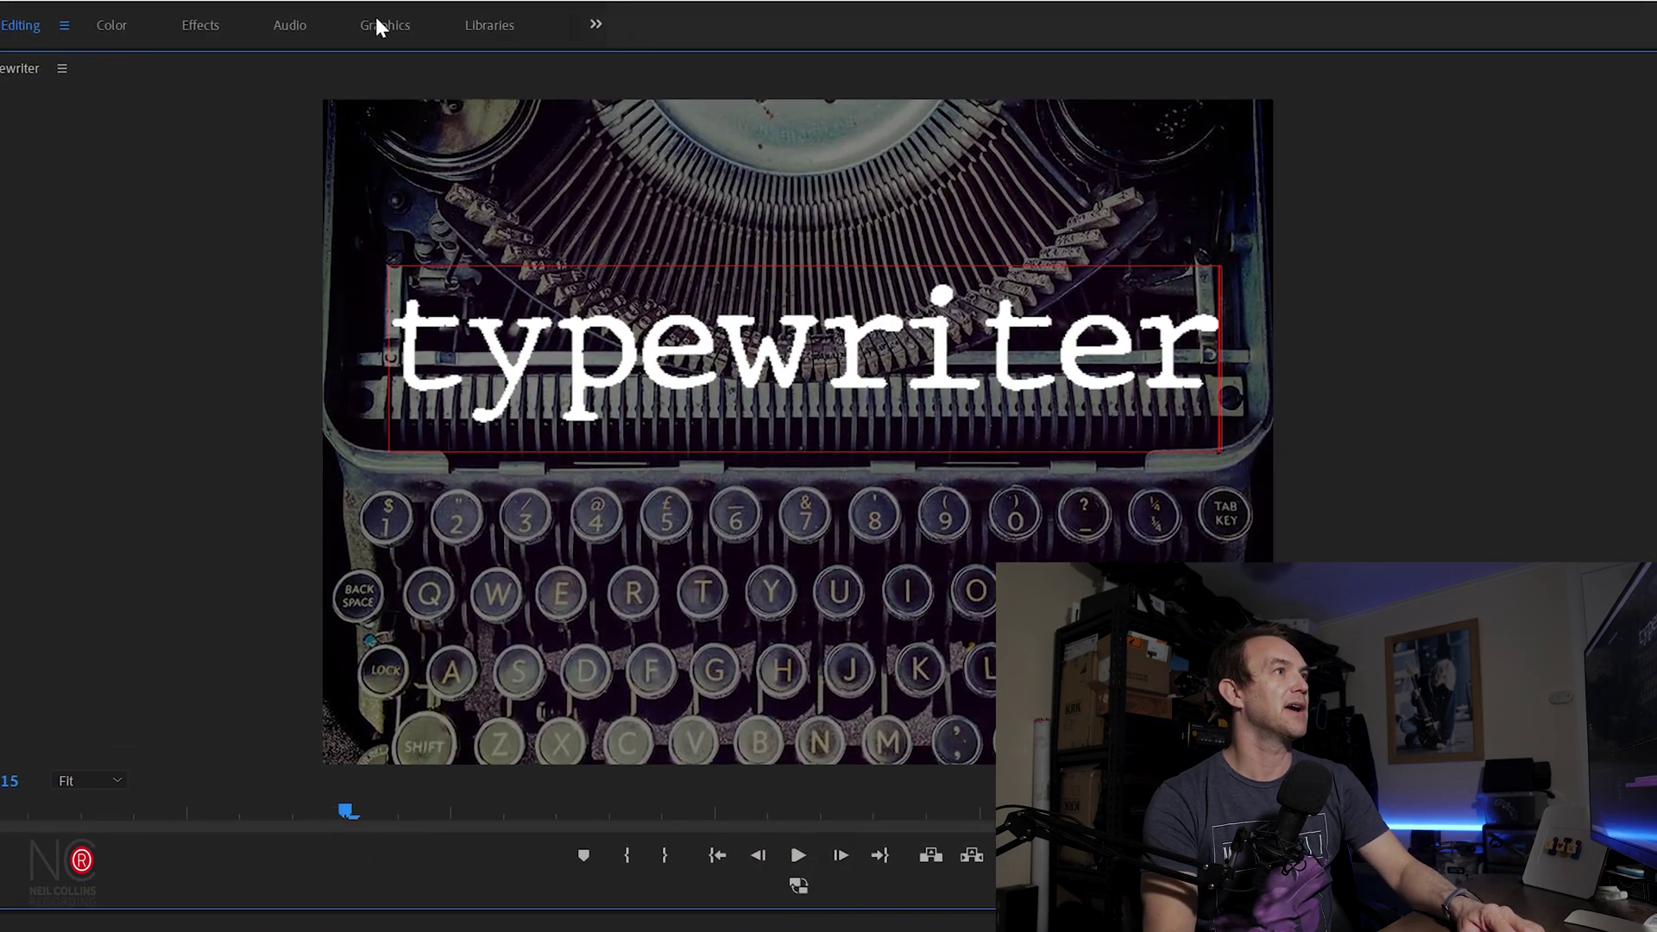
# Centre the "typewriter" text vertically and horizontally in the frame and move its clip on track V2 to the sequence start
pyautogui.click(380, 26)
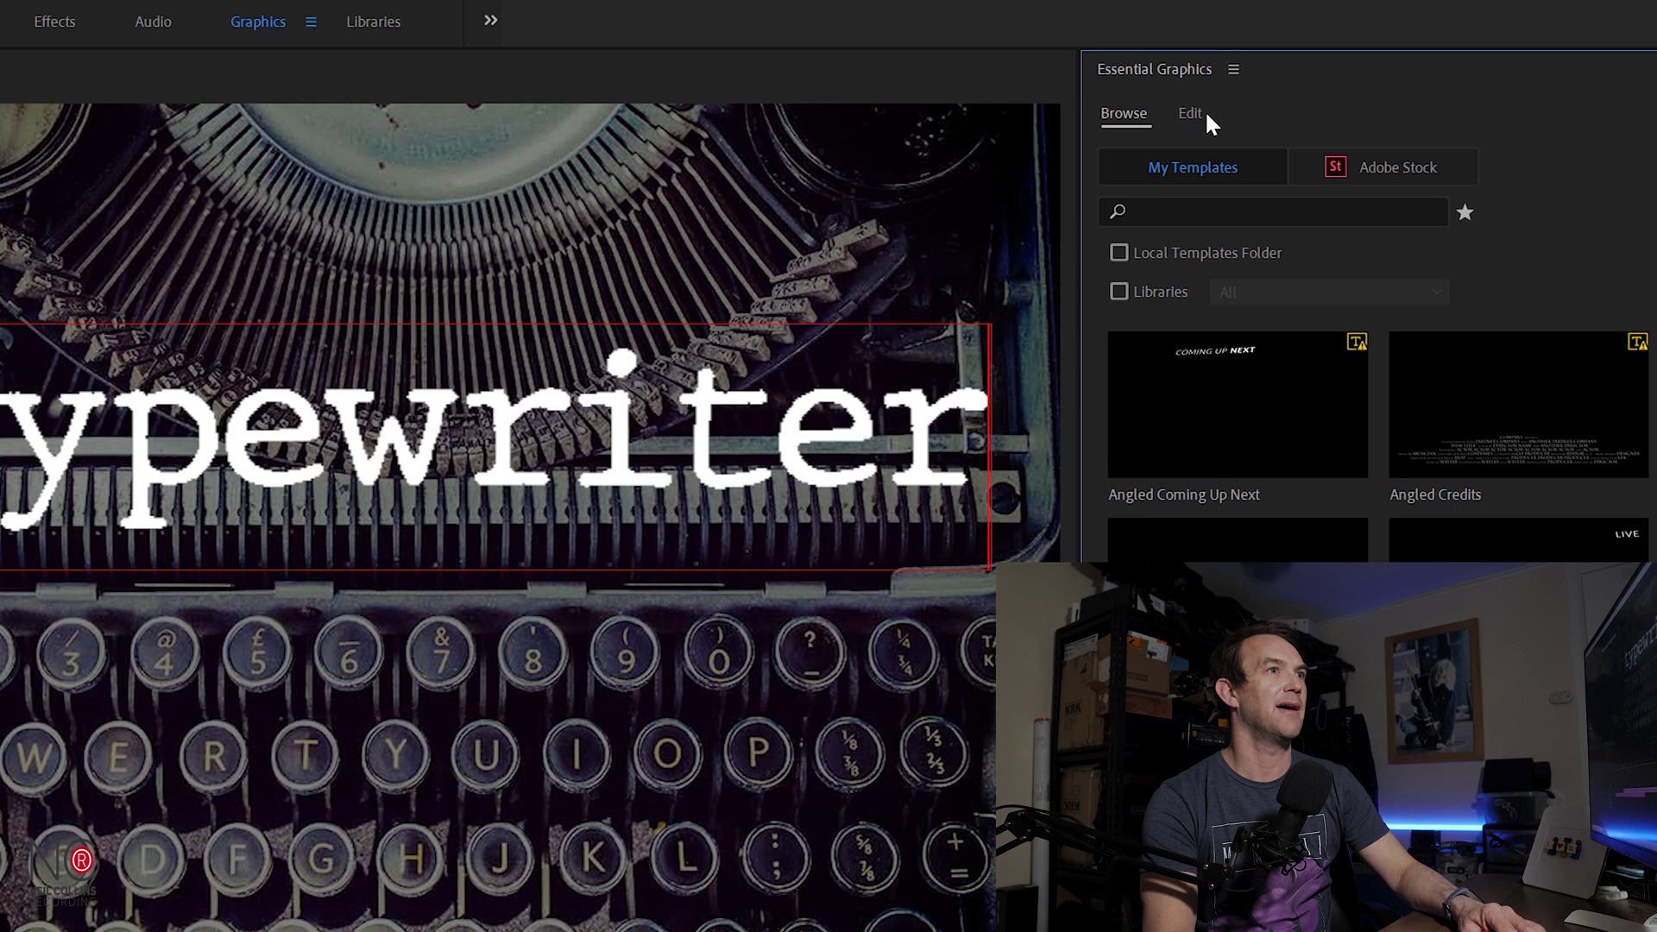
pyautogui.click(1192, 116)
pyautogui.click(1121, 413)
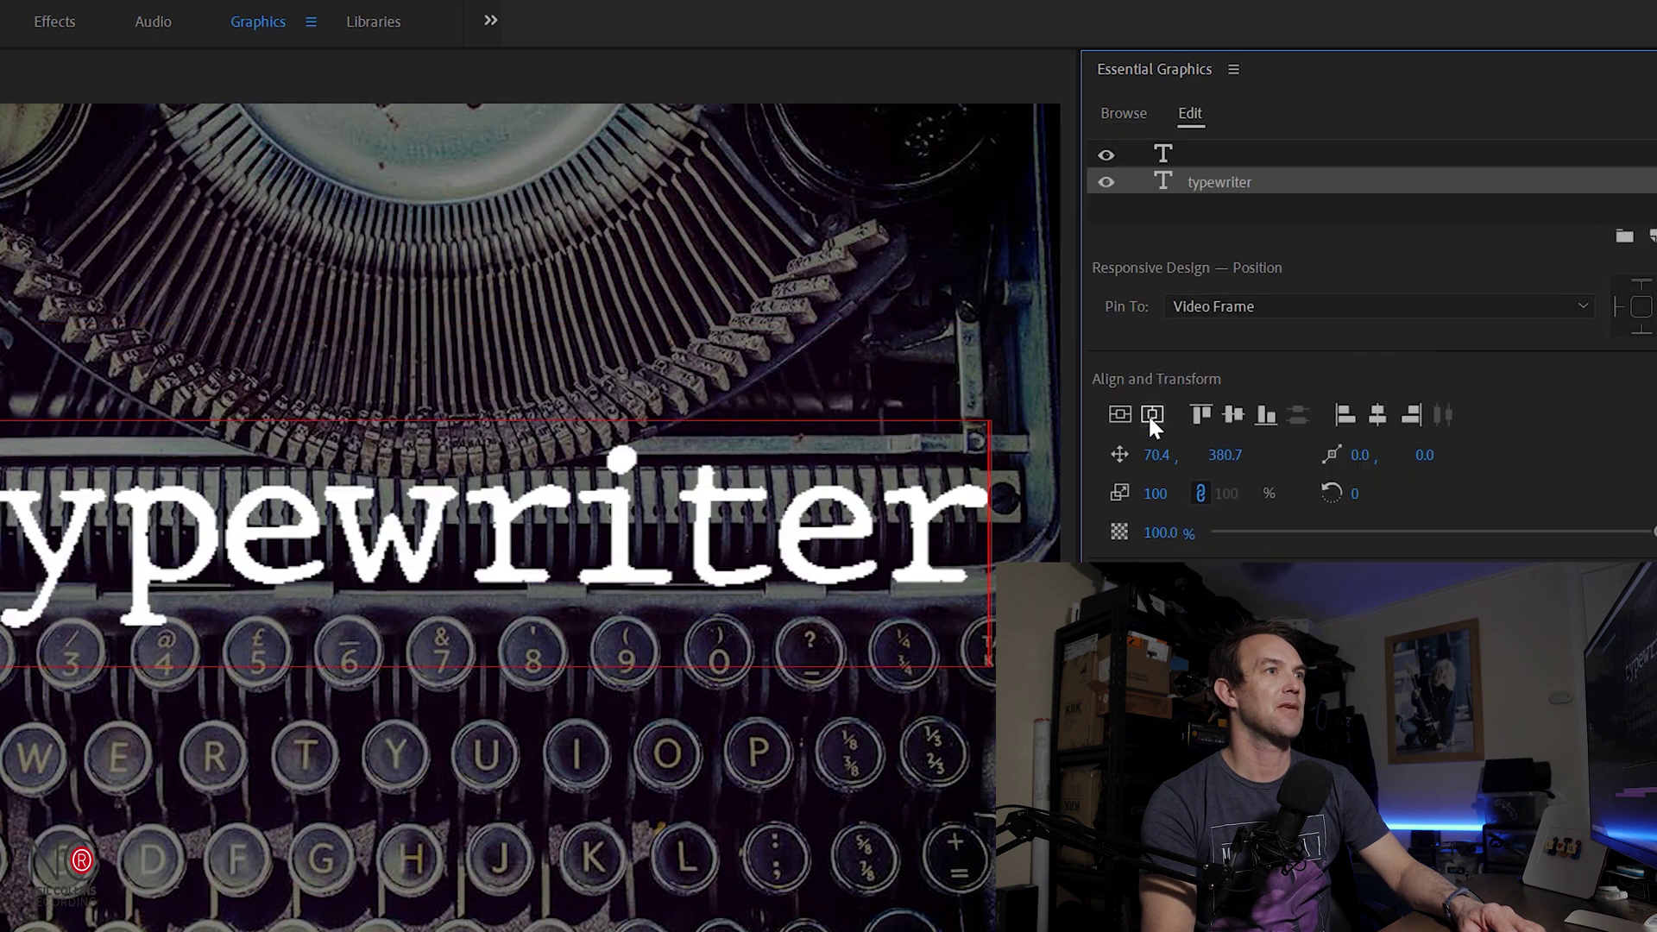
pyautogui.click(1151, 413)
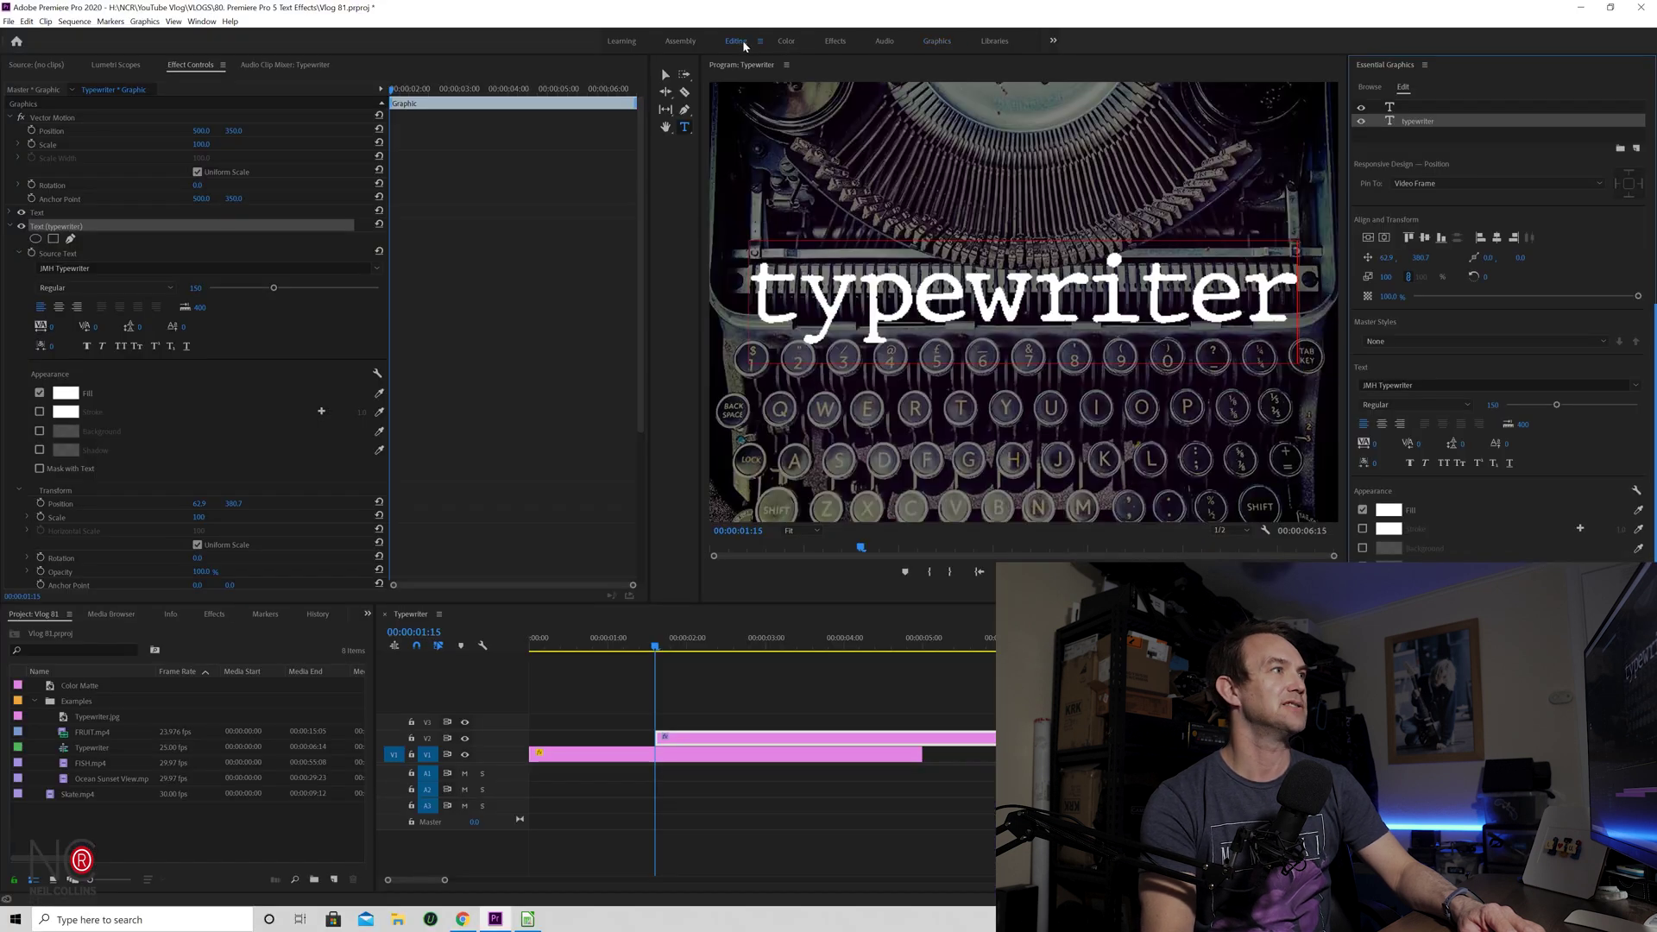
pyautogui.click(738, 41)
pyautogui.moveTo(921, 706); pyautogui.dragTo(851, 707)
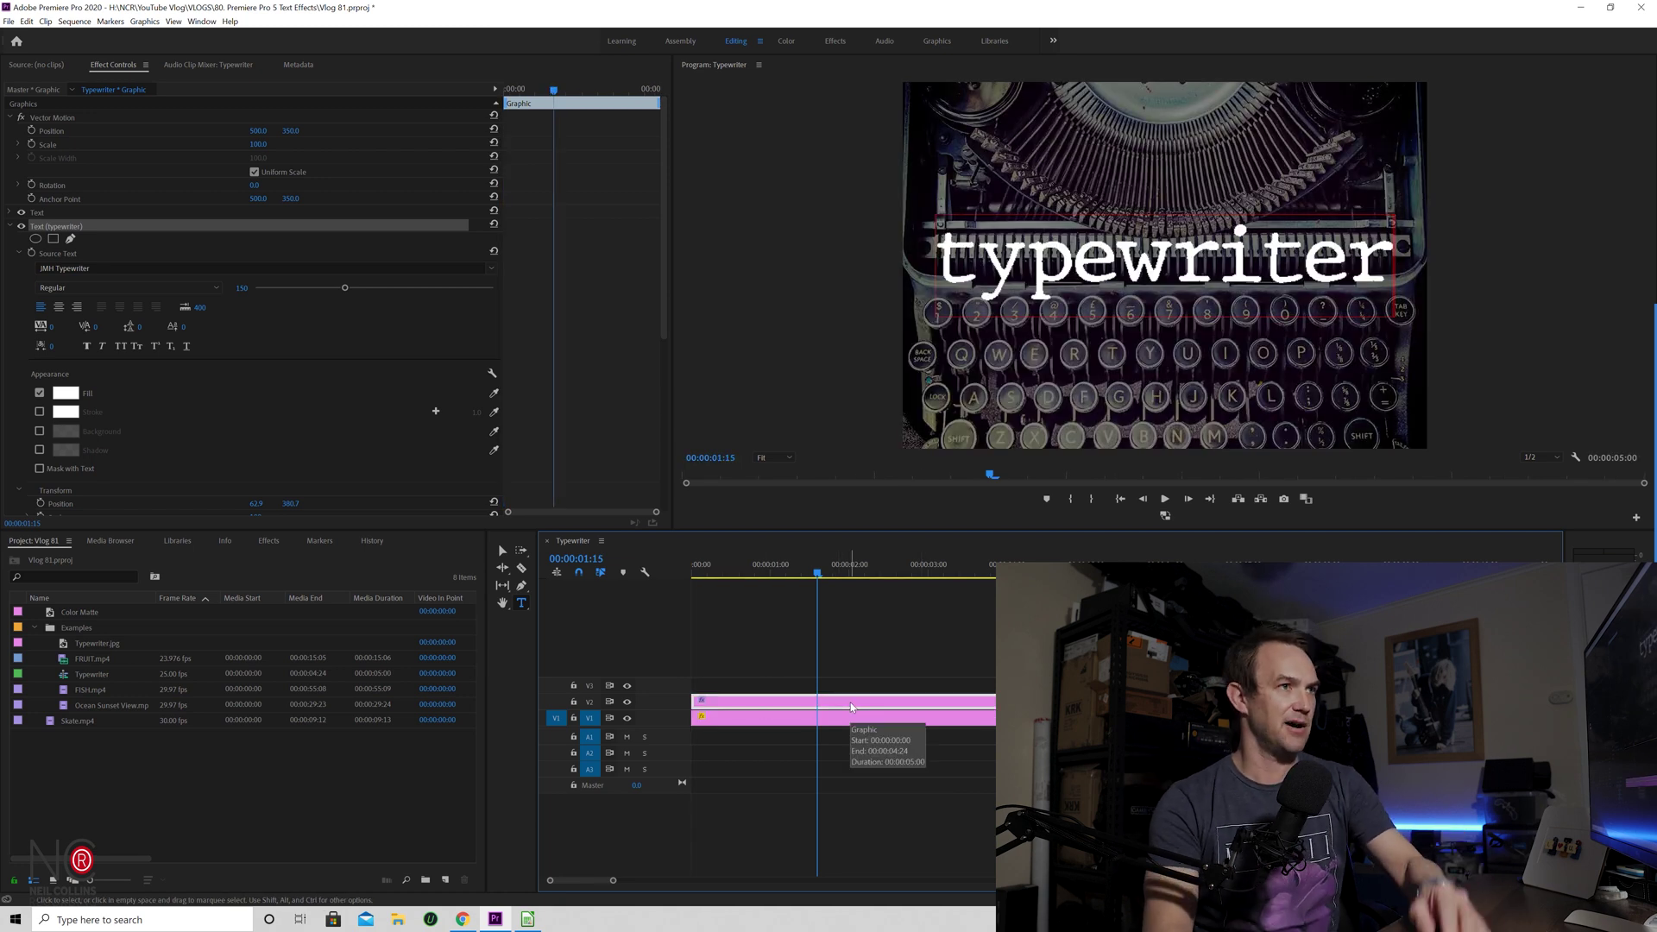
# Search the effects for "line" and apply Linear Wipe to the "typewriter" text clip
pyautogui.click(9, 226)
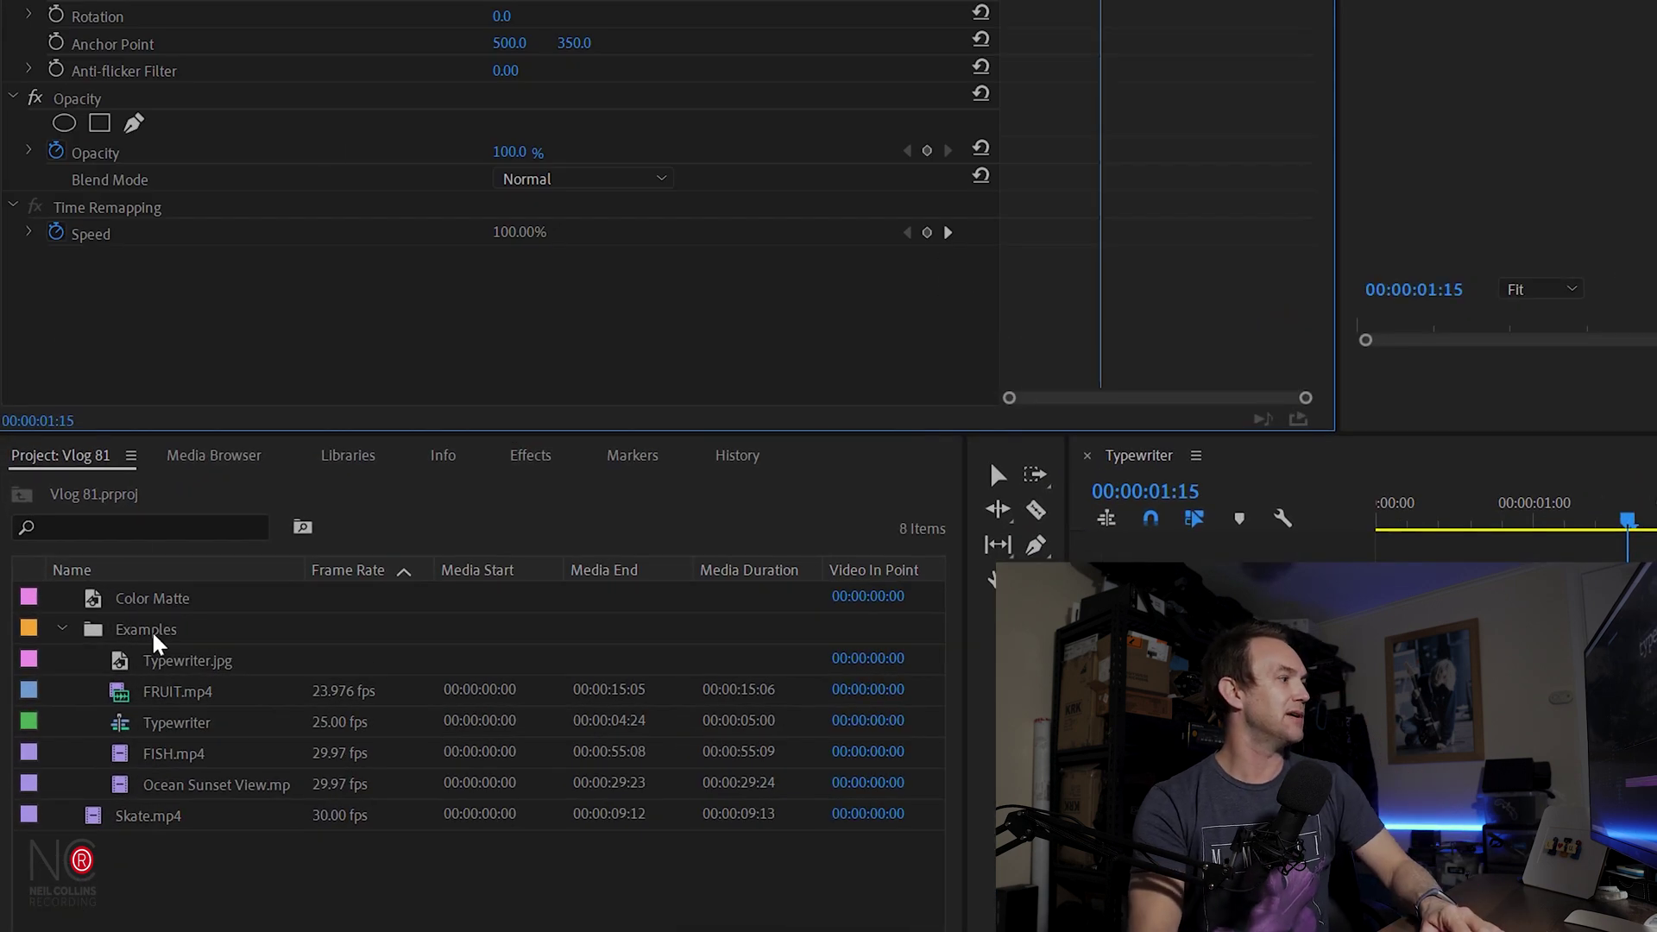
pyautogui.click(535, 457)
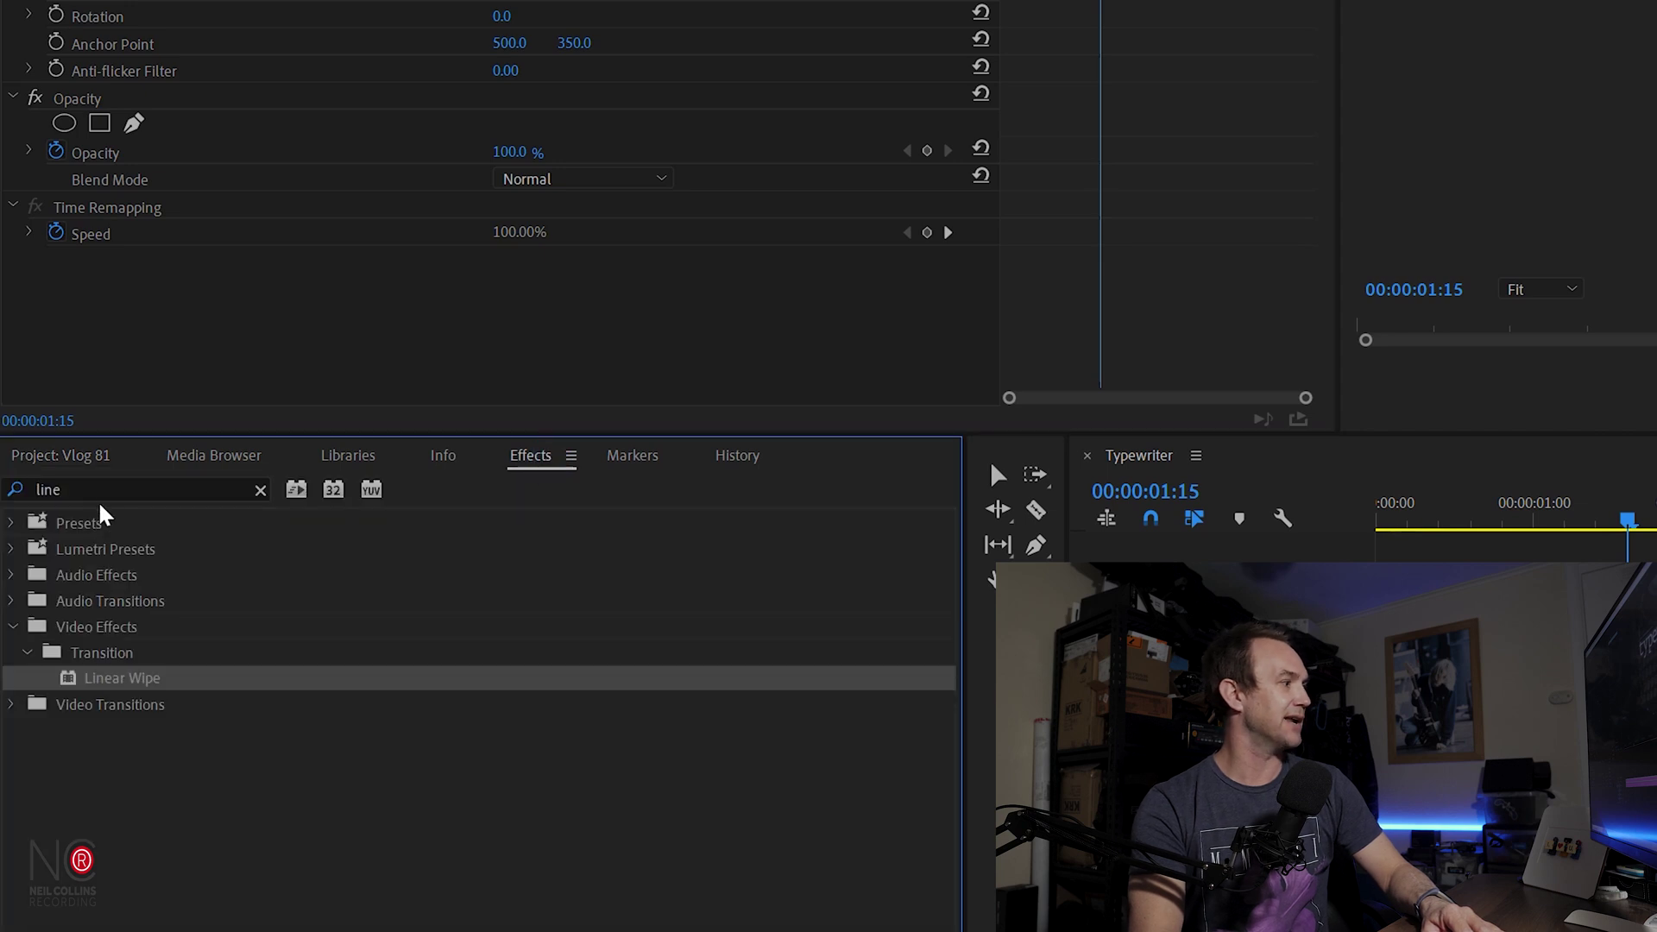
pyautogui.moveTo(147, 684); pyautogui.dragTo(246, 338)
pyautogui.scroll(-1, 257, 272)
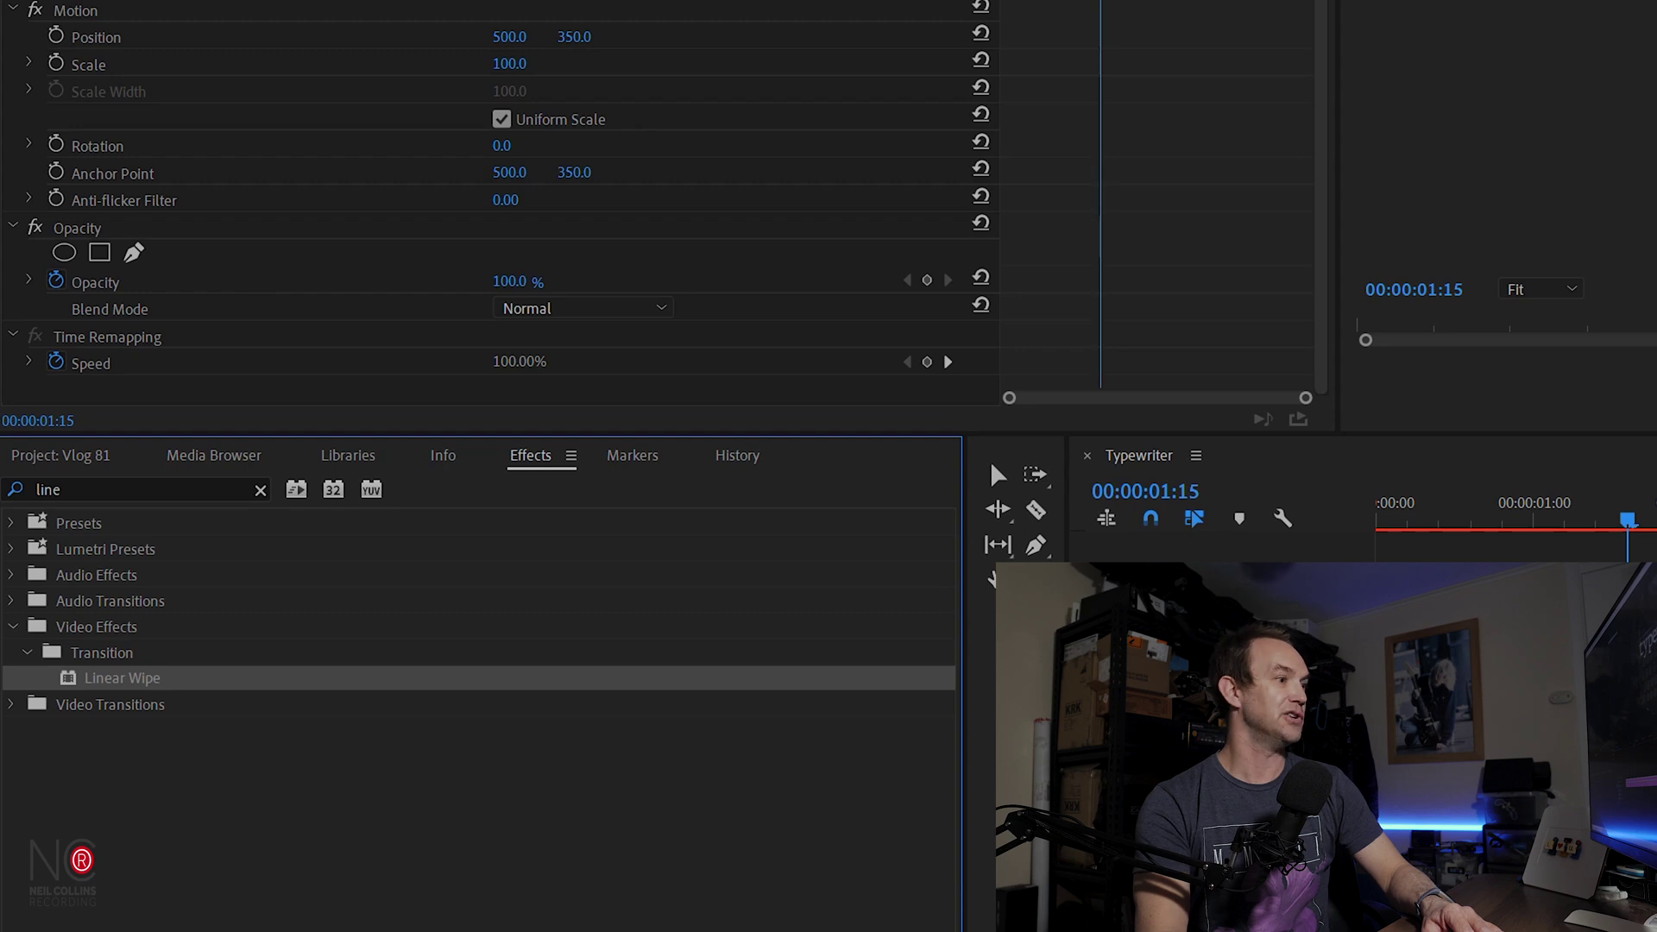
# Cut the "typewriter" text clip on track V2 into short segments of uneven length across about its first three seconds
pyautogui.press('c')
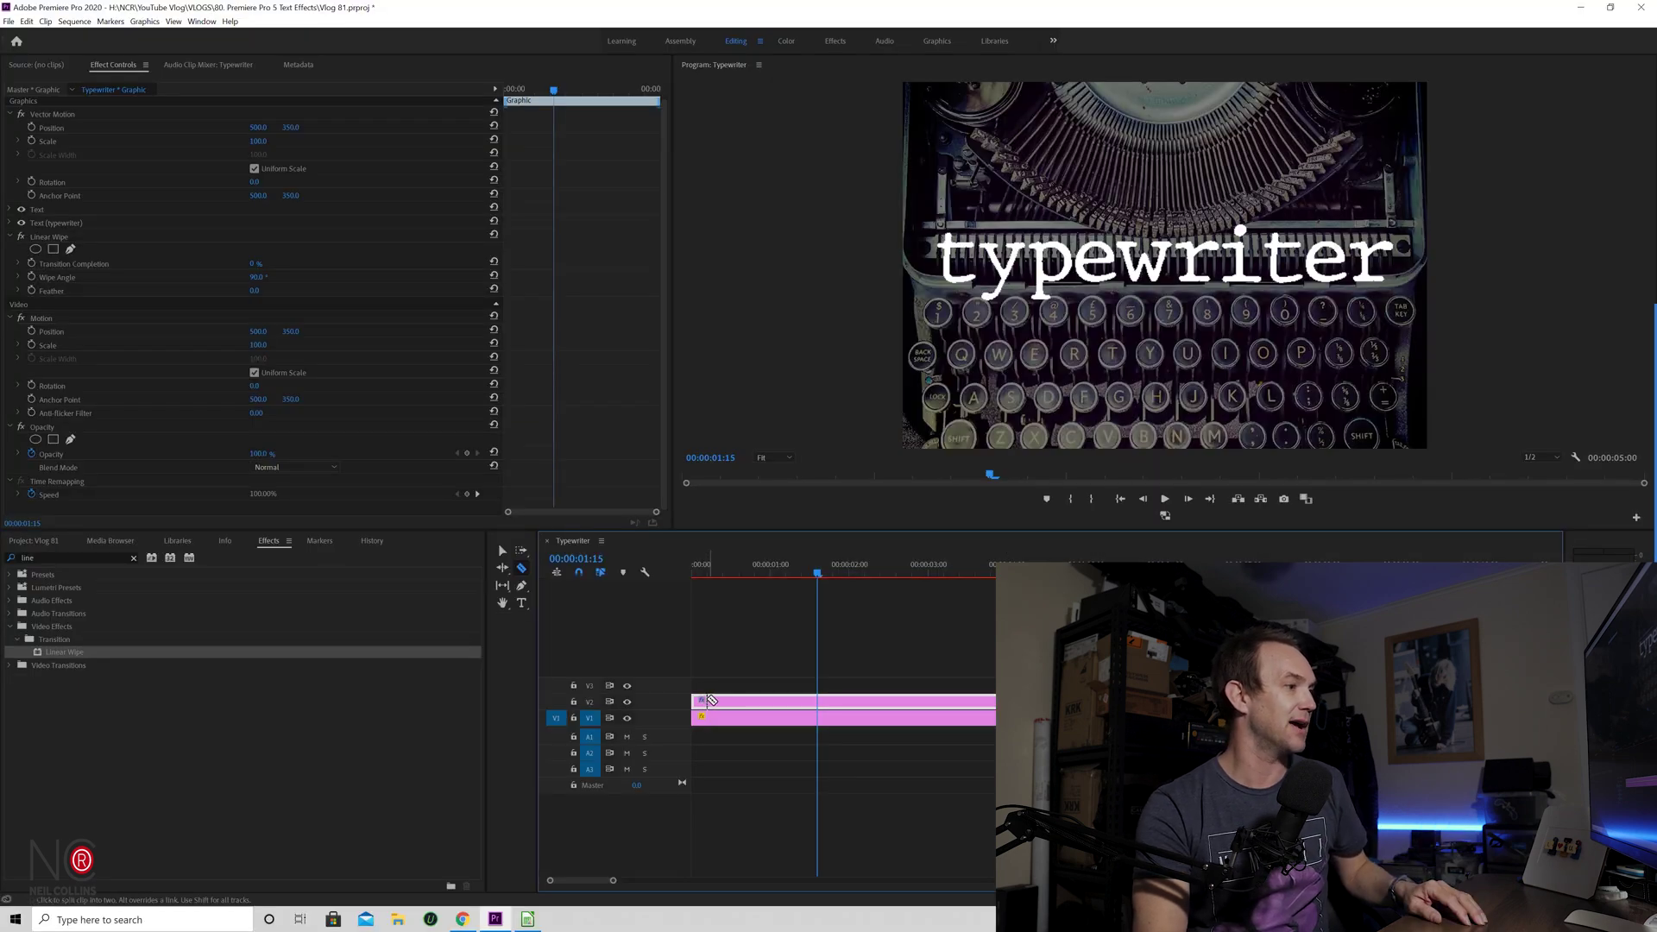
pyautogui.click(706, 701)
pyautogui.click(735, 701)
pyautogui.click(743, 701)
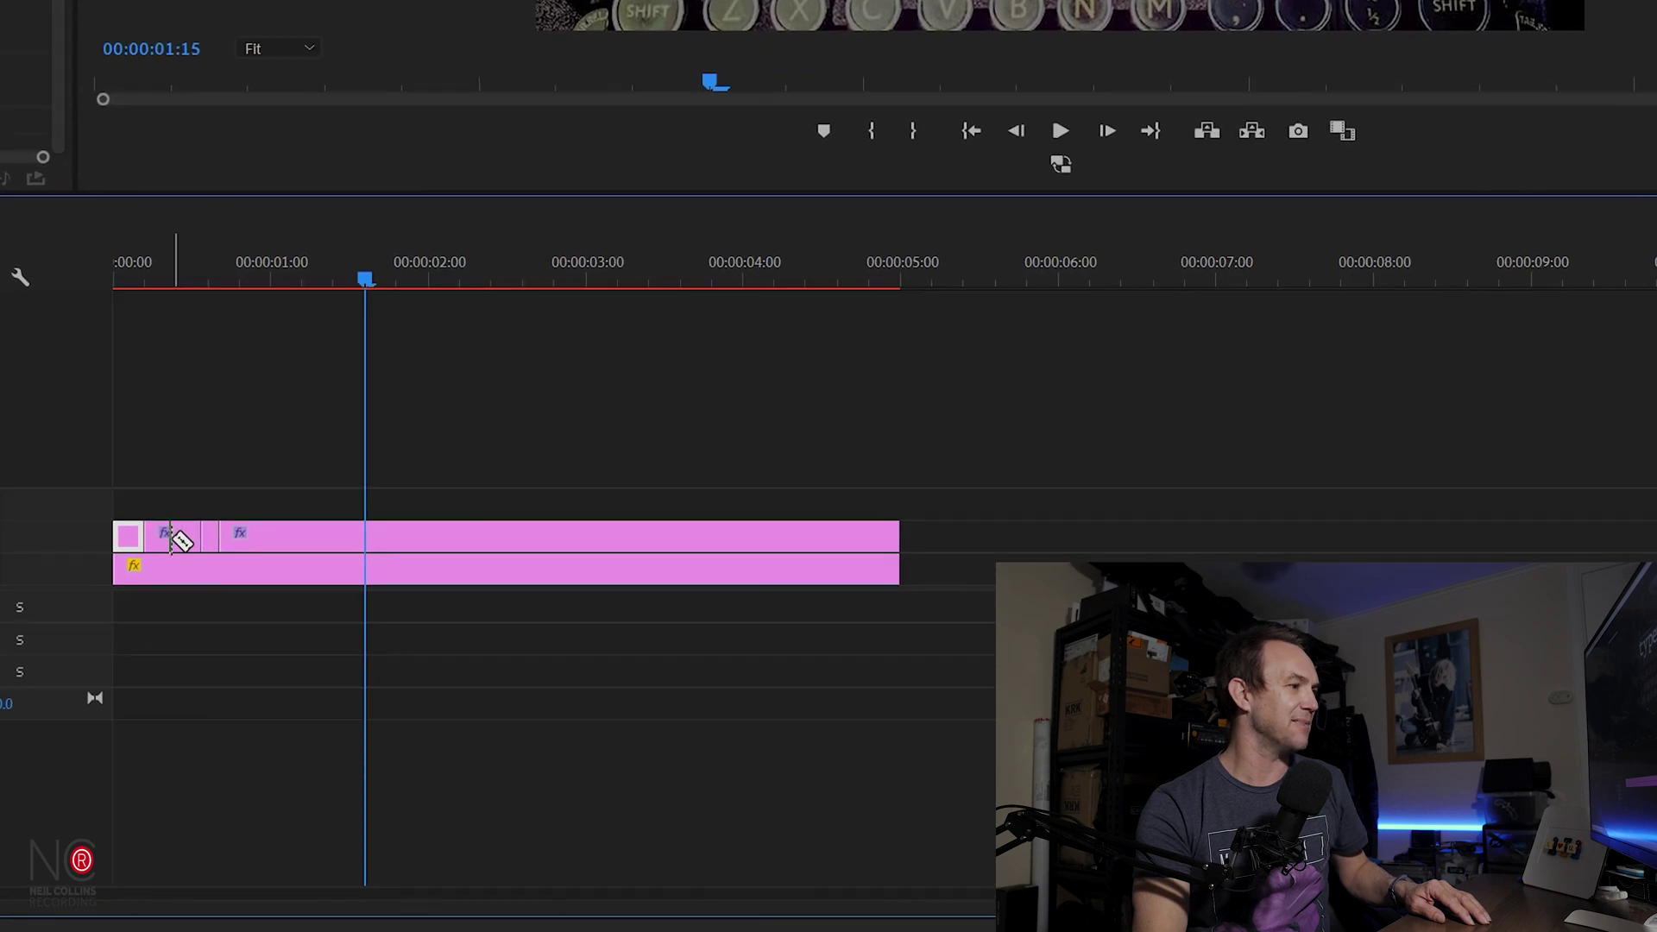
pyautogui.click(267, 535)
pyautogui.click(295, 535)
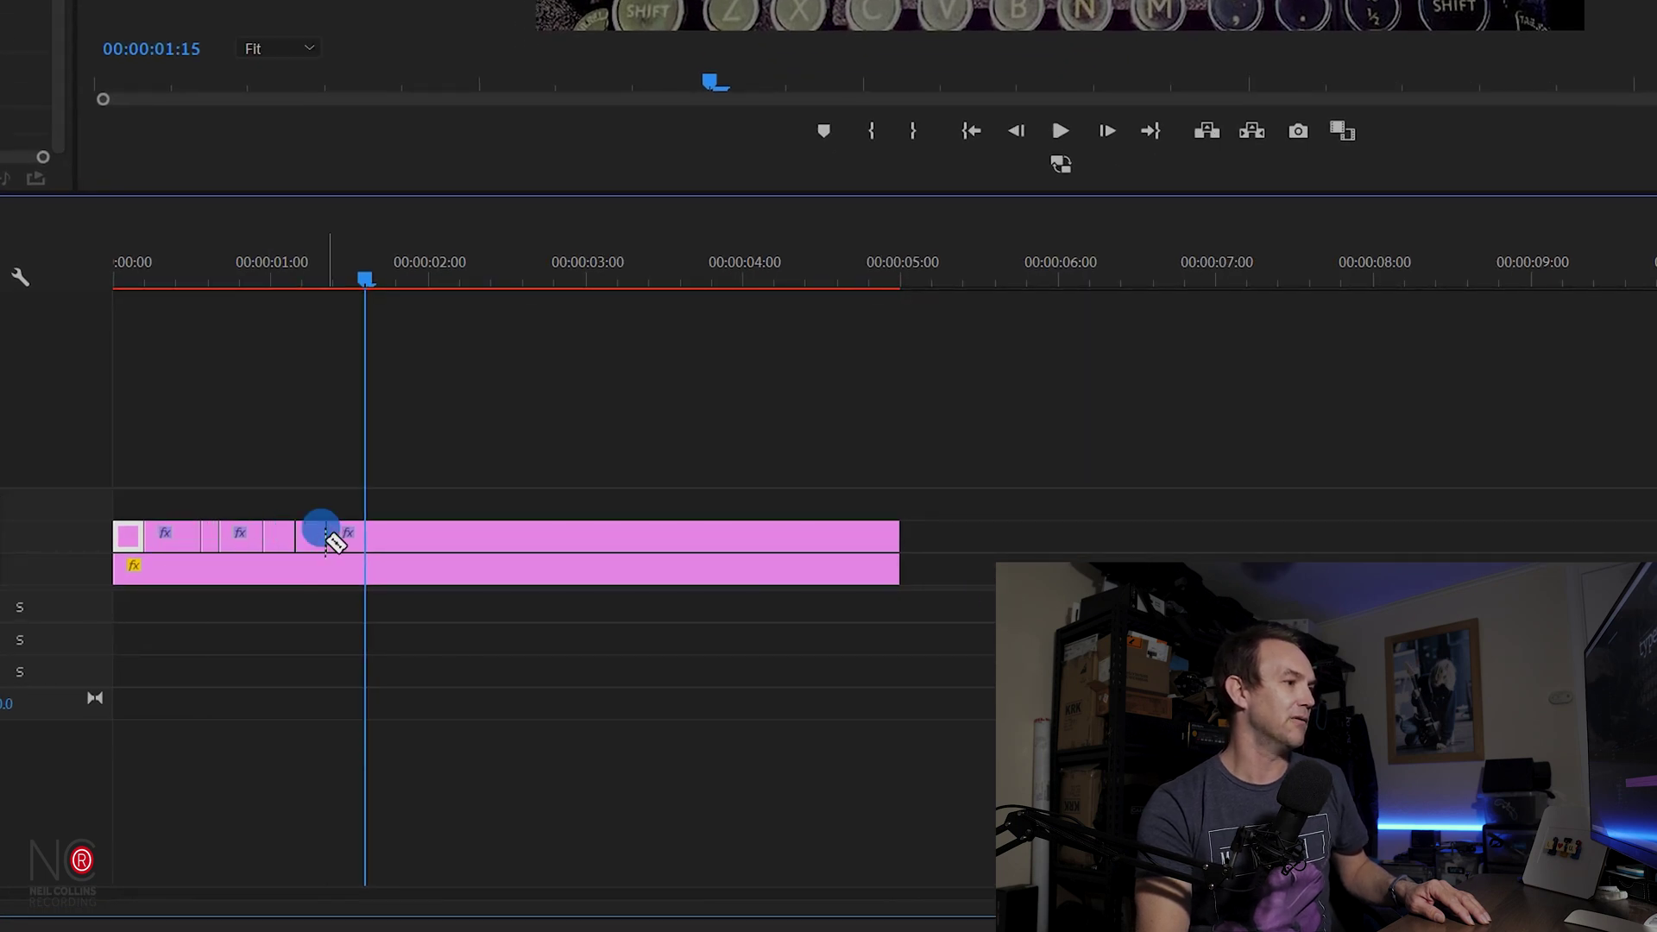
pyautogui.click(346, 535)
pyautogui.click(416, 535)
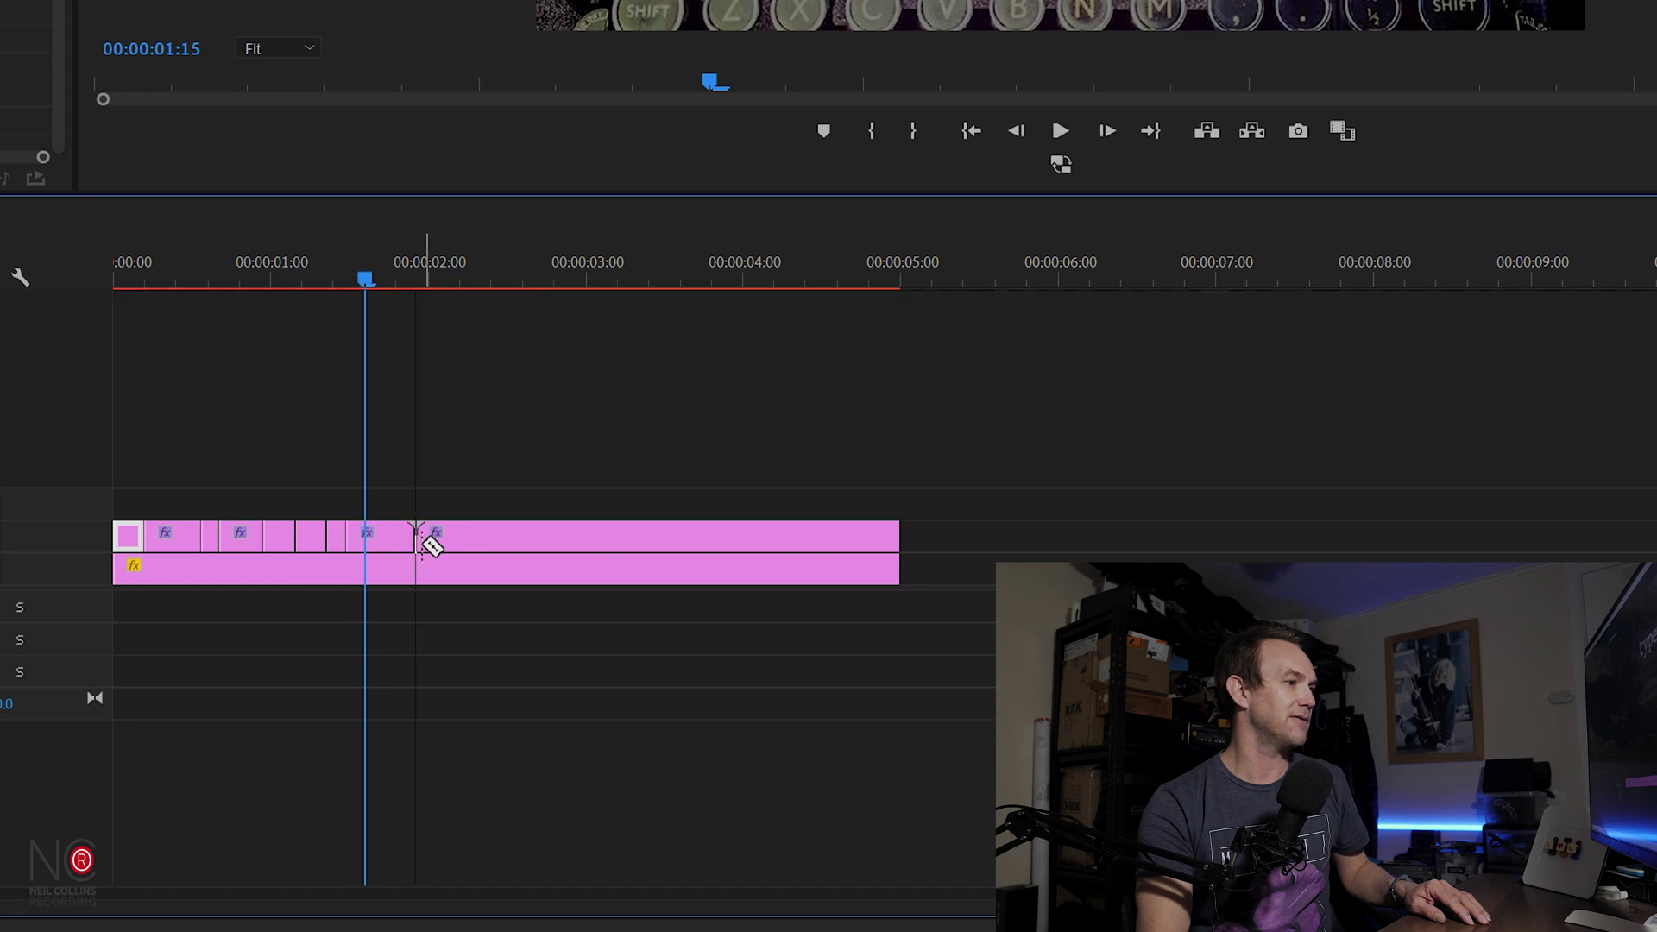
pyautogui.click(427, 535)
pyautogui.click(478, 535)
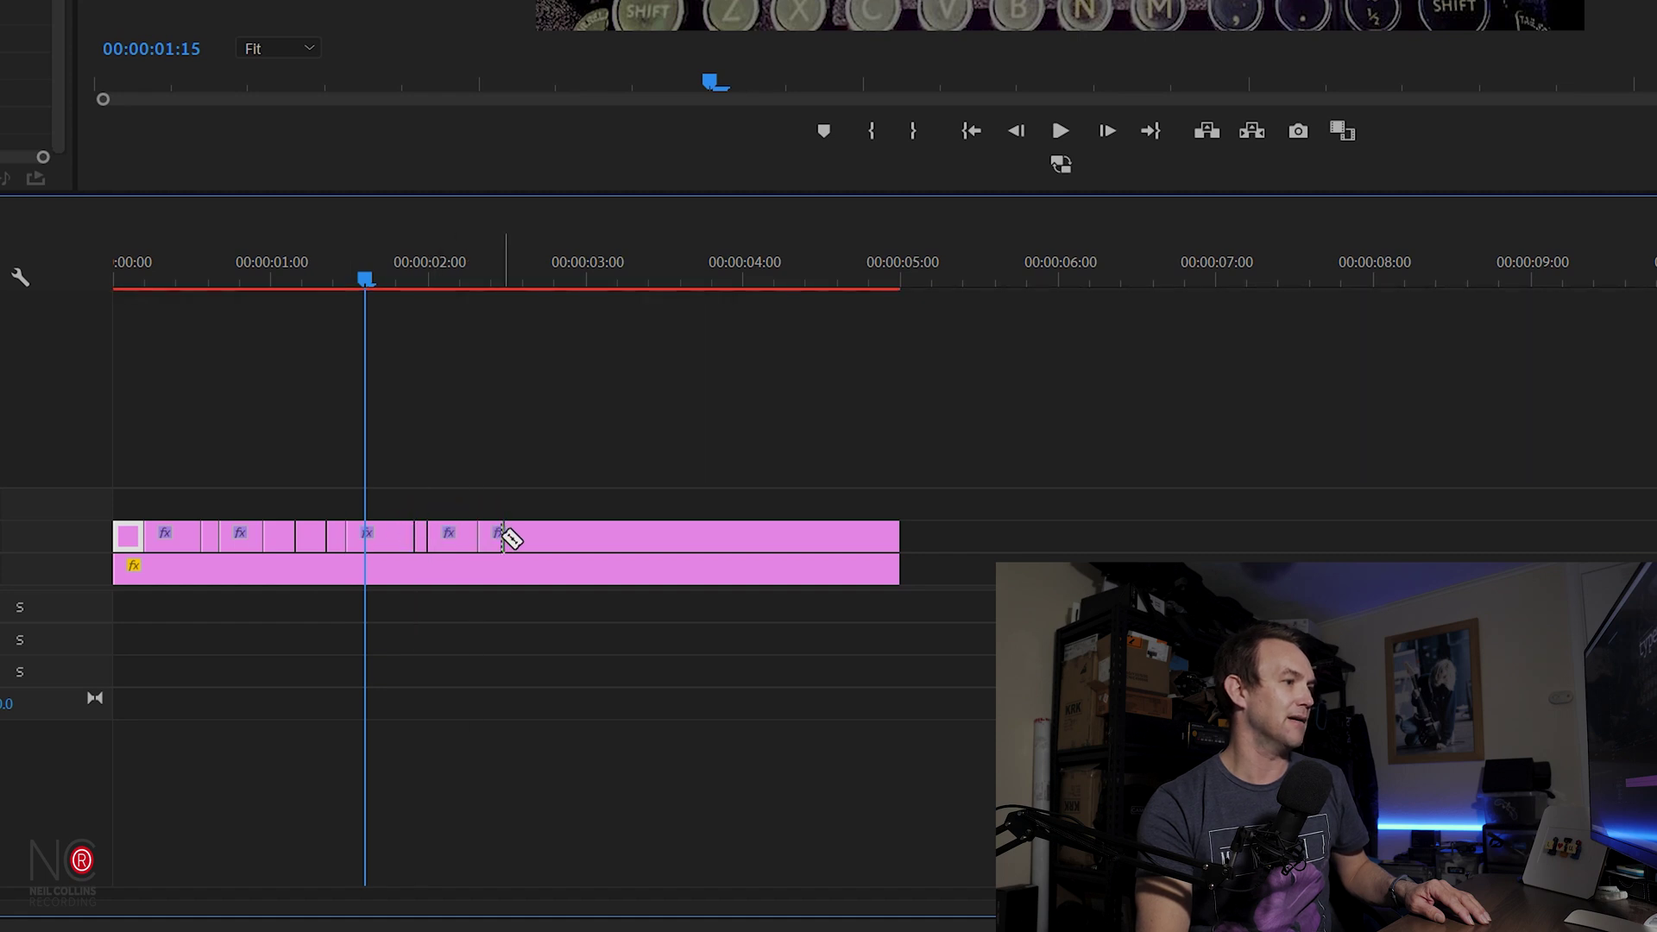
pyautogui.click(492, 535)
pyautogui.click(571, 535)
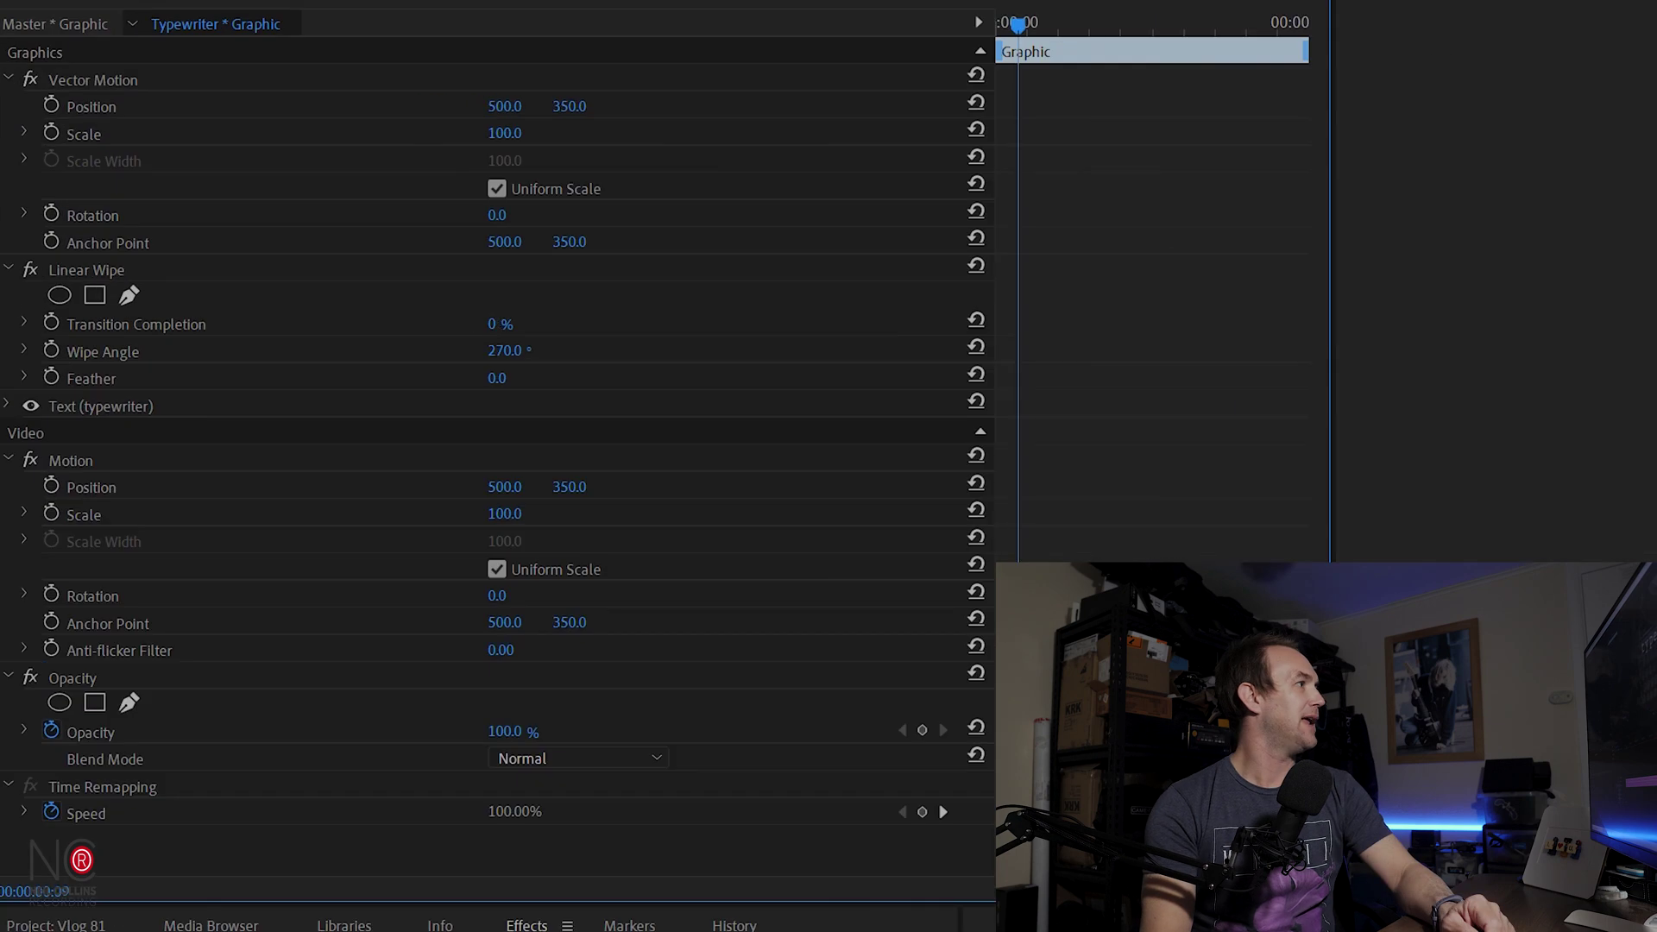
# Vary the Linear Wipe's Transition Completion to test the letter reveal and bring it to 11%, just before the text starts disappearing
pyautogui.click(503, 324)
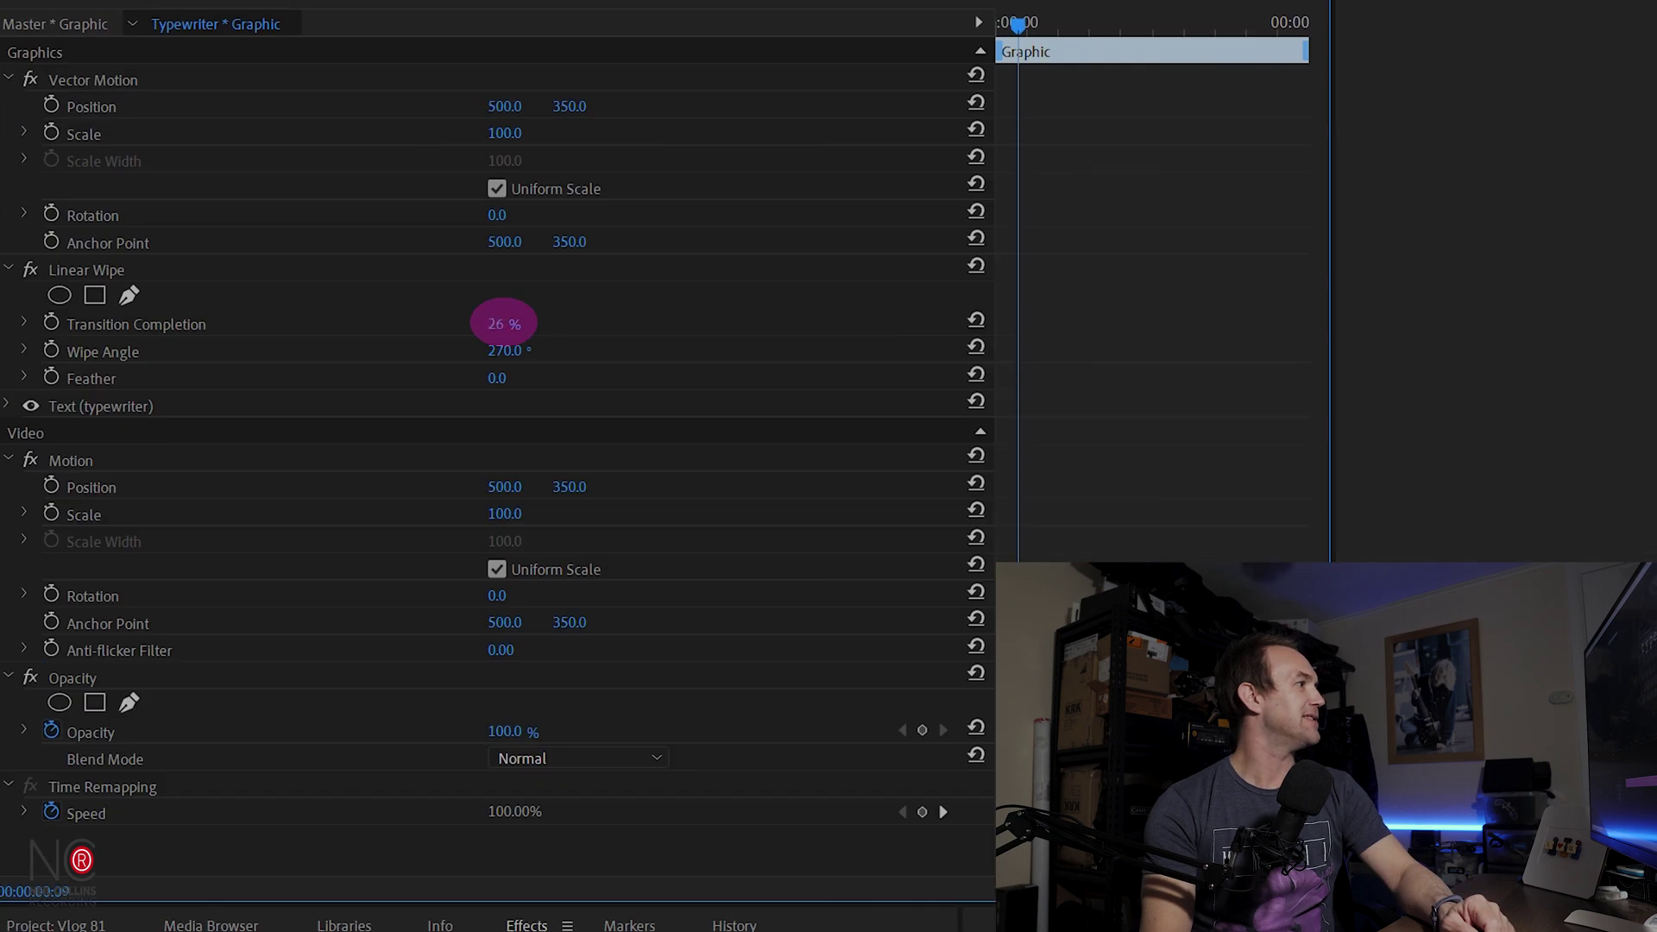
pyautogui.moveTo(503, 324); pyautogui.dragTo(506, 324)
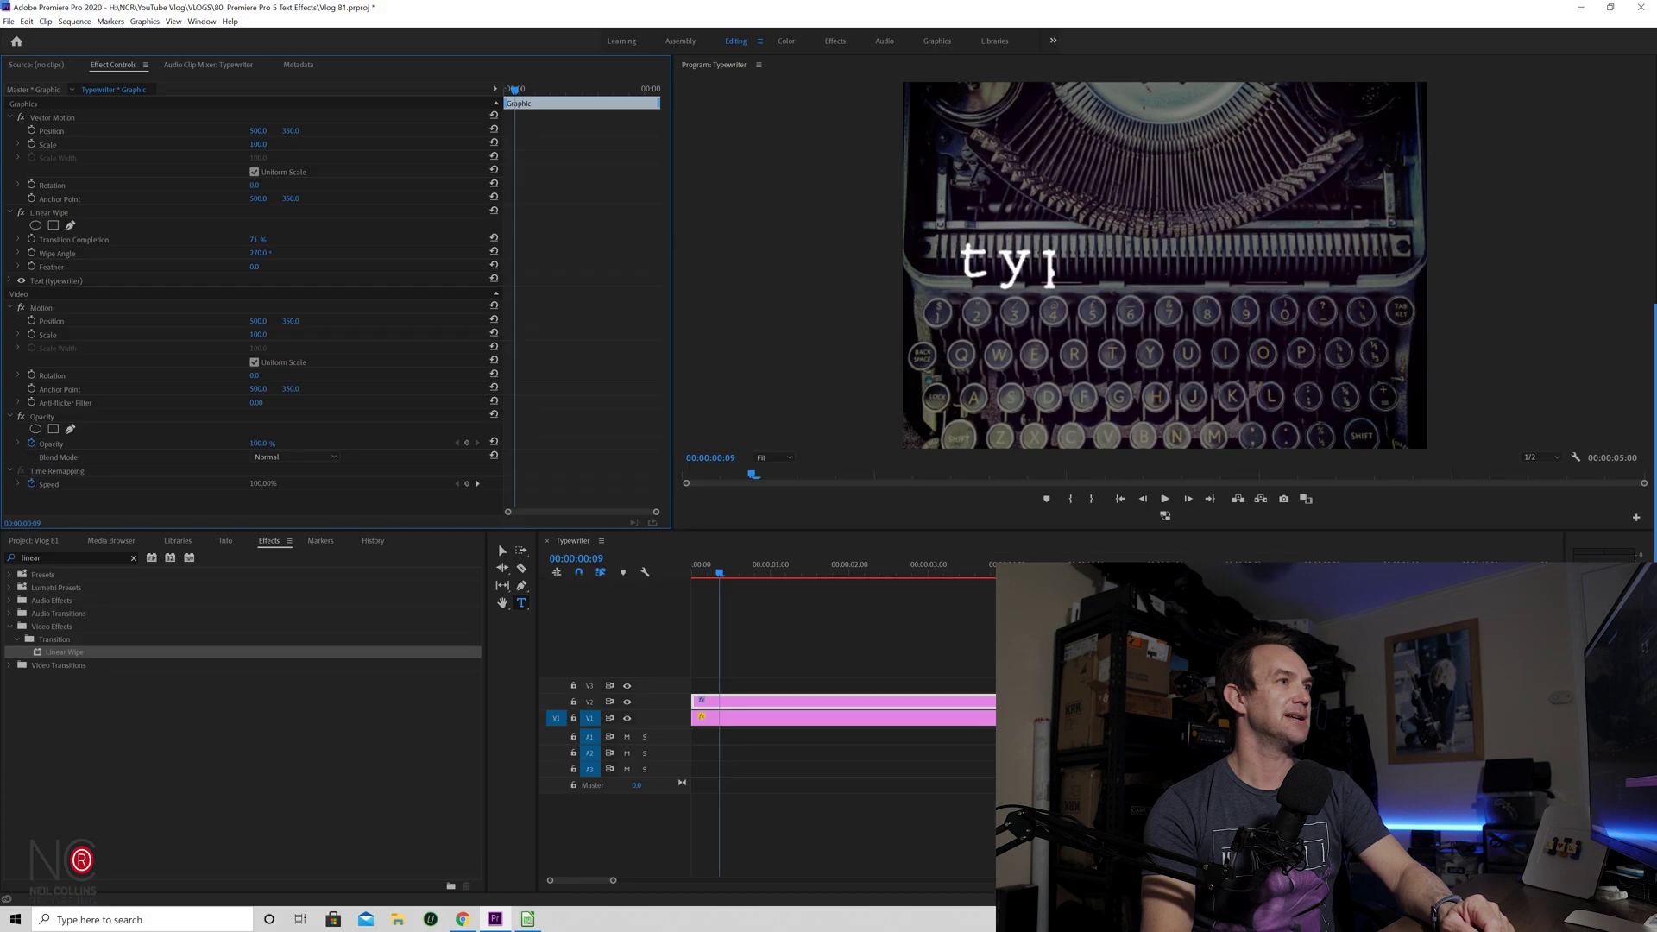
pyautogui.moveTo(257, 239); pyautogui.dragTo(217, 239)
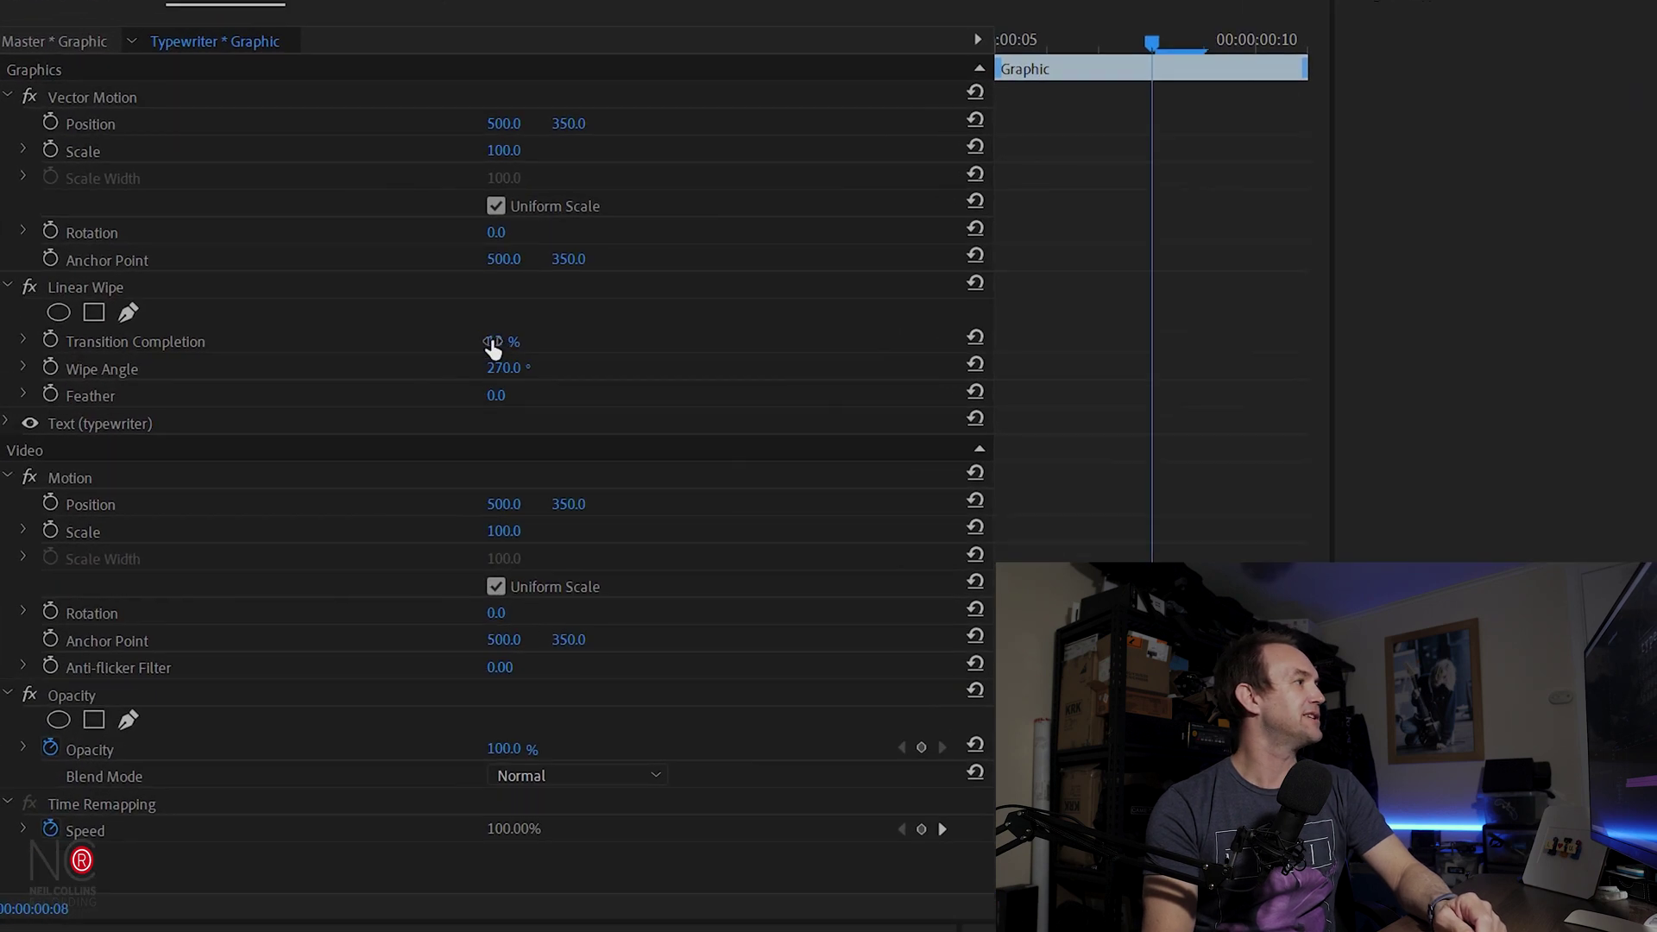
# Adjust Transition Completion on the first two visible text segments to show only "t" and "ty", using 75% for "ty"
pyautogui.moveTo(493, 346); pyautogui.dragTo(499, 341)
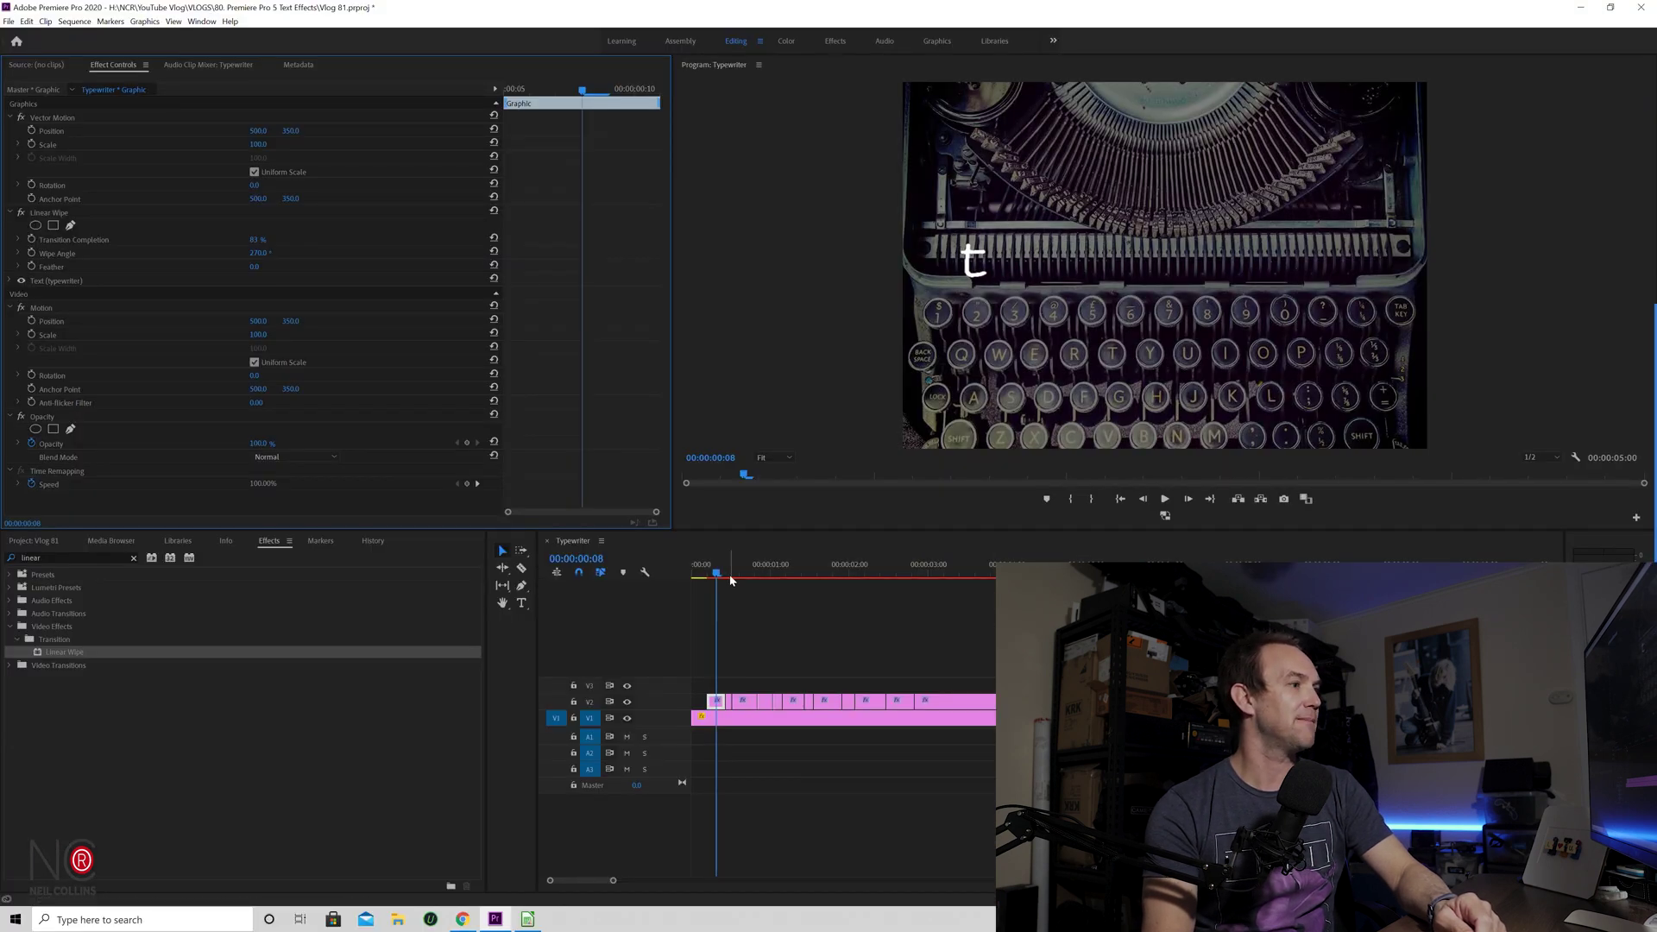
pyautogui.click(724, 573)
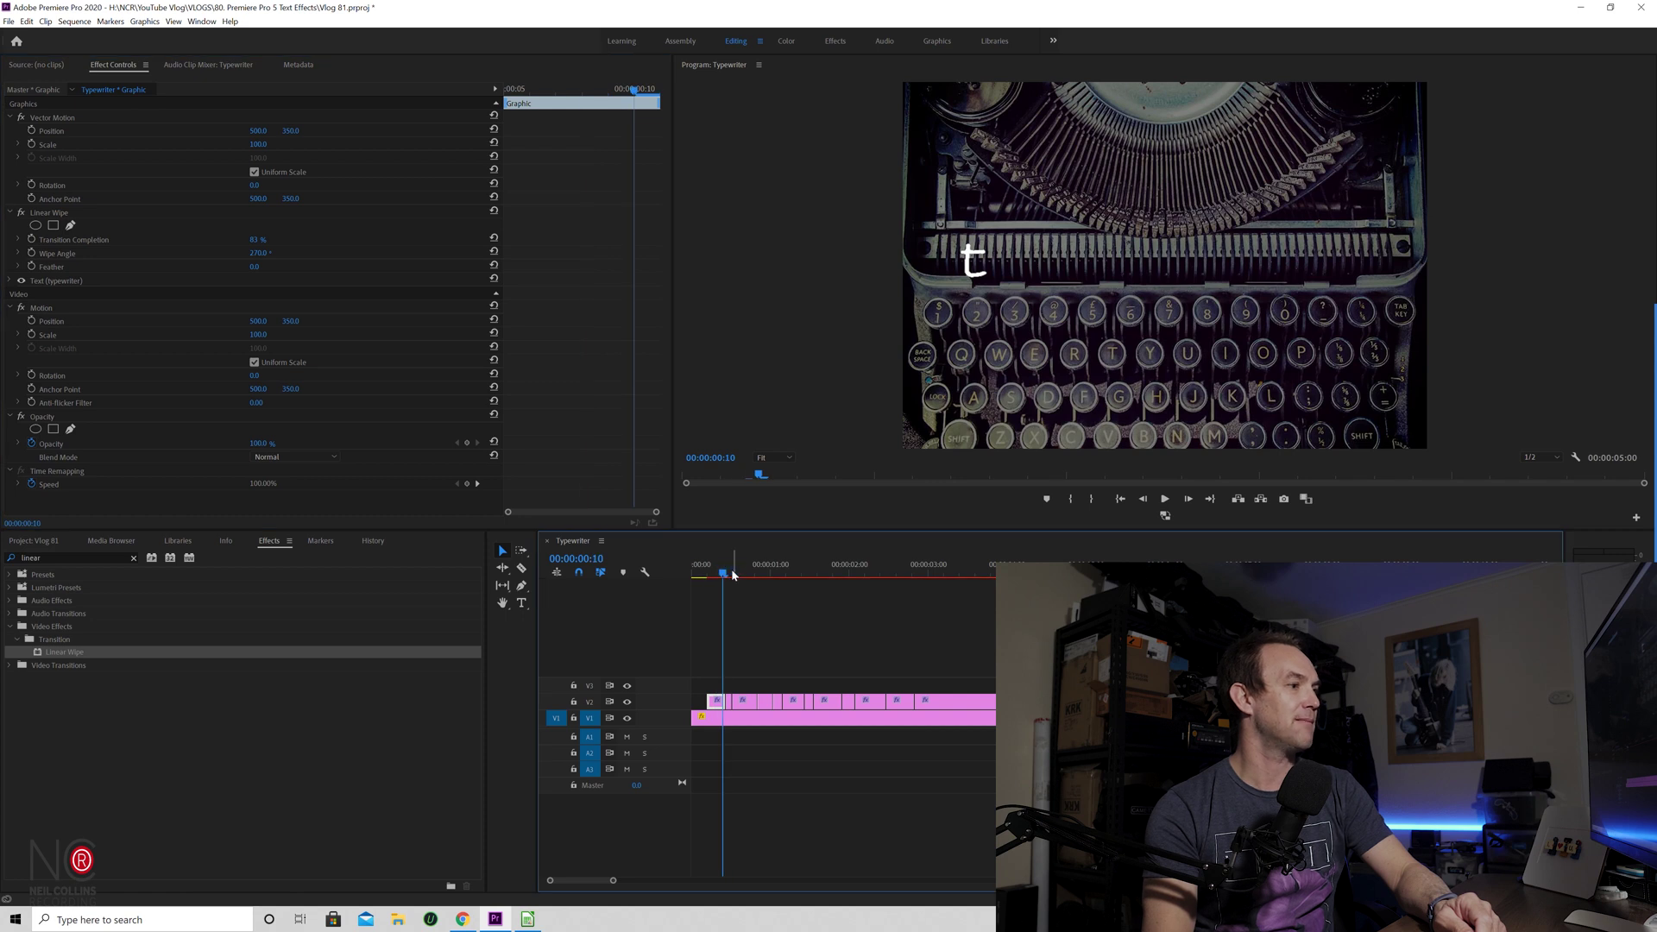
pyautogui.click(729, 574)
pyautogui.click(740, 707)
pyautogui.moveTo(259, 245); pyautogui.dragTo(302, 245)
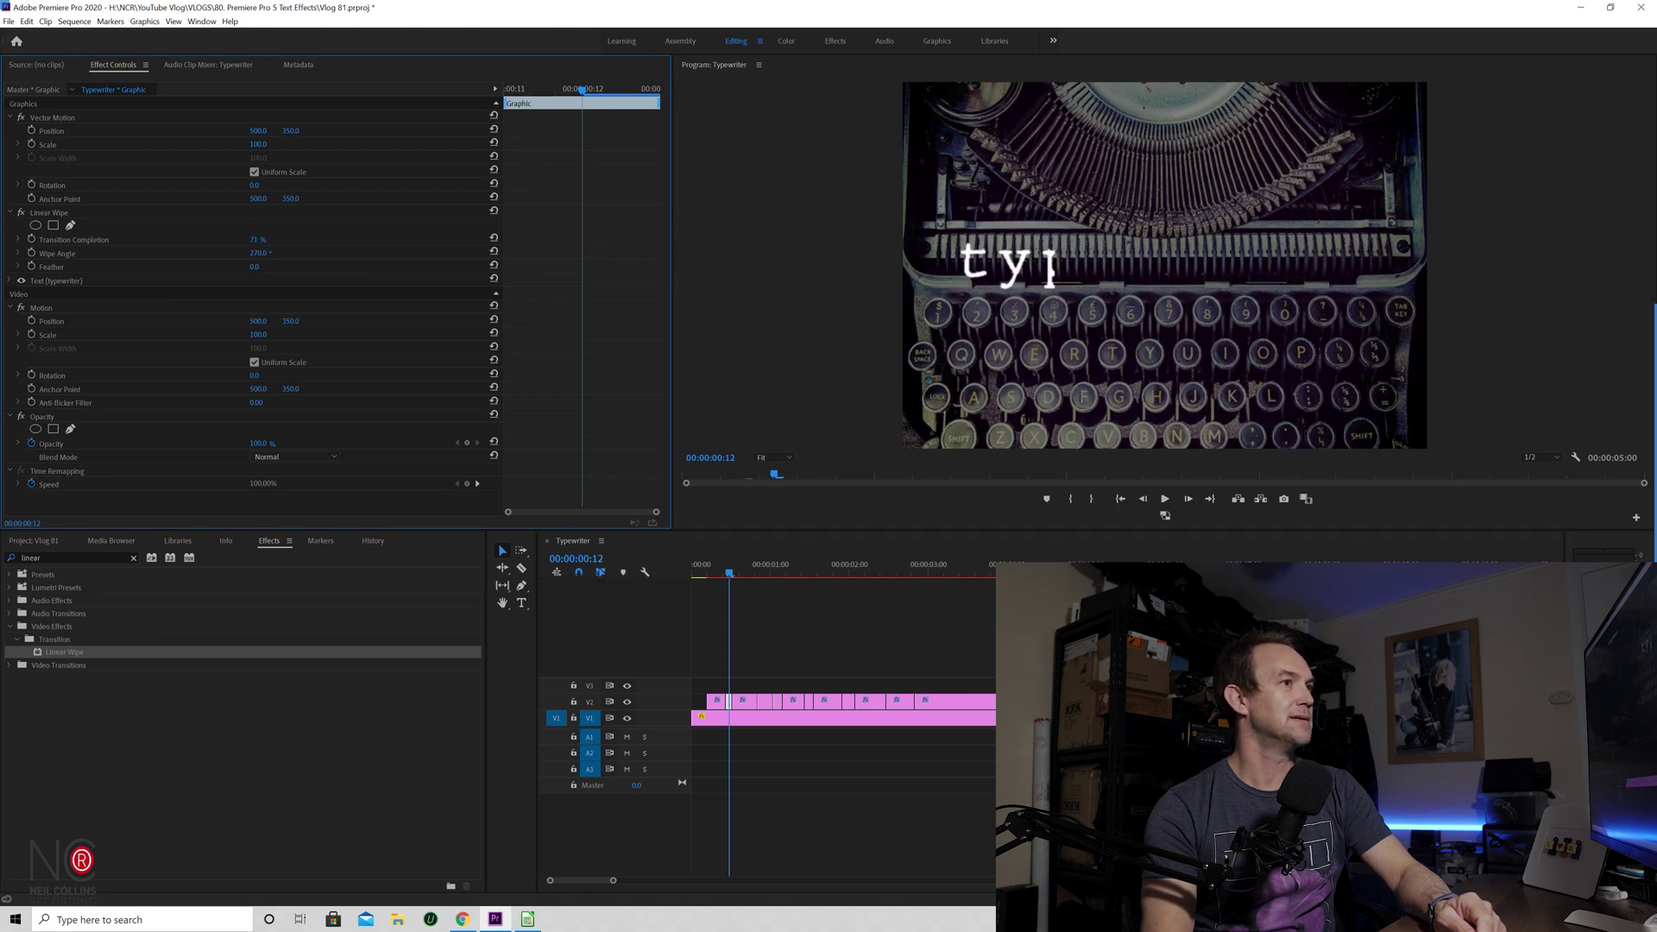
# Adjust Transition Completion on the third and fourth text segments so they show only "typ" and "type"
pyautogui.click(745, 570)
pyautogui.click(752, 703)
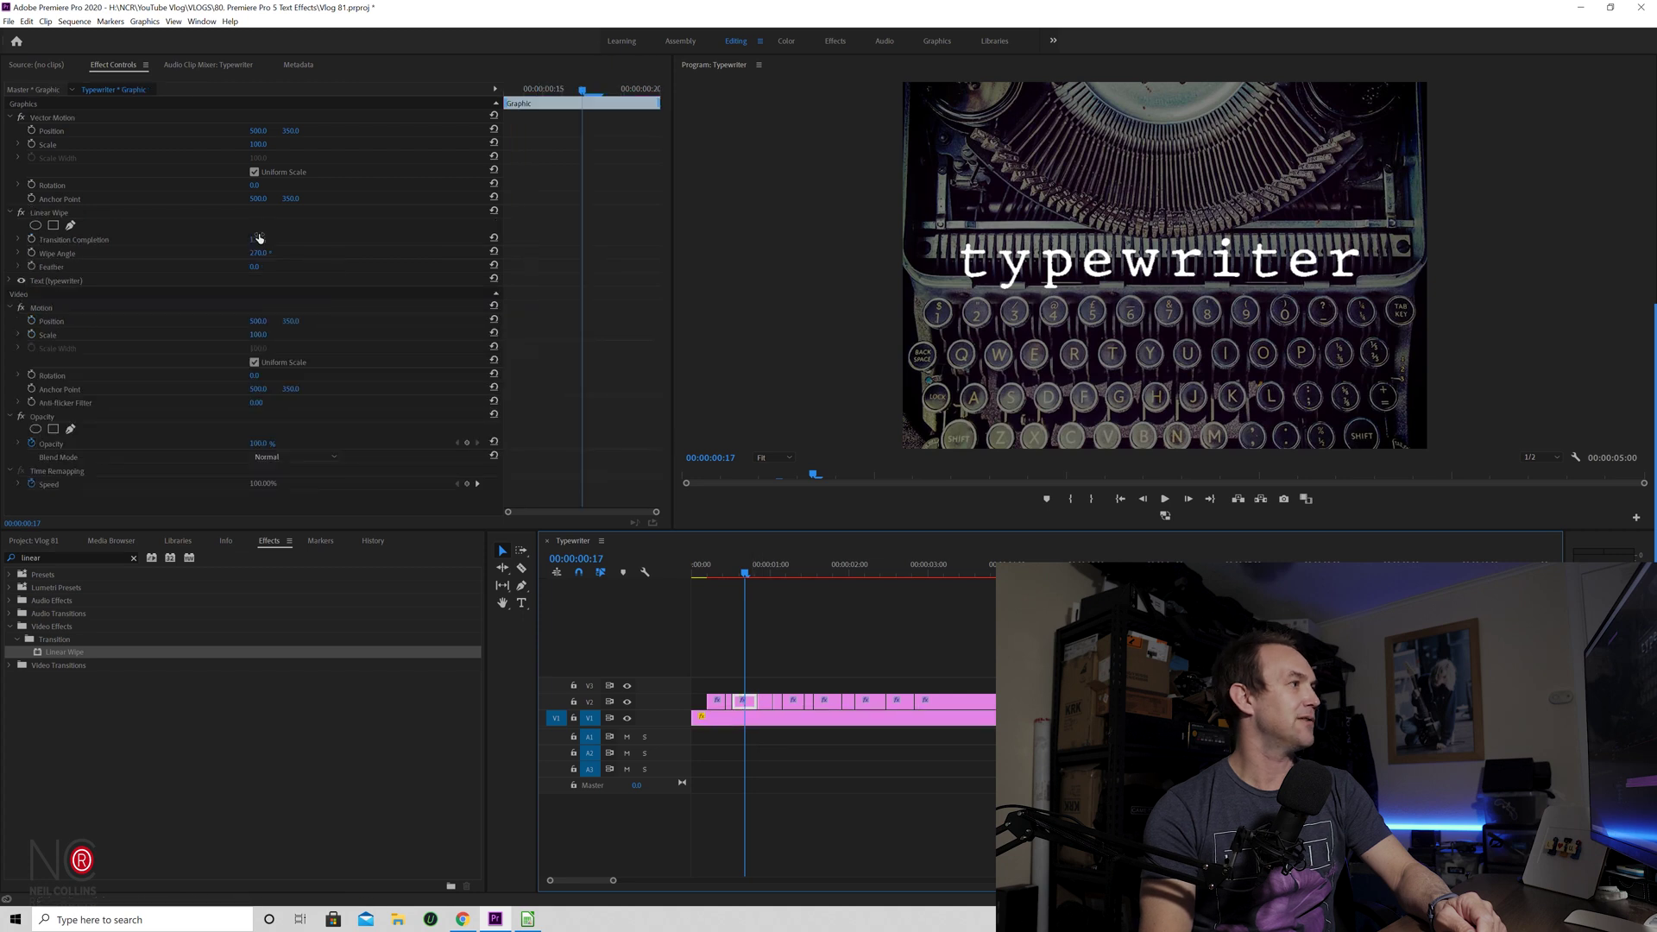
pyautogui.moveTo(261, 243); pyautogui.dragTo(304, 242)
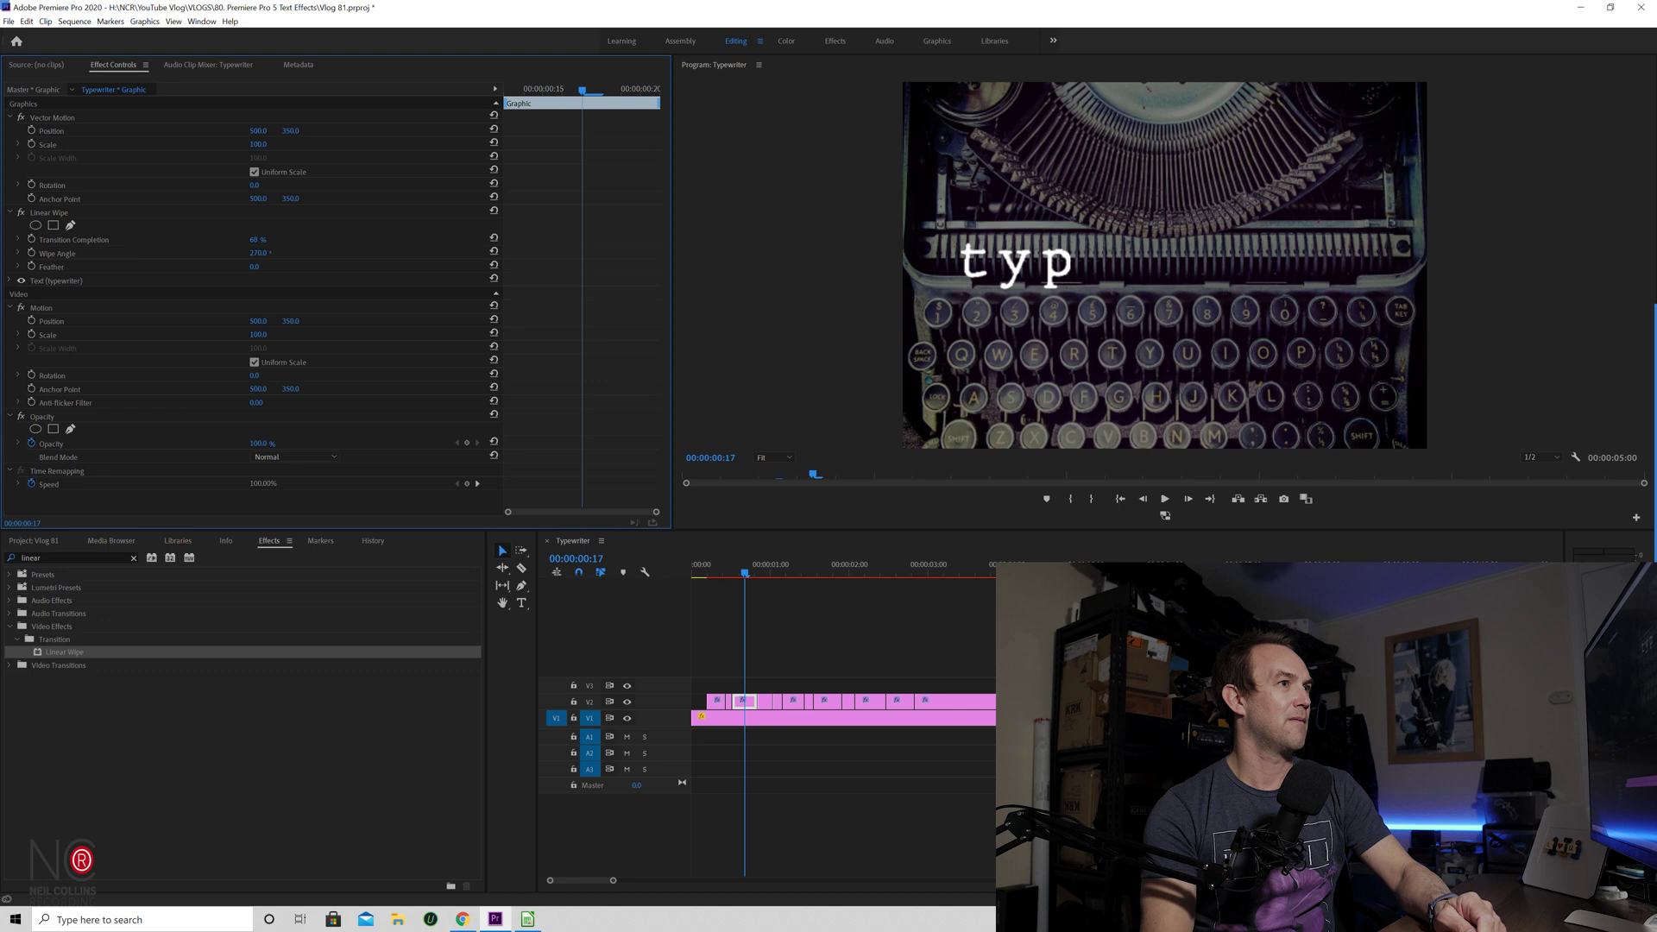
pyautogui.click(766, 570)
pyautogui.click(765, 701)
pyautogui.click(778, 571)
pyautogui.moveTo(258, 242); pyautogui.dragTo(295, 243)
# Adjust Transition Completion on the remaining text segments so each one reveals one more letter of "typewriter"
pyautogui.click(778, 701)
pyautogui.click(798, 571)
pyautogui.click(793, 701)
pyautogui.press('Down')
pyautogui.press('Down')
pyautogui.press('Down')
pyautogui.moveTo(259, 240); pyautogui.dragTo(264, 240)
pyautogui.click(877, 570)
pyautogui.click(873, 701)
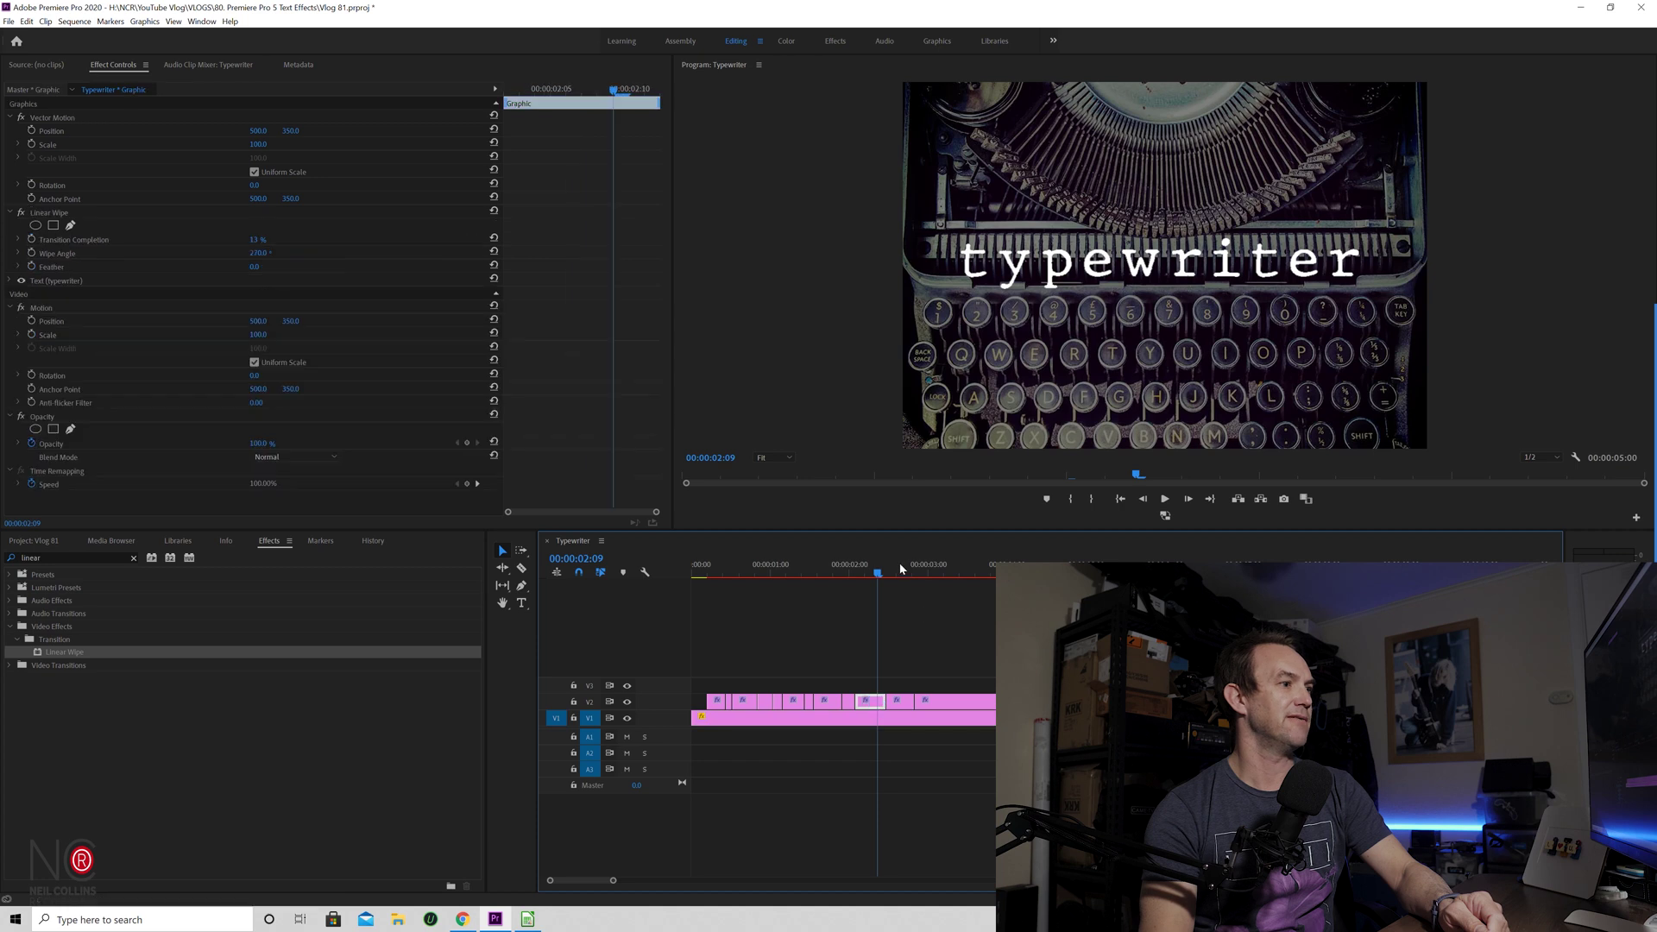
pyautogui.click(898, 566)
pyautogui.click(900, 701)
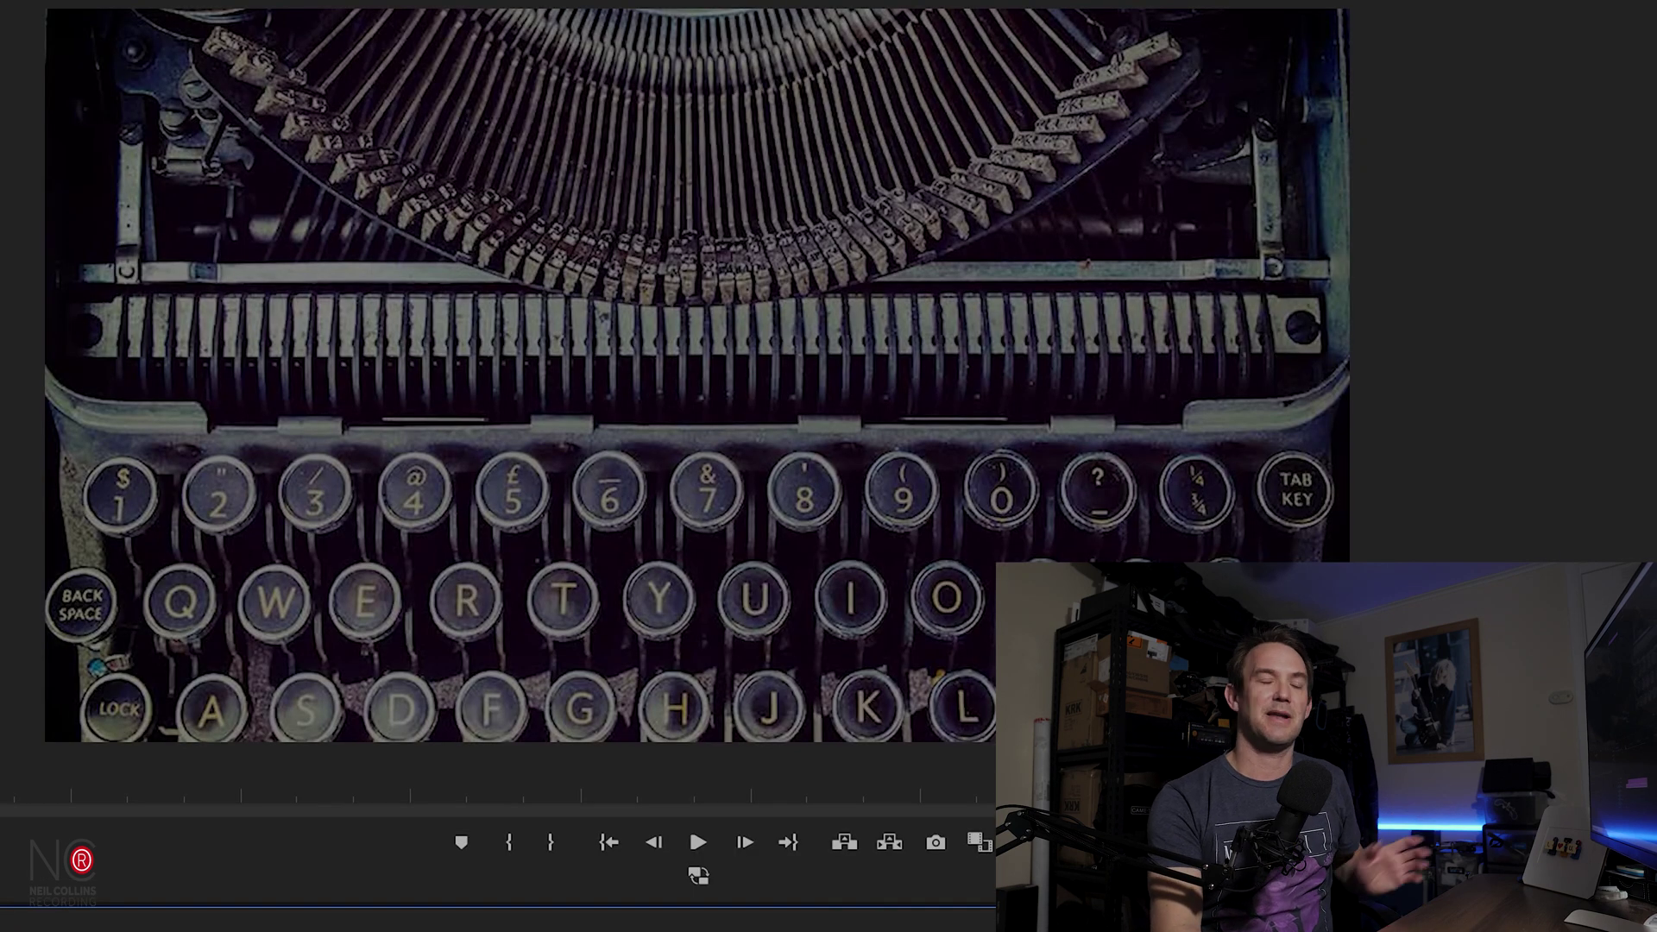
# Play the sequence to review the finished typewriter text animation
pyautogui.press('space')
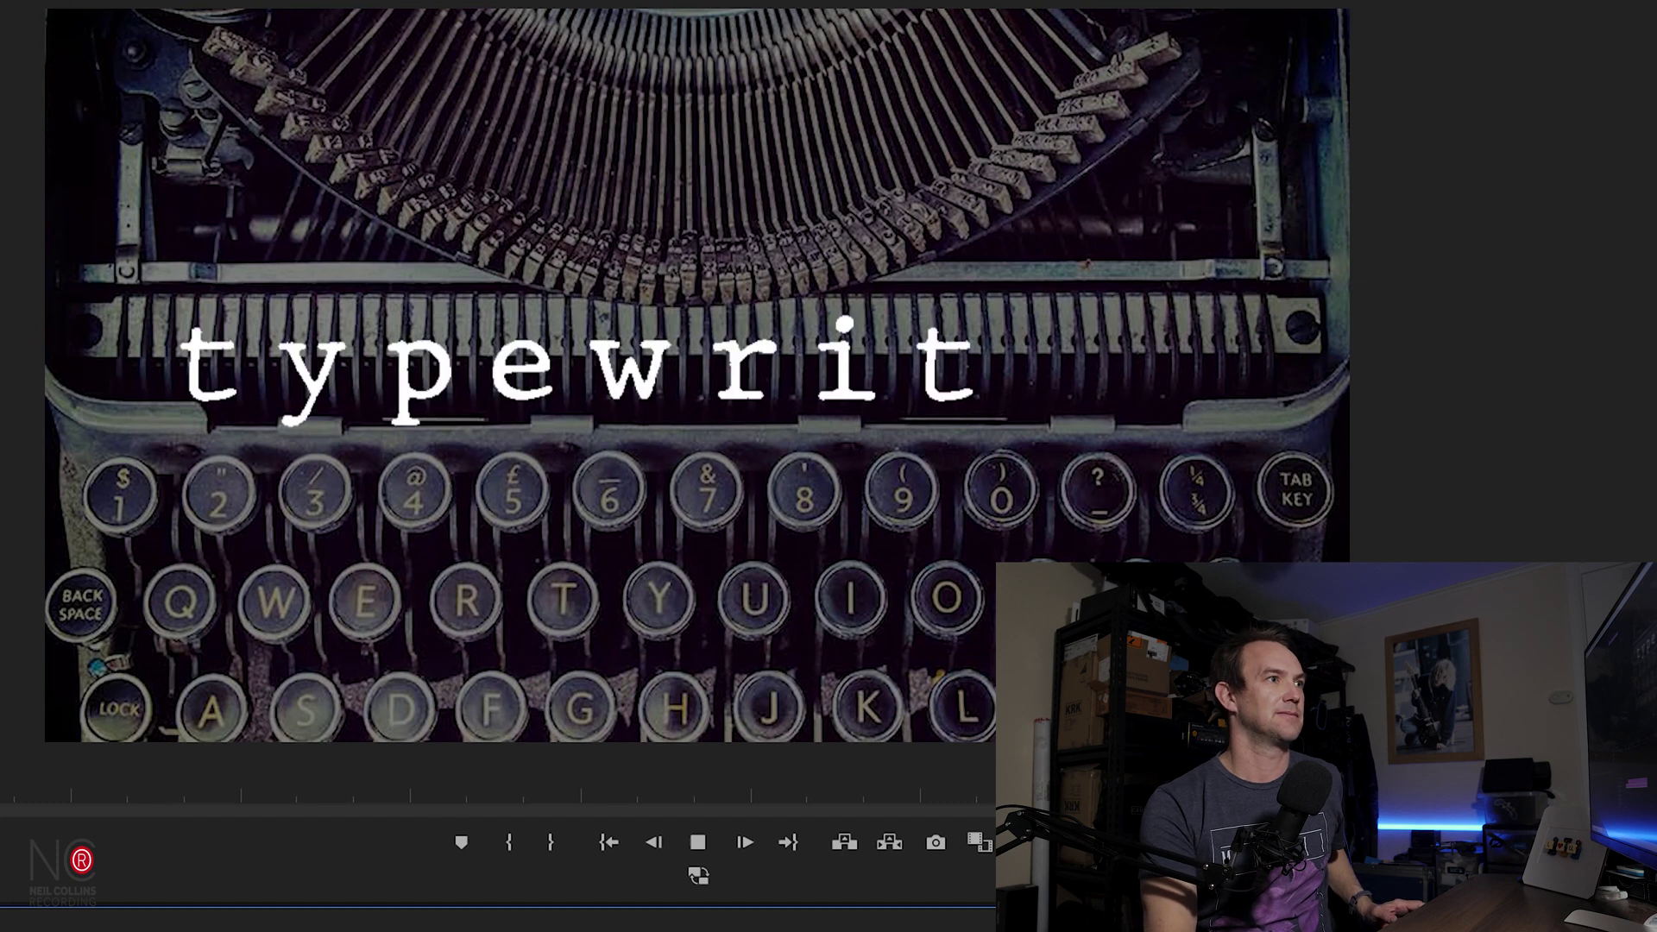
pyautogui.press('space')
pyautogui.press('space')
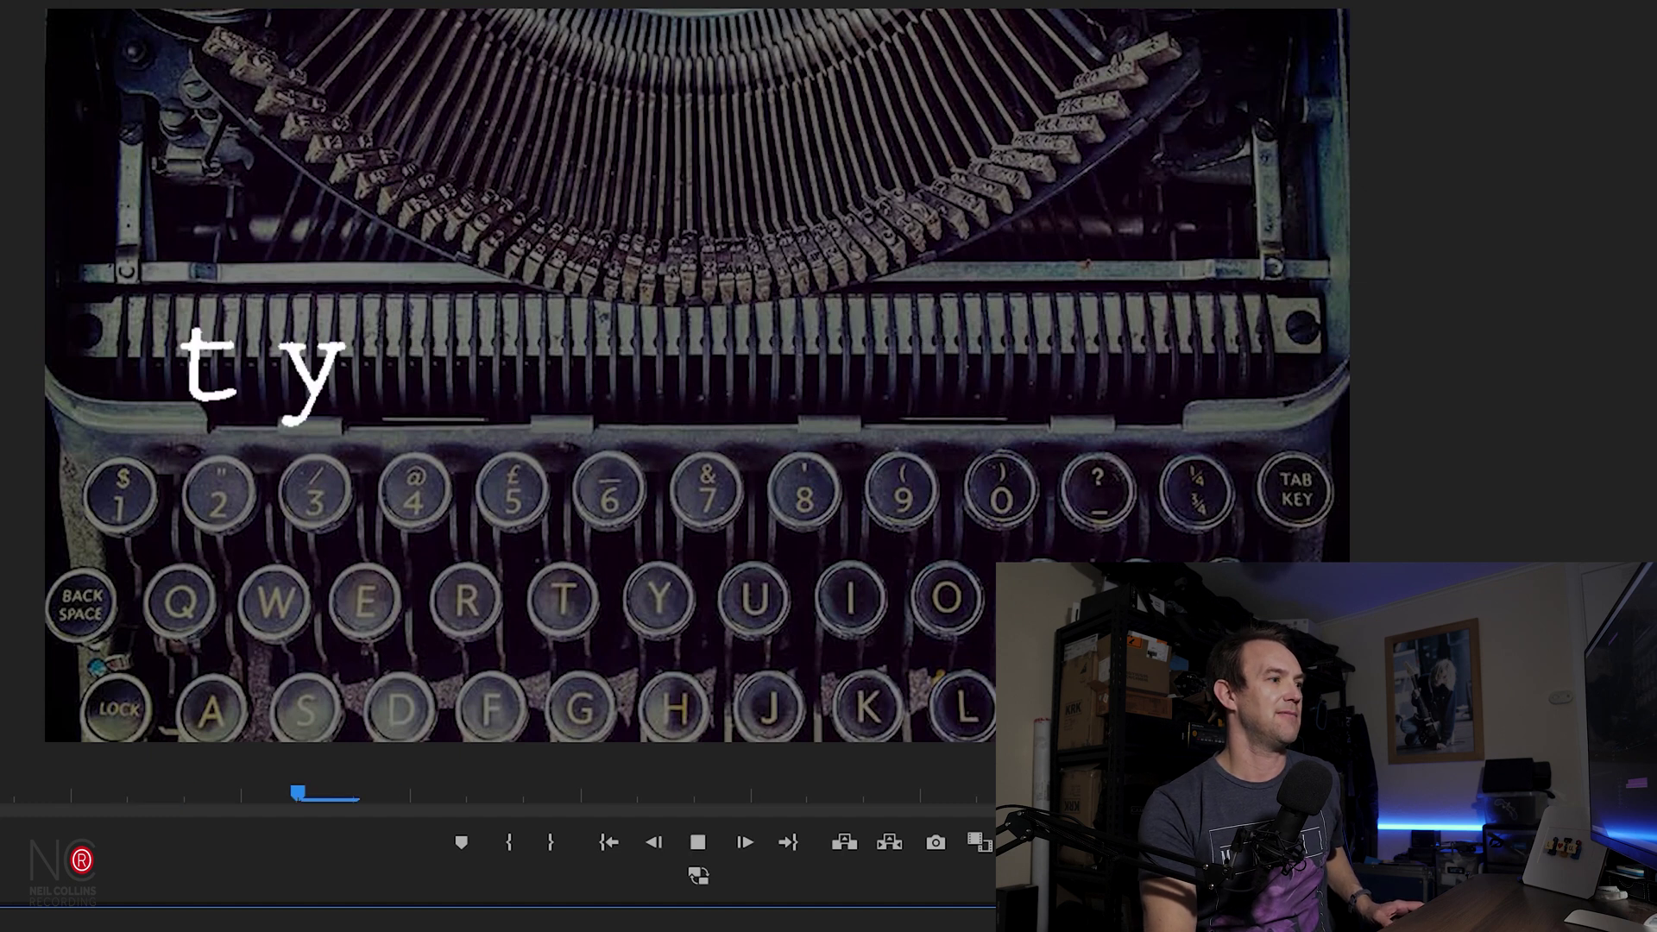
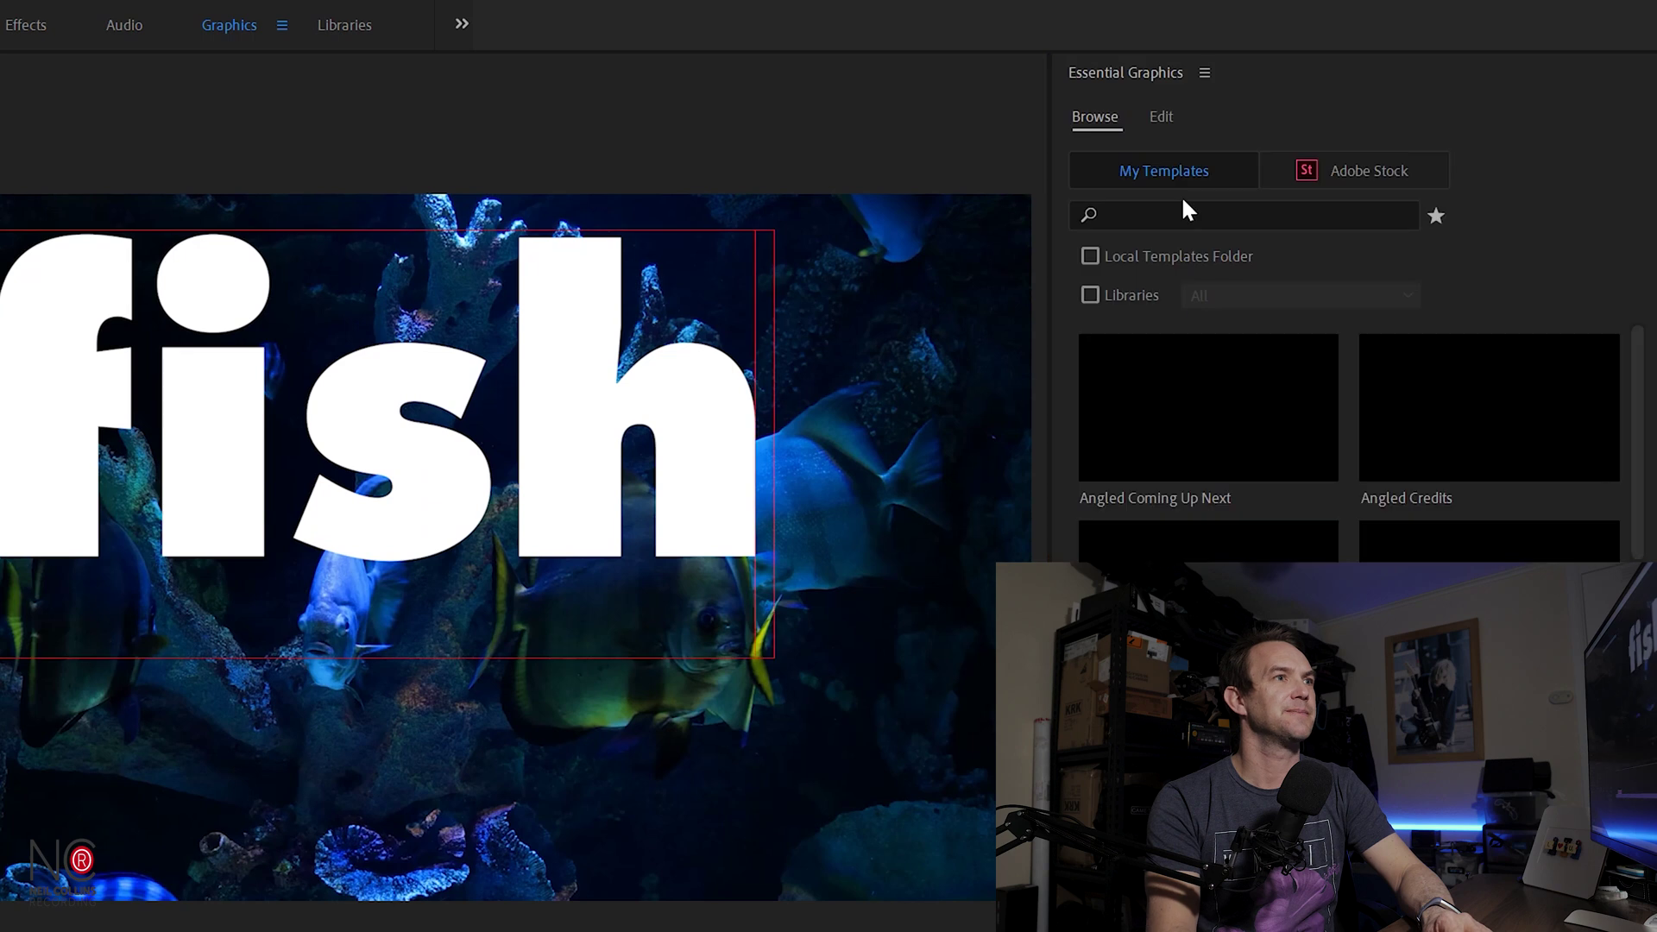
# Centre the "fish" text horizontally and vertically in the frame
pyautogui.click(1163, 117)
pyautogui.click(1093, 390)
pyautogui.click(1386, 225)
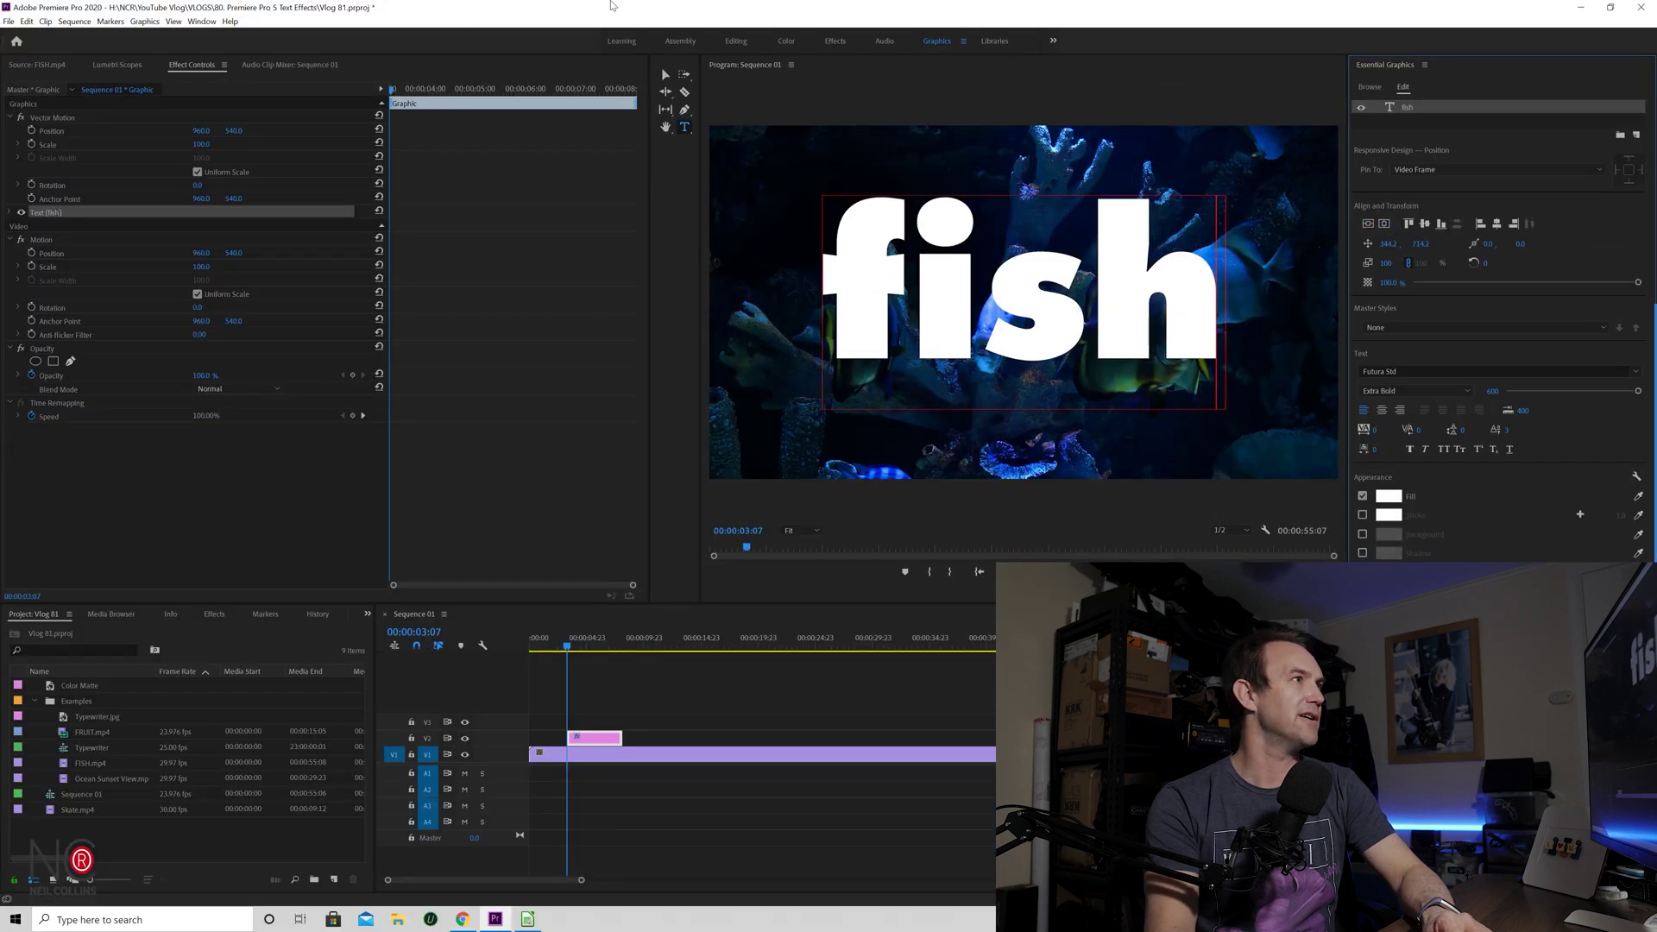
# Switch to the Editing workspace and extend the "fish" text clip to span the full length of the video clip below it
pyautogui.click(732, 42)
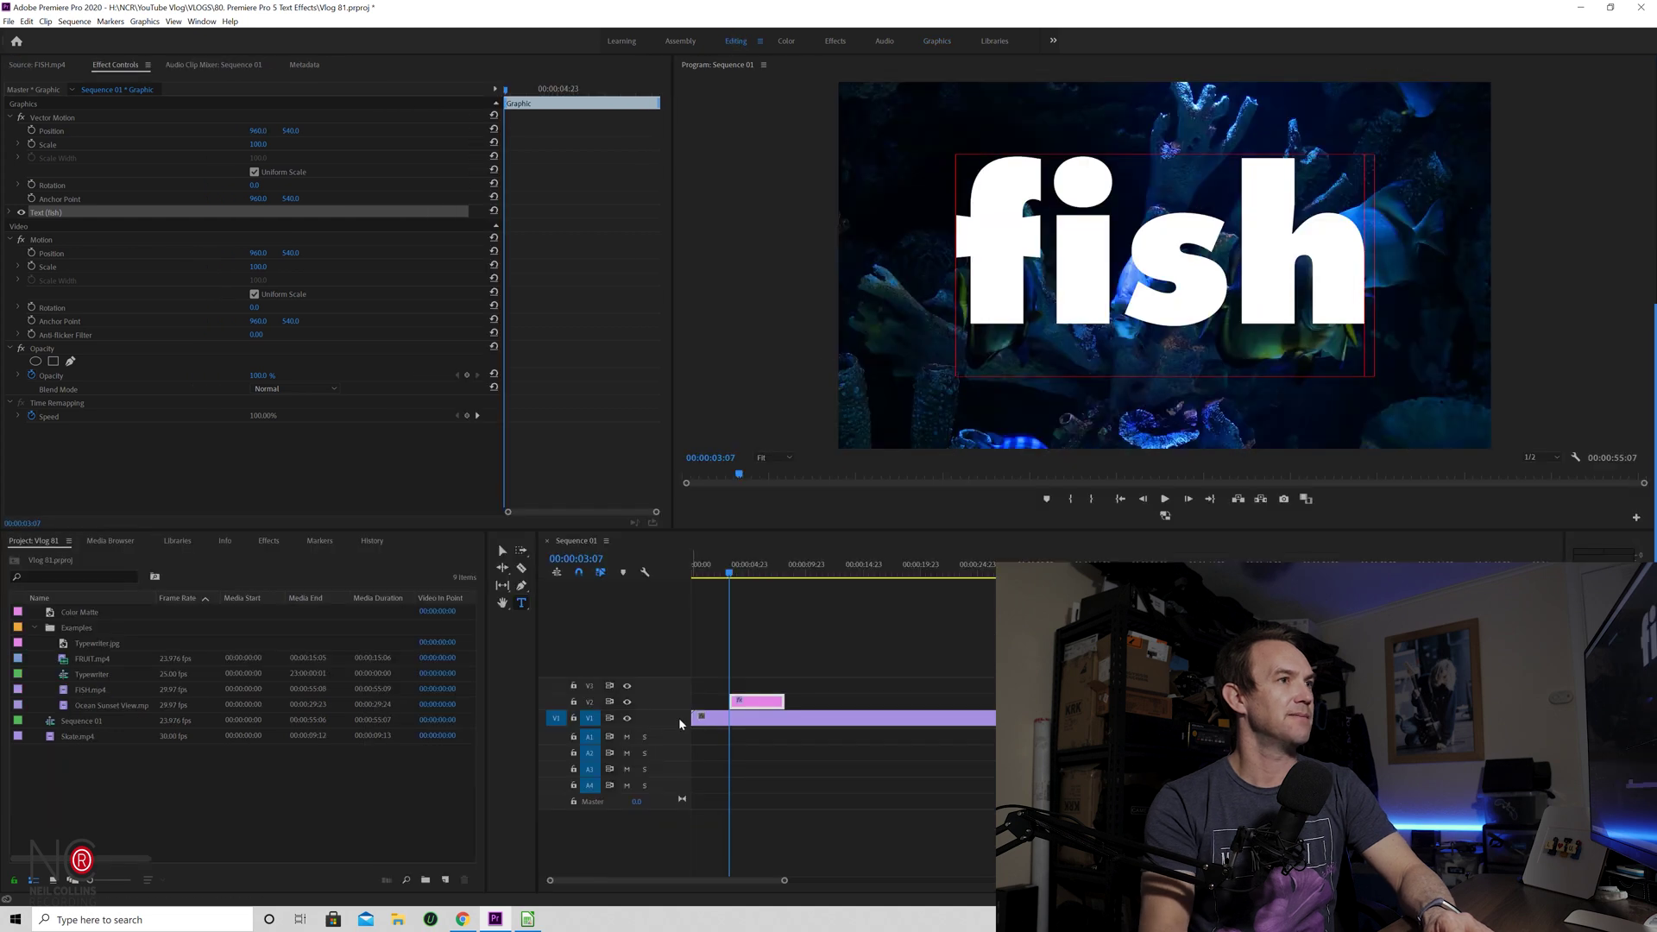
pyautogui.moveTo(749, 701); pyautogui.dragTo(930, 692)
pyautogui.click(833, 720)
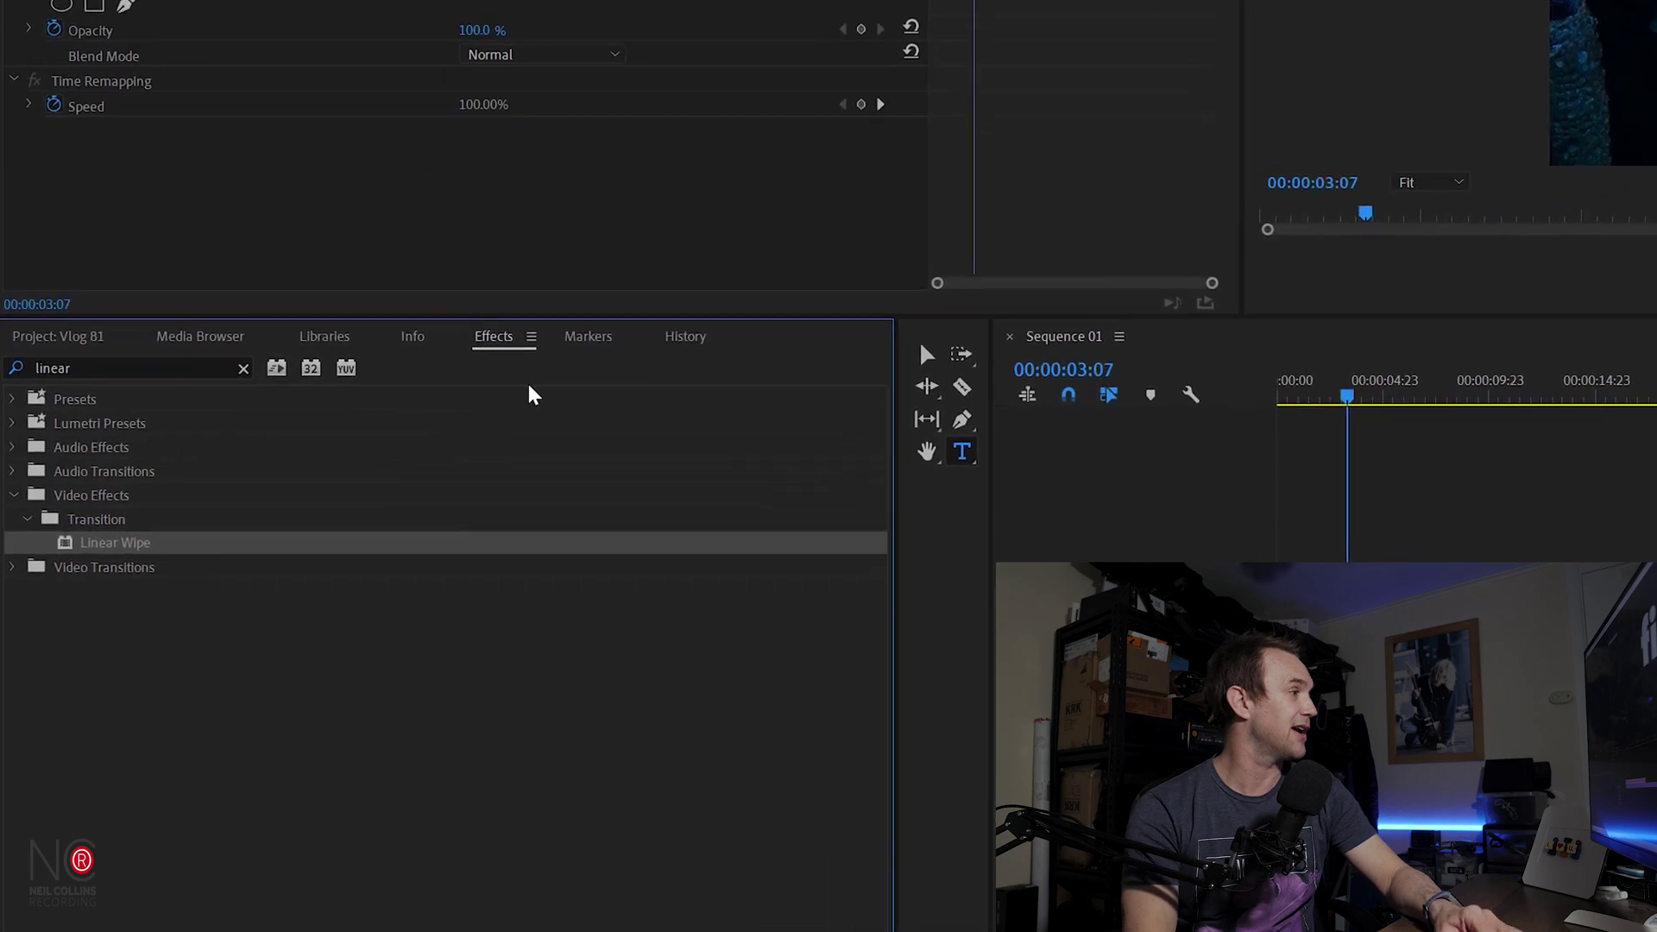
# Find the Turbulent Displace effect and apply it to the "fish" text clip
pyautogui.click(192, 335)
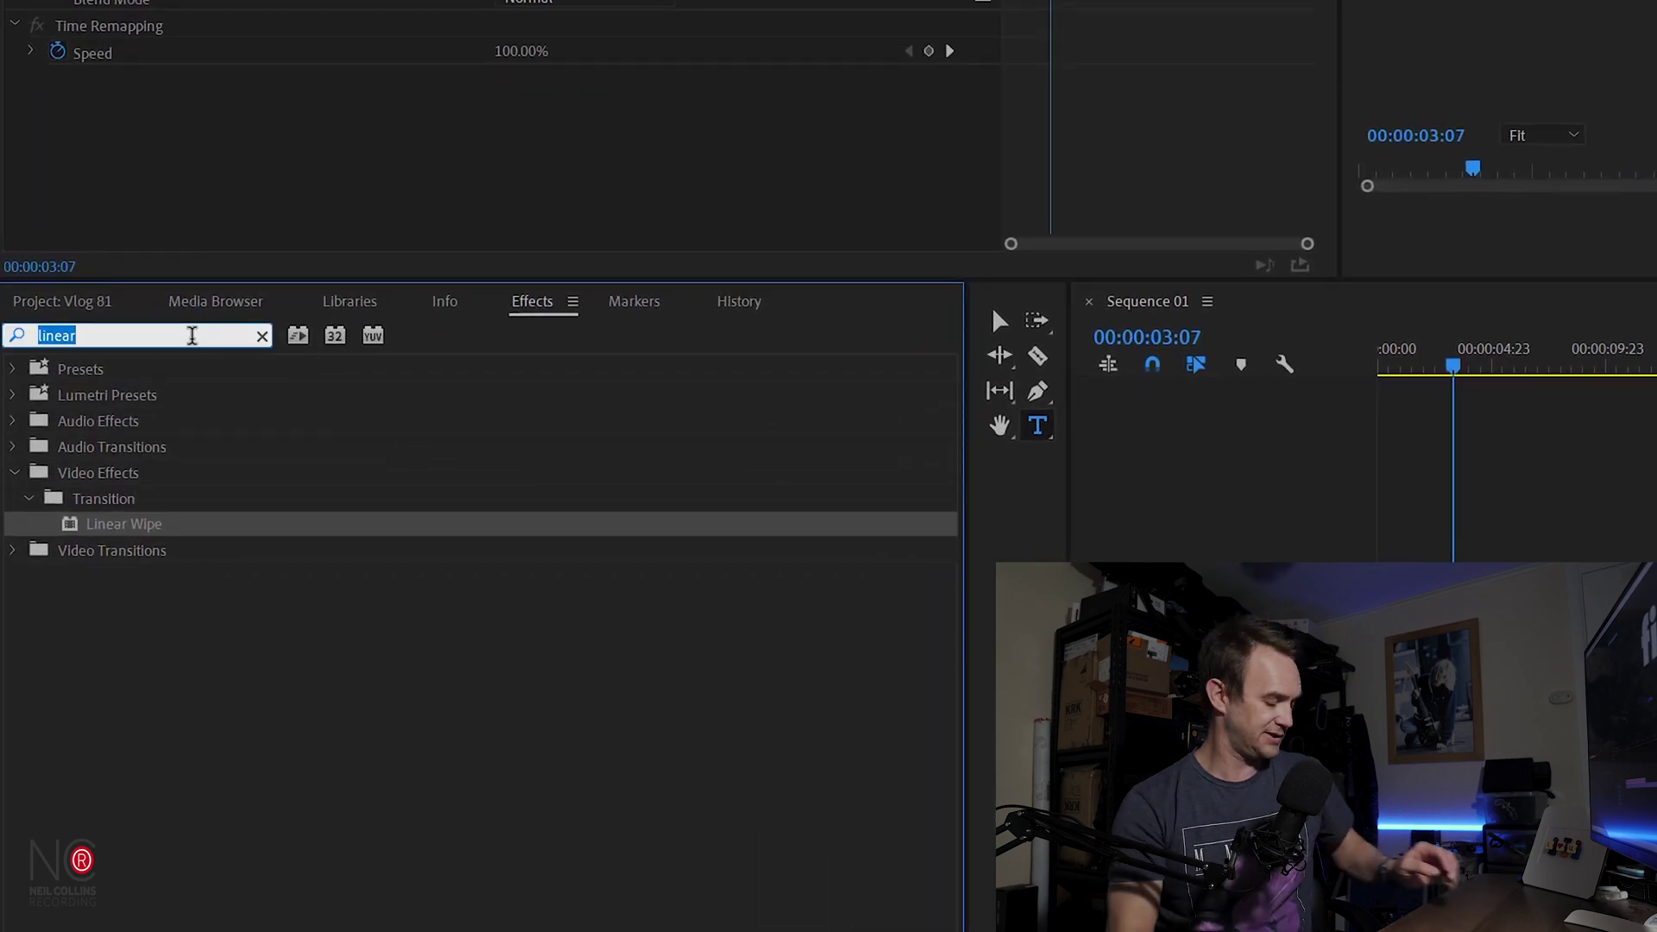
pyautogui.write('turb')
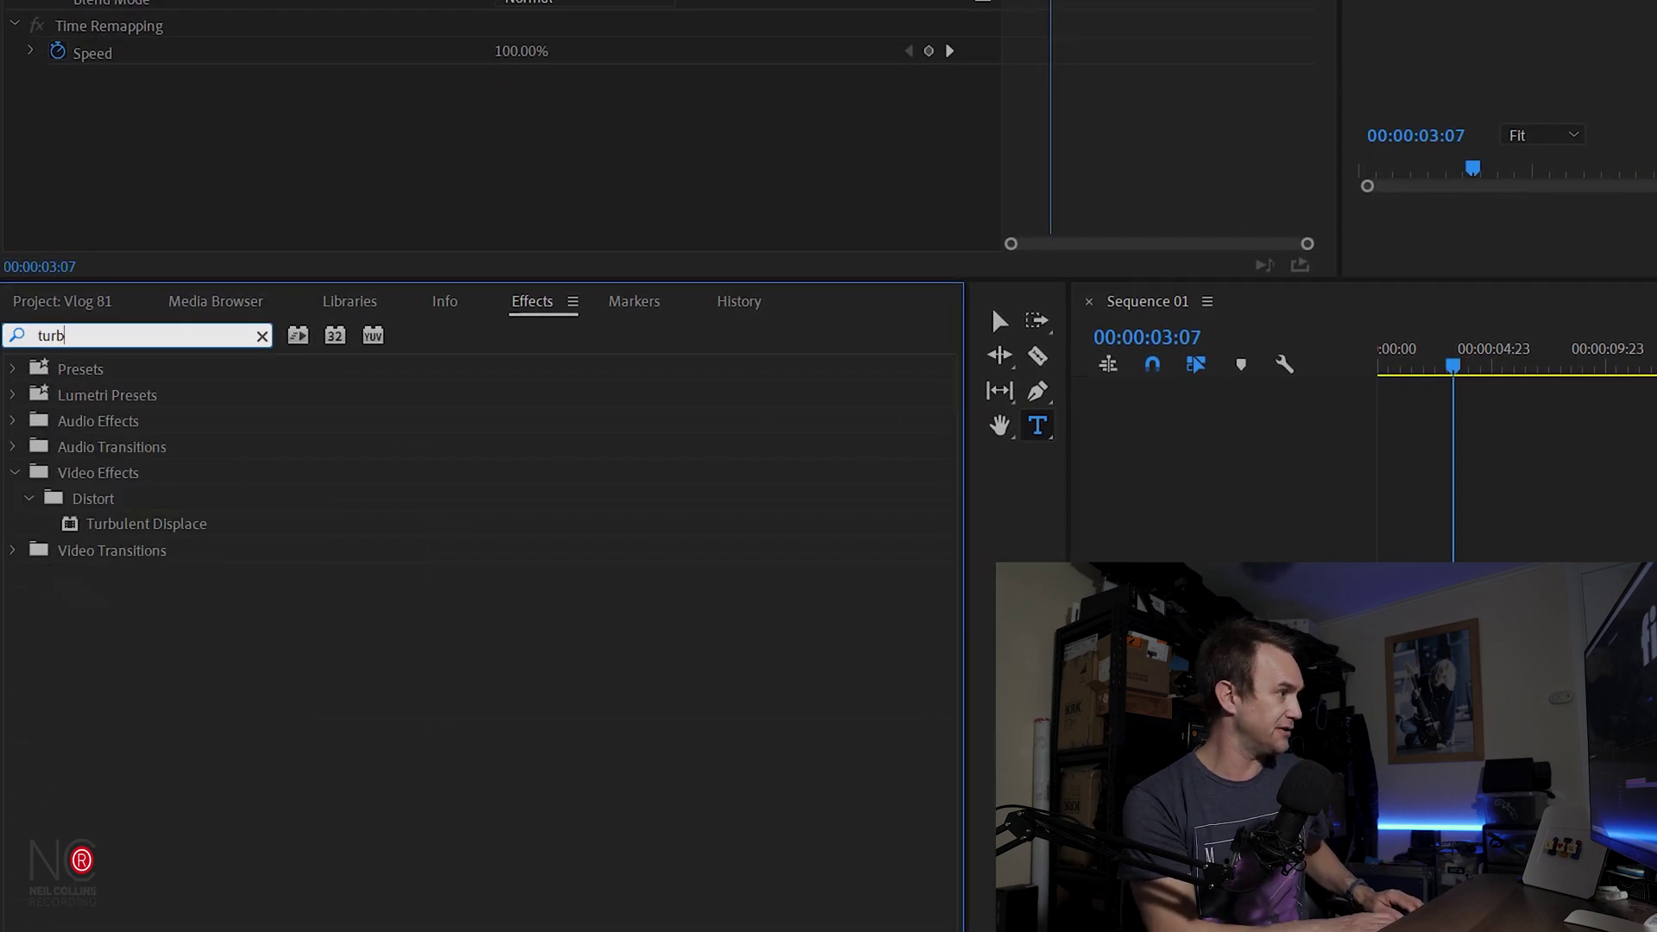
pyautogui.click(137, 525)
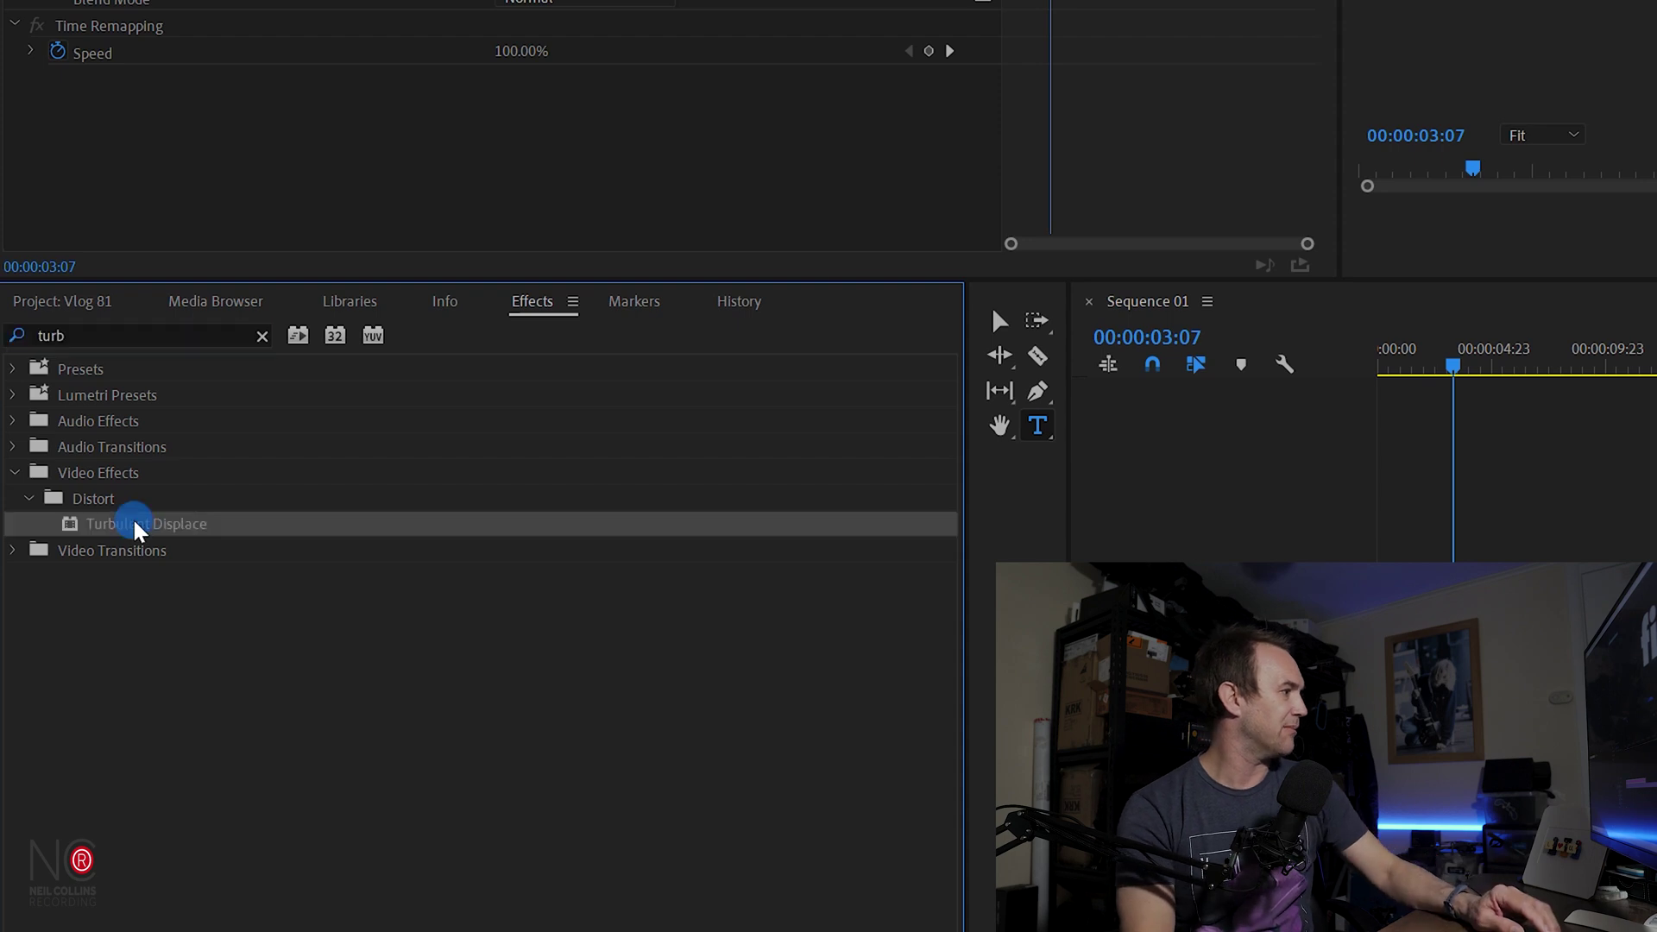
pyautogui.moveTo(141, 535); pyautogui.dragTo(364, 137)
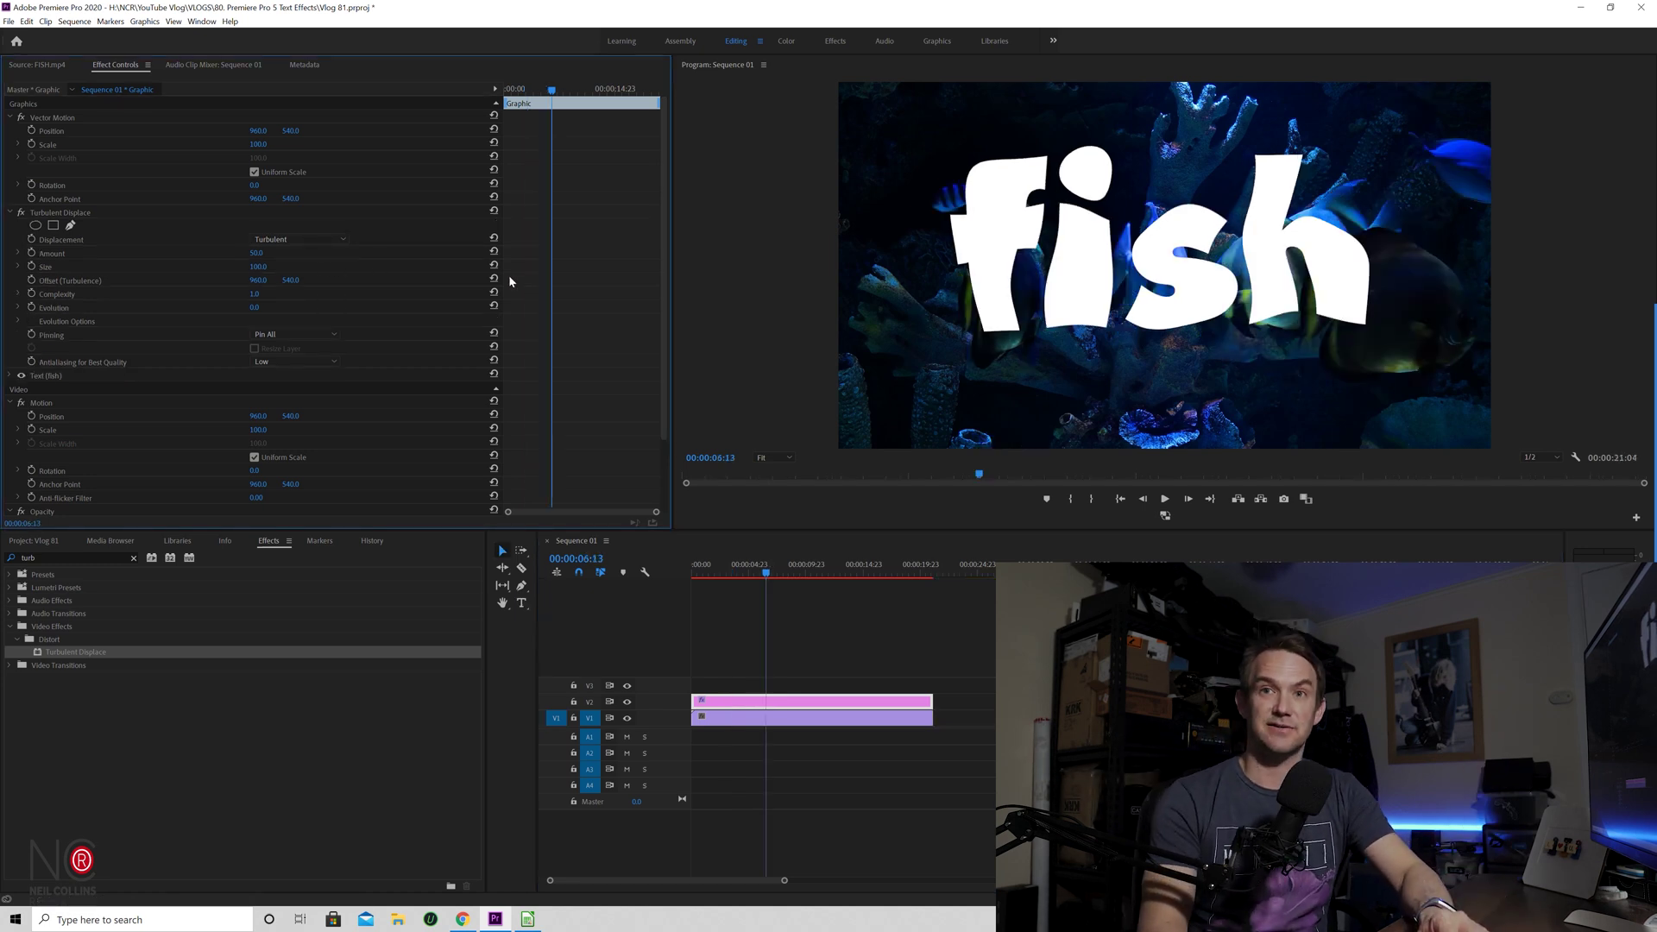
# Set the Turbulent Displace Complexity to 1.5 on the "fish" text
pyautogui.click(260, 298)
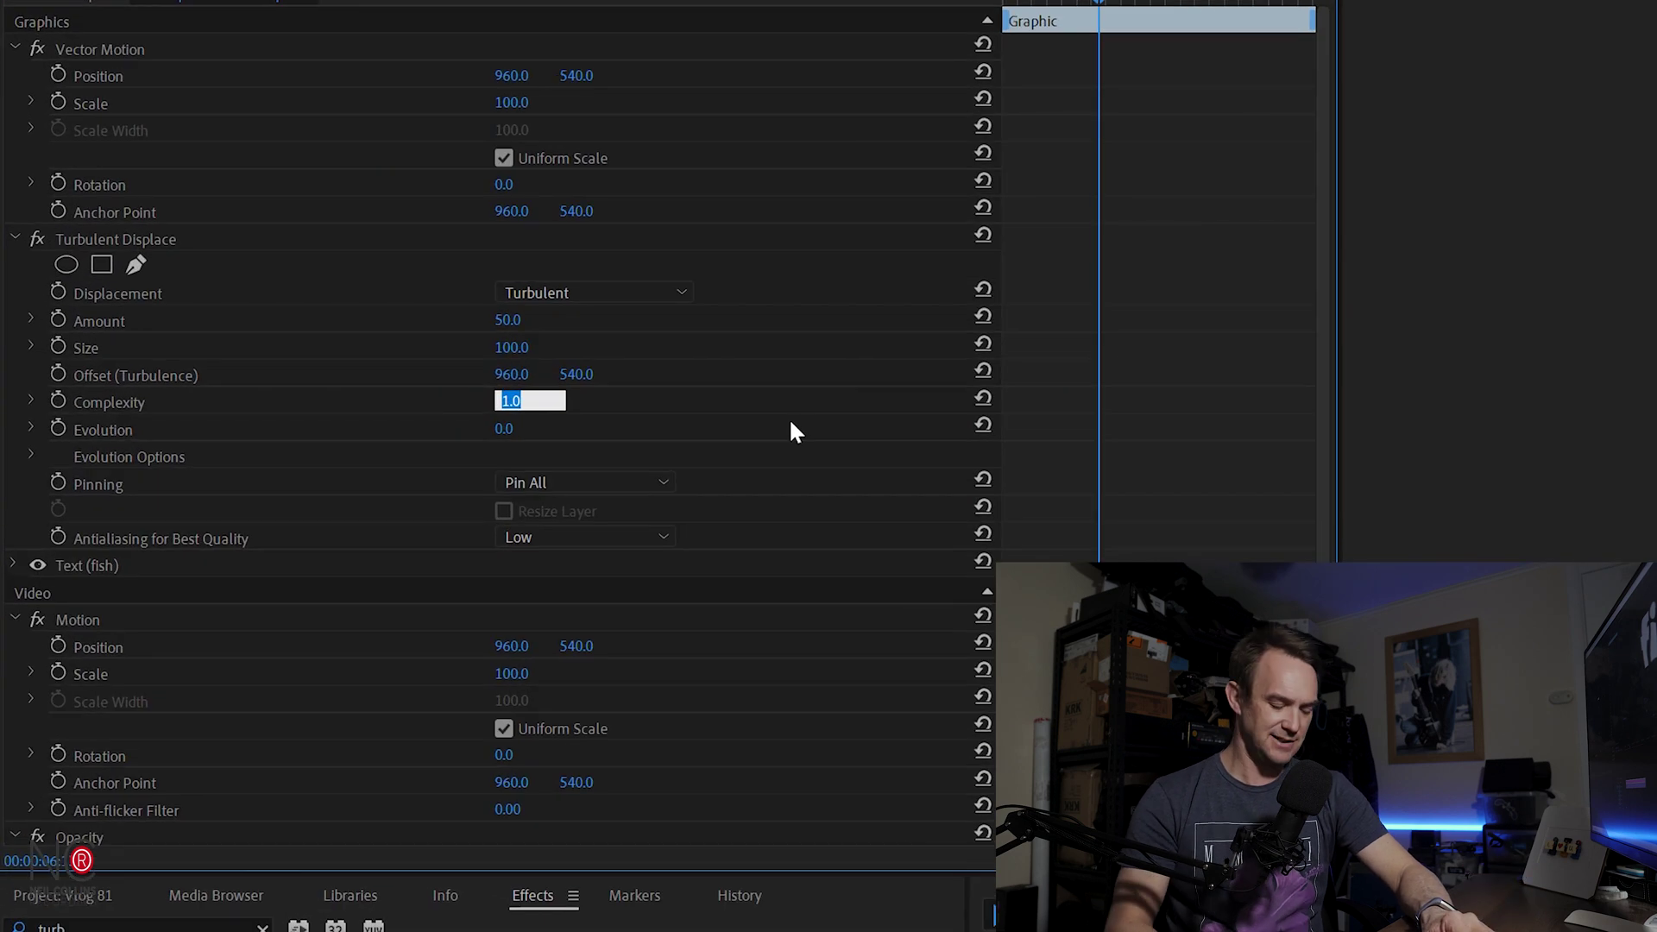
pyautogui.write('1.5')
pyautogui.press('Return')
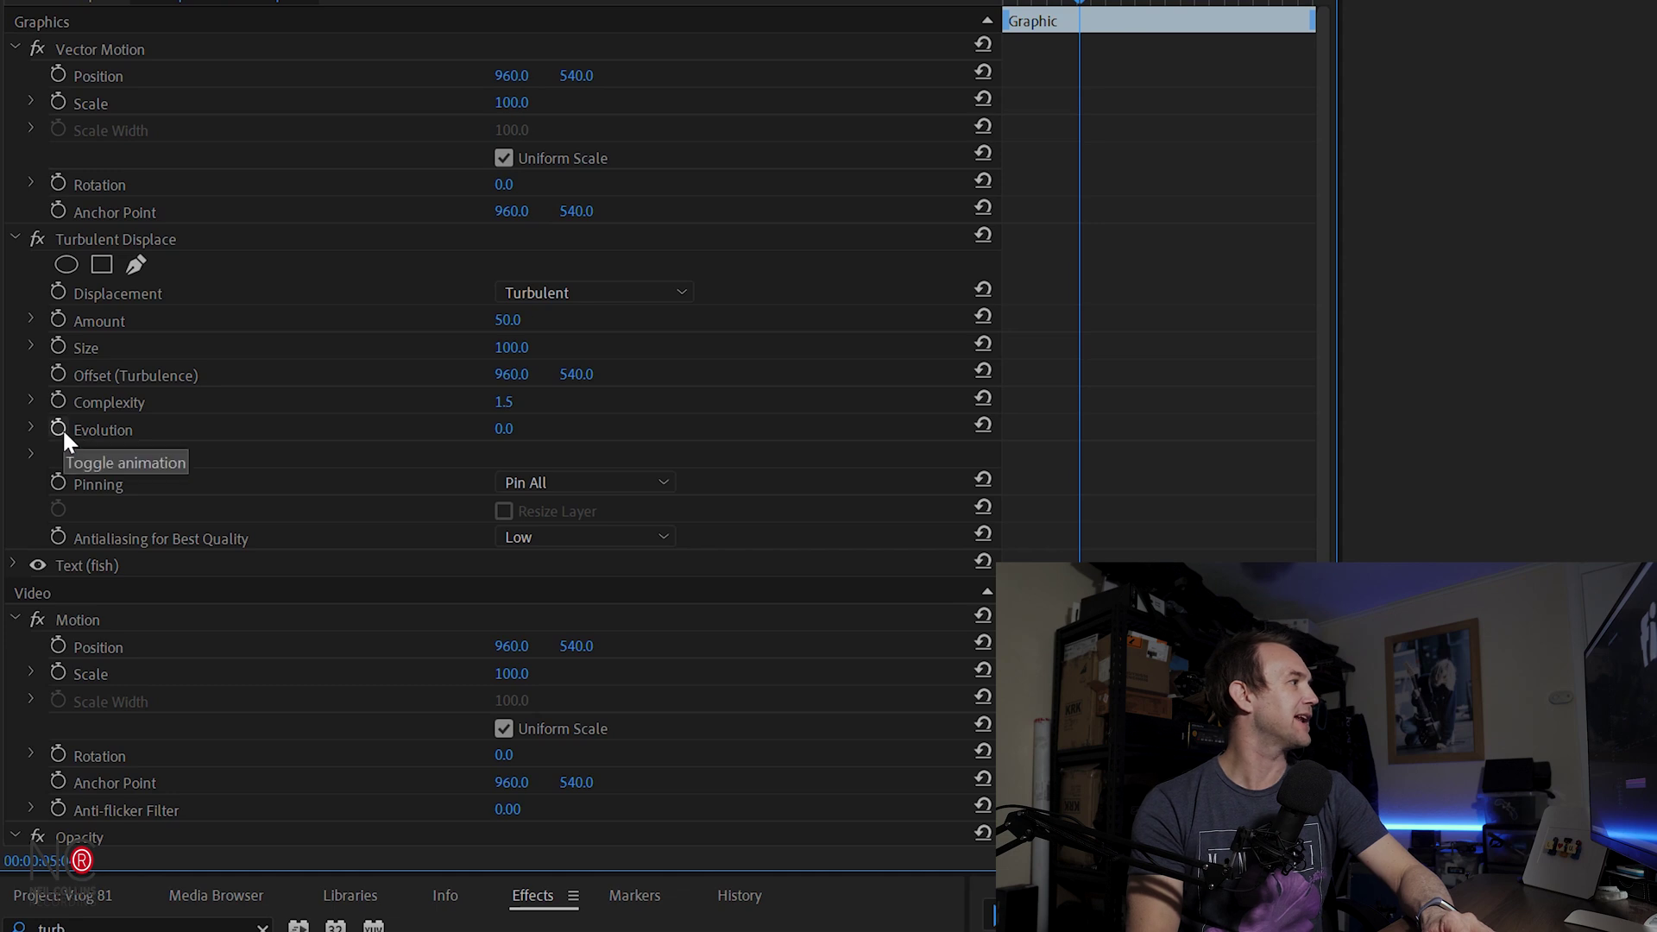
# Keyframe the Turbulent Displace Evolution on the "fish" text from 0.0 at the clip's start to 10° at its end
pyautogui.click(58, 428)
pyautogui.moveTo(1080, 426); pyautogui.dragTo(1004, 426)
pyautogui.moveTo(1093, 8); pyautogui.dragTo(1249, 9)
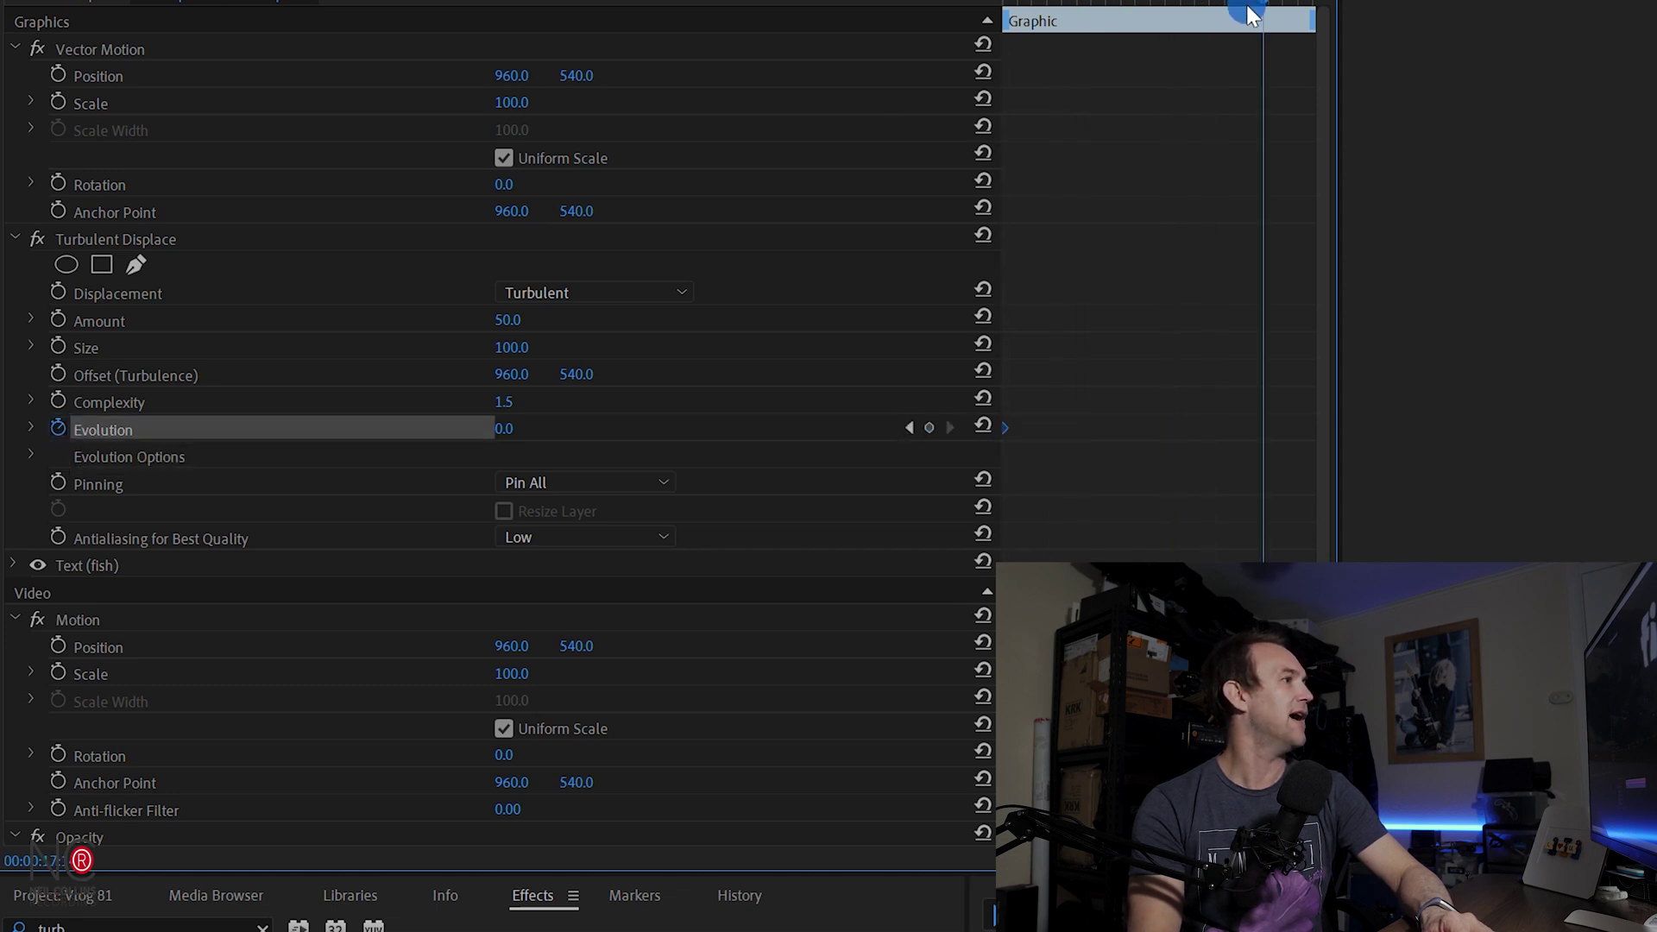
pyautogui.click(505, 429)
pyautogui.write('10')
pyautogui.press('Return')
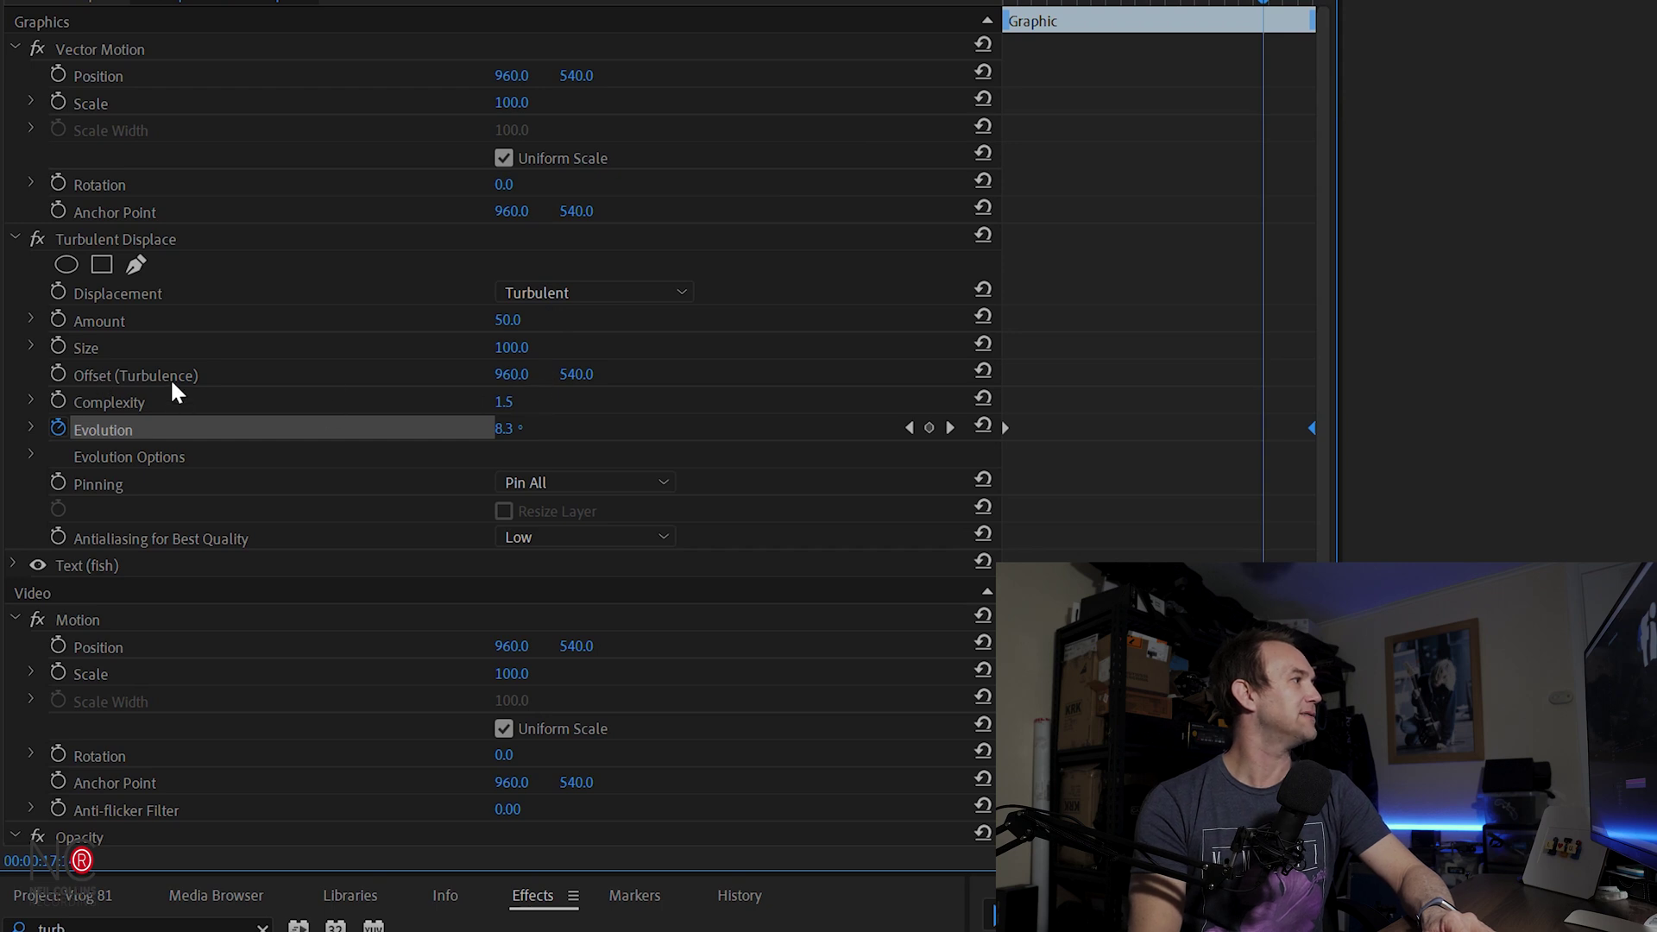
# Keyframe Offset (Turbulence) on the "fish" text, with a horizontal value of about 318 at the start and 960.0 at the end
pyautogui.click(57, 374)
pyautogui.moveTo(1343, 366); pyautogui.dragTo(1342, 366)
pyautogui.moveTo(1275, 2); pyautogui.dragTo(1058, 11)
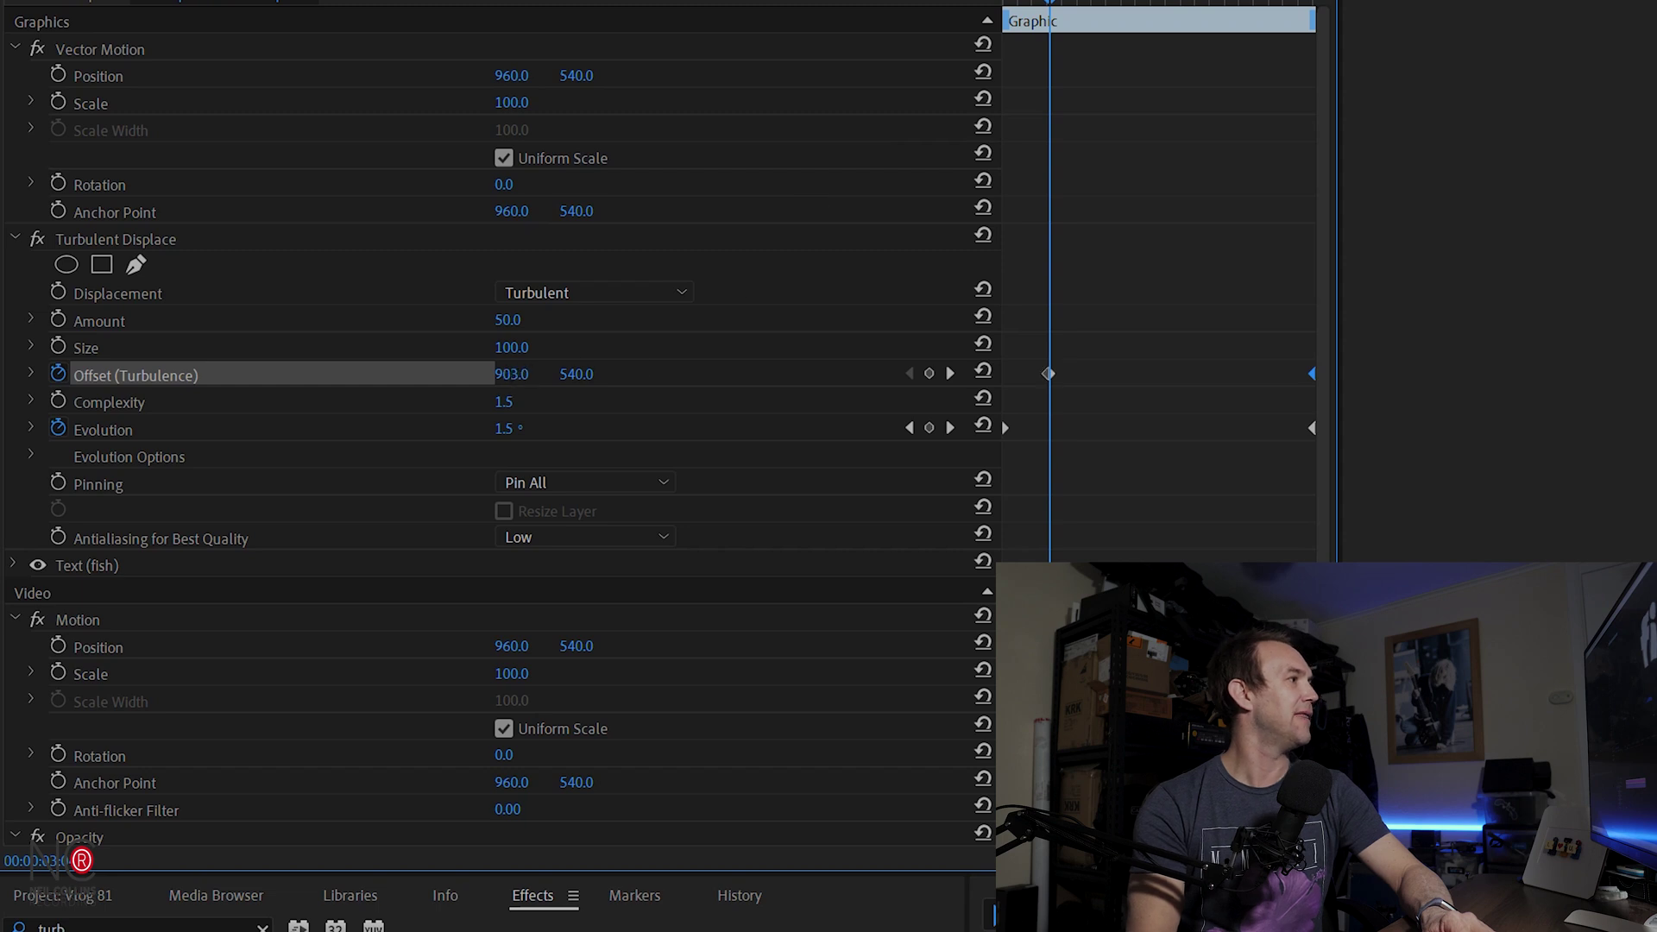
pyautogui.moveTo(512, 374); pyautogui.dragTo(426, 373)
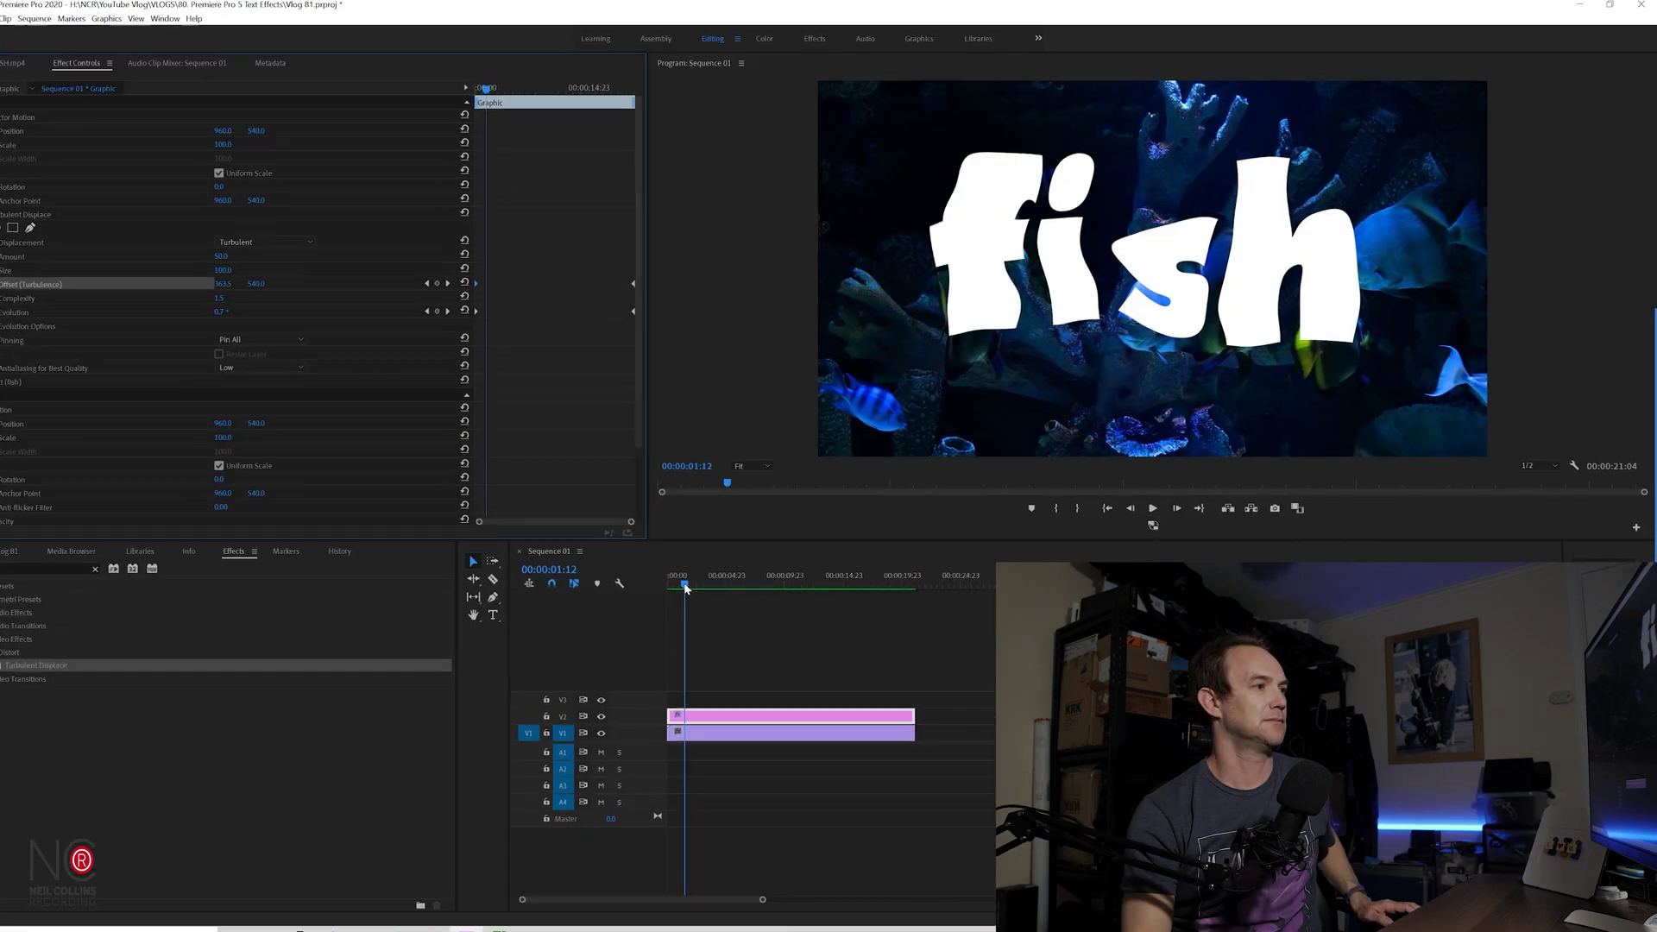
# Play the sequence from the beginning to review the rippling "fish" text
pyautogui.moveTo(685, 585); pyautogui.dragTo(650, 583)
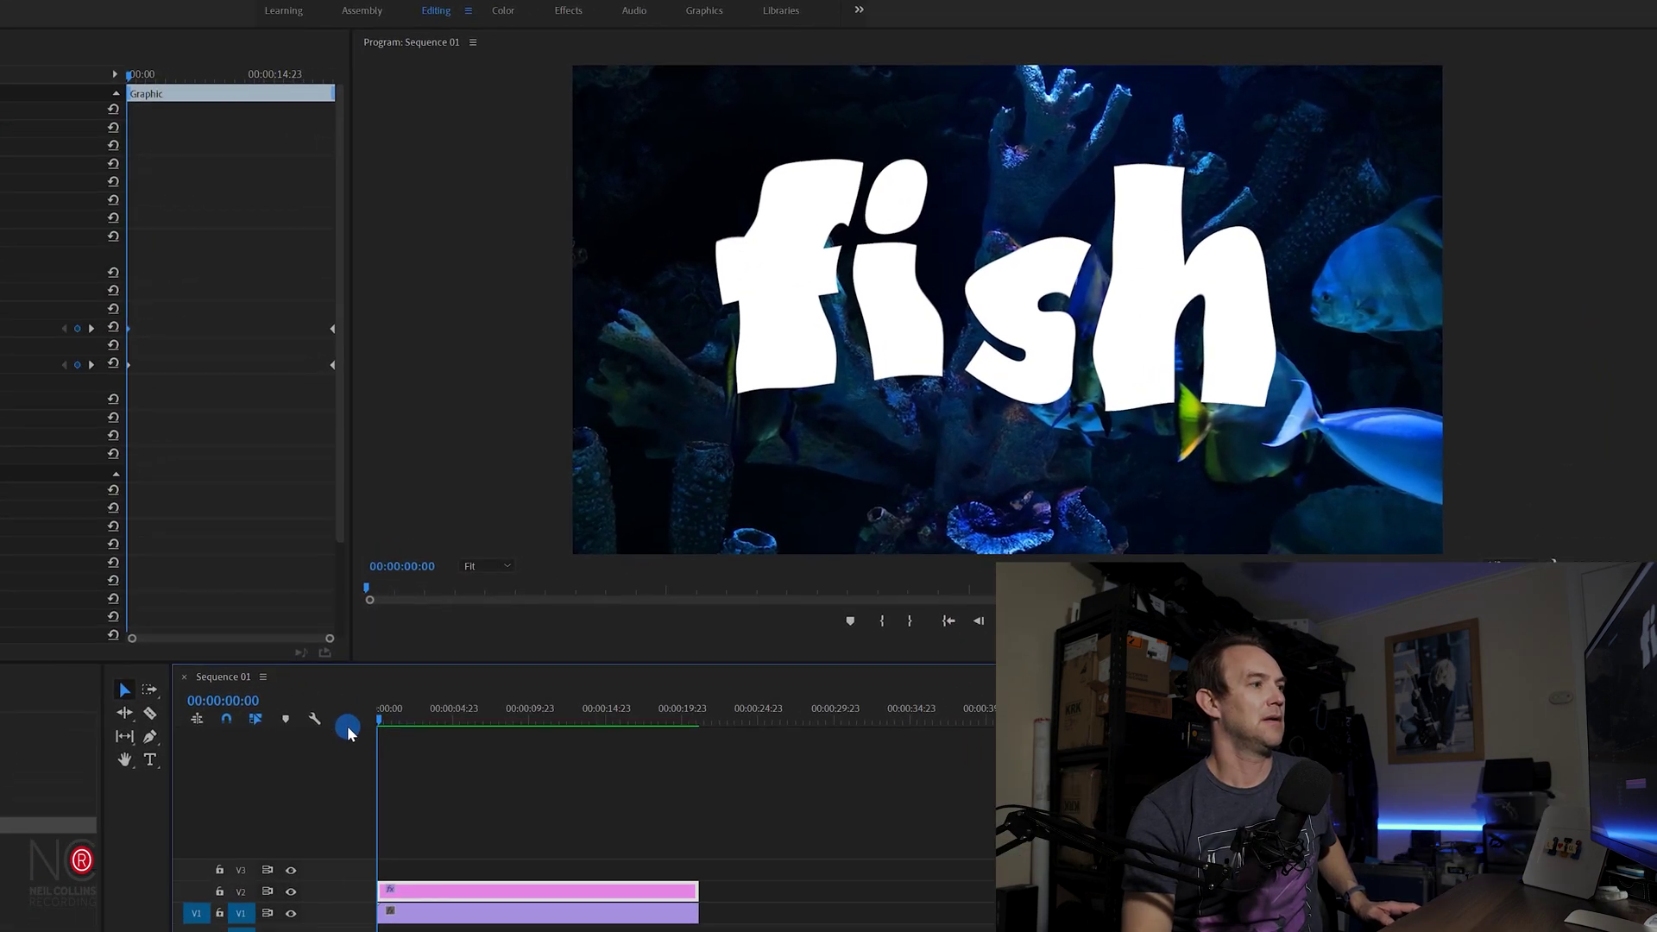
pyautogui.press('space')
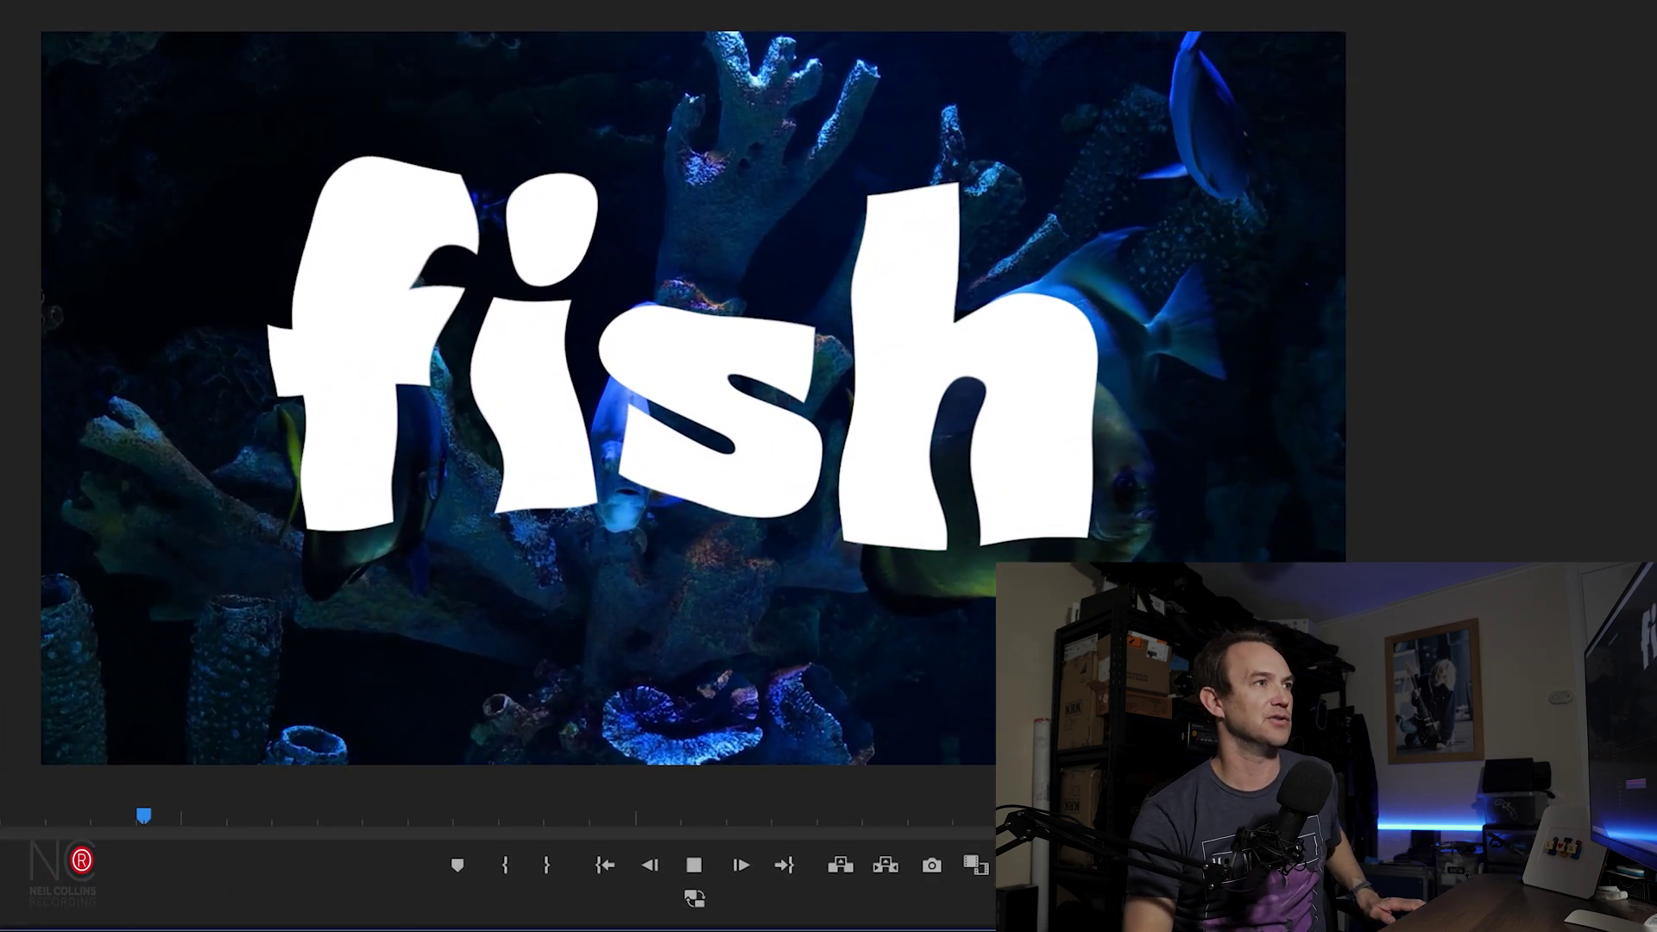
pyautogui.press('space')
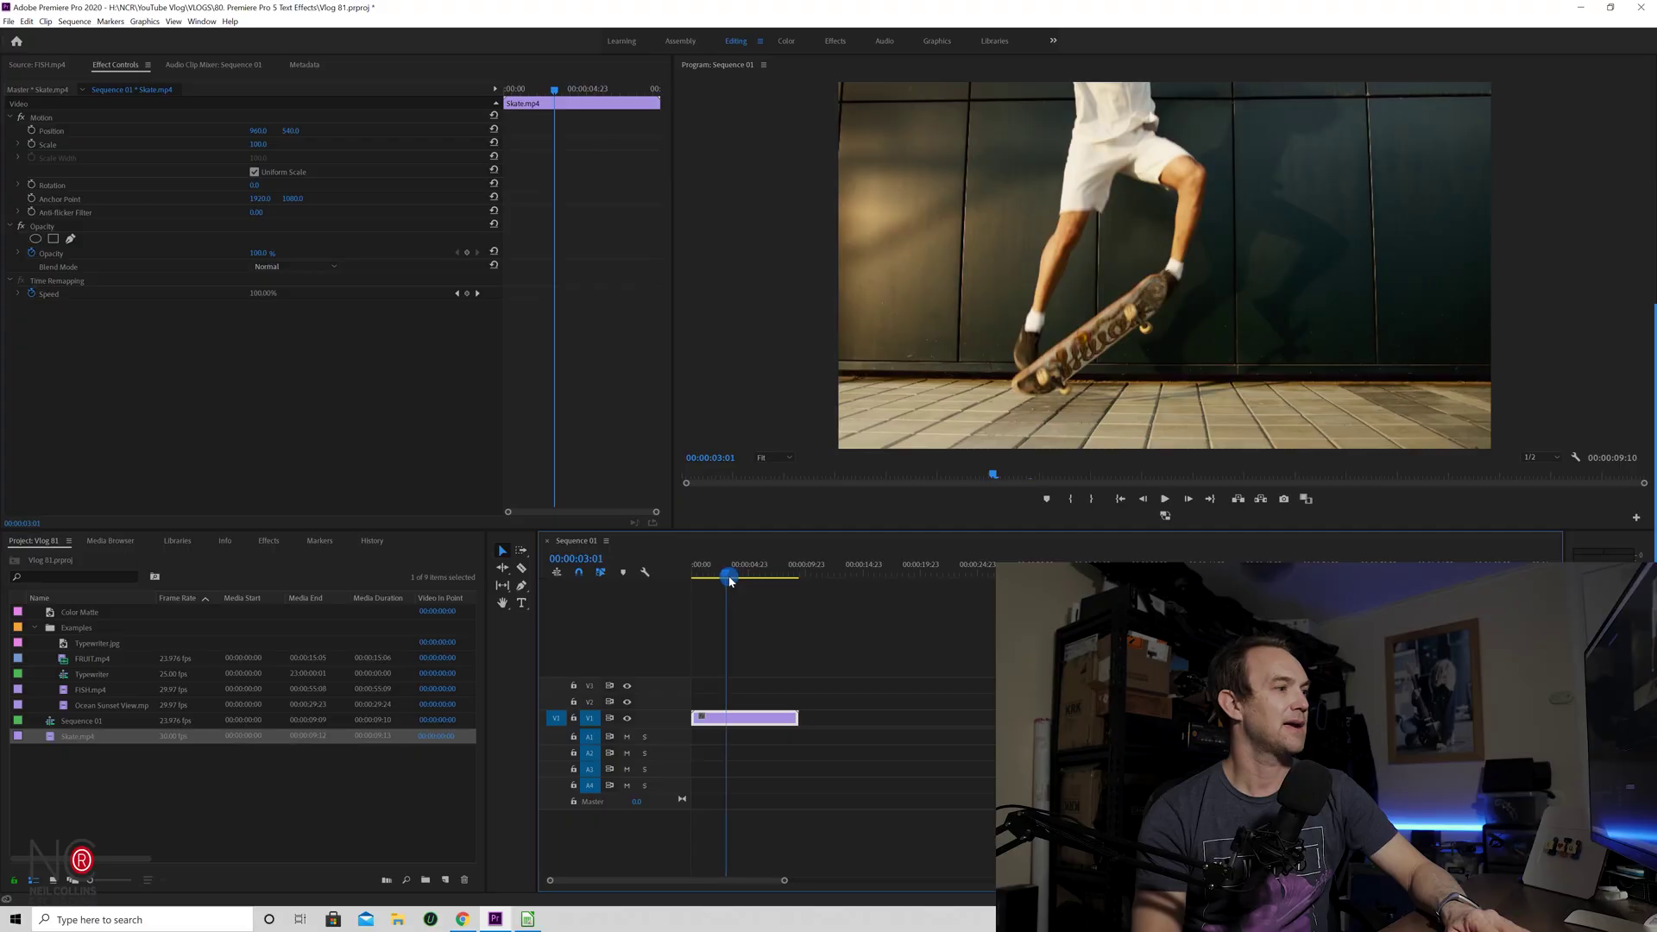
# Add a text layer reading "glitch" over the skateboarding clip at 00:00:03:12
pyautogui.moveTo(728, 584)
pyautogui.mouseDown()
pyautogui.moveTo(713, 584)
pyautogui.moveTo(734, 586)
pyautogui.mouseUp()
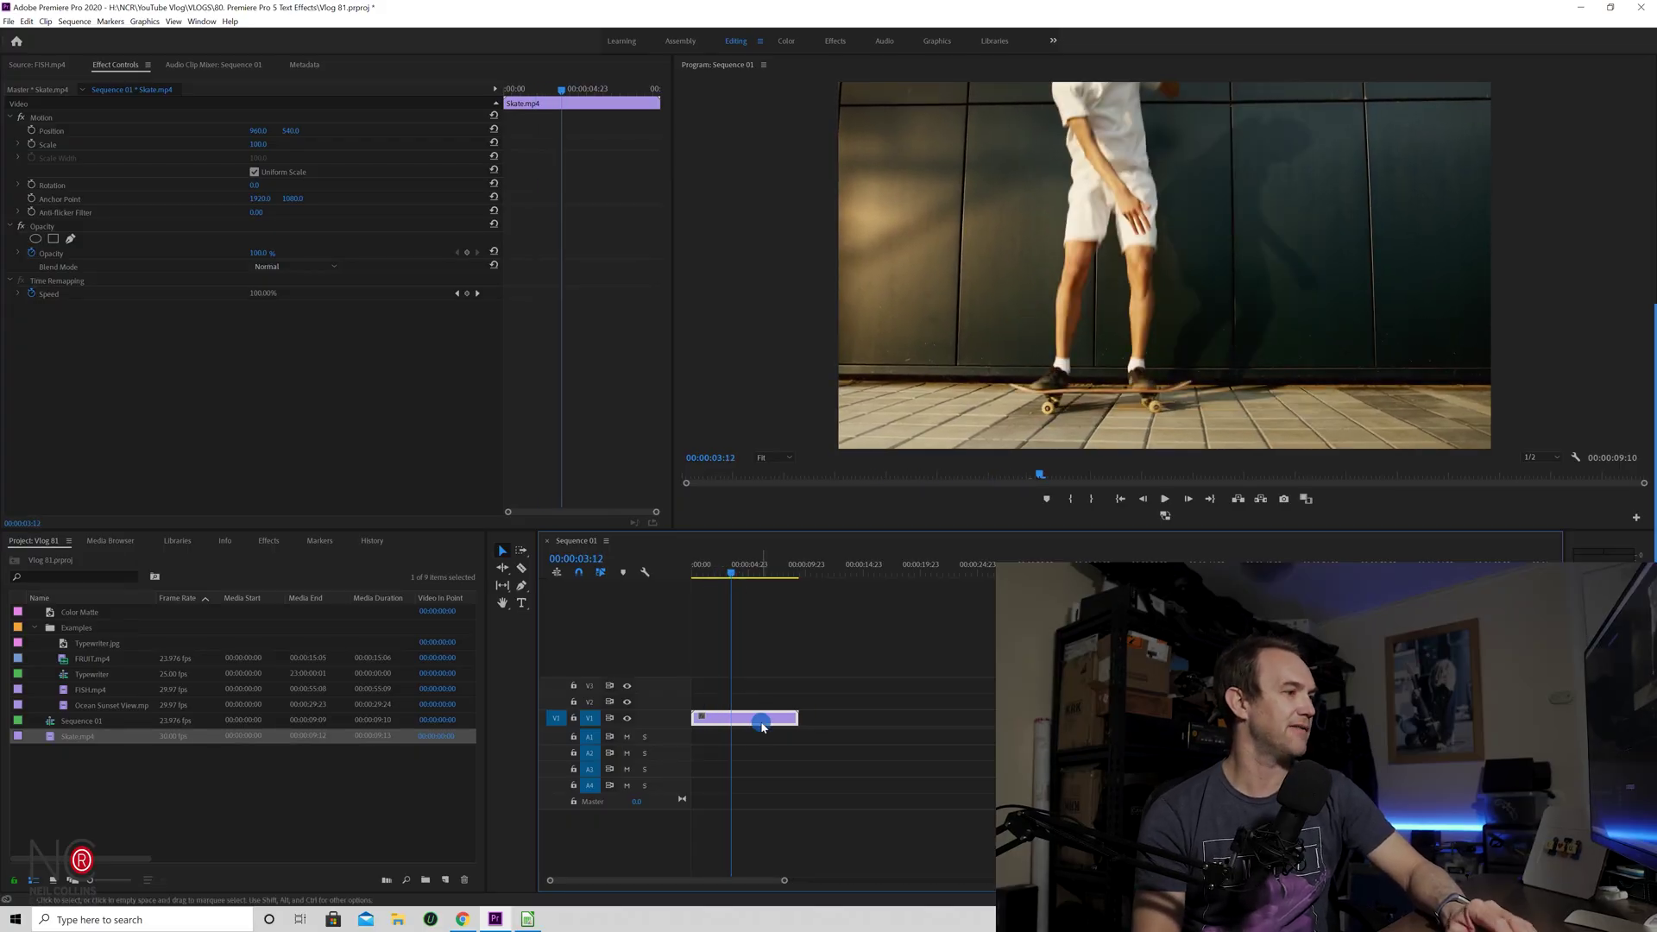
pyautogui.press('t')
pyautogui.click(903, 283)
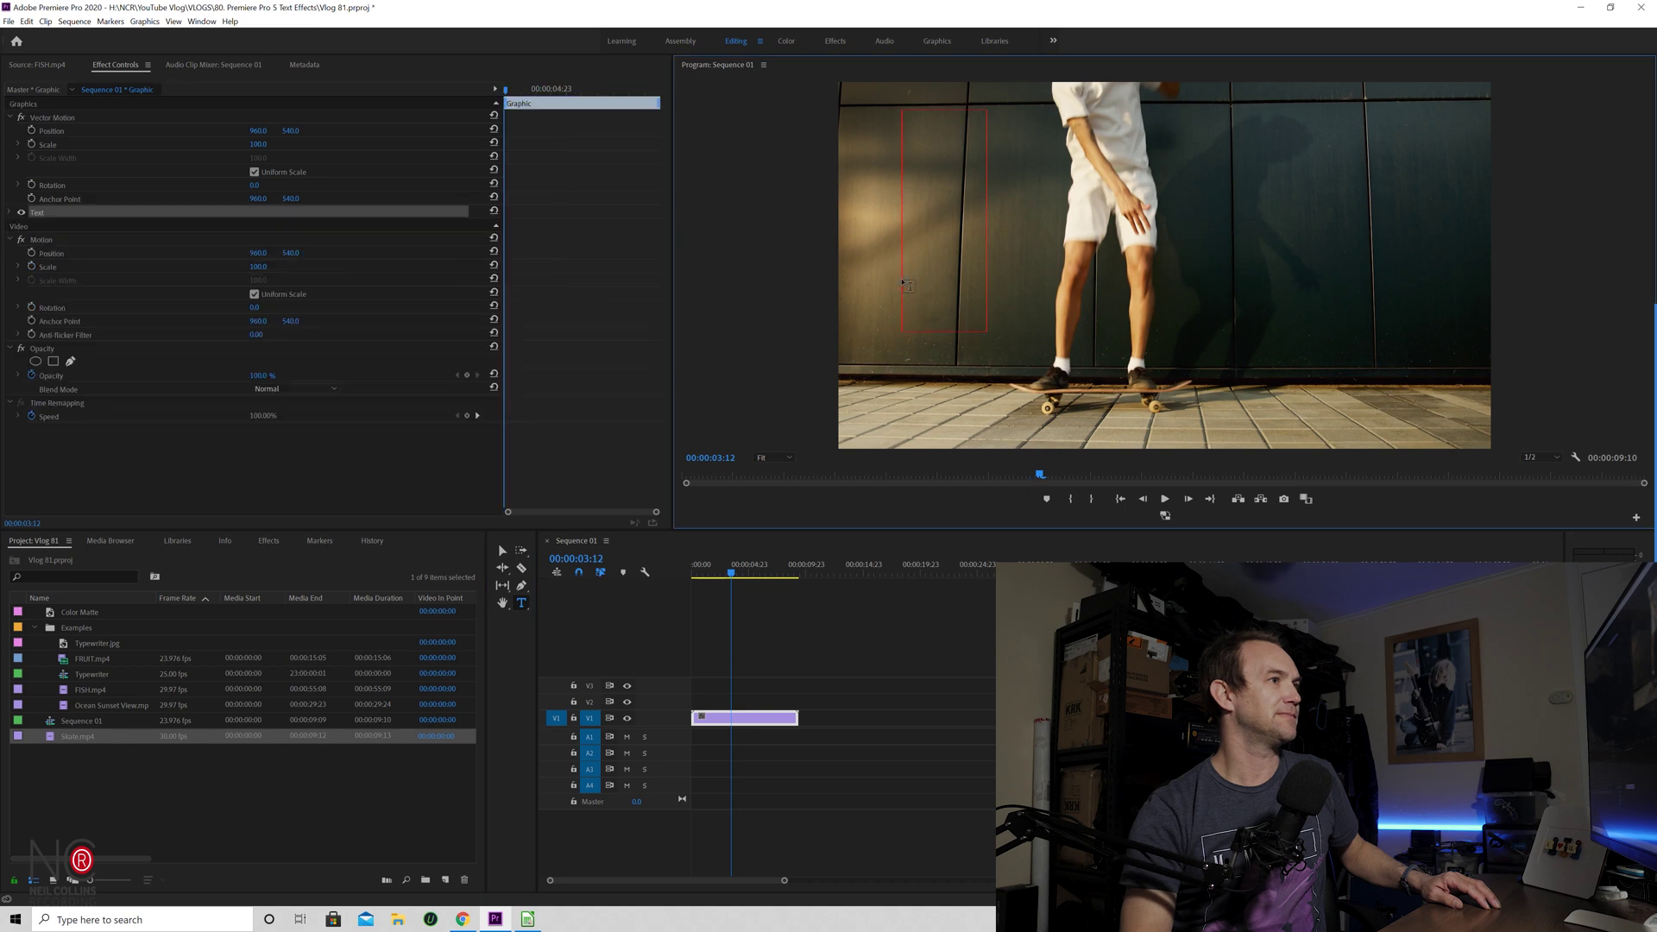
pyautogui.write('gl')
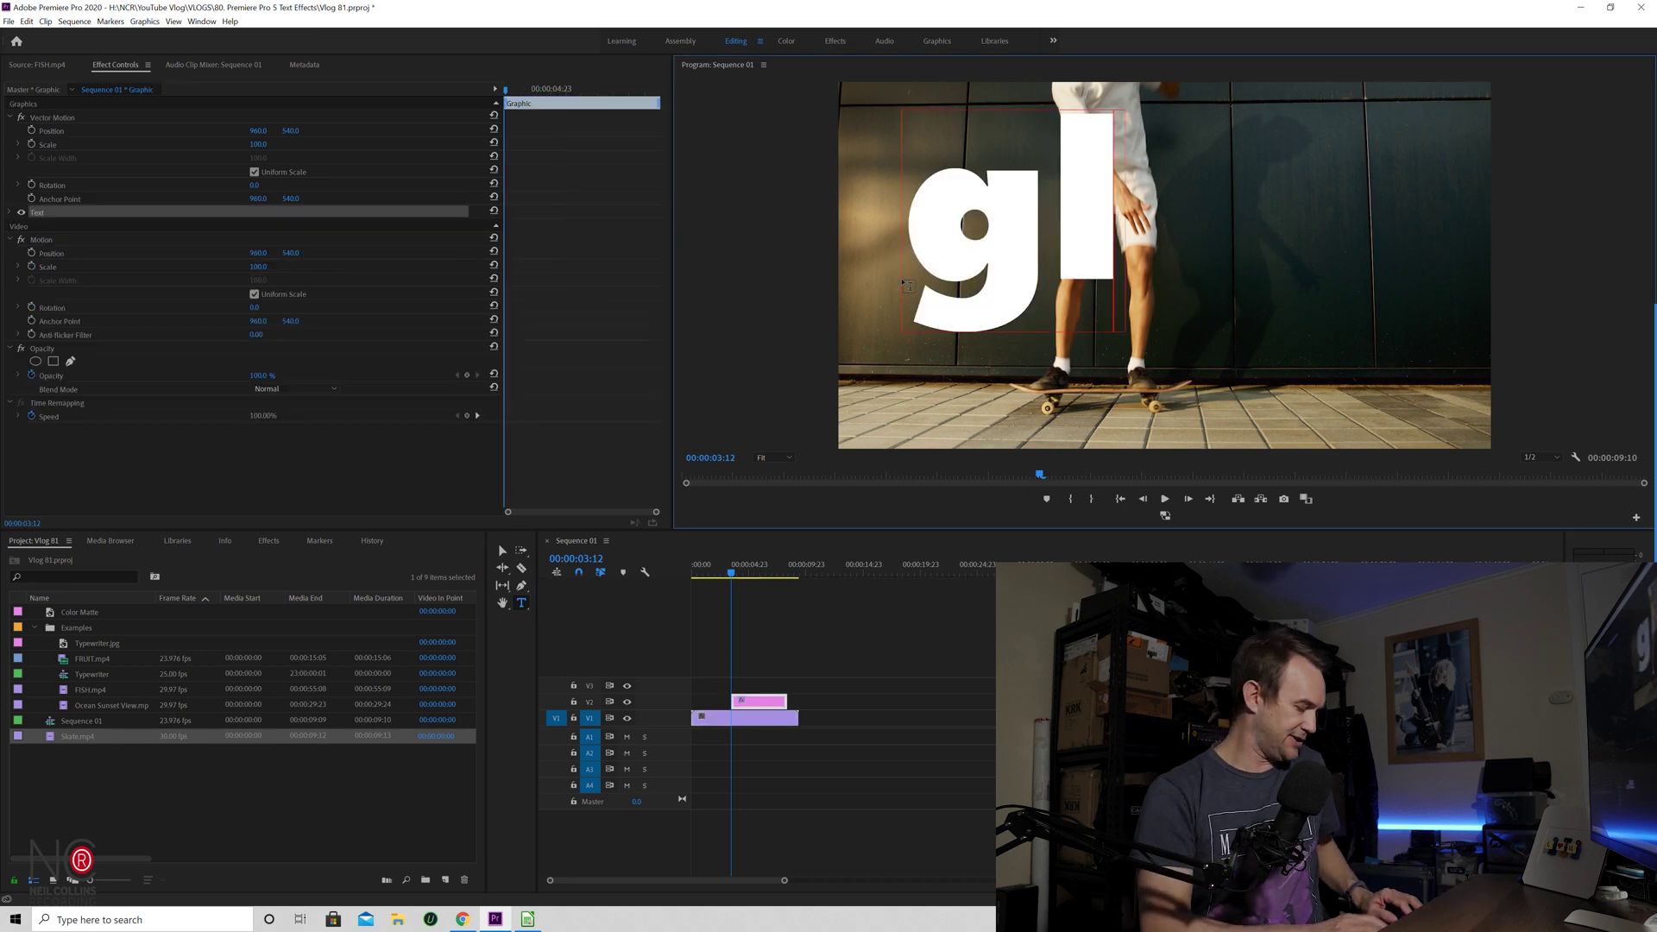
pyautogui.write('itch')
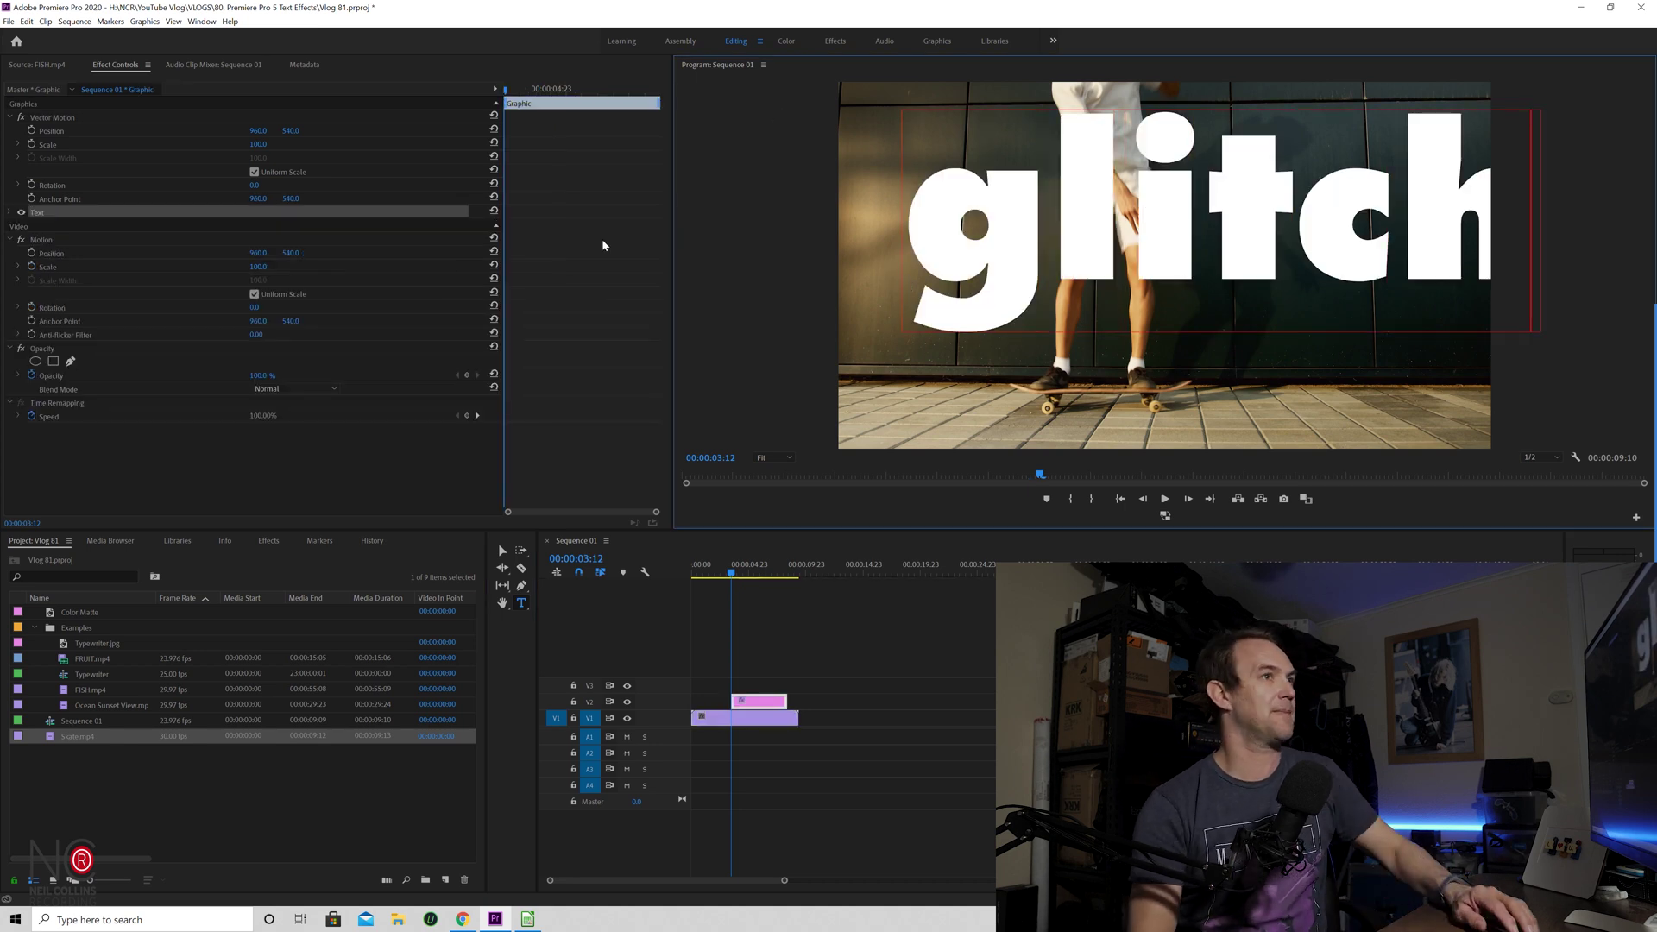
# Move the "glitch" text fully inside the frame and reduce its font size to 298
pyautogui.click(503, 550)
pyautogui.moveTo(1094, 229); pyautogui.dragTo(1024, 267)
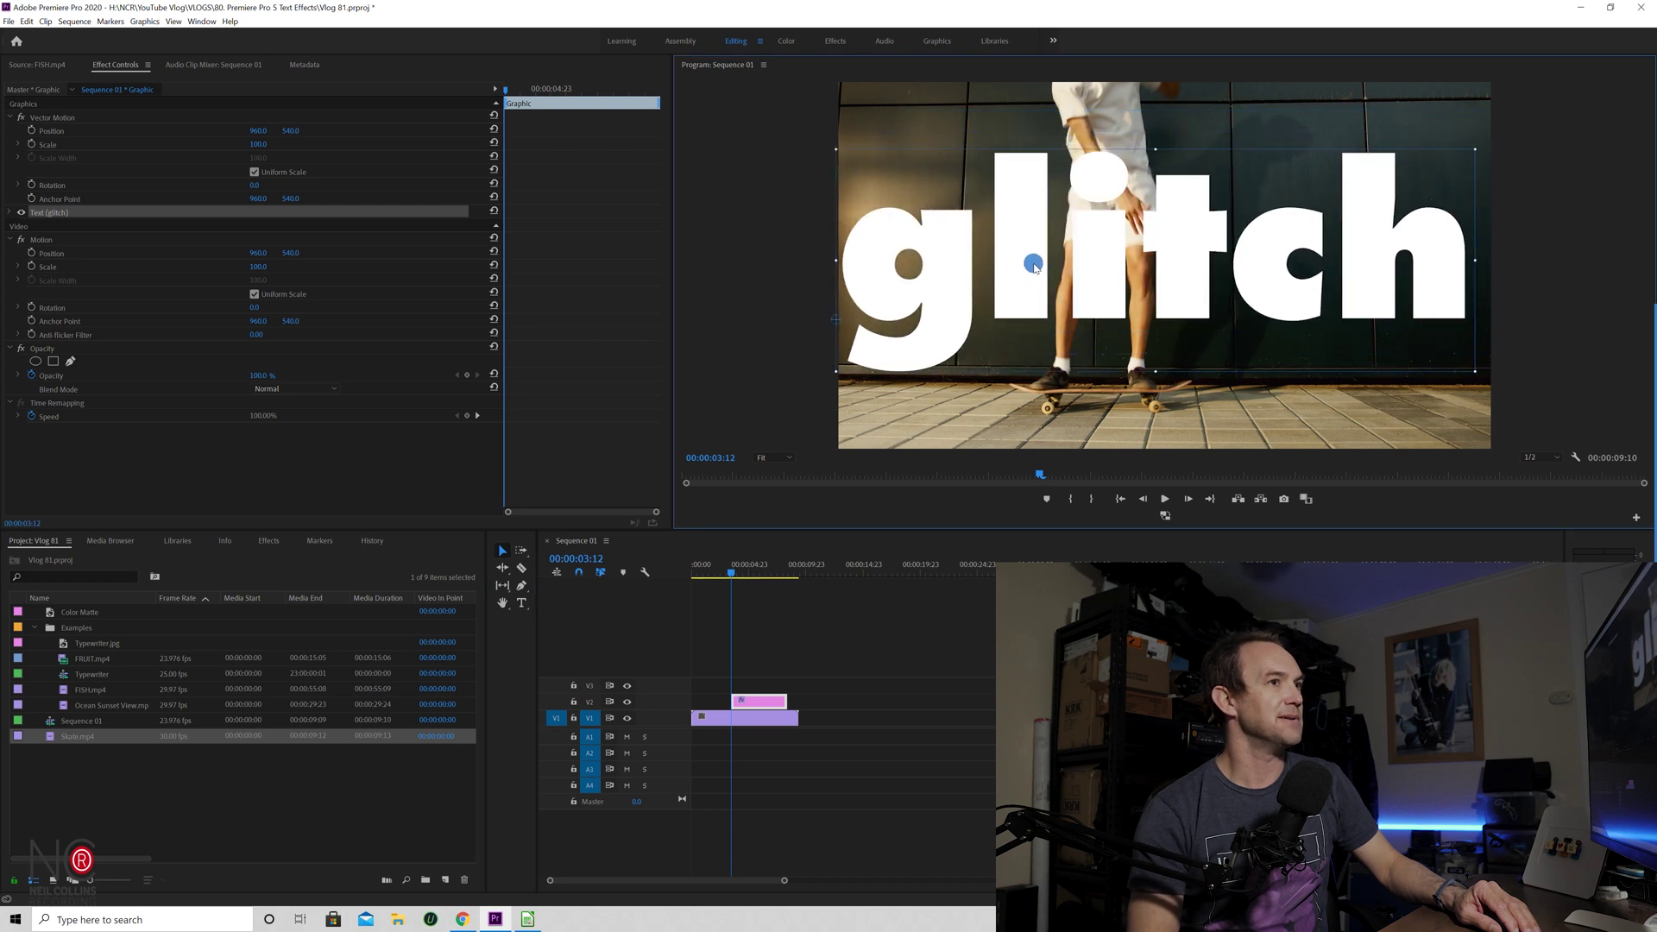
pyautogui.click(13, 212)
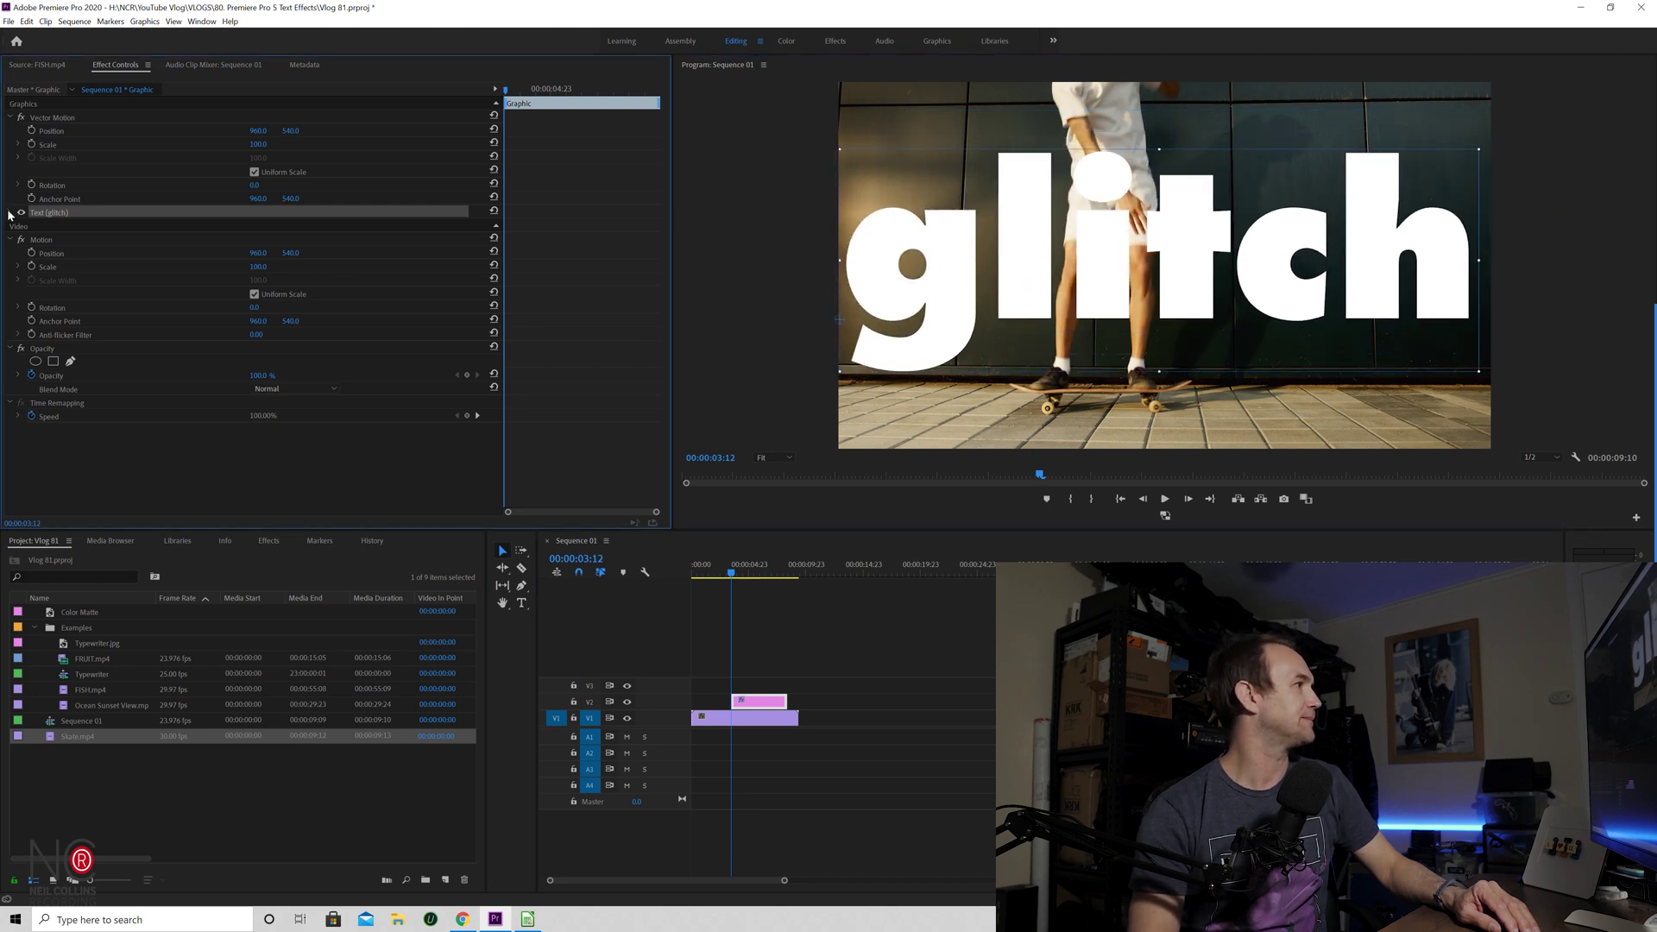
pyautogui.doubleClick(989, 216)
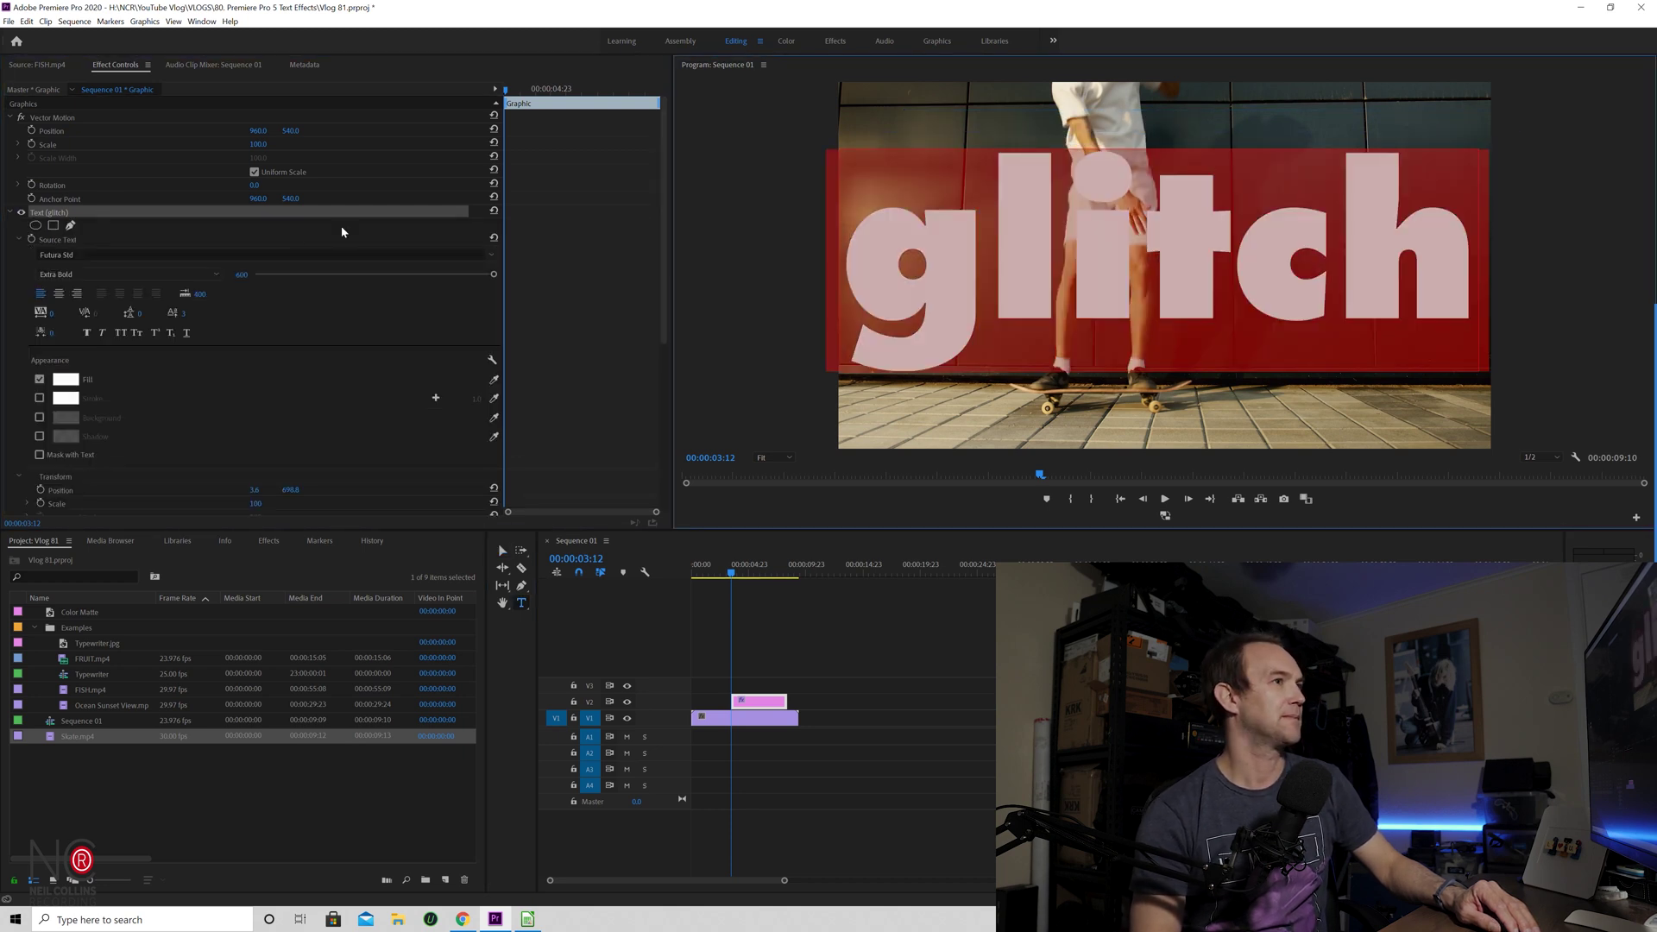
pyautogui.moveTo(344, 275); pyautogui.dragTo(444, 267)
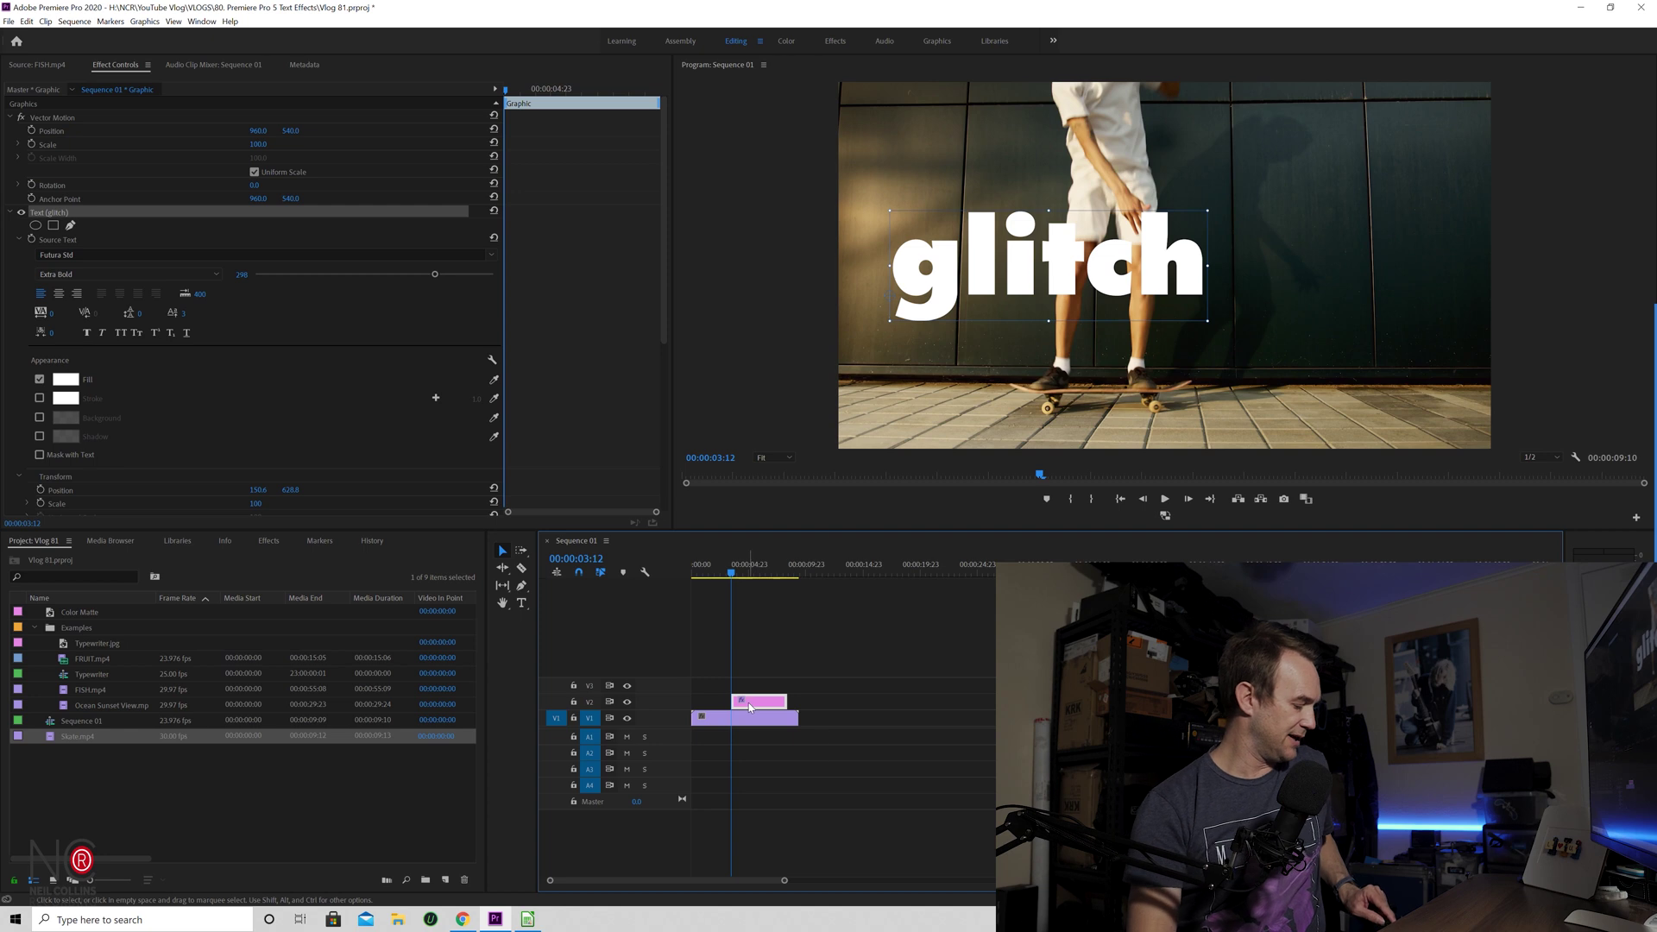
# Duplicate the "glitch" text clip onto track V3 and extend both text clips to match the skateboarding clip's start and end
pyautogui.moveTo(750, 705); pyautogui.dragTo(745, 686)
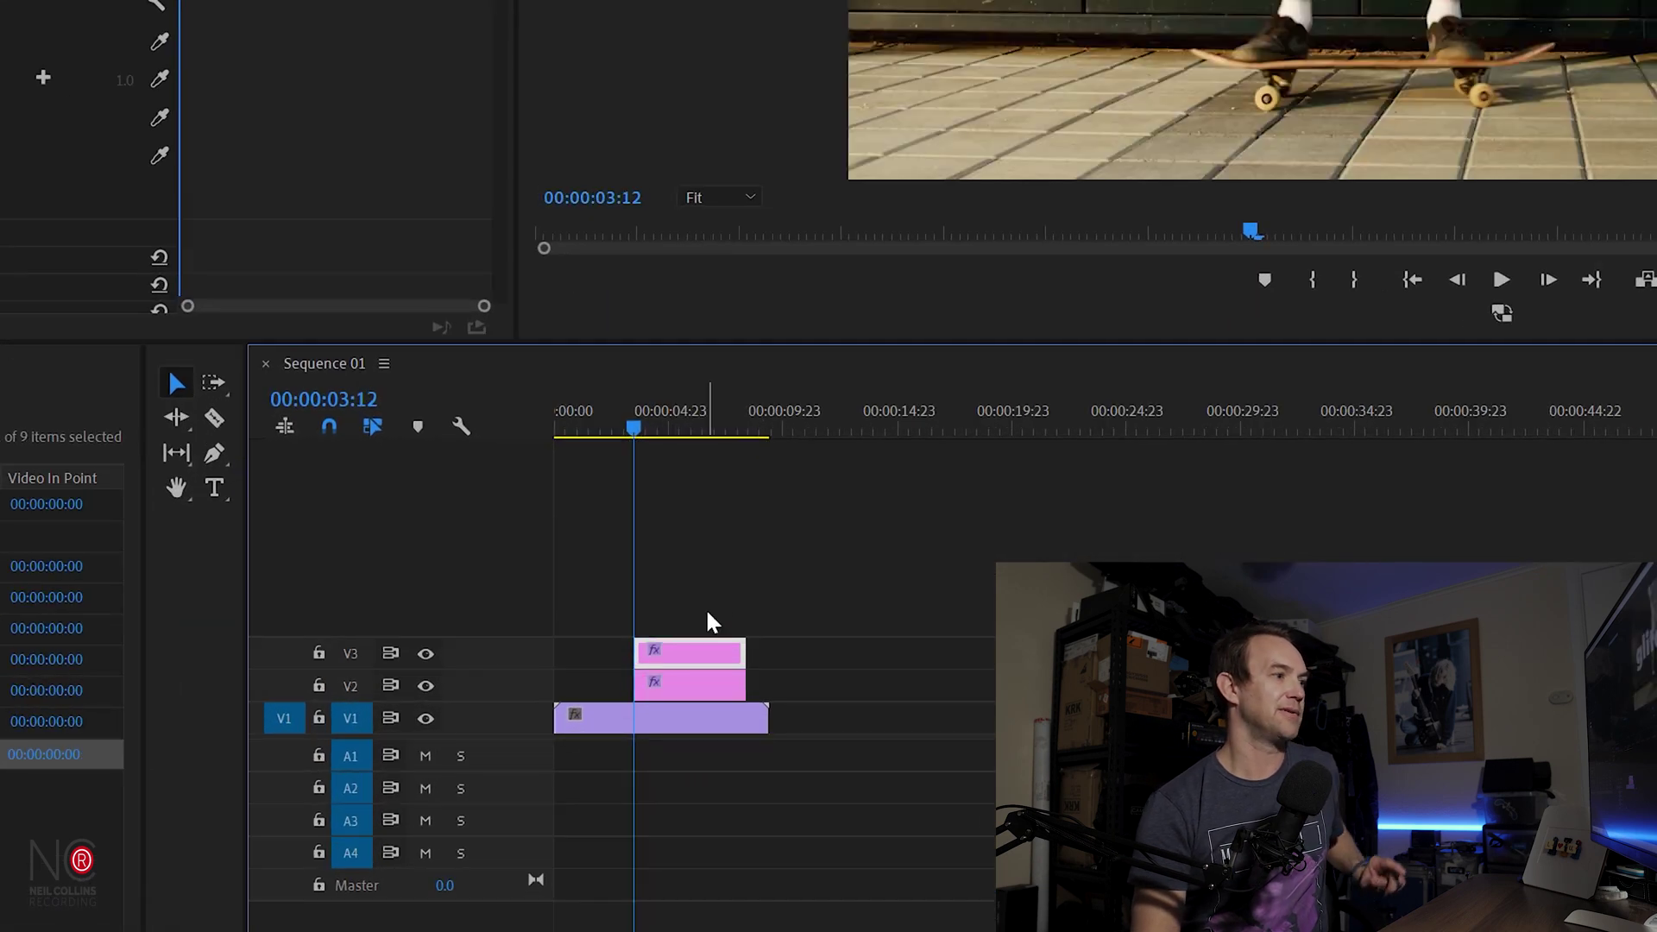
pyautogui.moveTo(637, 651); pyautogui.dragTo(492, 658)
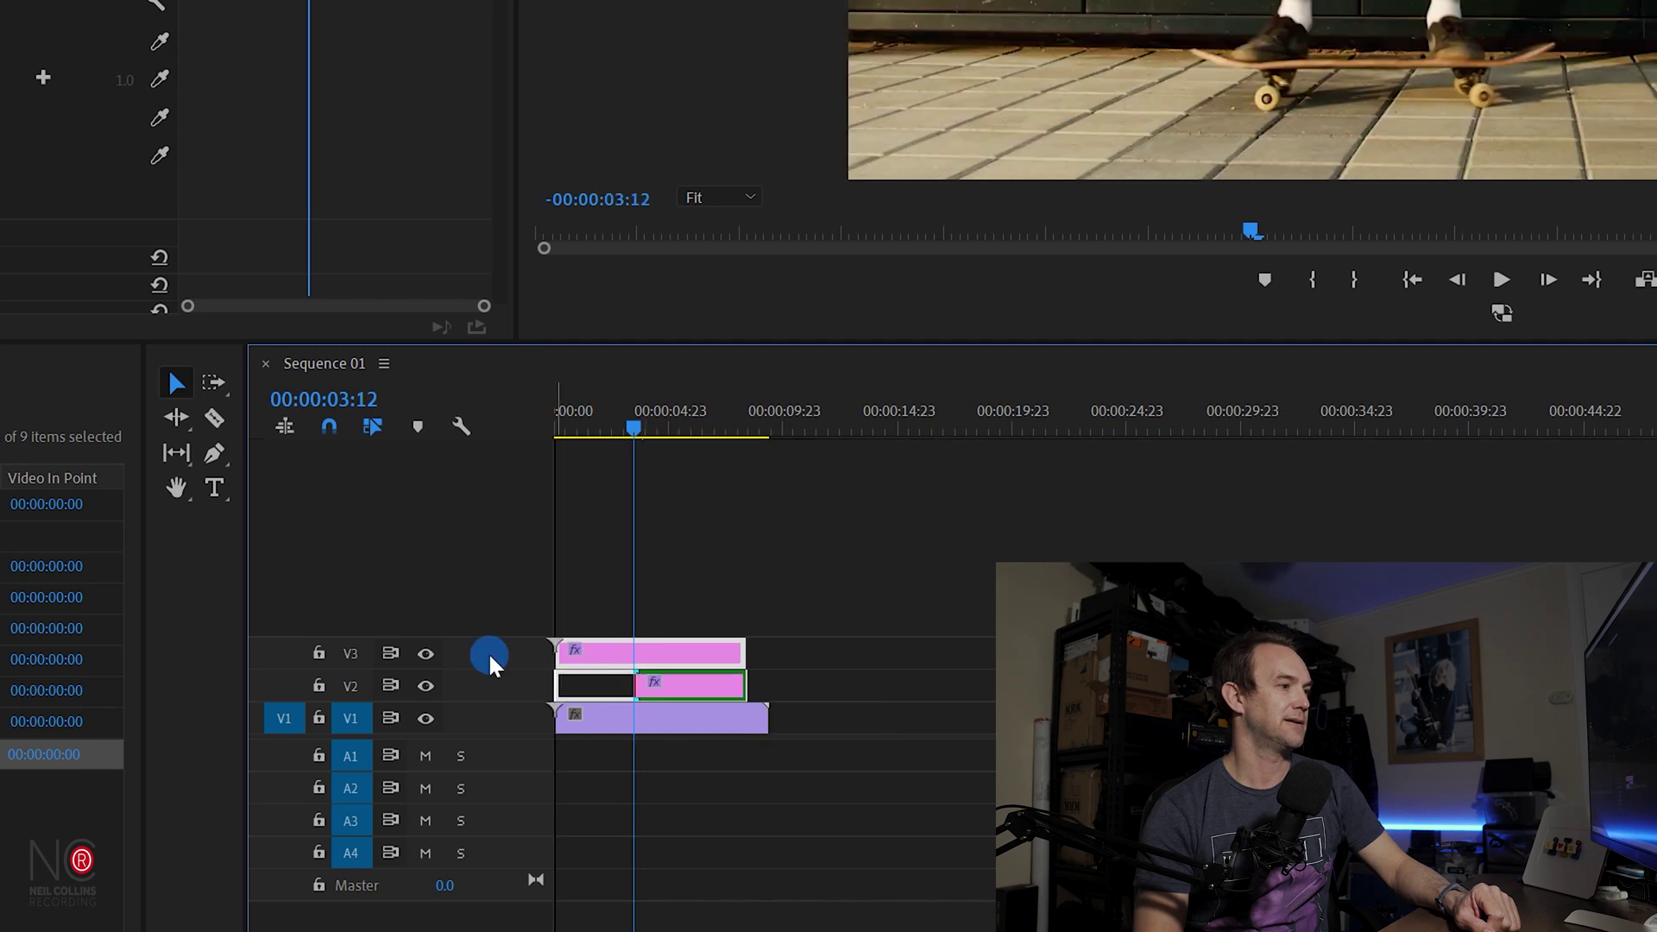
pyautogui.moveTo(747, 678); pyautogui.dragTo(767, 642)
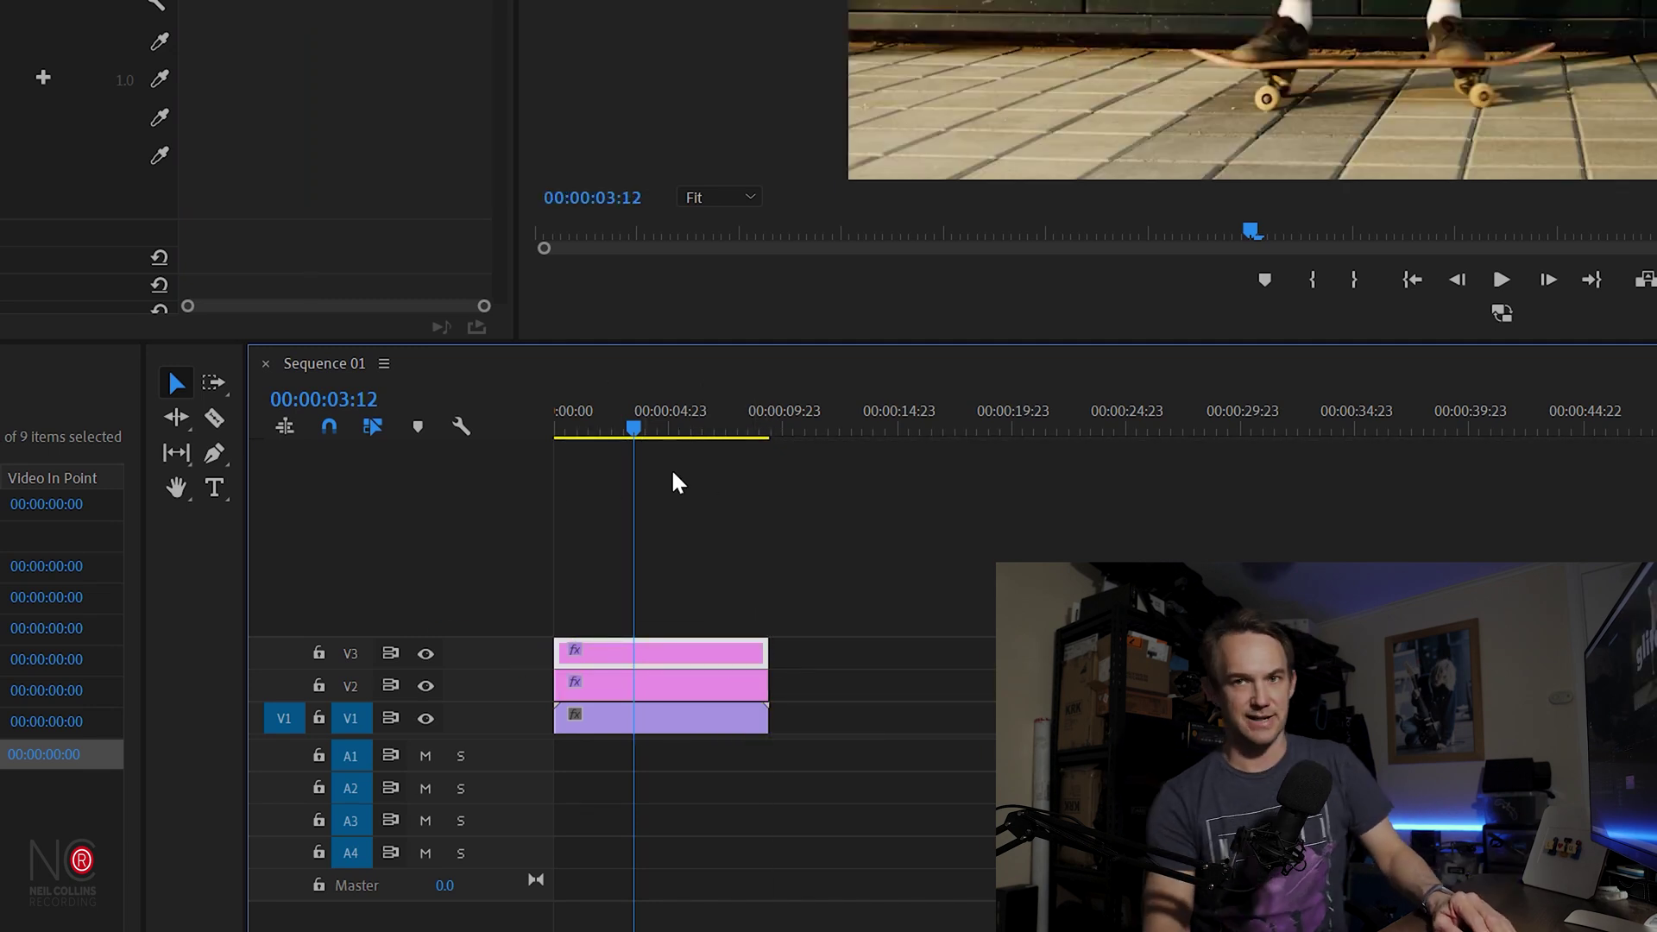
# Apply the Wave Warp effect to the "glitch" text clip on V3, previewing the frame at 00:00:00:22
pyautogui.click(561, 423)
pyautogui.click(702, 570)
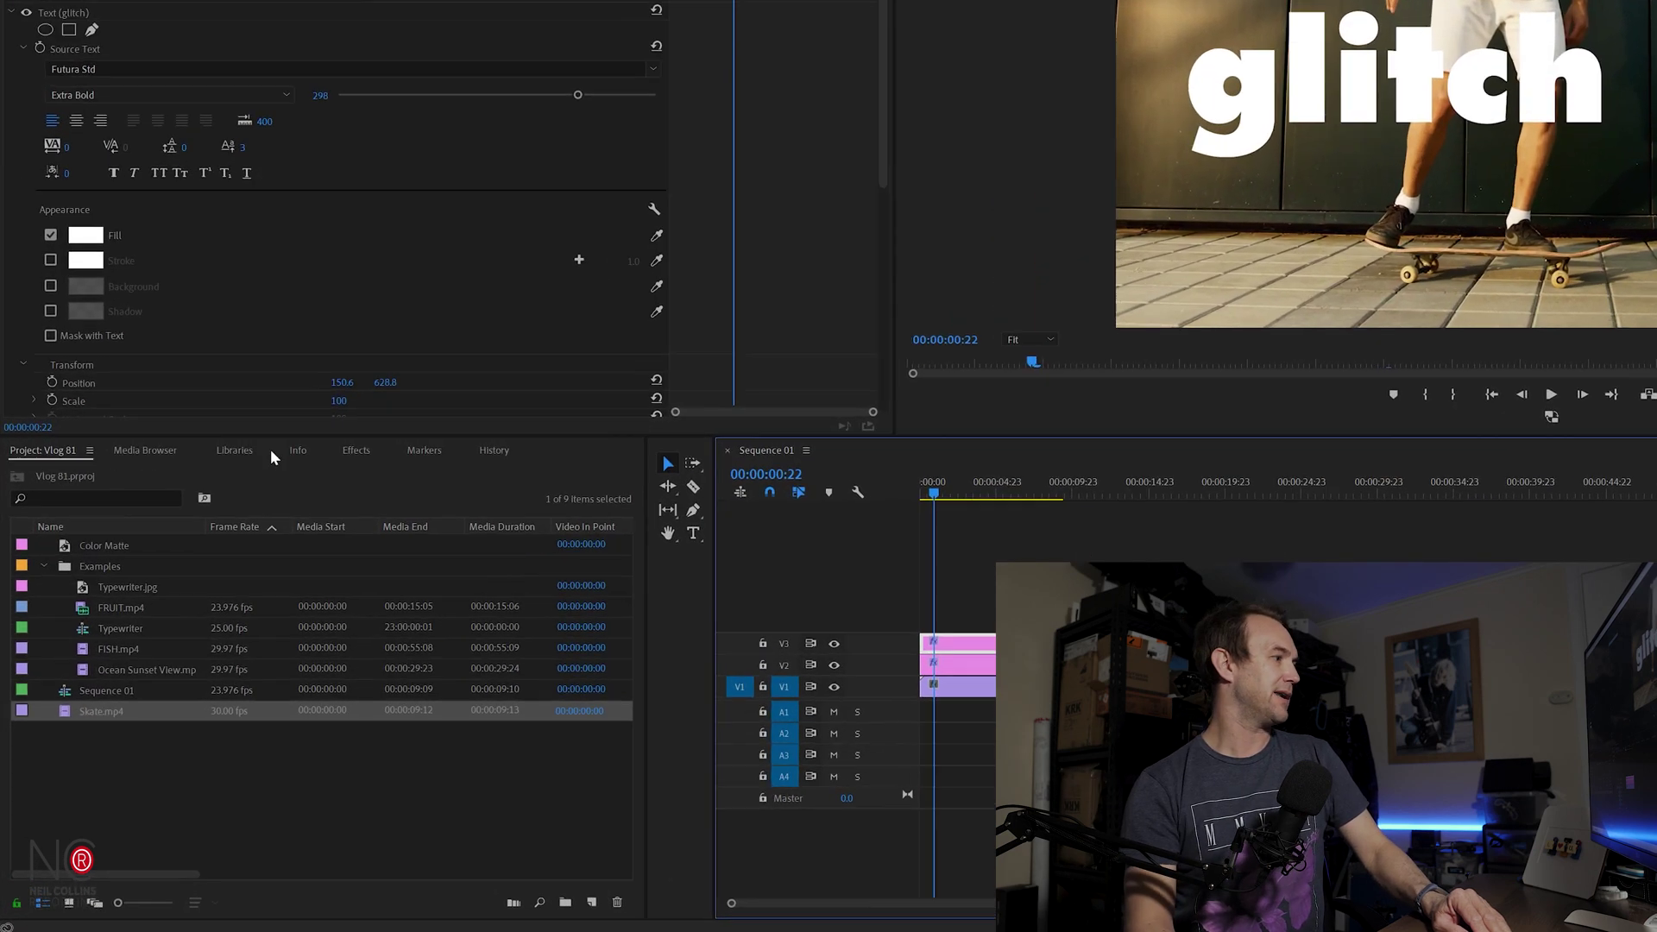
pyautogui.click(268, 540)
pyautogui.click(121, 304)
pyautogui.press('BackSpace')
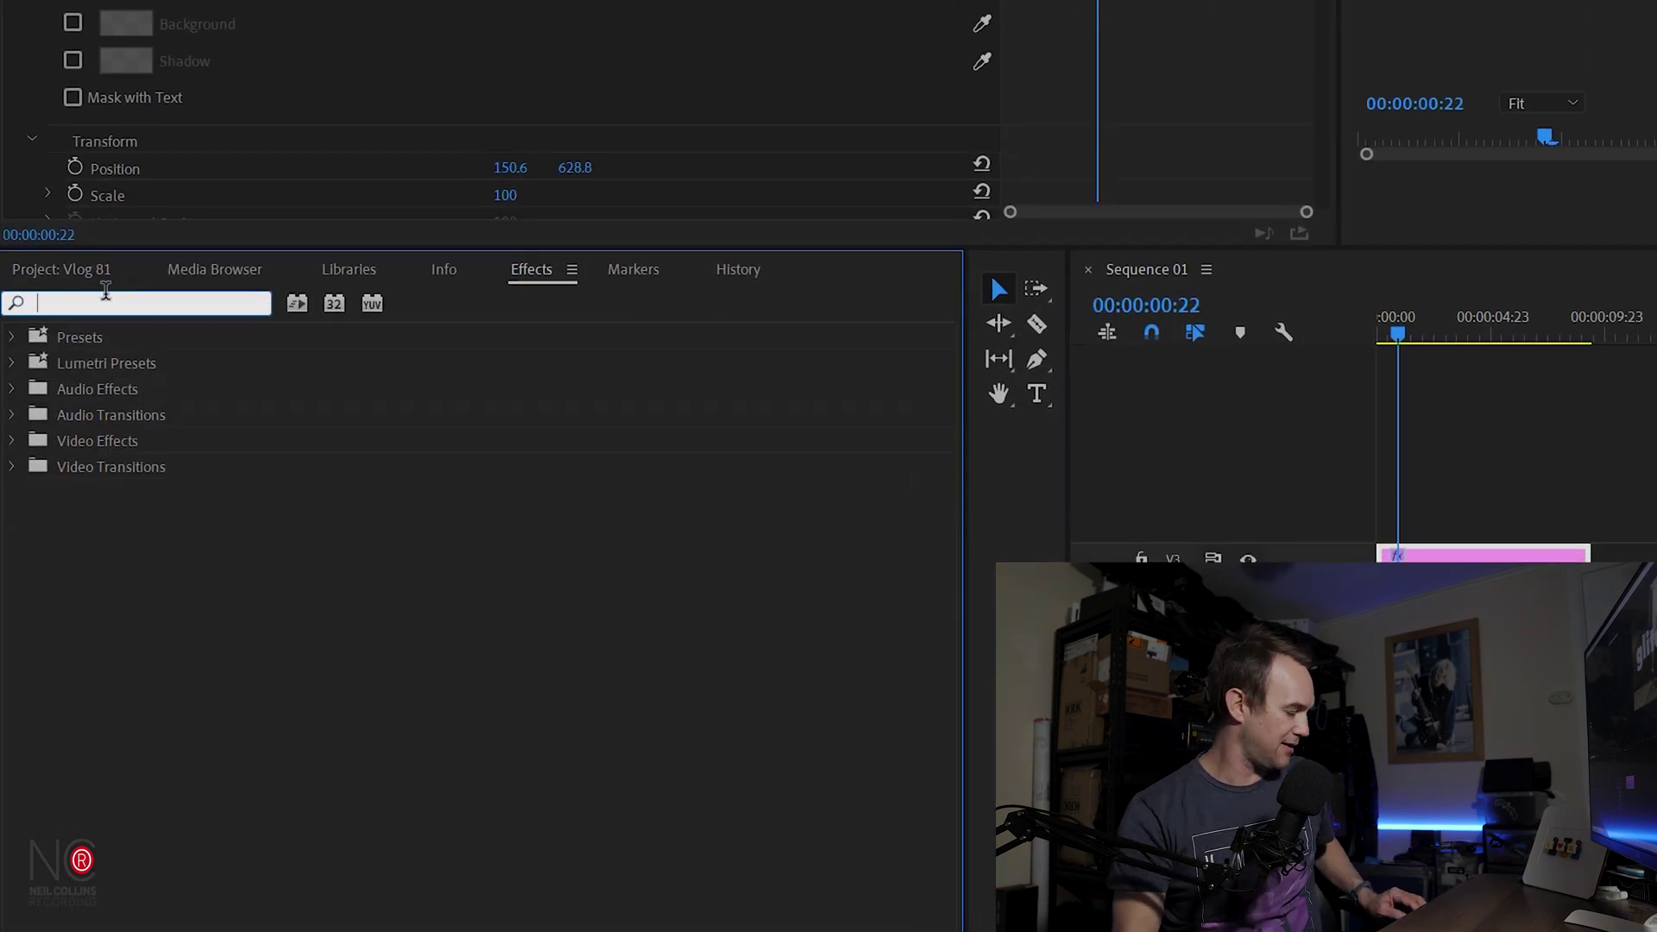
pyautogui.write('wave warp')
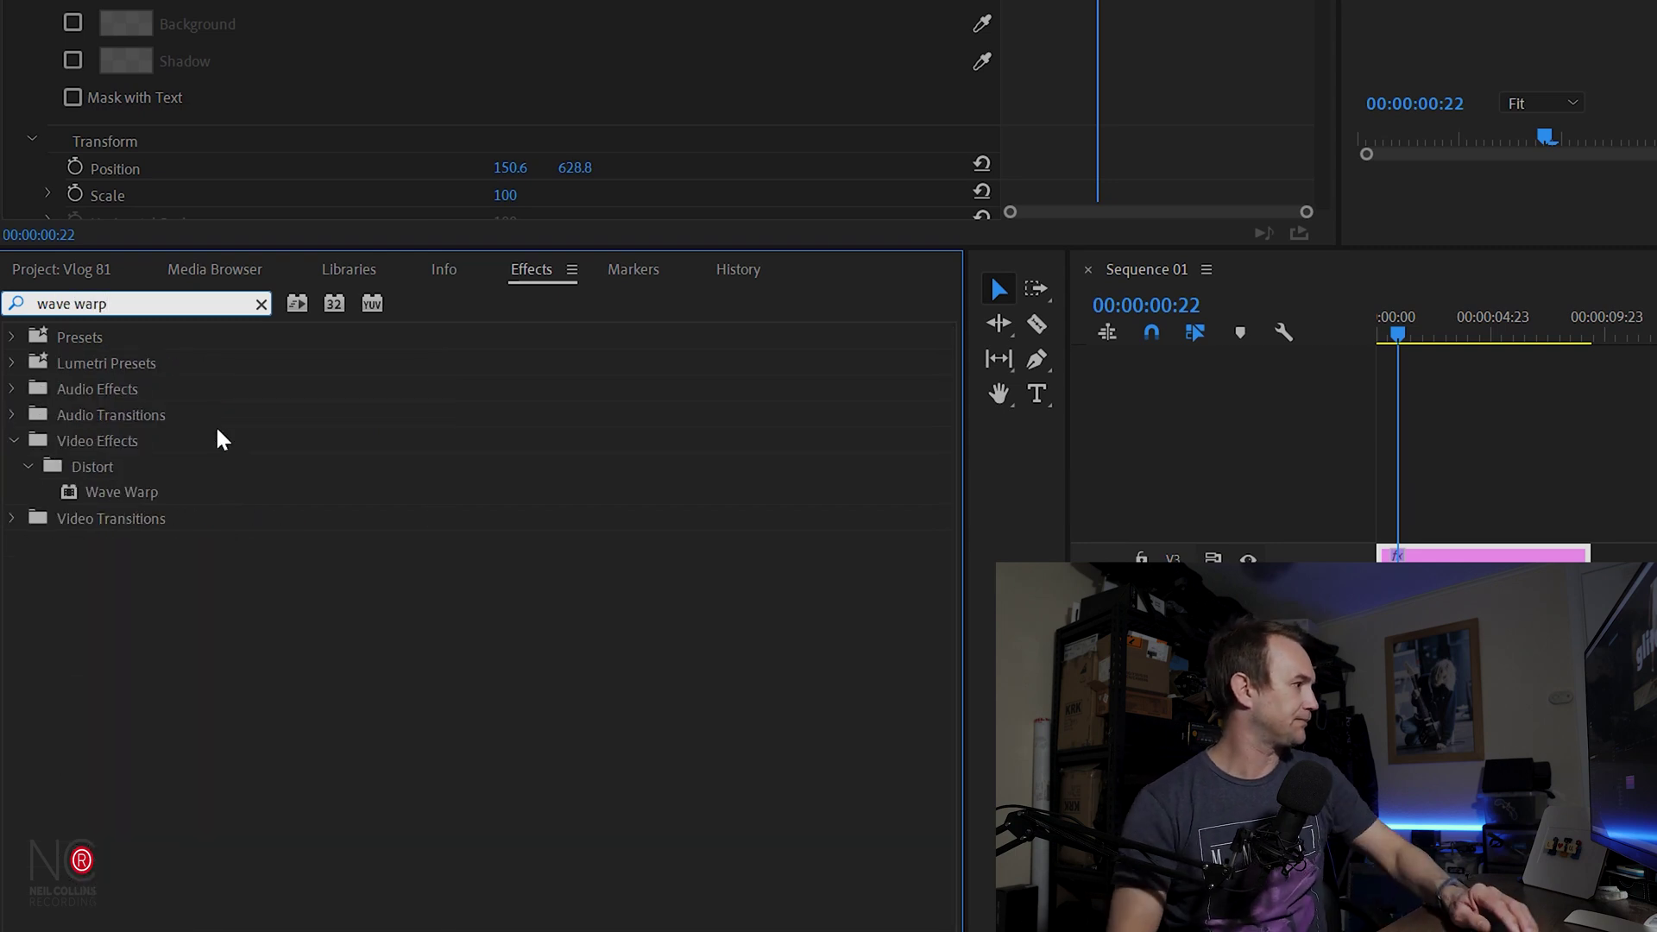
pyautogui.moveTo(133, 492); pyautogui.dragTo(1540, 555)
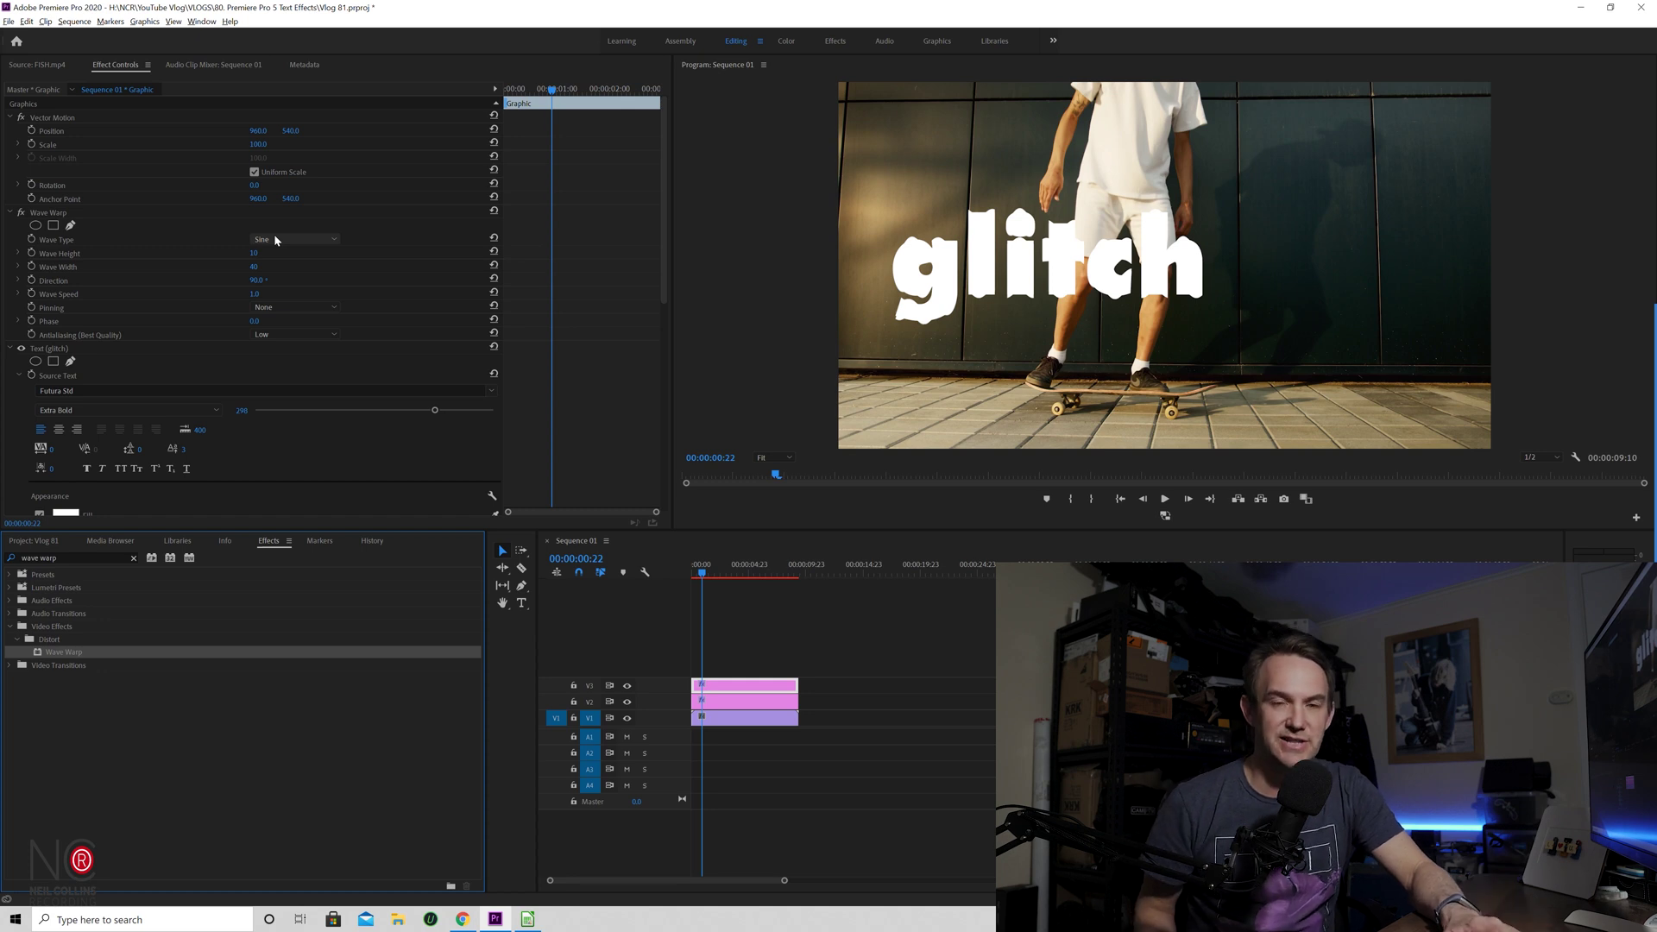
# Set the Wave Warp Wave Height to 50 and Wave Width to 100
pyautogui.click(254, 252)
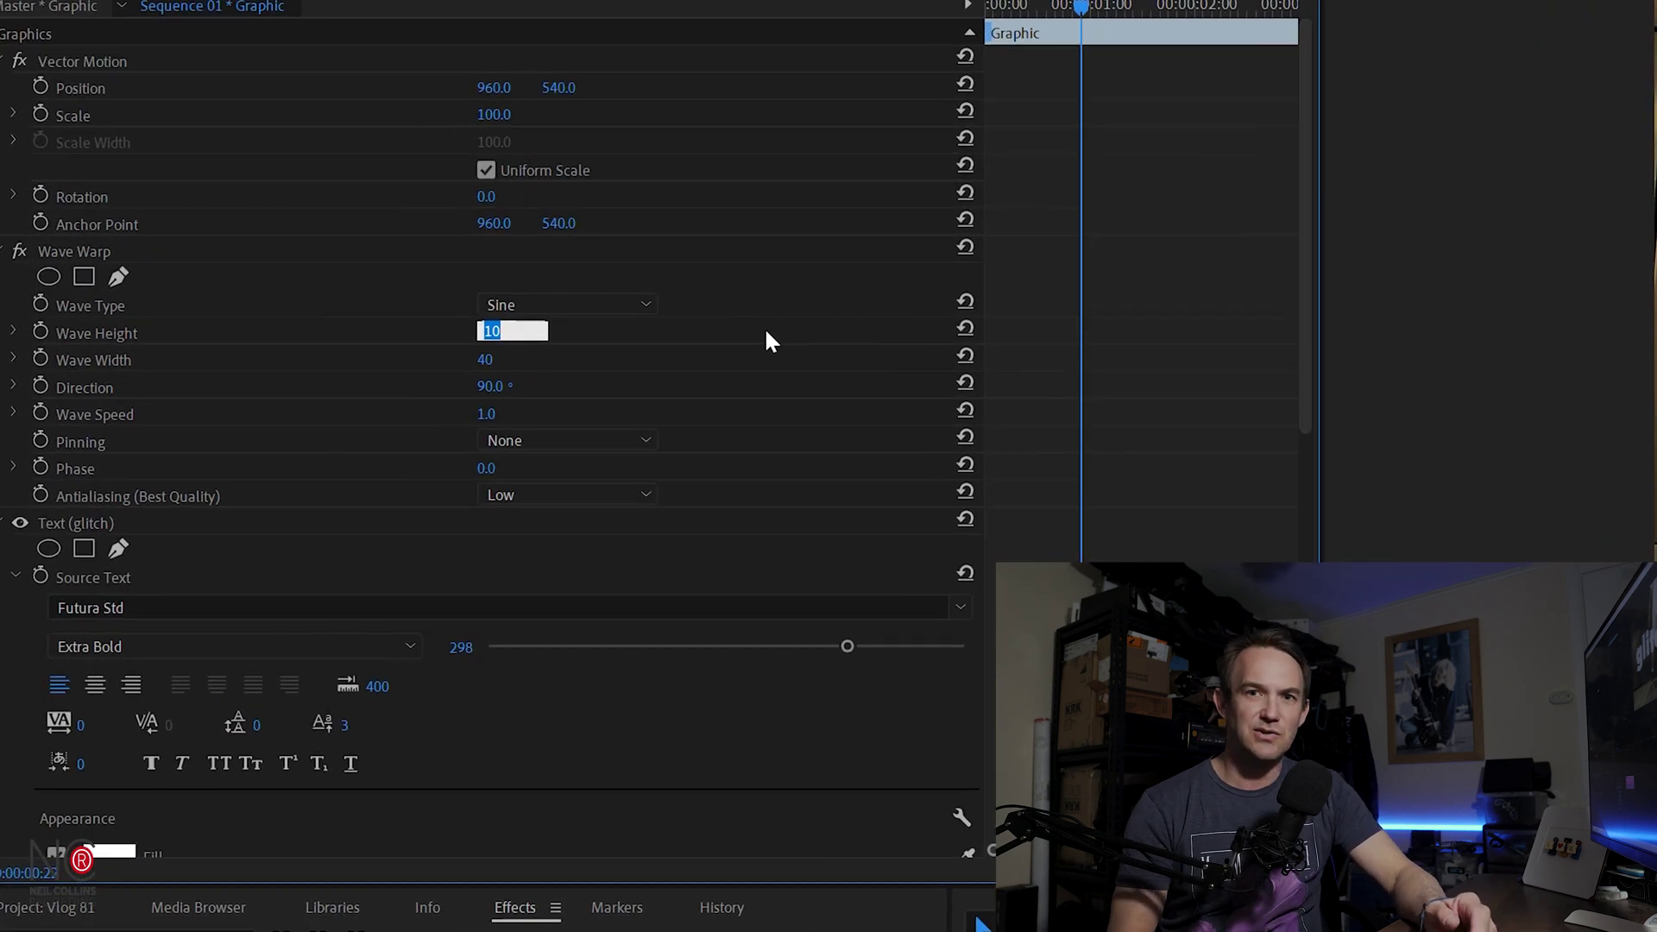
pyautogui.write('50')
pyautogui.press('Return')
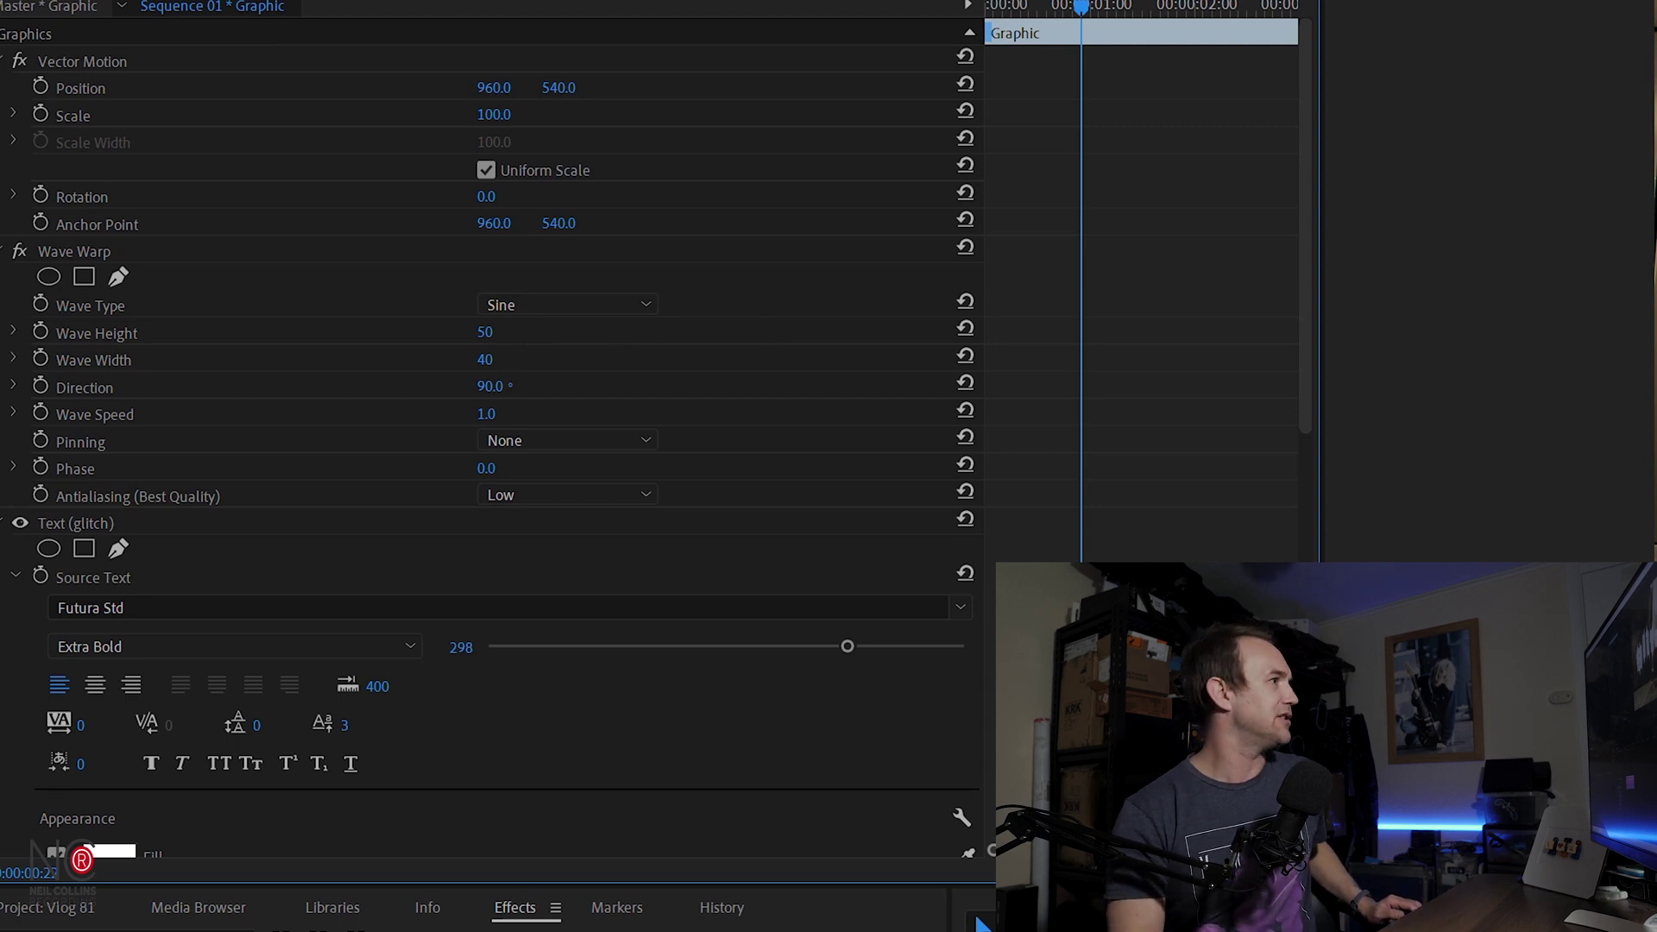
pyautogui.click(486, 359)
pyautogui.press('Return')
# Set the Wave Warp Direction to 0° and Wave Speed to -10
pyautogui.click(503, 386)
pyautogui.write('0')
pyautogui.press('Return')
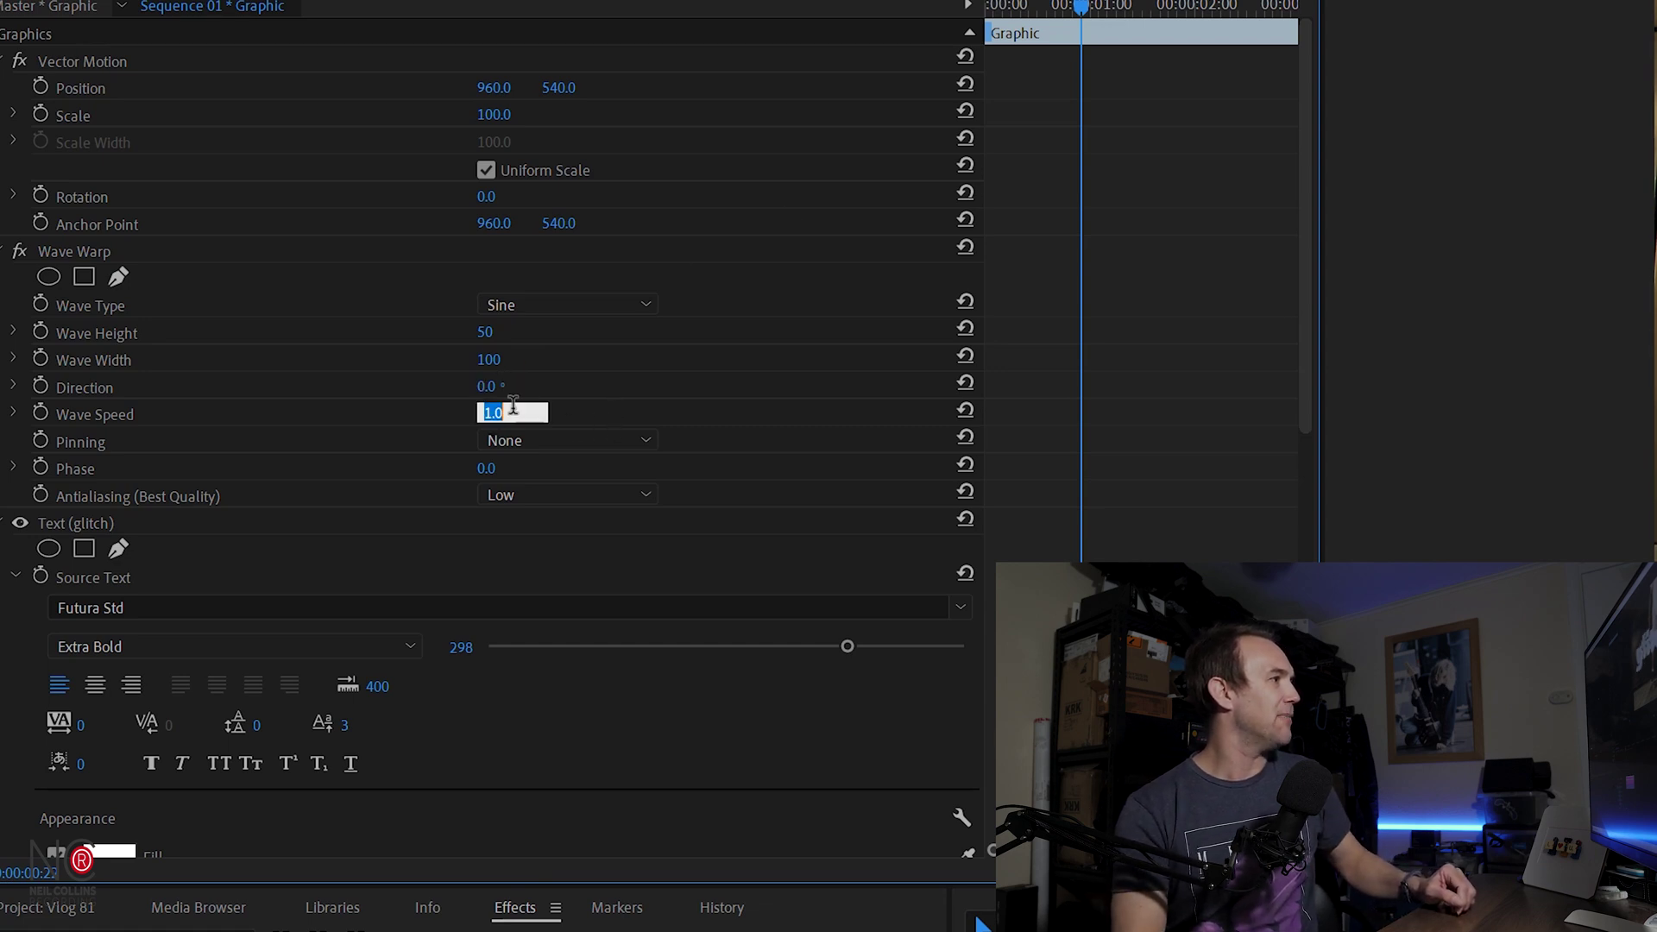
pyautogui.write('-10')
pyautogui.press('Return')
# Change the Wave Warp Wave Type to Square and return the playhead to the start of the sequence
pyautogui.click(576, 304)
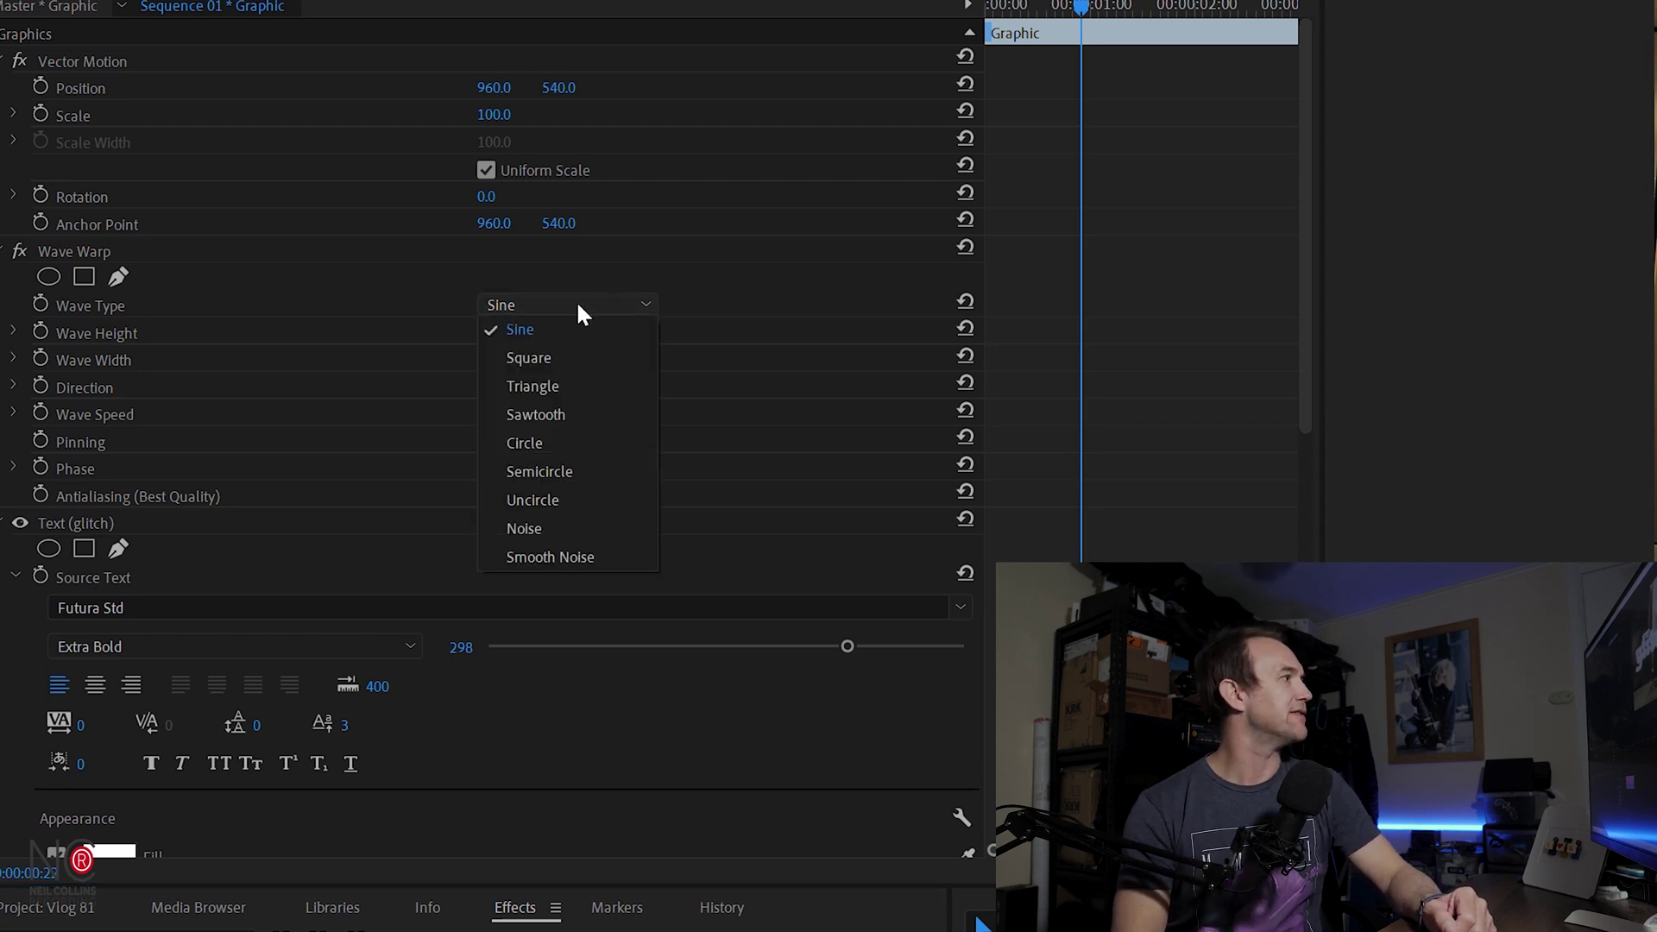
pyautogui.click(562, 353)
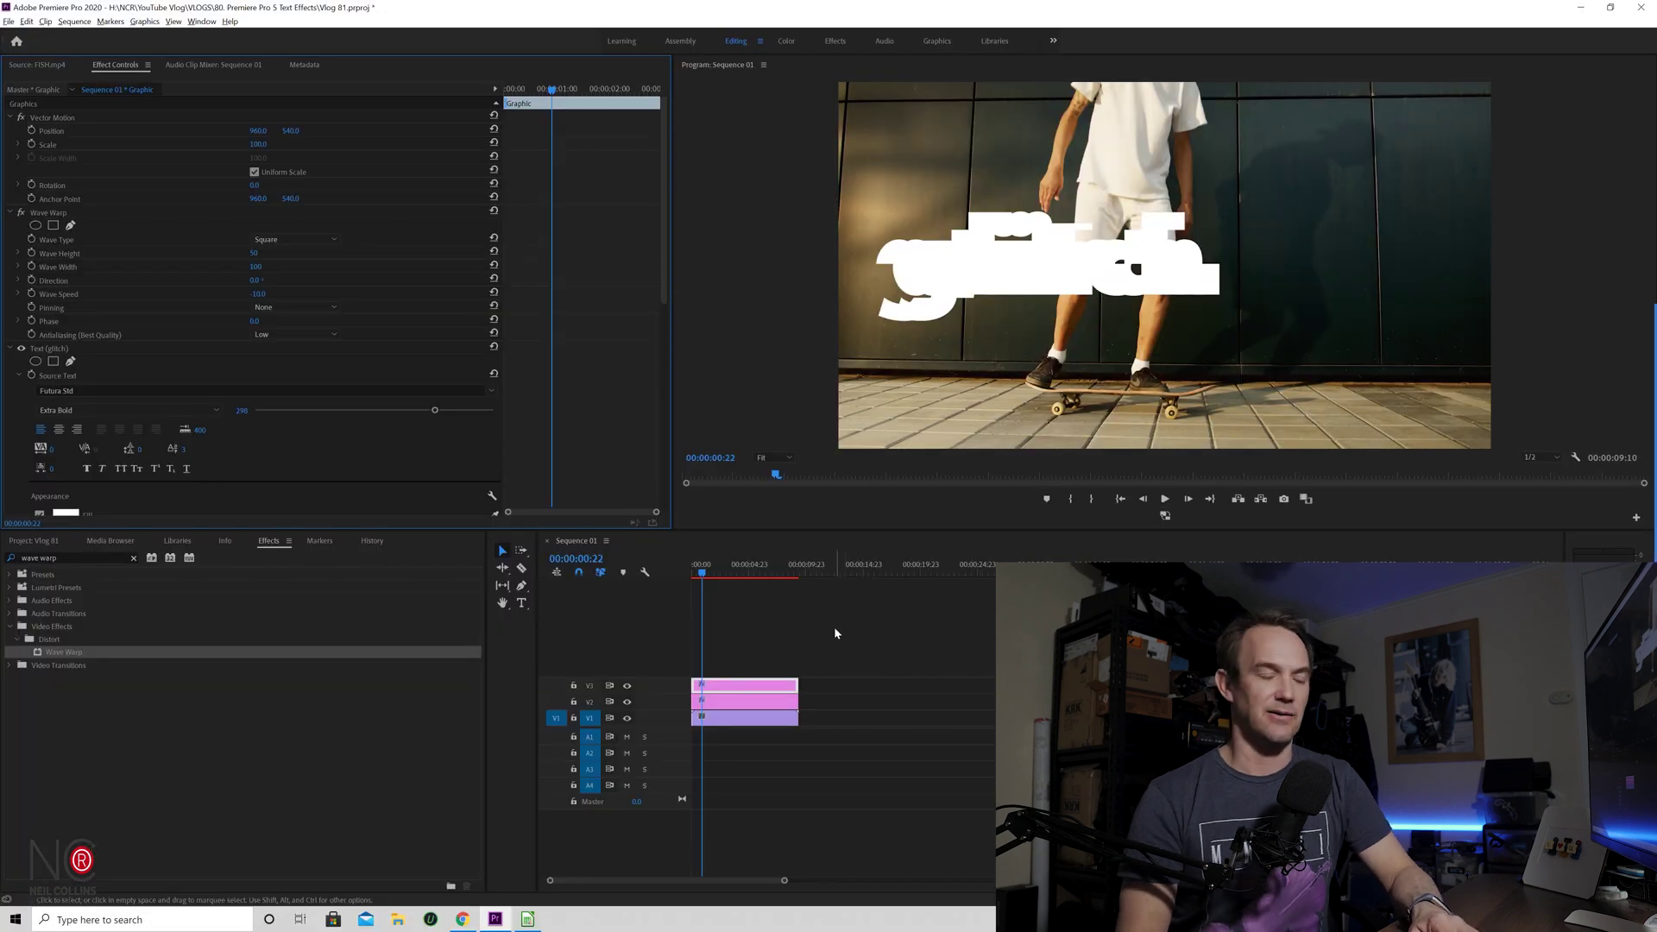
pyautogui.press('Home')
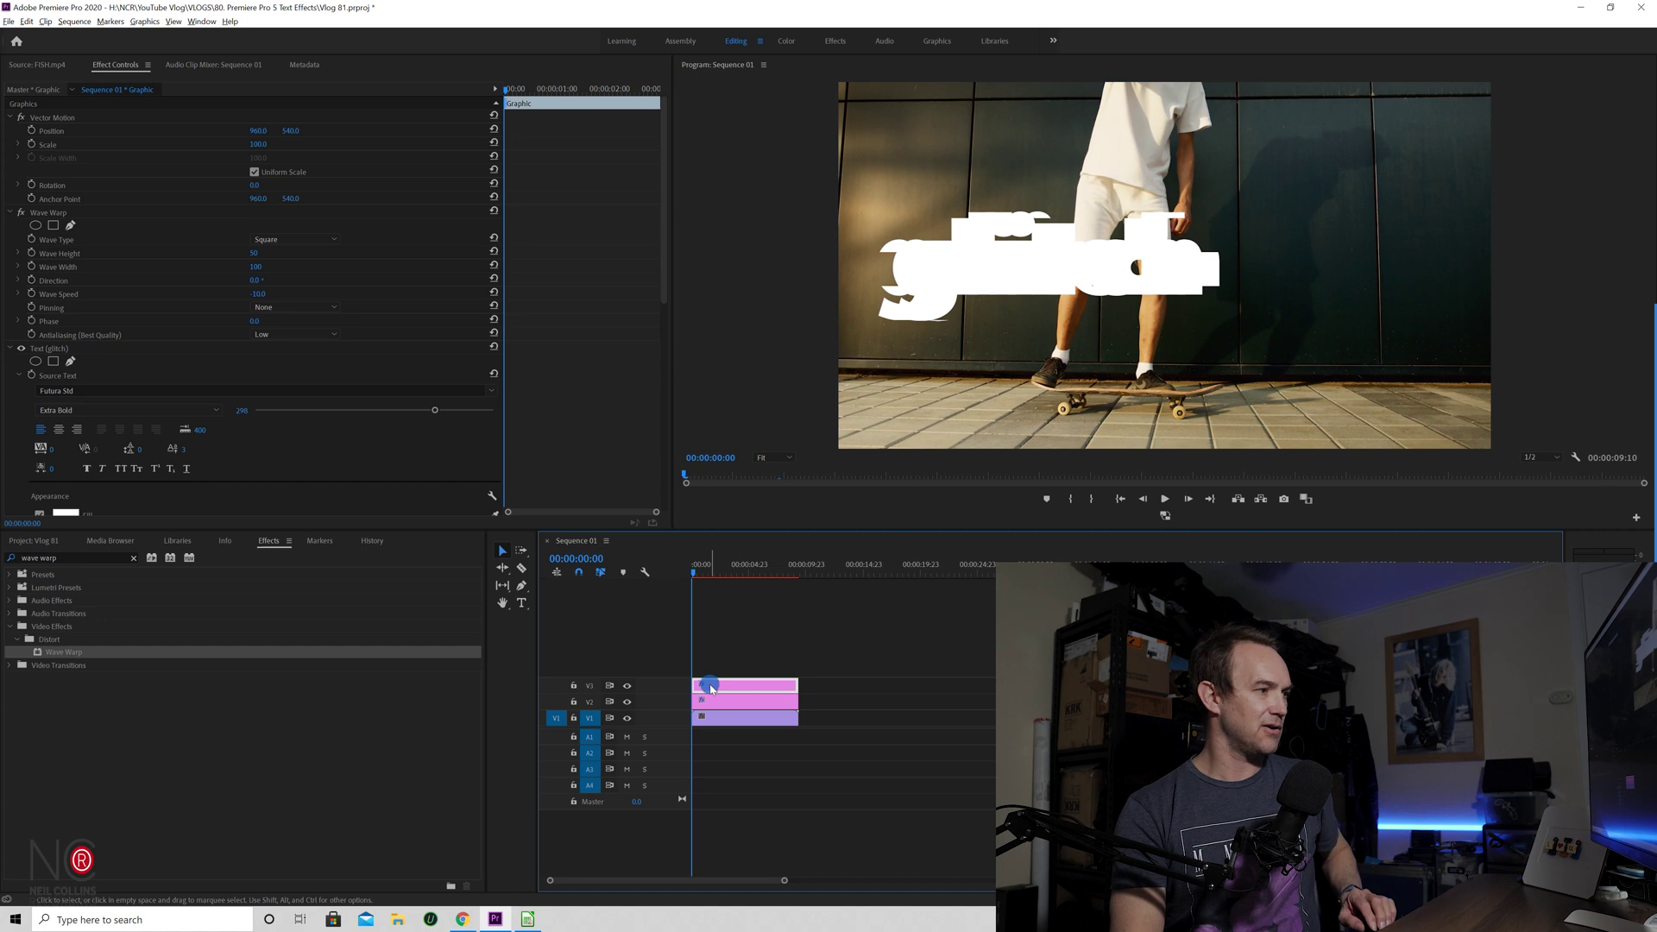
# Split the V3 "glitch" text clip at 00:00:00:03 with the Razor tool
pyautogui.press('=')
pyautogui.press('=')
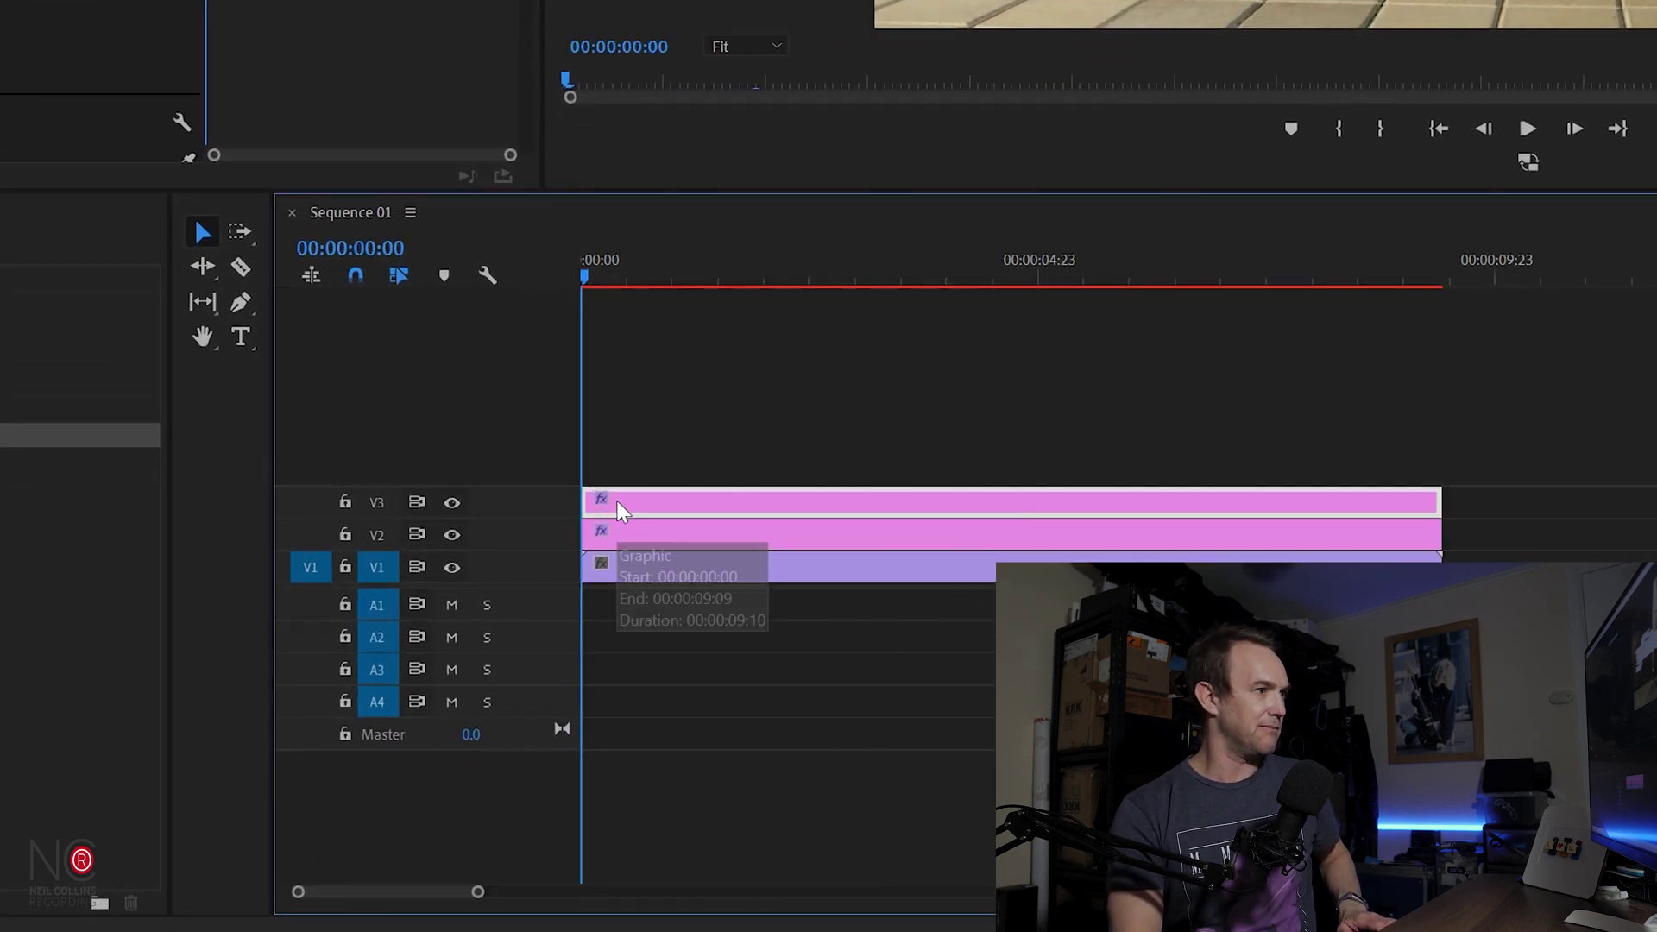
pyautogui.press('=')
pyautogui.press('-')
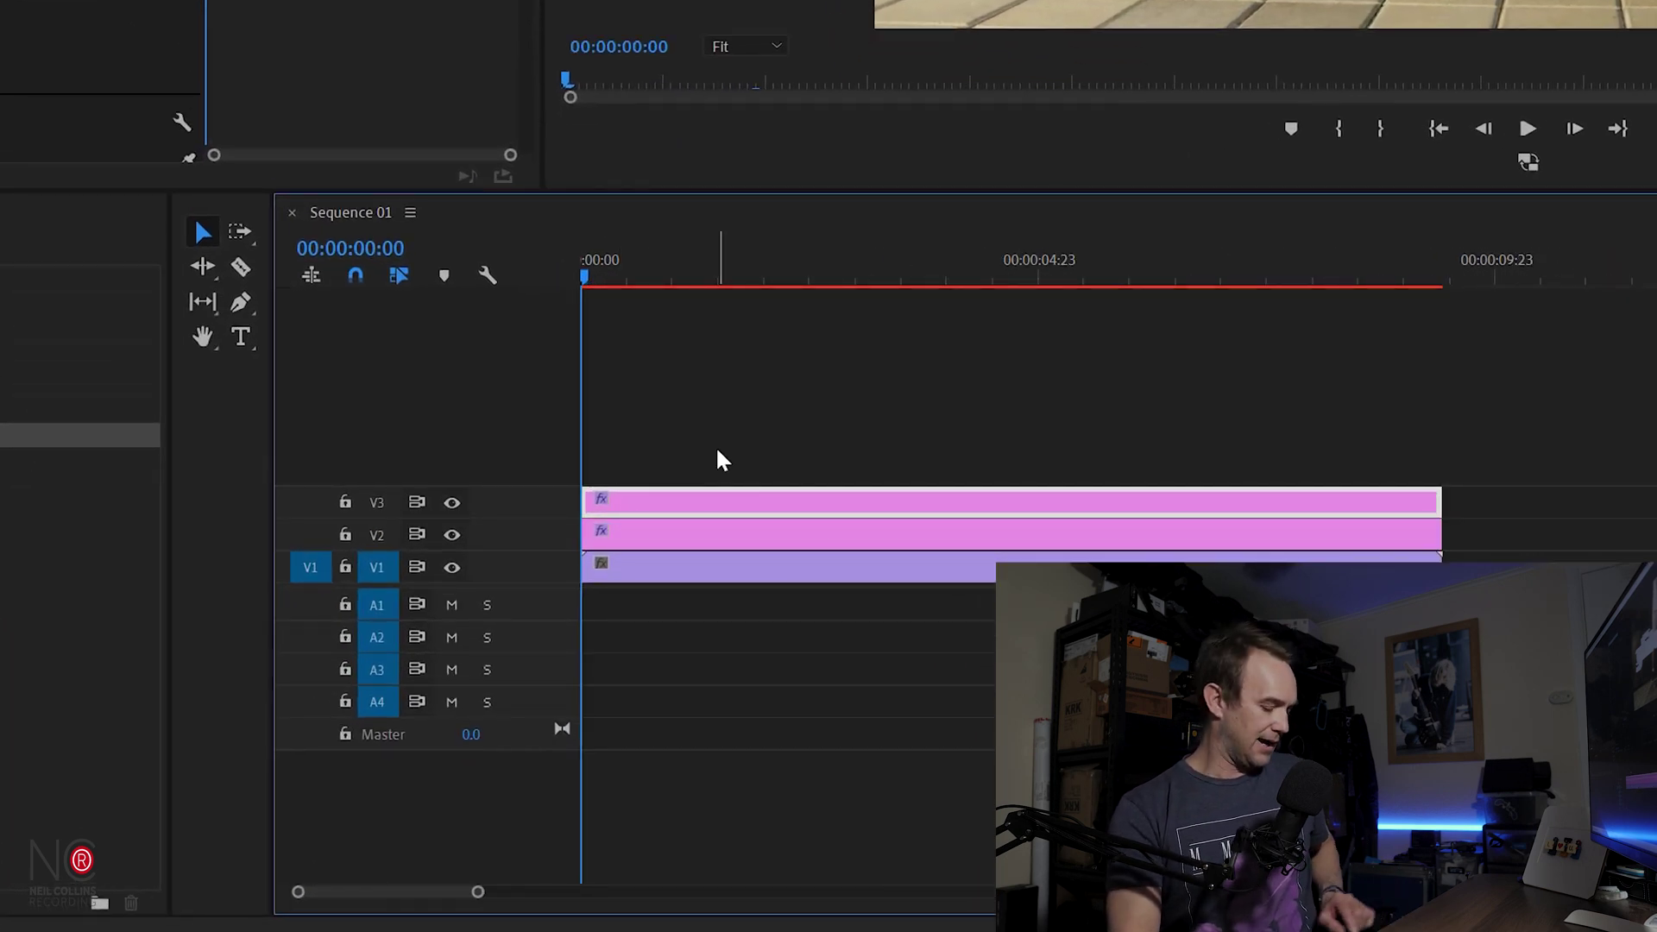
pyautogui.press('Right')
pyautogui.press('Right')
pyautogui.press('Right')
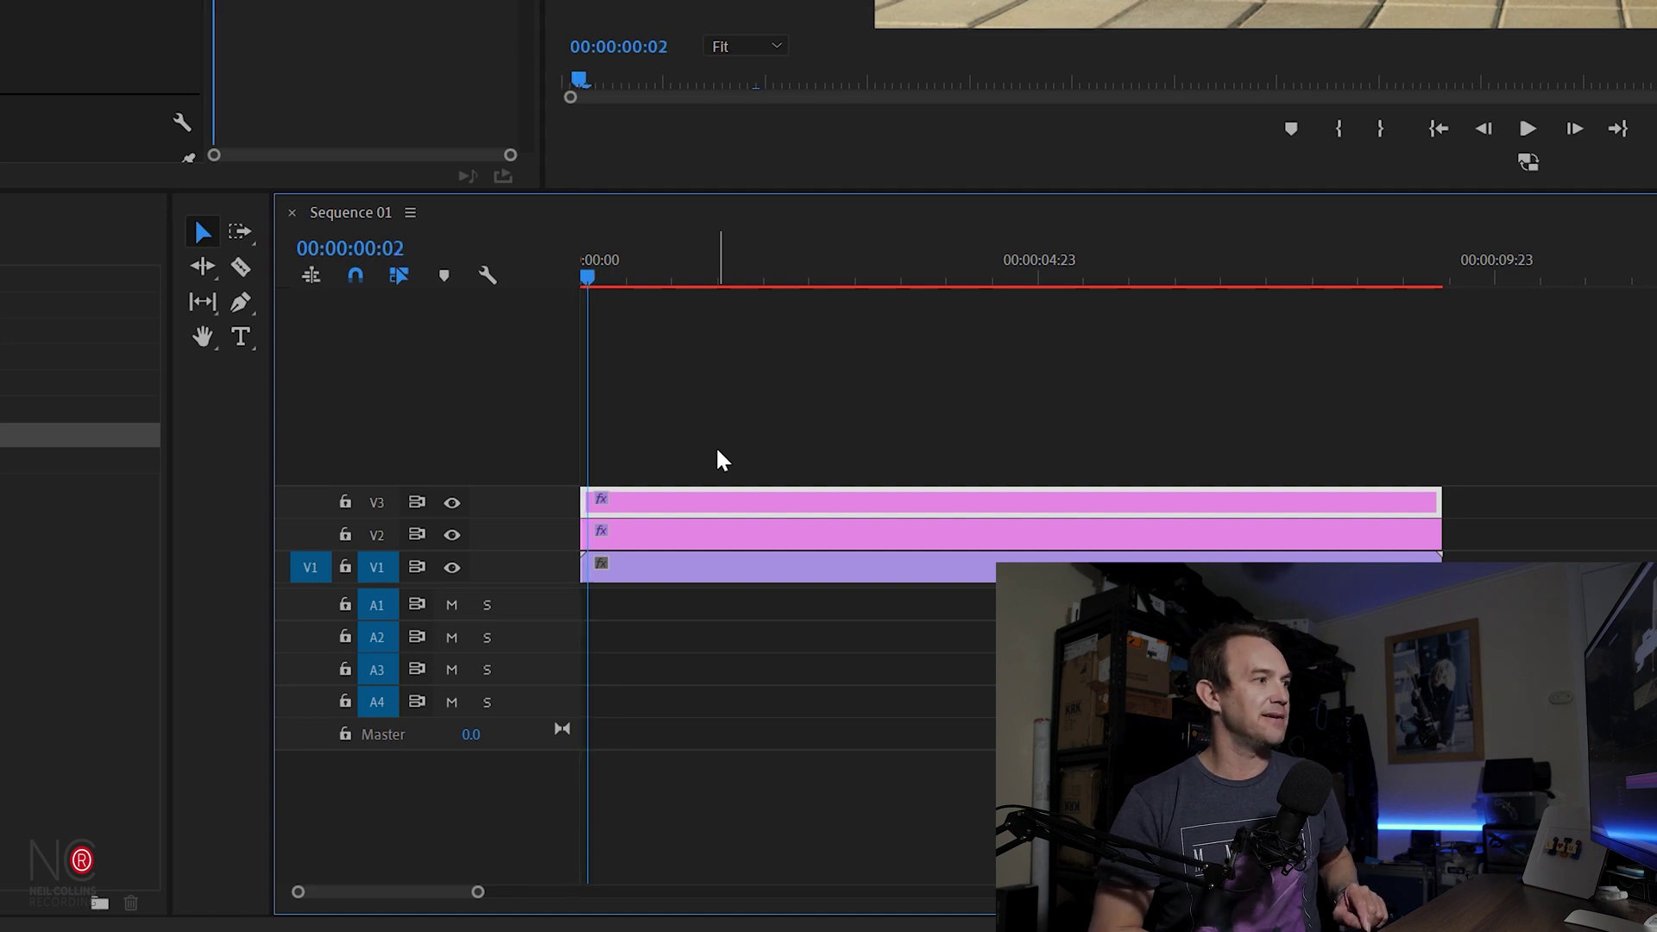
pyautogui.press('c')
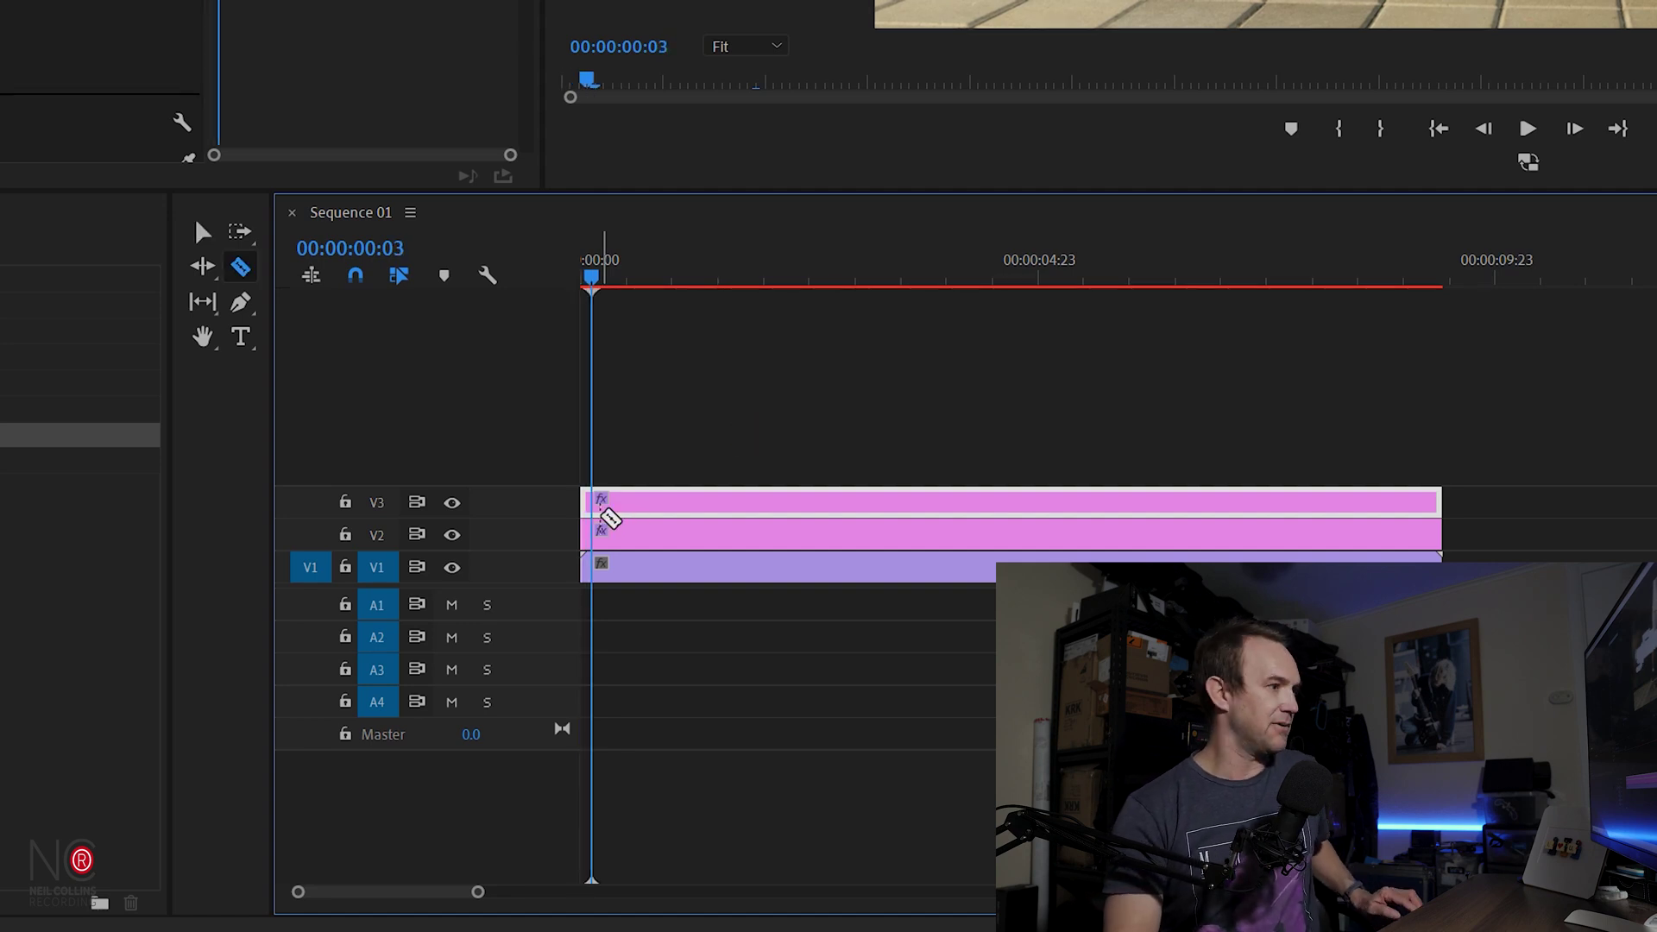
pyautogui.click(591, 502)
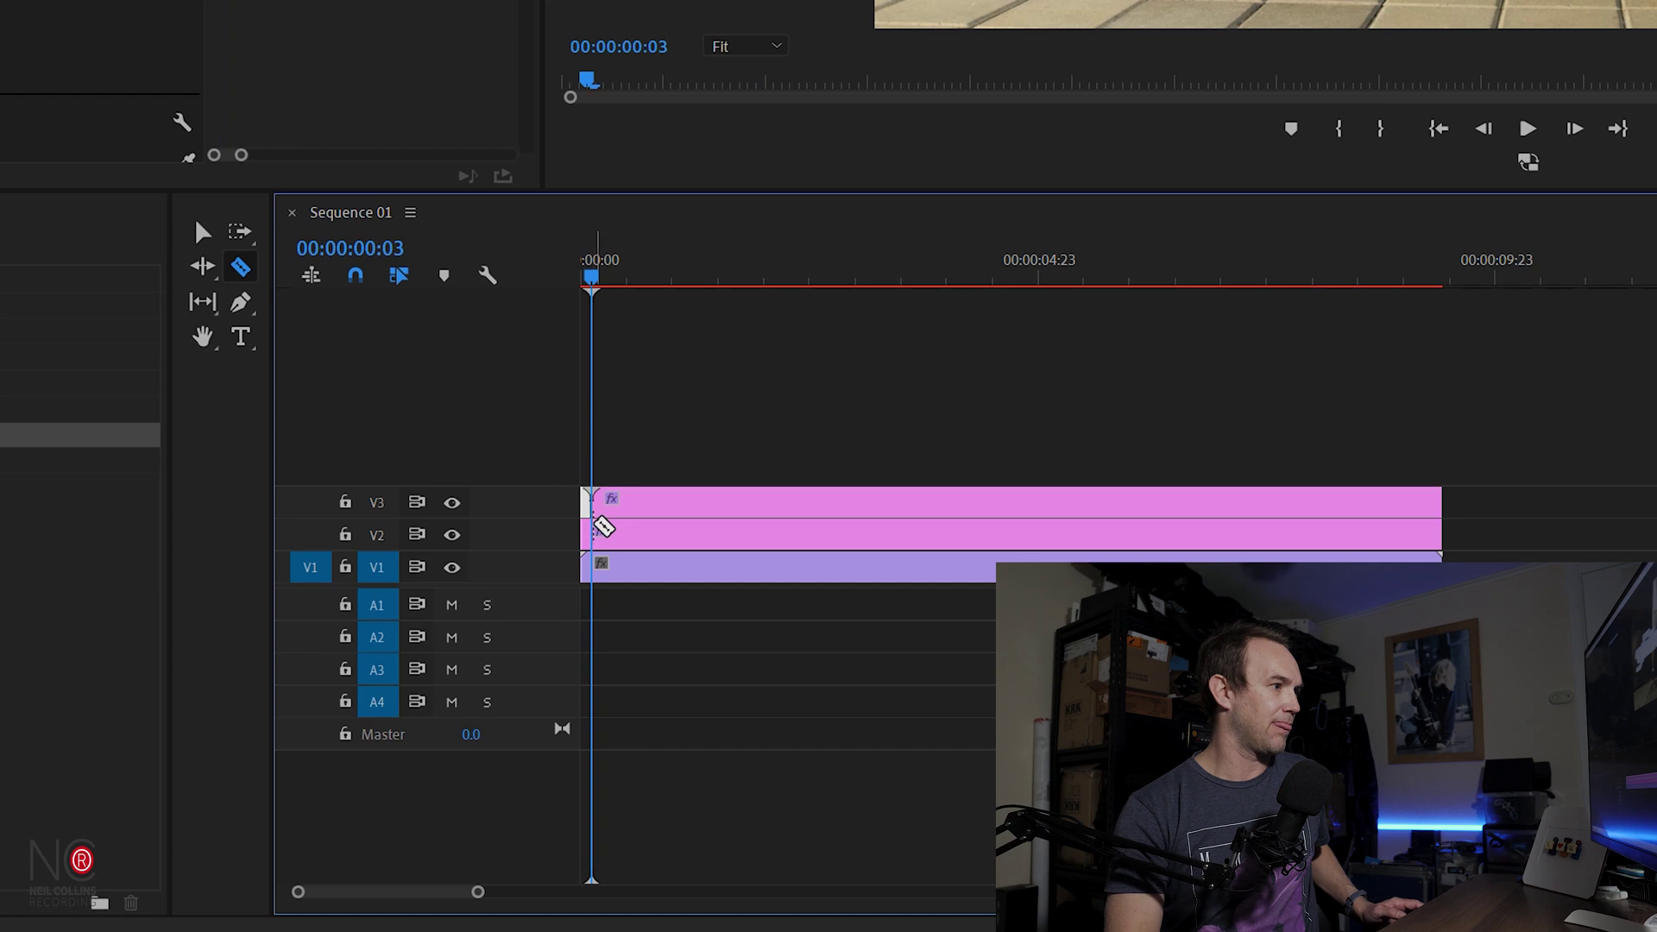
pyautogui.click(617, 569)
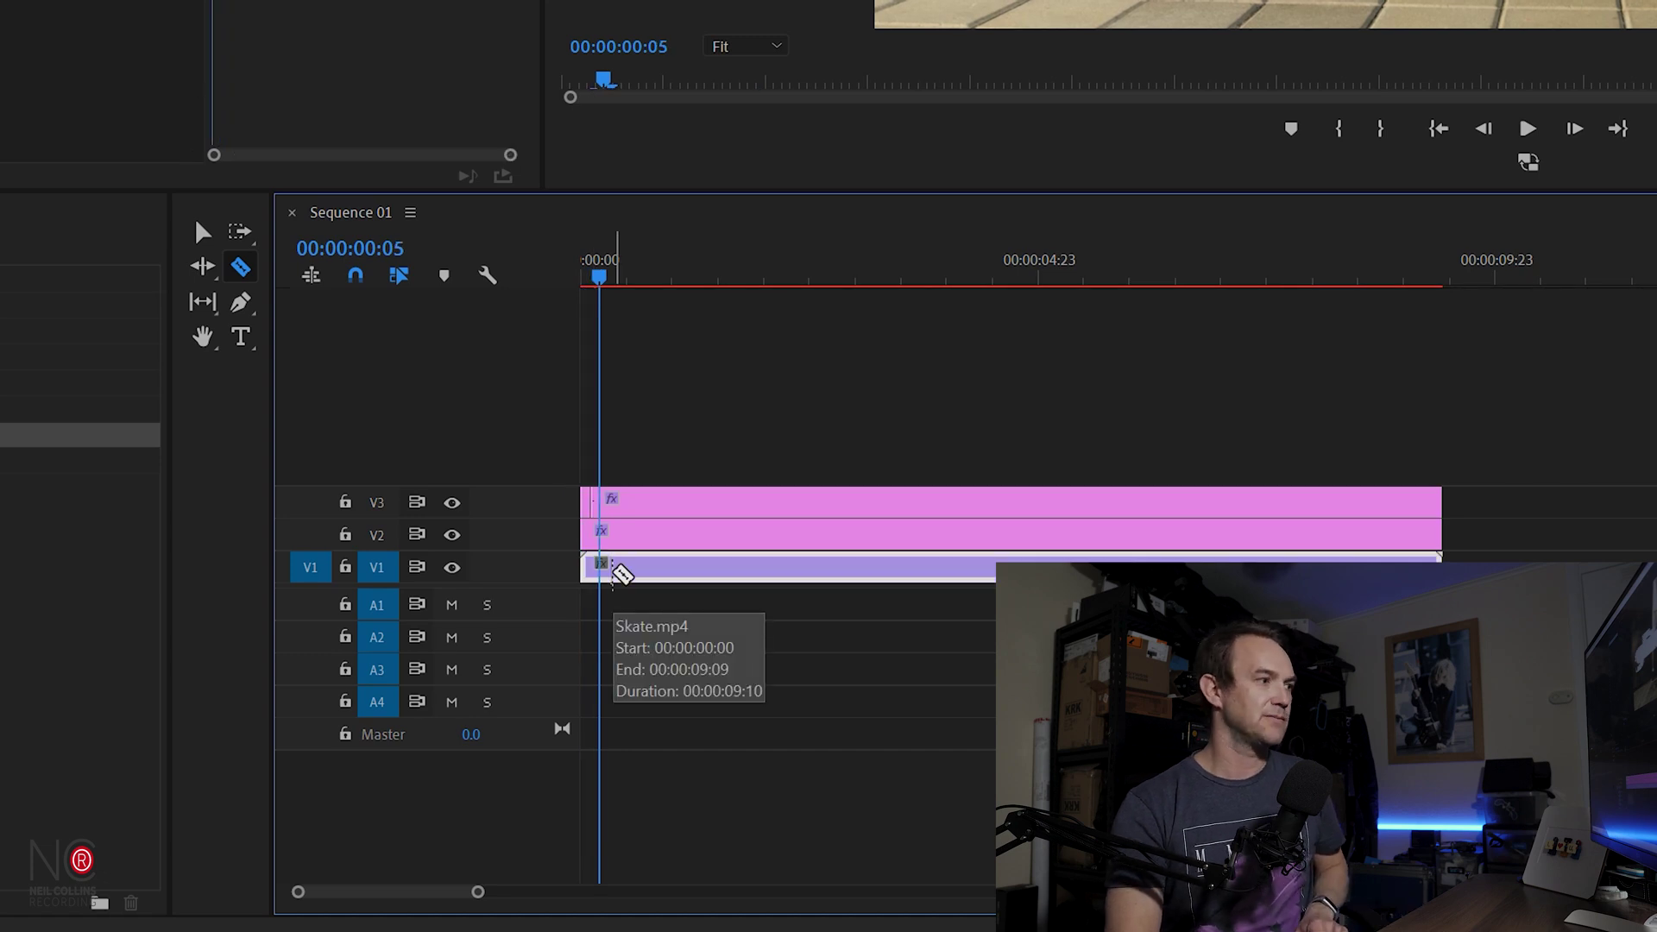
# Split the V3 text clip at three more points a few frames apart, making the last cut at 00:00:00:14
pyautogui.press('Right')
pyautogui.press('Right')
pyautogui.press('Right')
pyautogui.press('Right')
pyautogui.click(615, 504)
pyautogui.press('Right')
pyautogui.press('Right')
pyautogui.press('Right')
pyautogui.click(628, 501)
pyautogui.press('Right')
pyautogui.press('Right')
pyautogui.press('Right')
pyautogui.press('Right')
pyautogui.click(633, 500)
# Delete the second and fourth short pieces of the V3 text clip, leaving gaps between the distorted pieces
pyautogui.press('v')
pyautogui.click(601, 507)
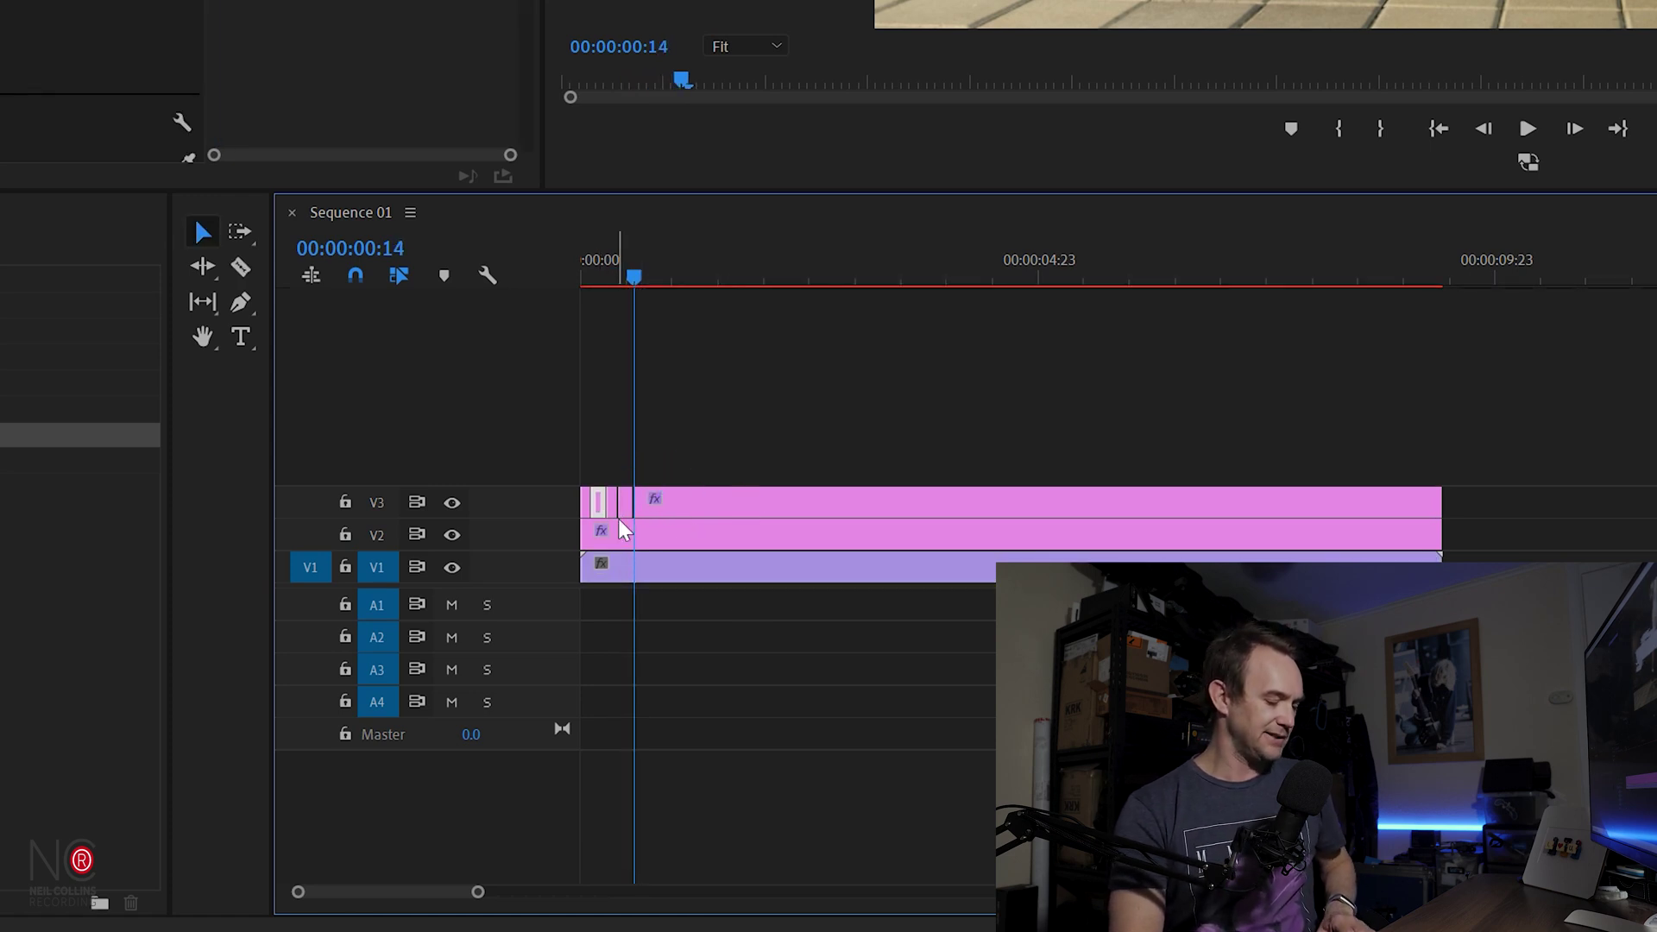
pyautogui.press('Delete')
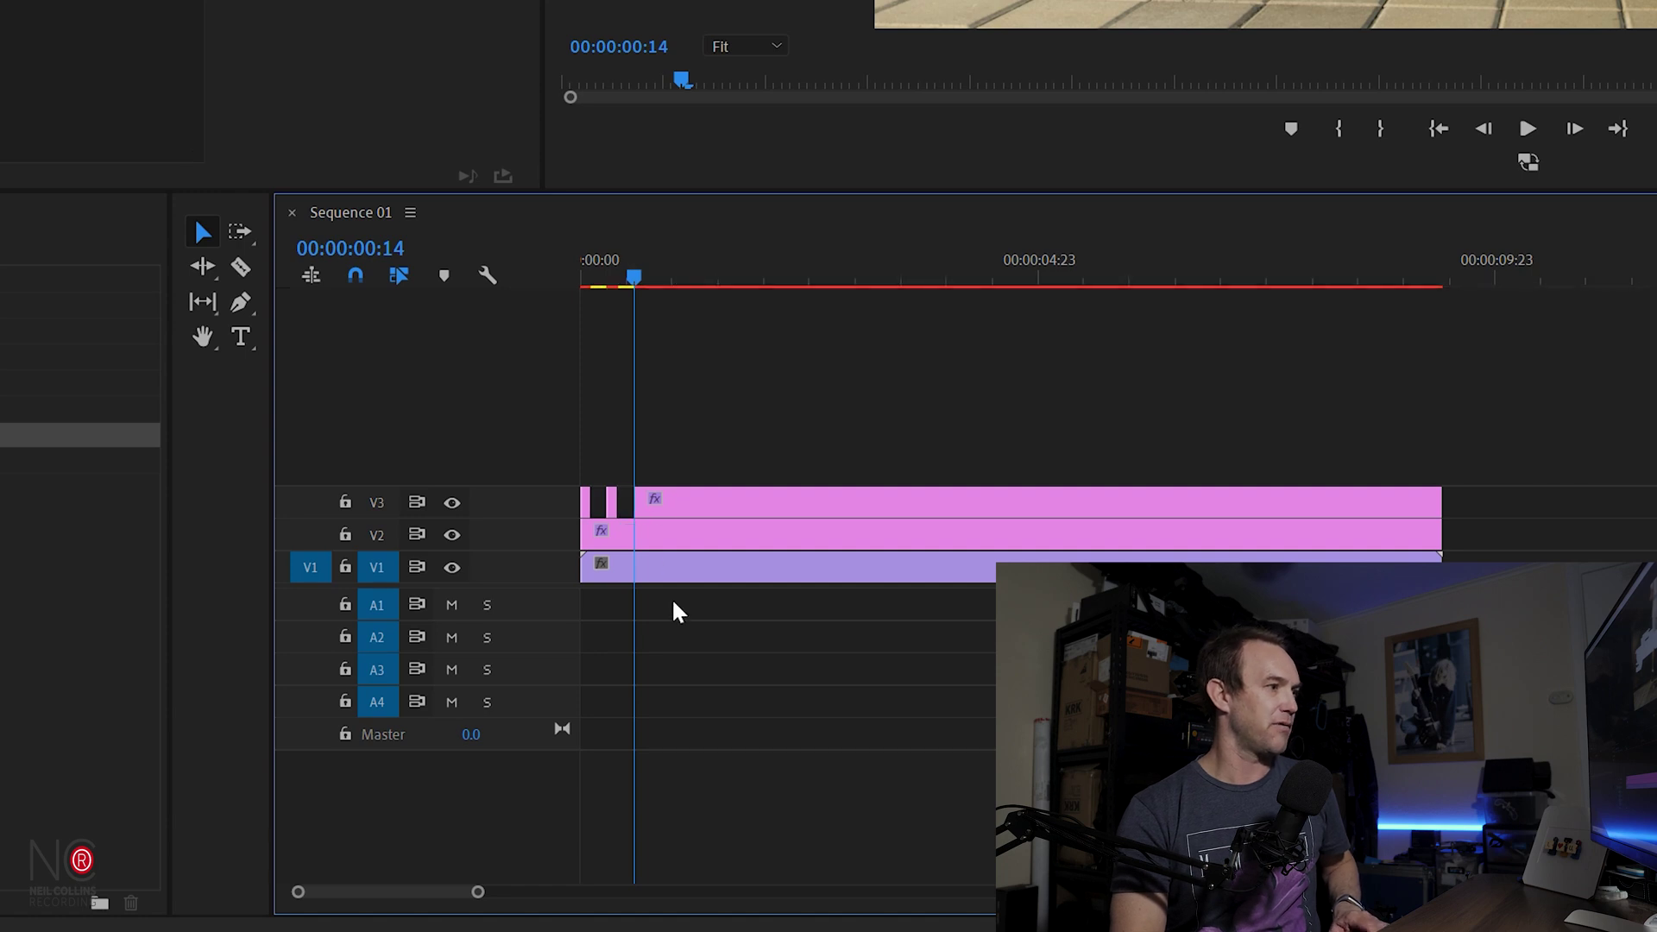
# Split the V2 text clip at the same points as V3 and delete its first and third short pieces
pyautogui.press('c')
pyautogui.click(592, 530)
pyautogui.click(608, 529)
pyautogui.click(618, 530)
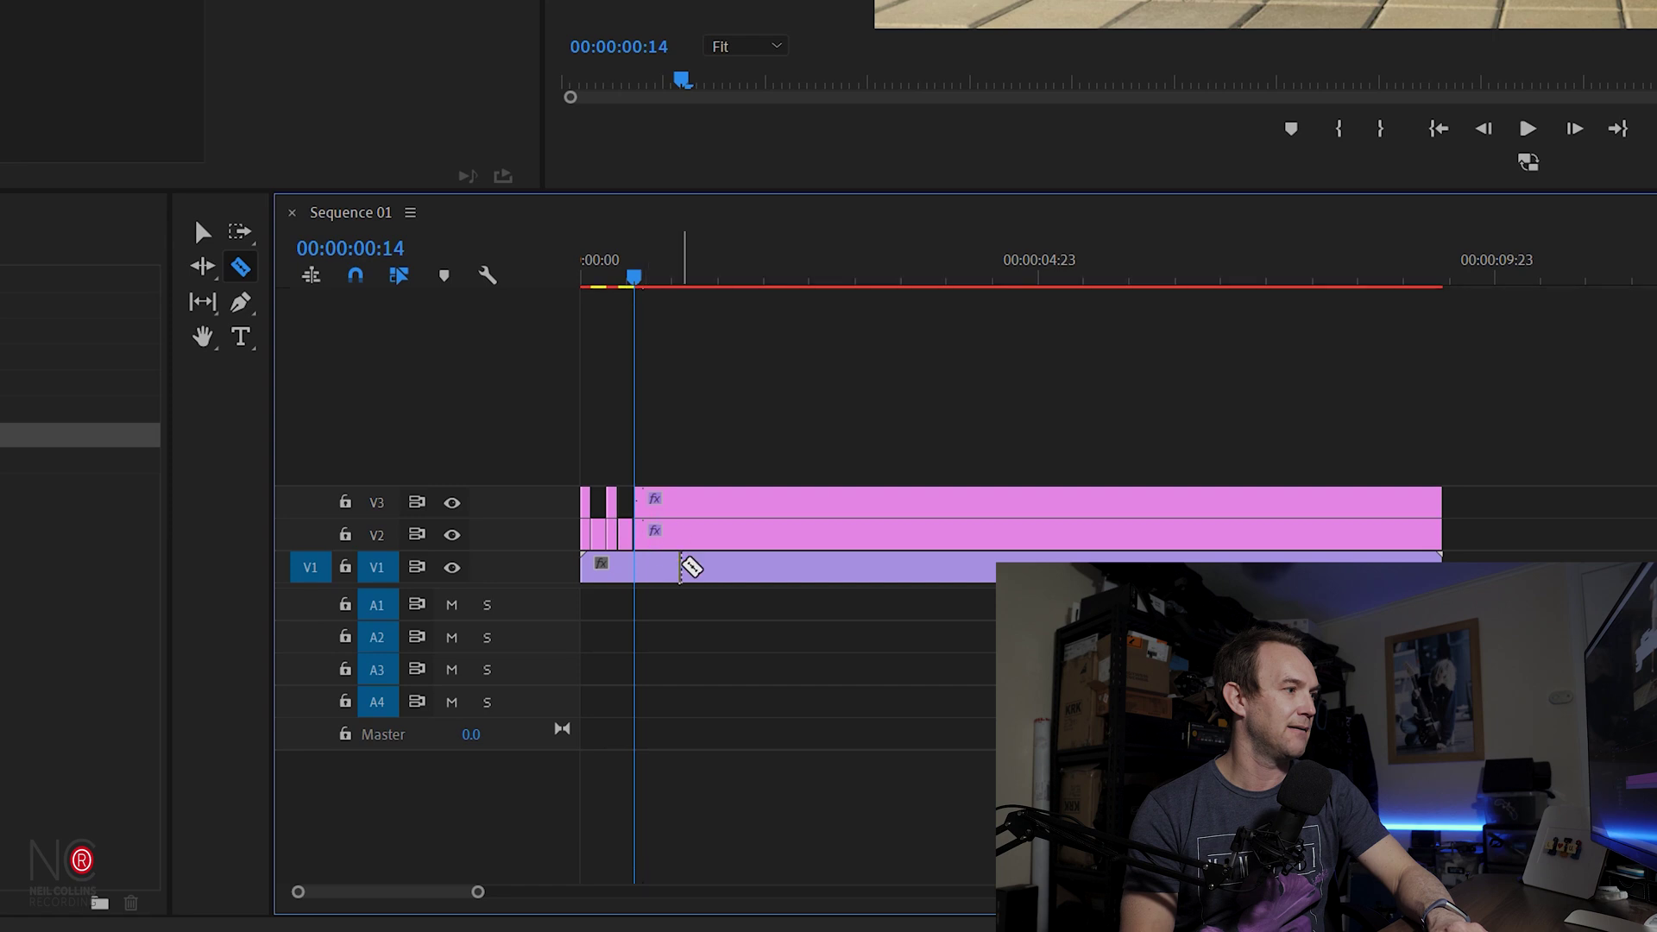
pyautogui.press('v')
pyautogui.press('Delete')
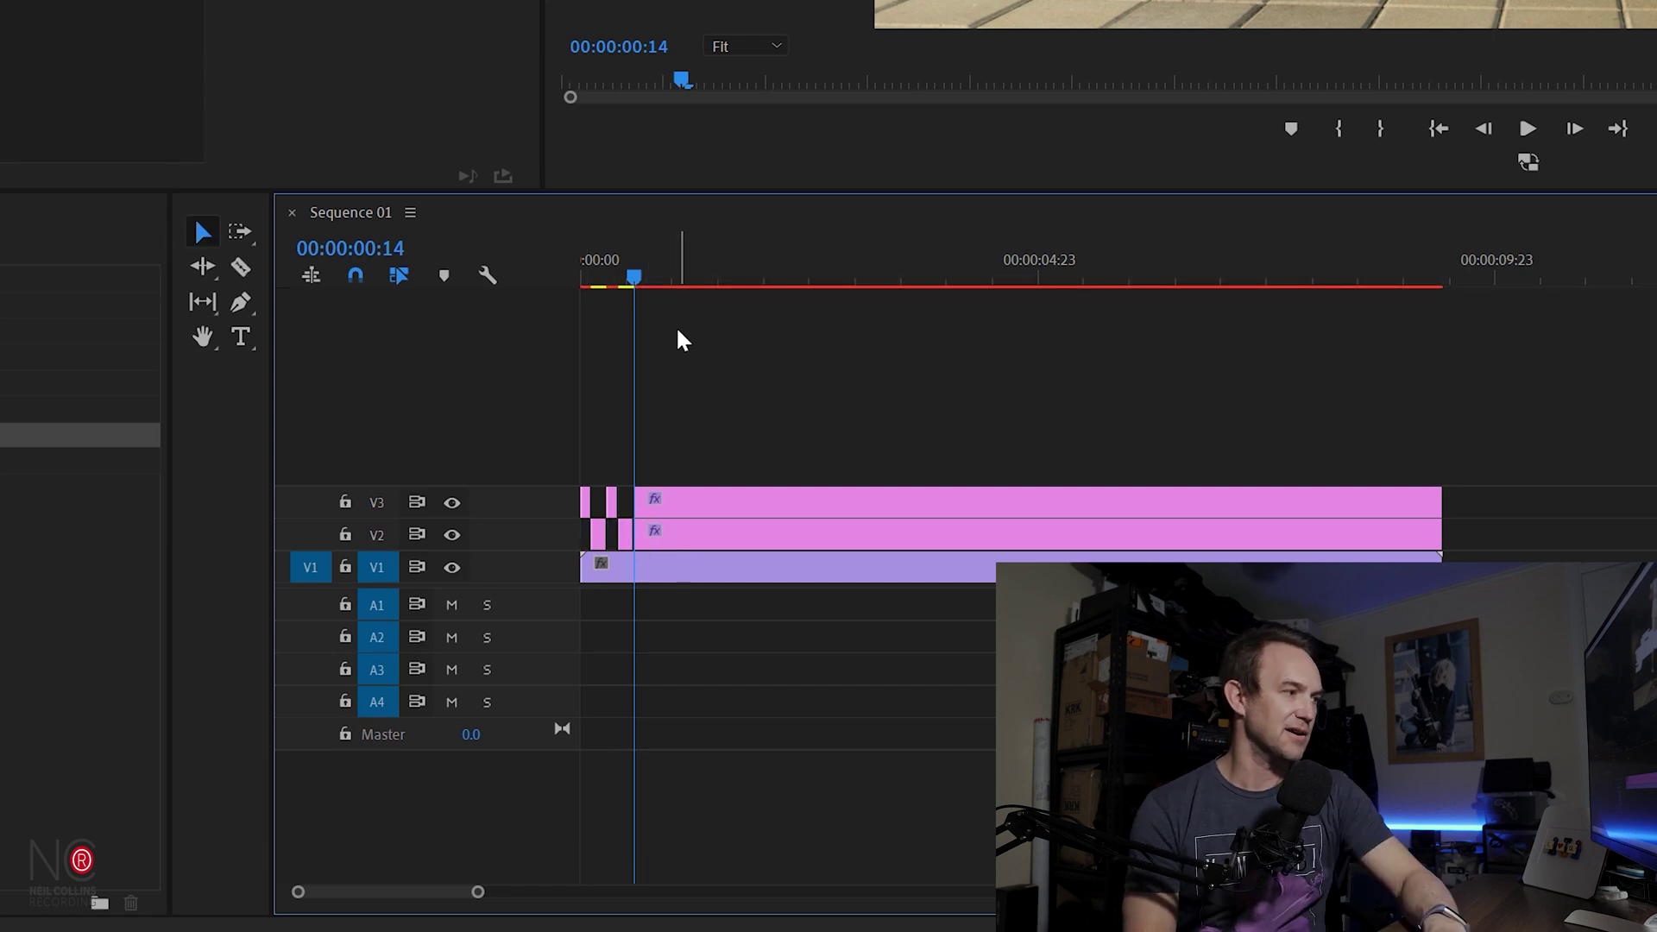
# Scrub the opening frames to 00:00:00:08 and set the Vector Motion scale of the V3 piece there to 120
pyautogui.moveTo(634, 278); pyautogui.dragTo(579, 281)
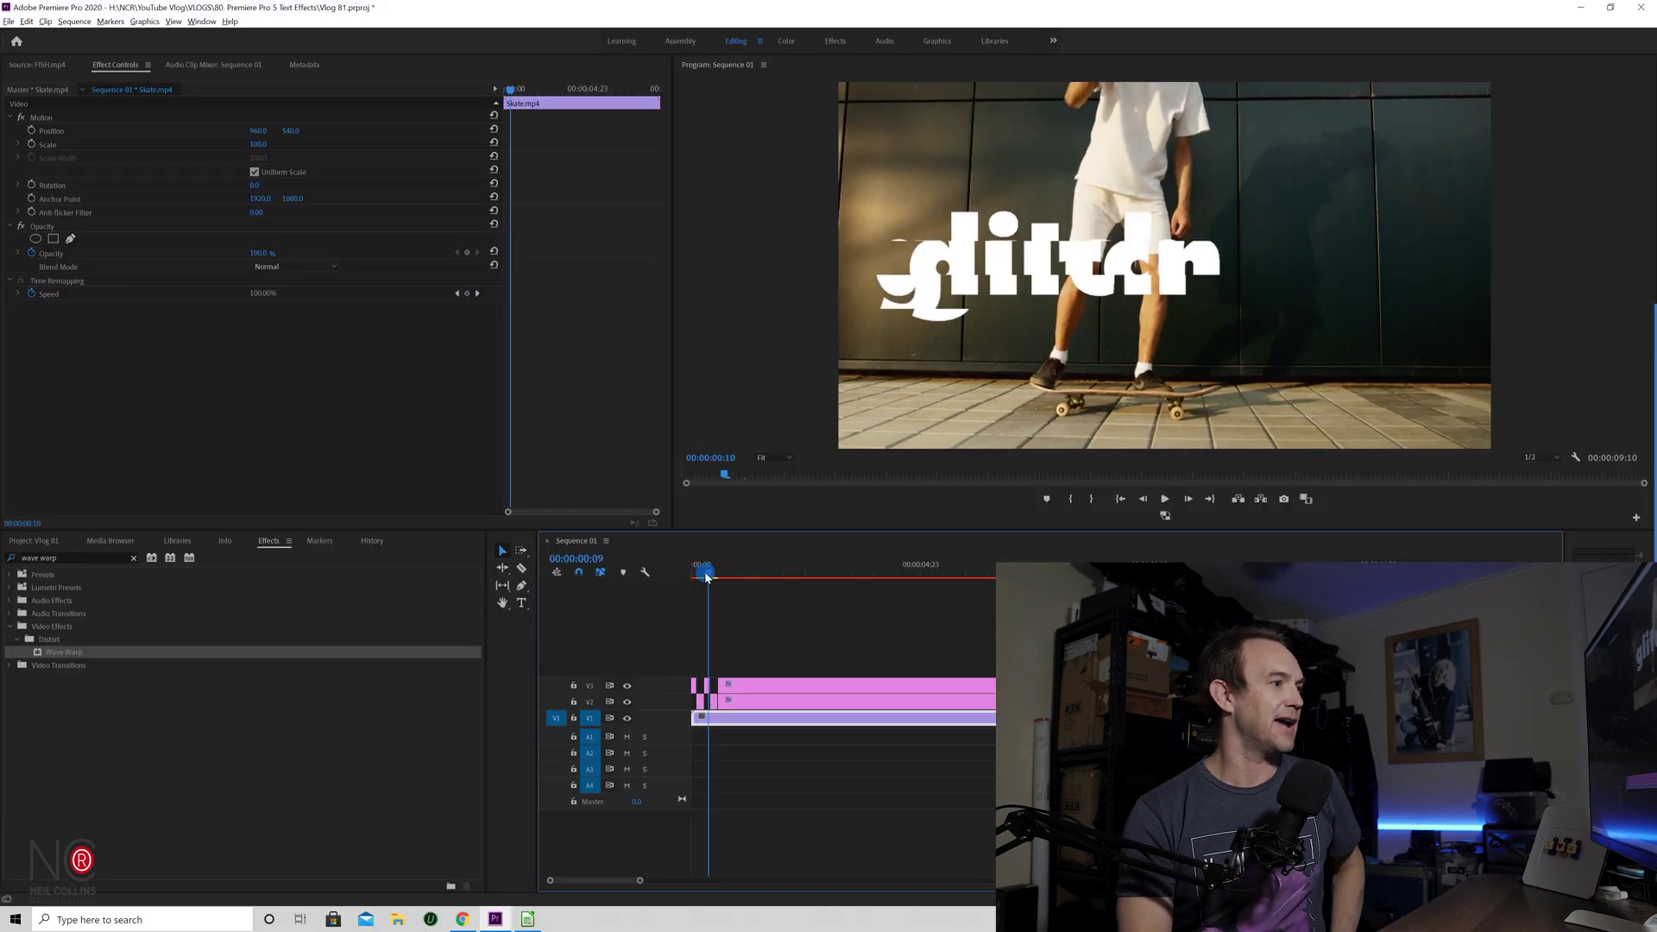
pyautogui.moveTo(692, 577); pyautogui.dragTo(706, 575)
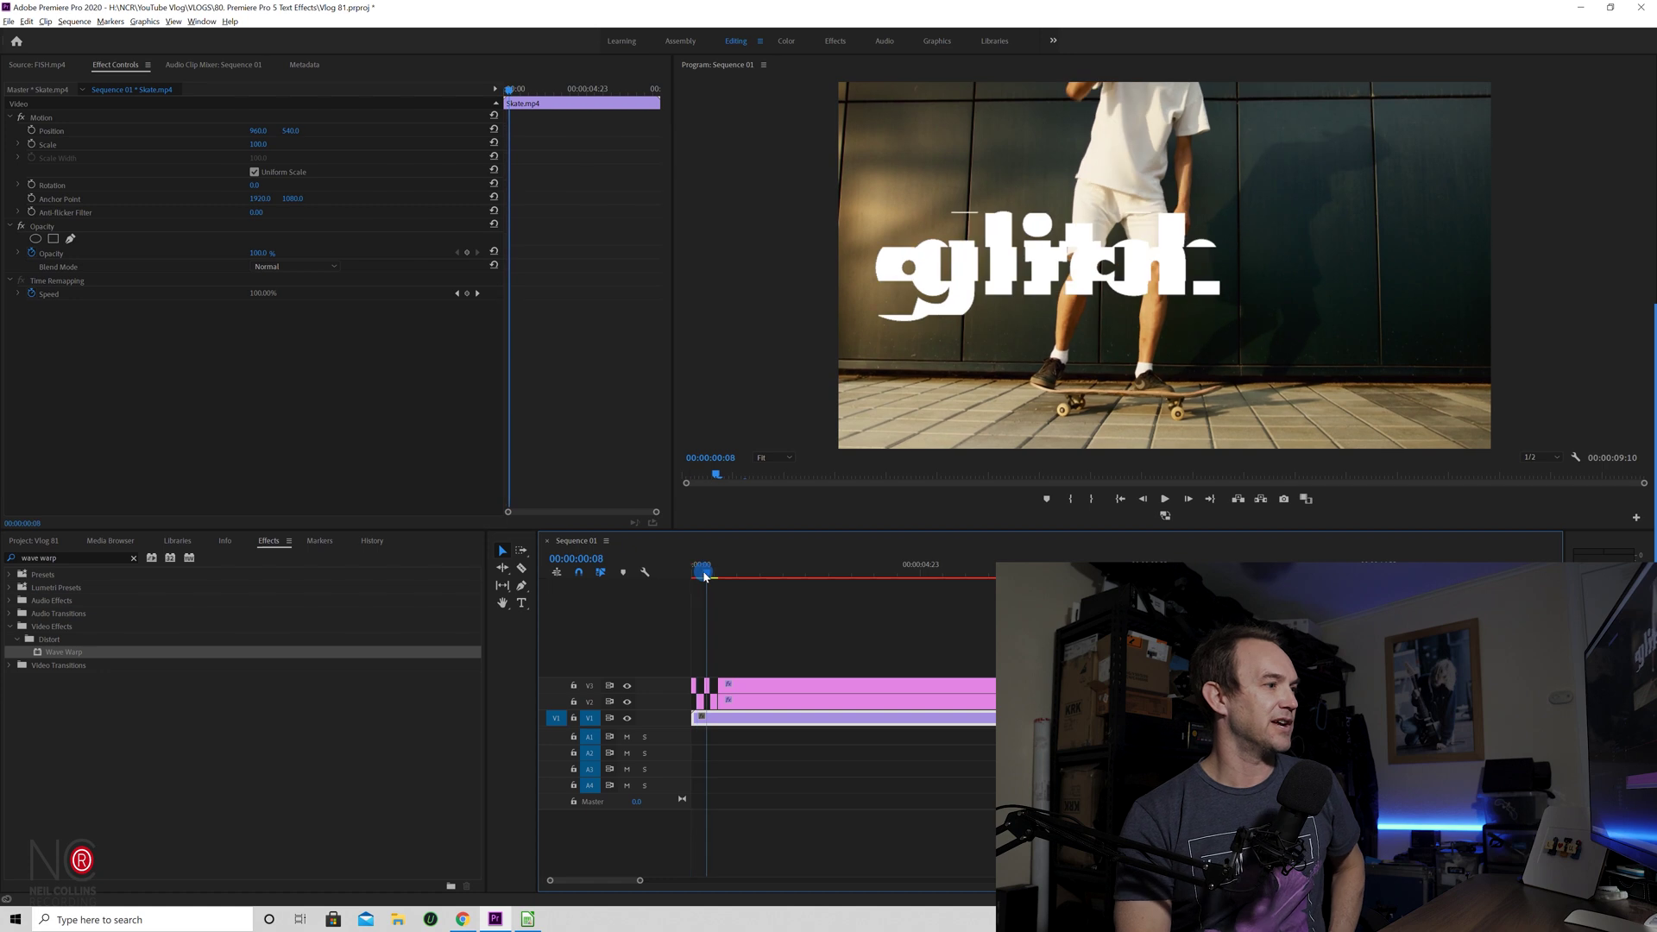
pyautogui.click(707, 686)
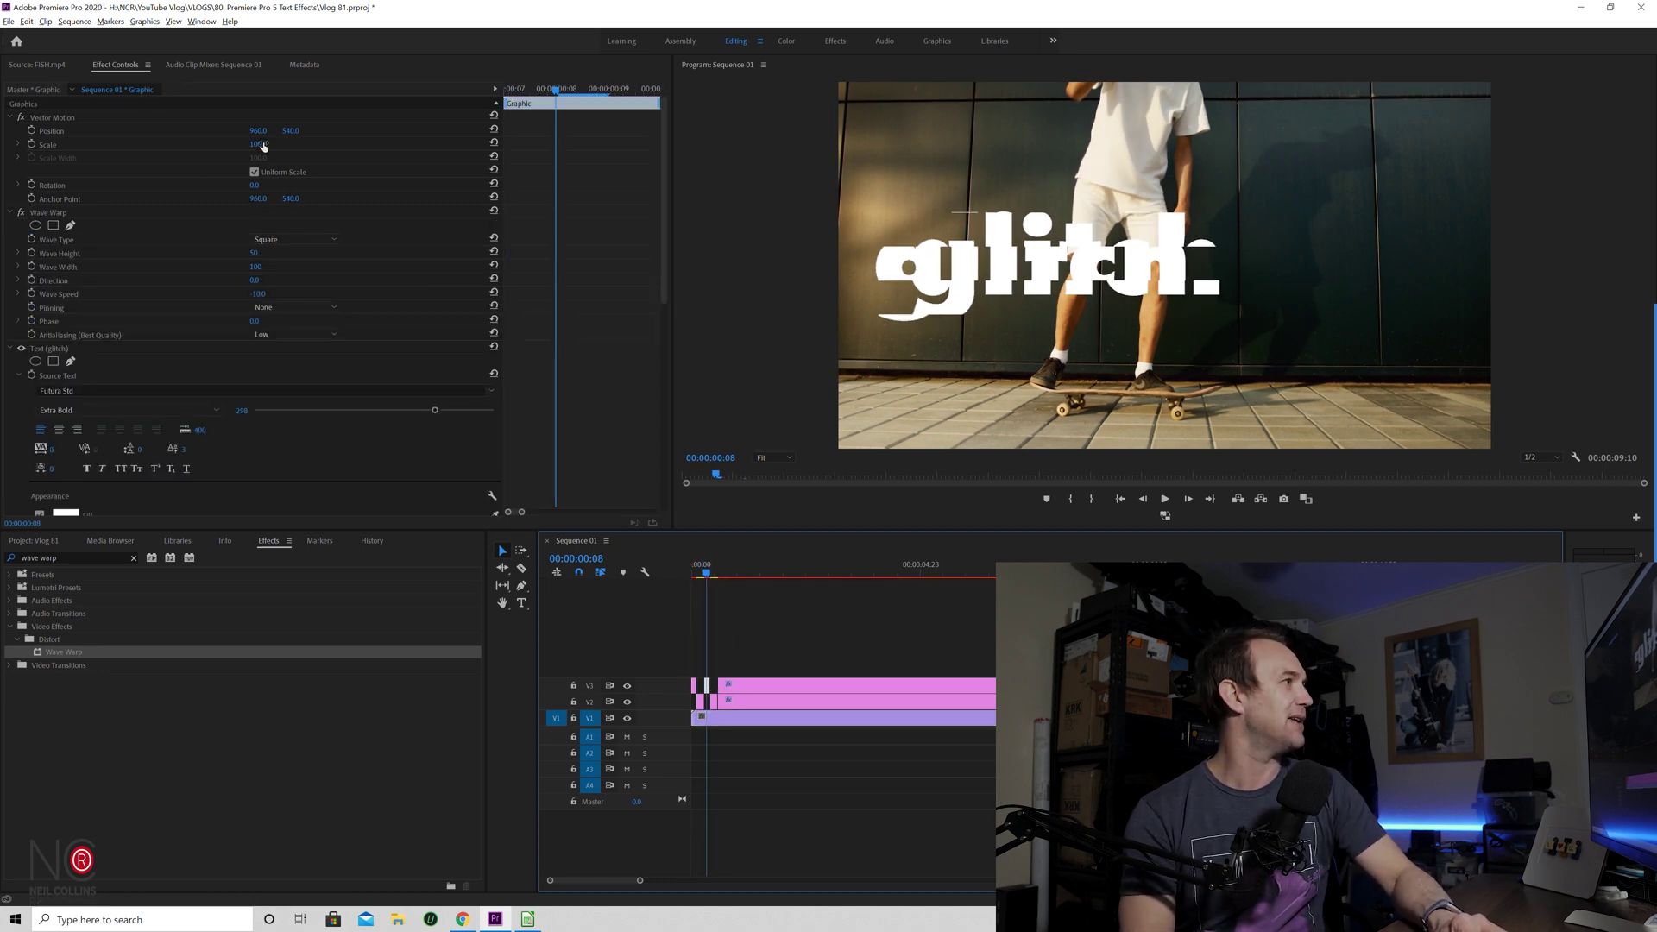
pyautogui.click(259, 144)
pyautogui.write('120')
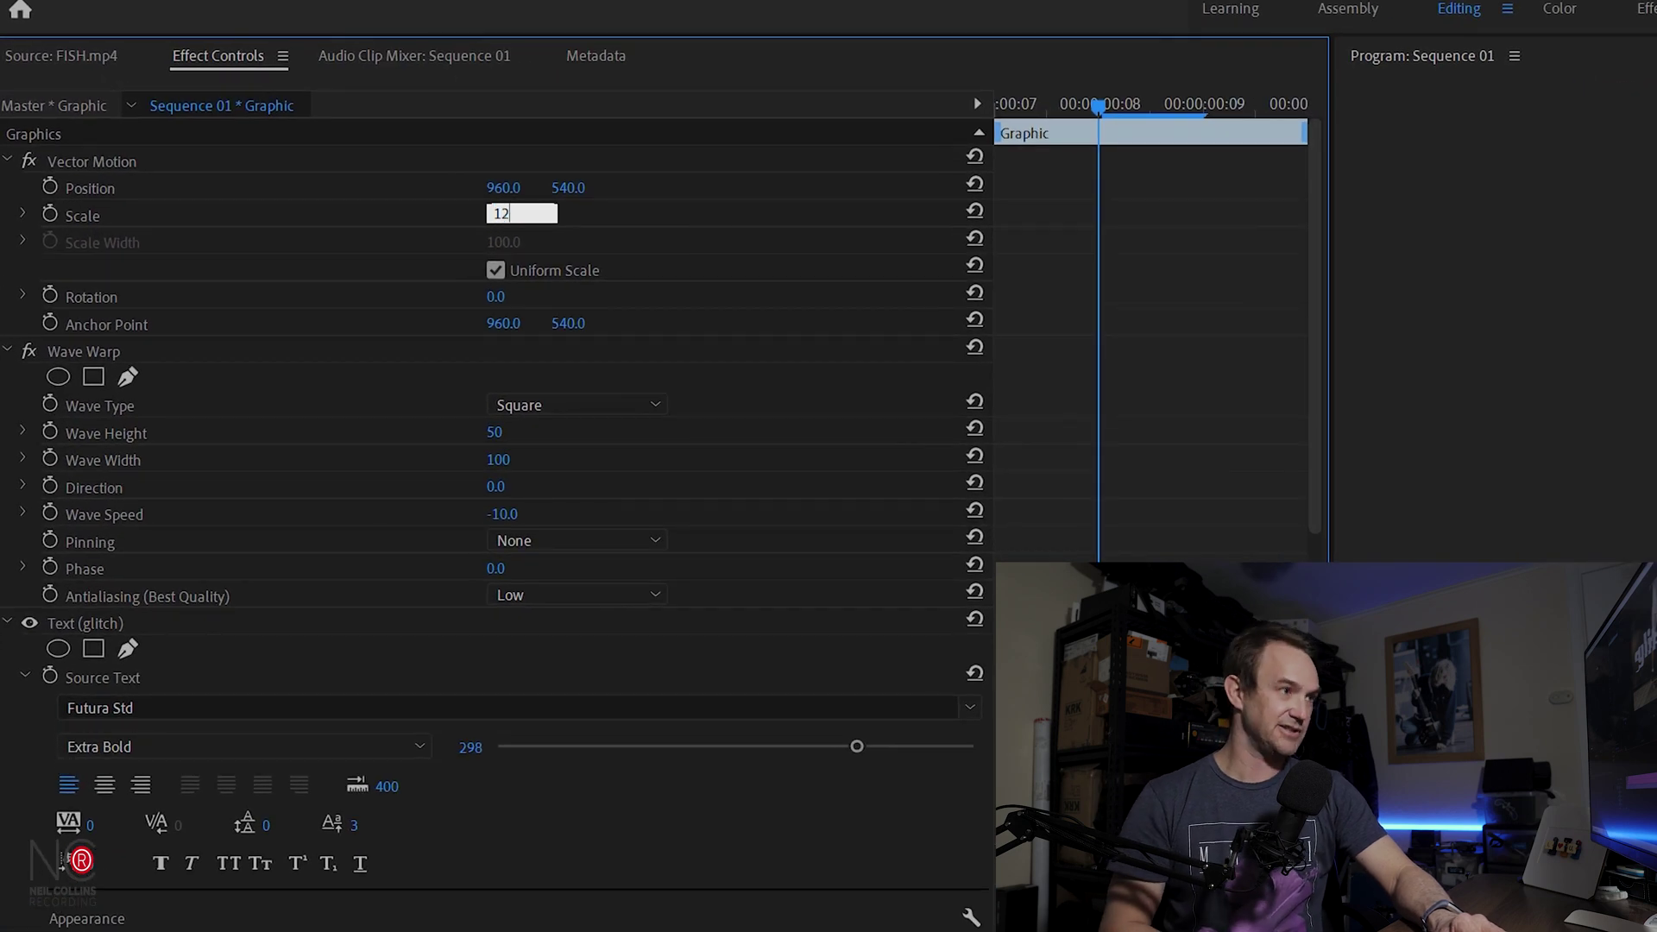
pyautogui.press('Return')
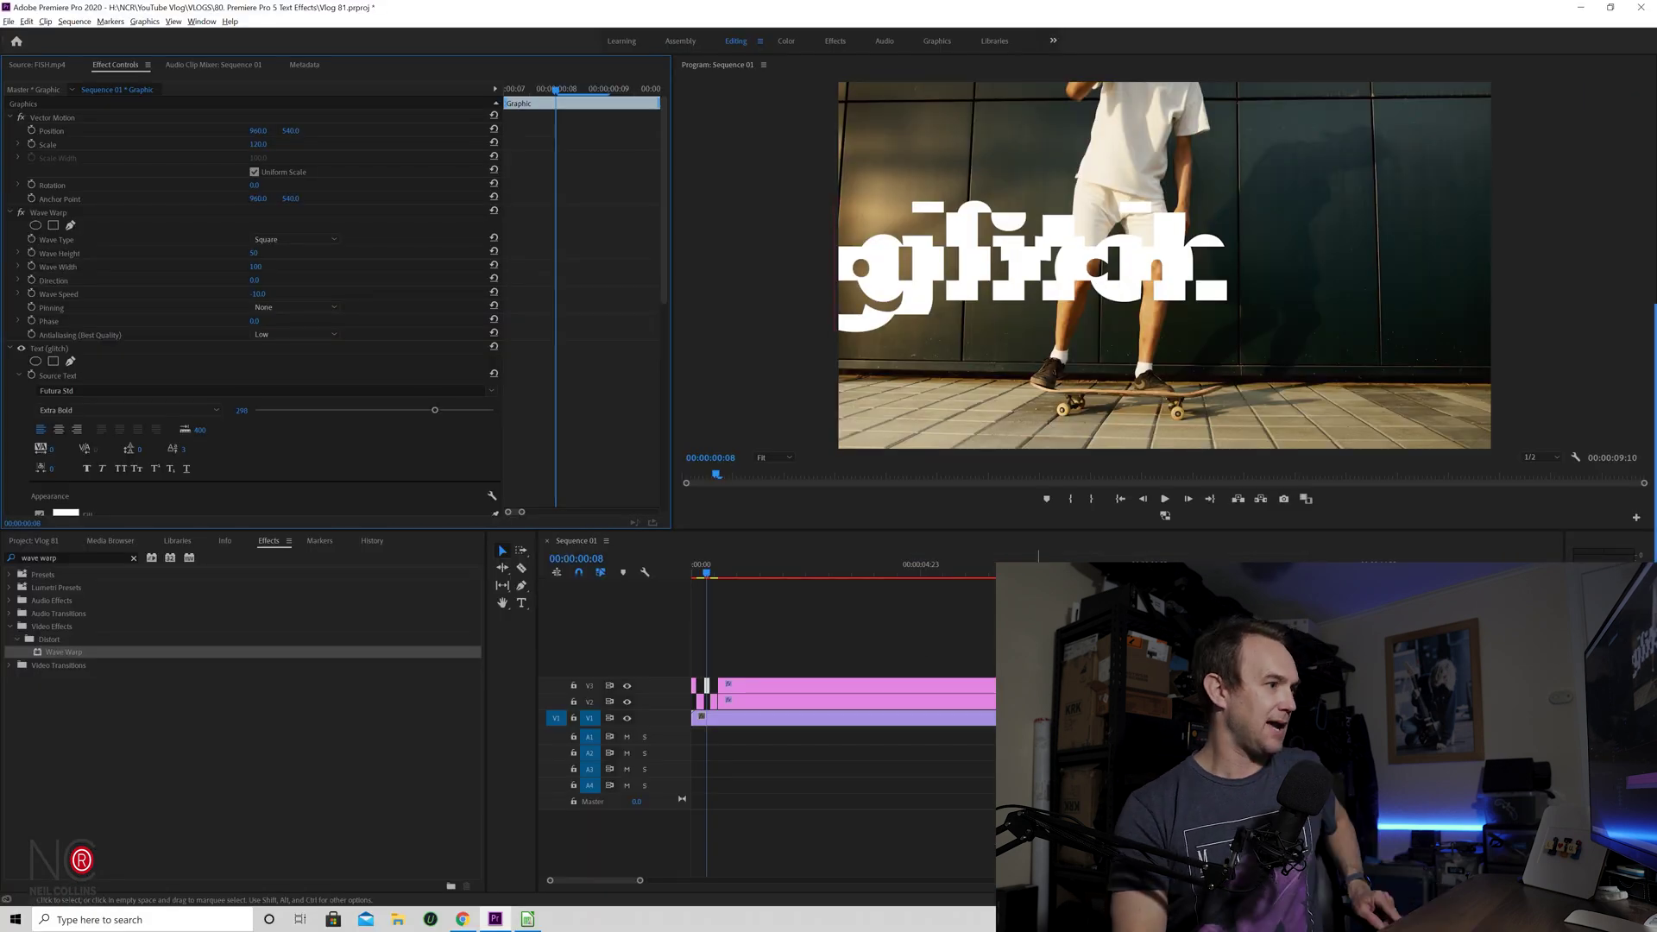
# Remove the long remaining text clips on V2 and V3, and duplicate the alternating short pieces end to end along both tracks
pyautogui.moveTo(1005, 670); pyautogui.dragTo(825, 699)
pyautogui.moveTo(748, 672); pyautogui.dragTo(684, 702)
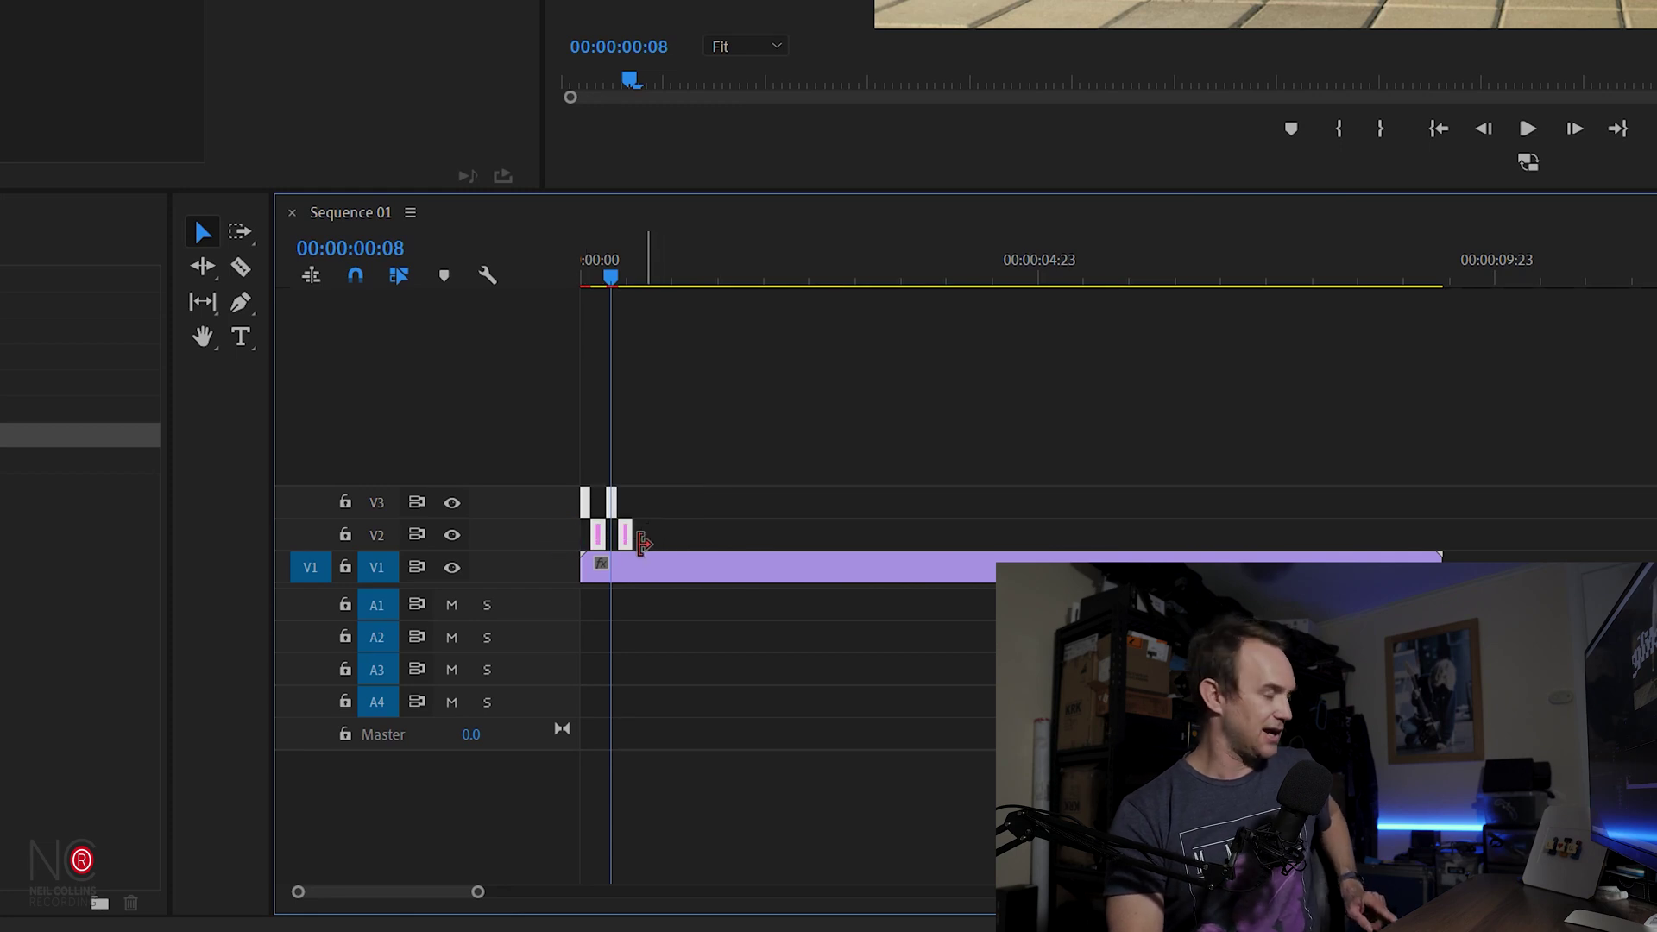
pyautogui.moveTo(635, 535); pyautogui.dragTo(732, 545)
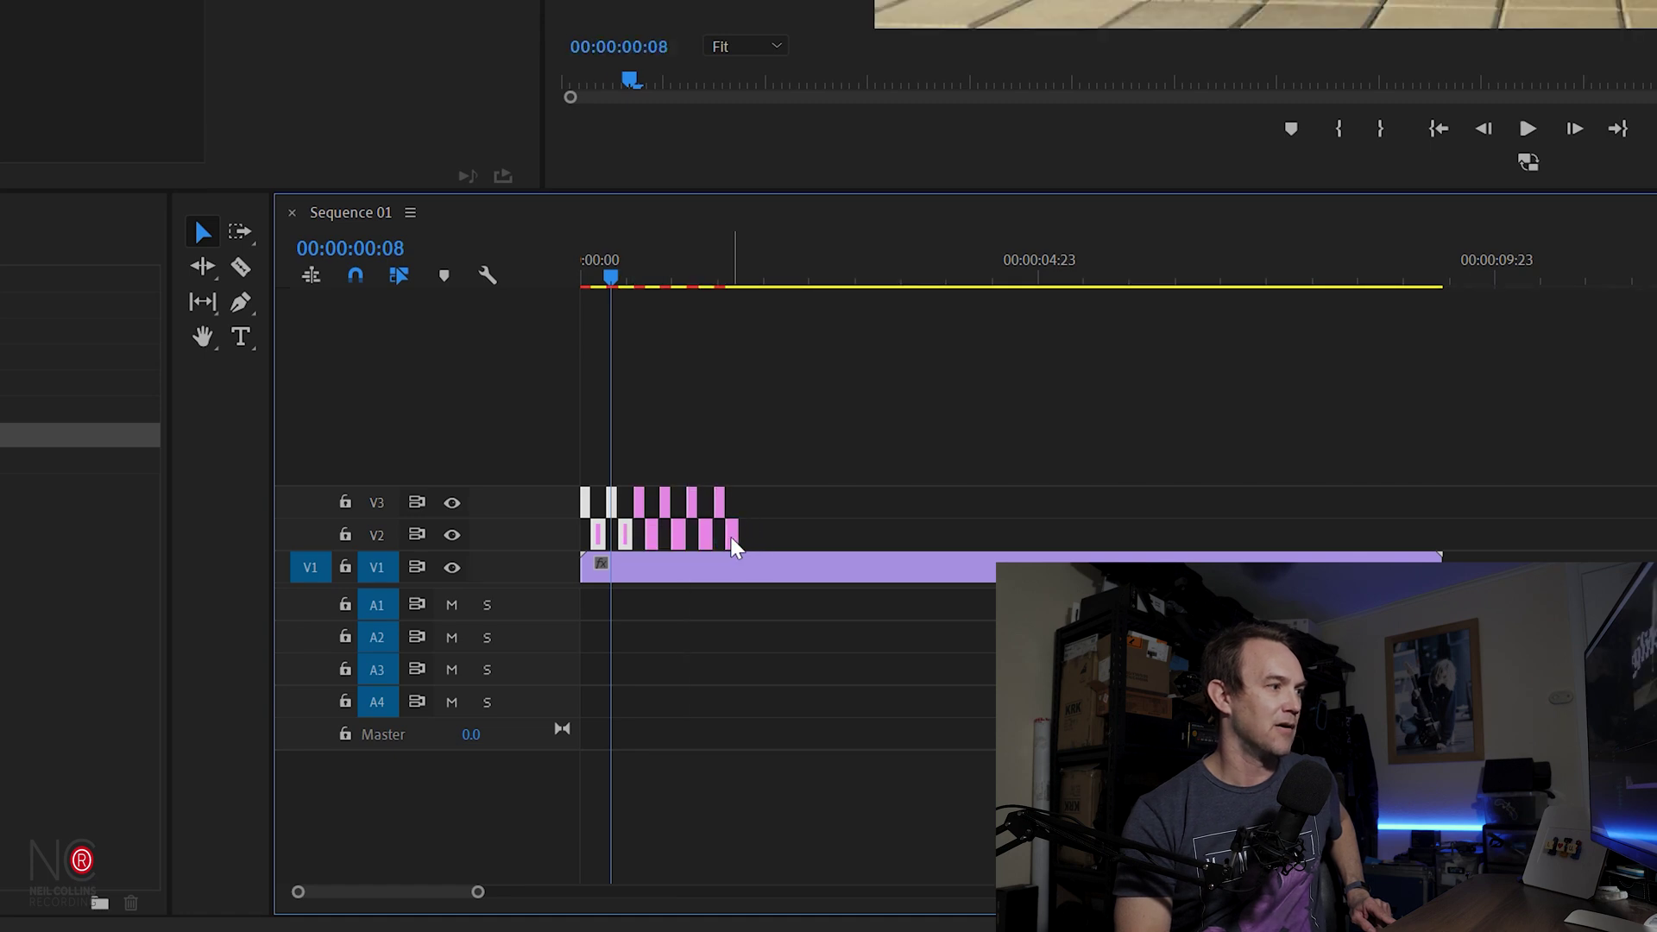
pyautogui.moveTo(627, 545); pyautogui.dragTo(781, 530)
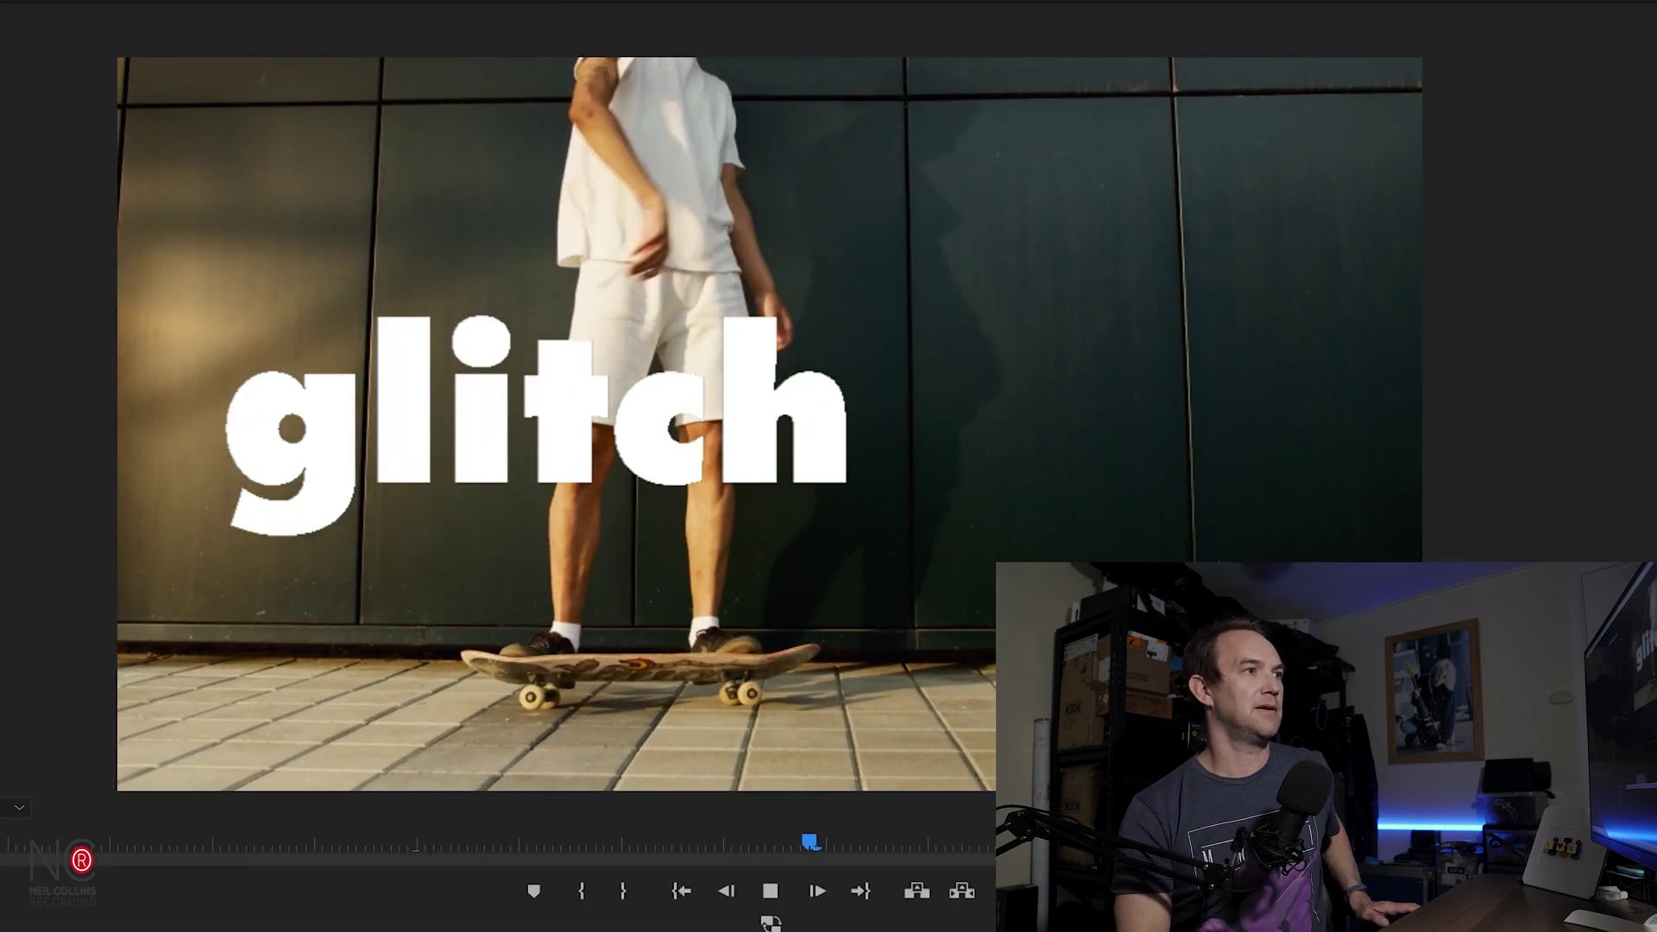
pyautogui.press('space')
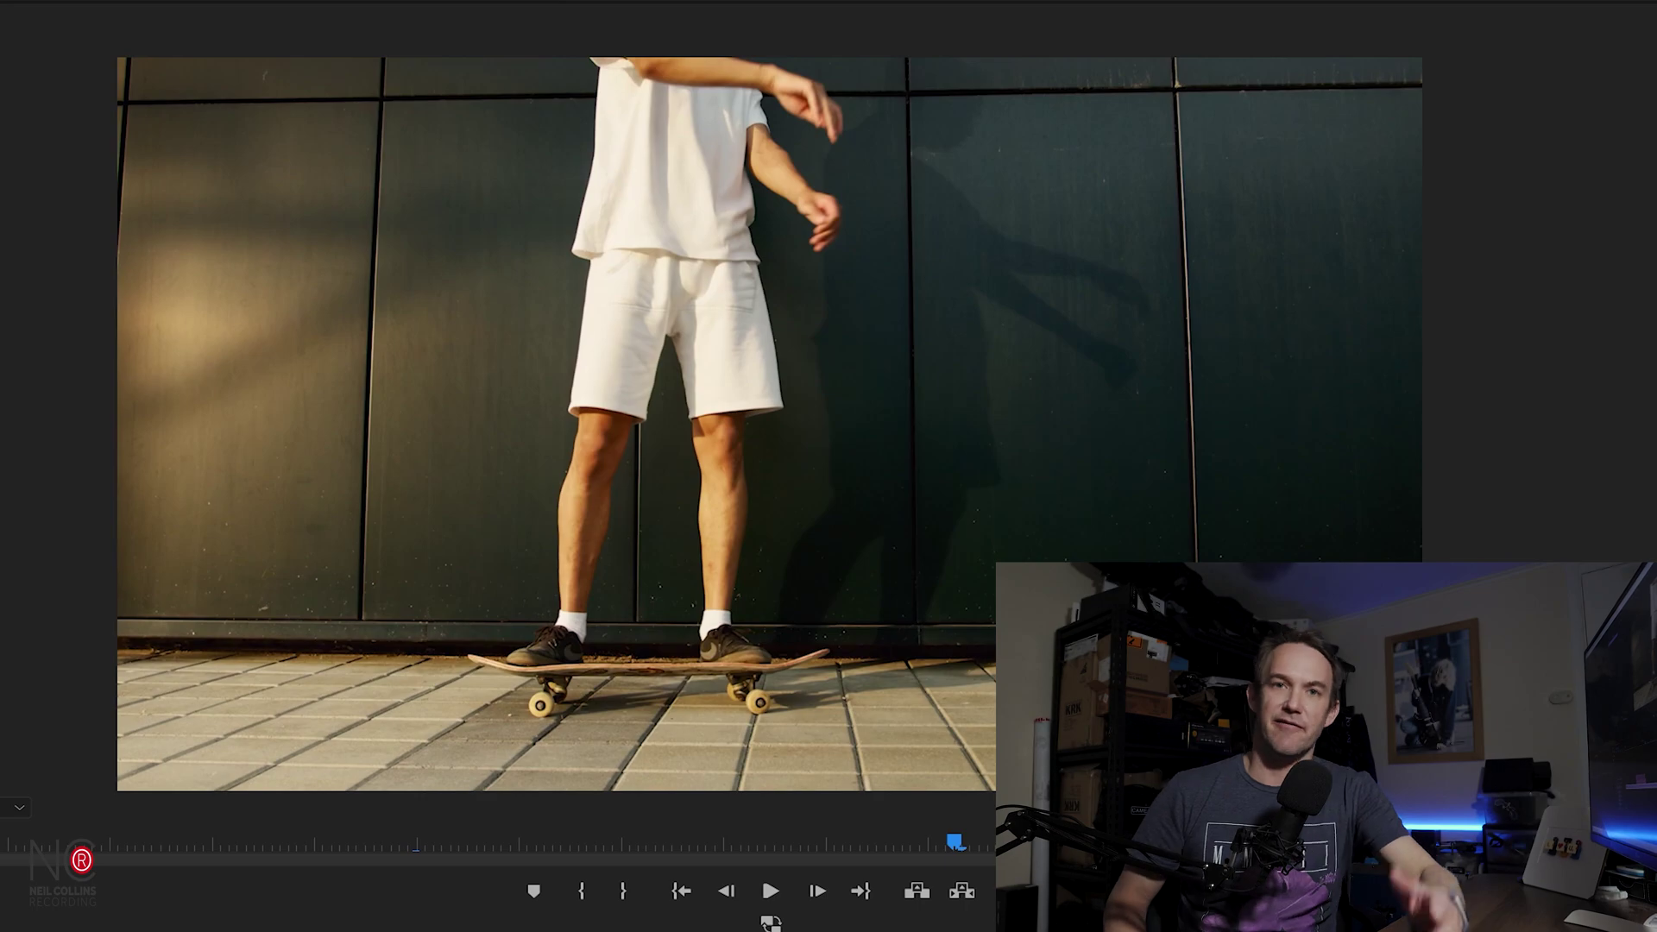